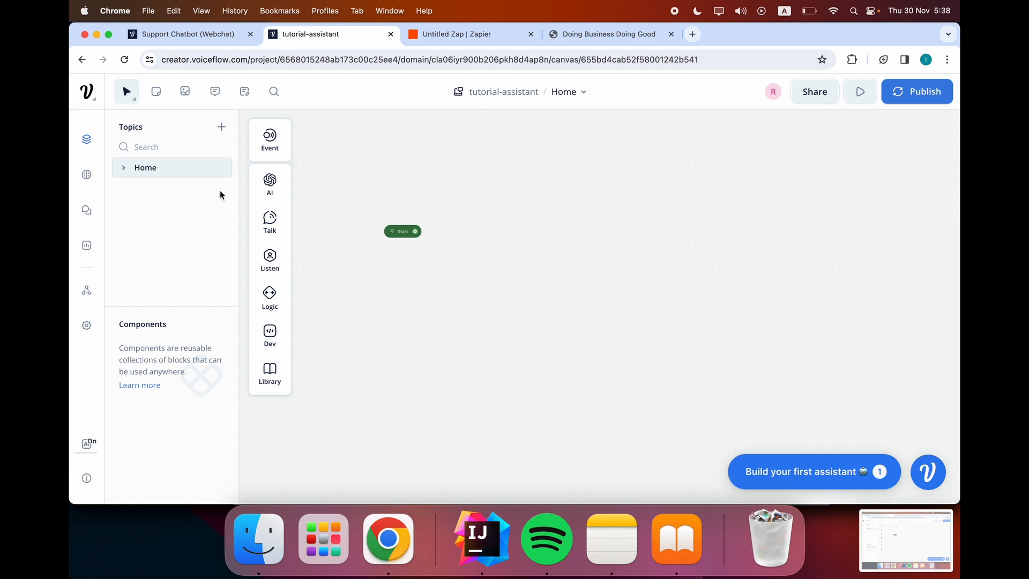
Switch to the Zapier Zap that links a Catch Hook webhook to a Google Sheets row.
left_click(434, 34)
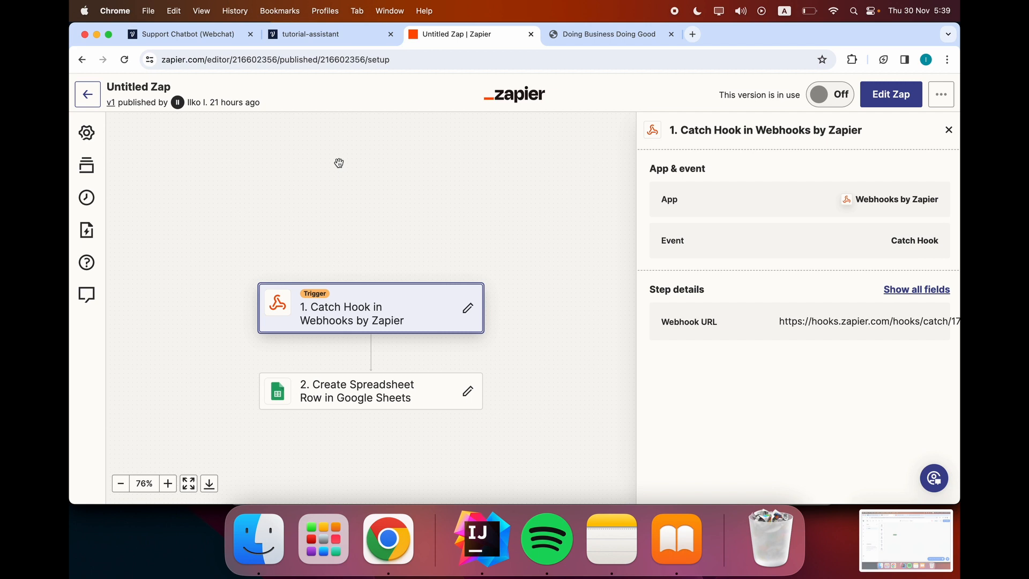
Return to the tutorial-assistant canvas and drag a new connection out of the Start block.
left_click(329, 37)
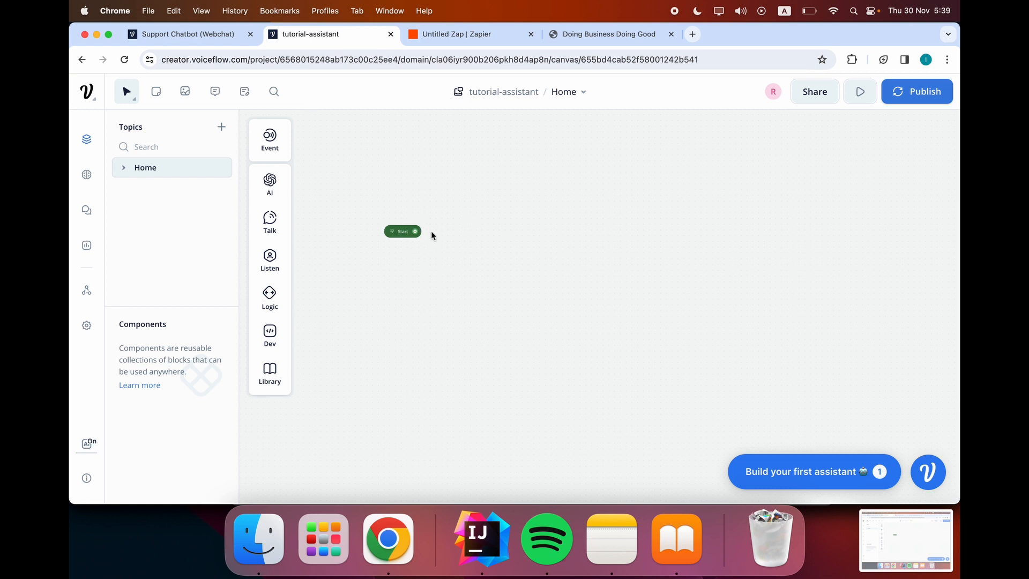
left_click_drag(415, 231, 491, 231)
Attach a Text step to Start that welcomes visitors to the real estate agency and asks 'Can I please have your email?'.
mouse_move(569, 271)
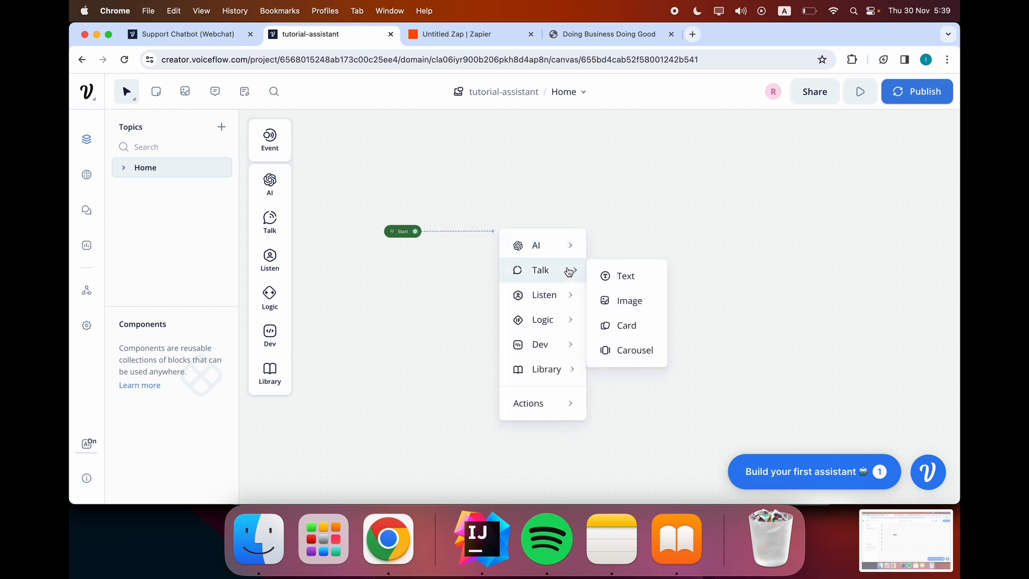
left_click(620, 275)
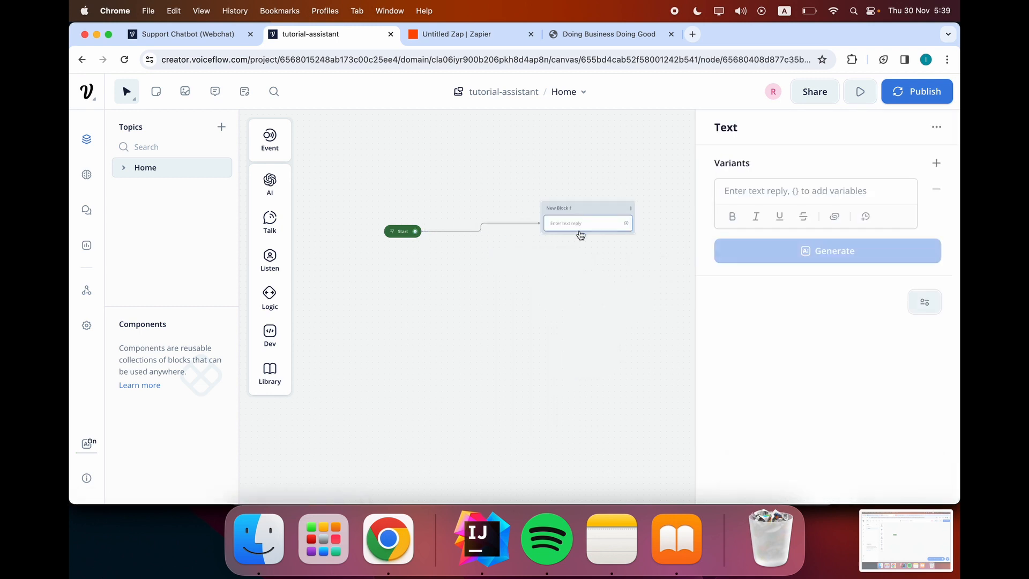
left_click_drag(583, 214, 499, 247)
left_click(777, 191)
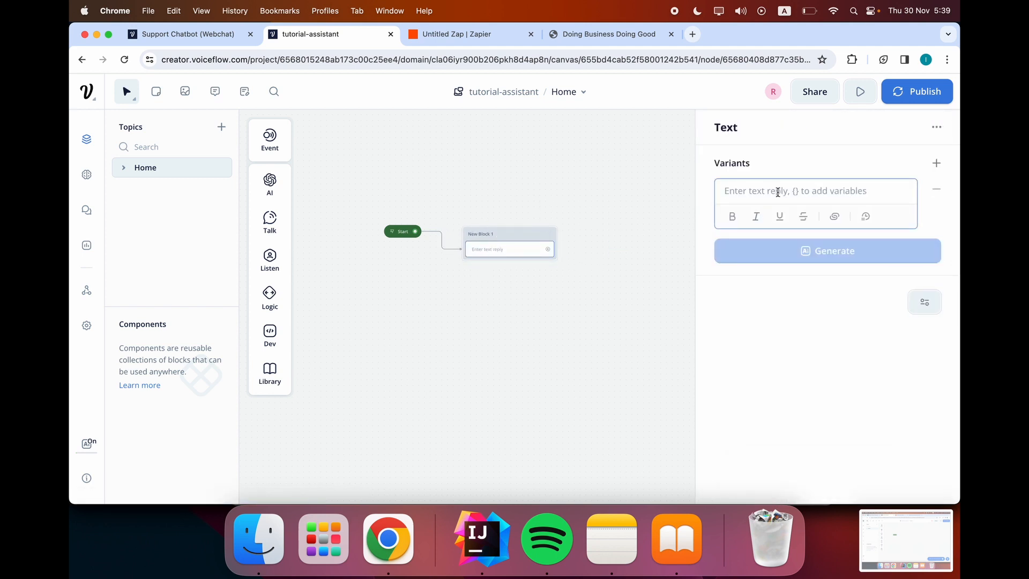
type("Welco")
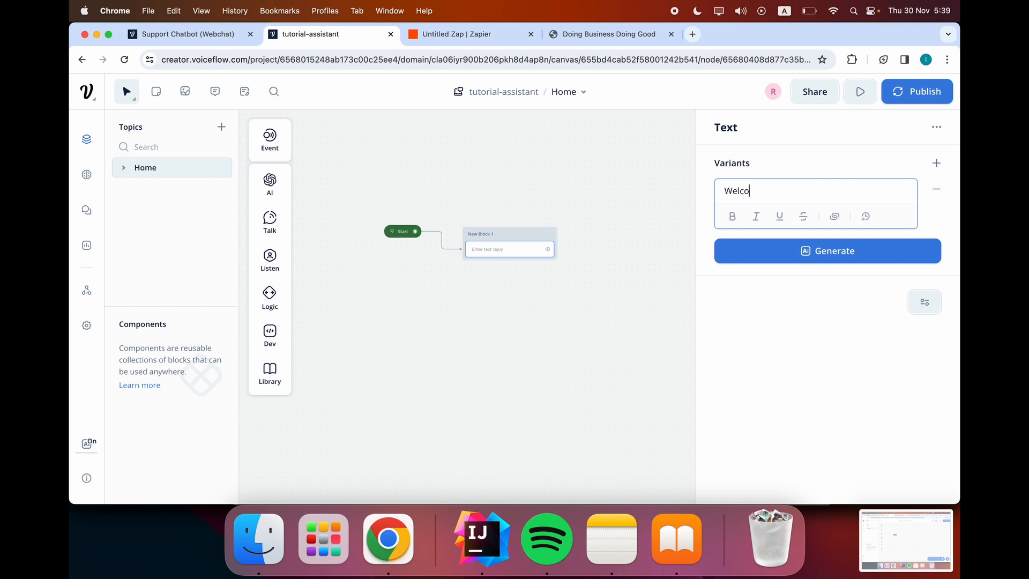
type("me to Michael's Real Estate")
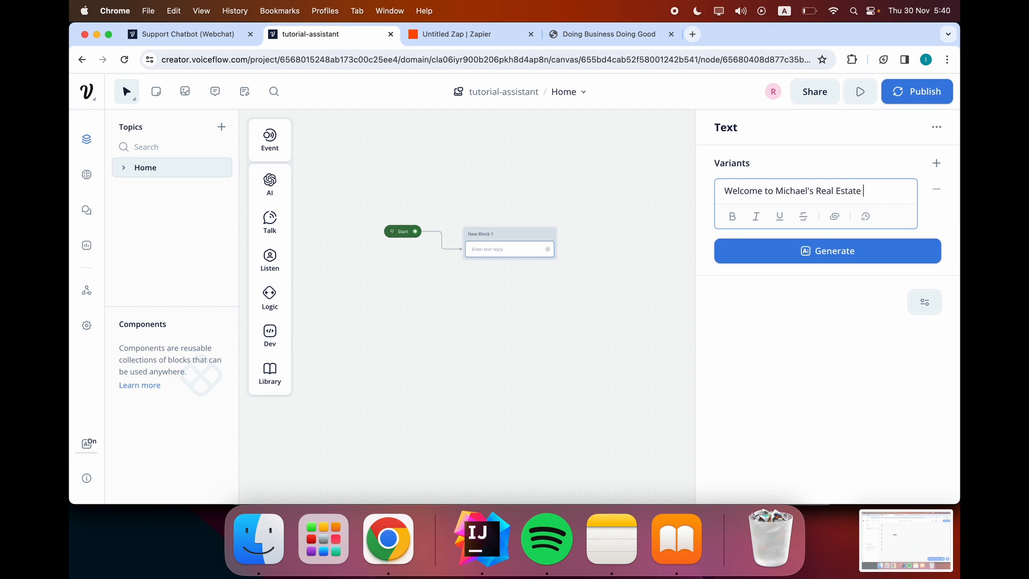
type(". How can I")
key("BackSpace")
key("BackSpace")
key("BackSpace")
key("BackSpace")
key("BackSpace")
key("BackSpace")
key("BackSpace")
key("BackSpace")
key("BackSpace")
type("Can I please have")
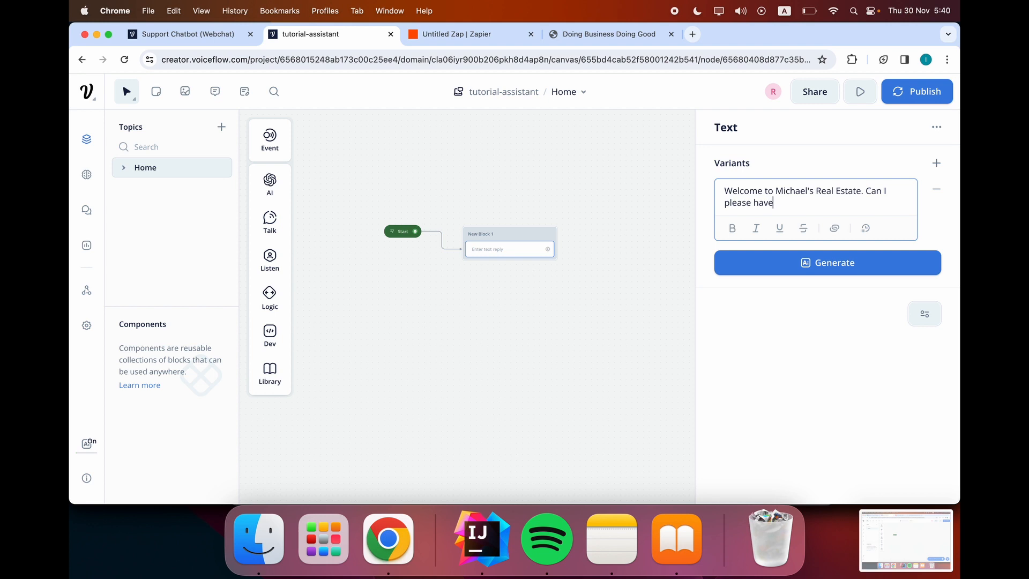
type(" your email?")
left_click(566, 242)
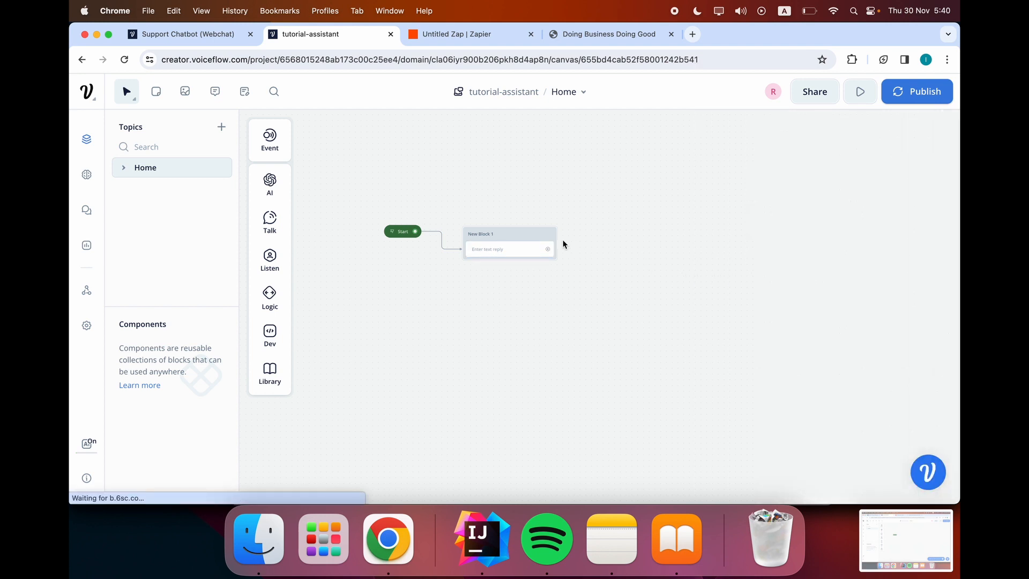
left_click(528, 255)
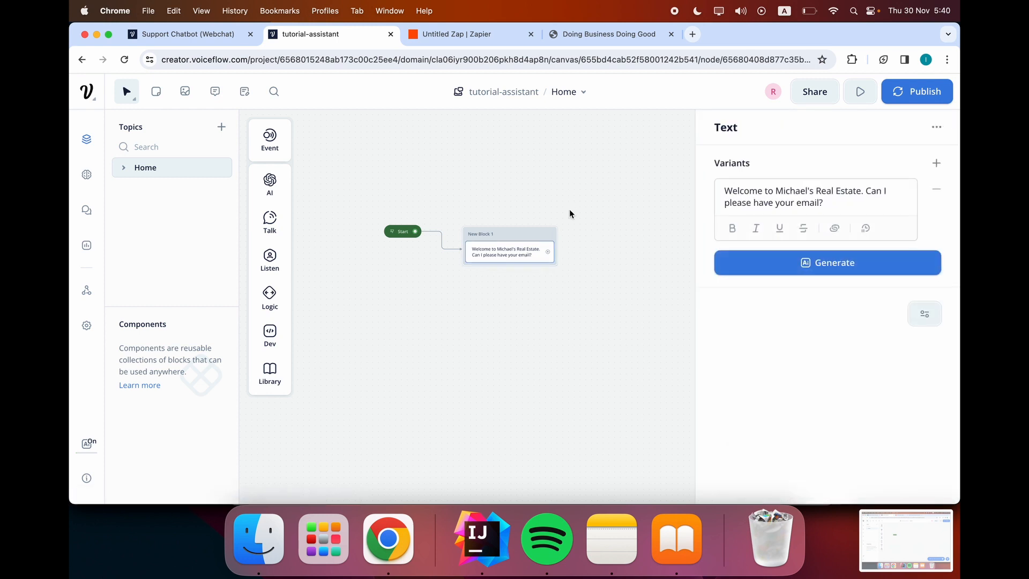
left_click(569, 213)
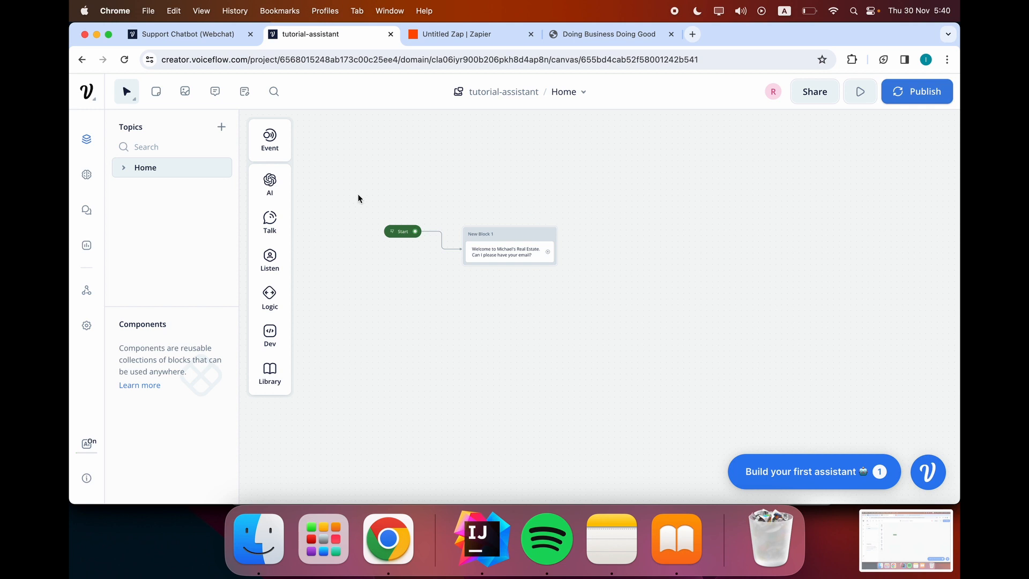
Add a Capture step to New block 1 below the welcome message.
mouse_move(267, 257)
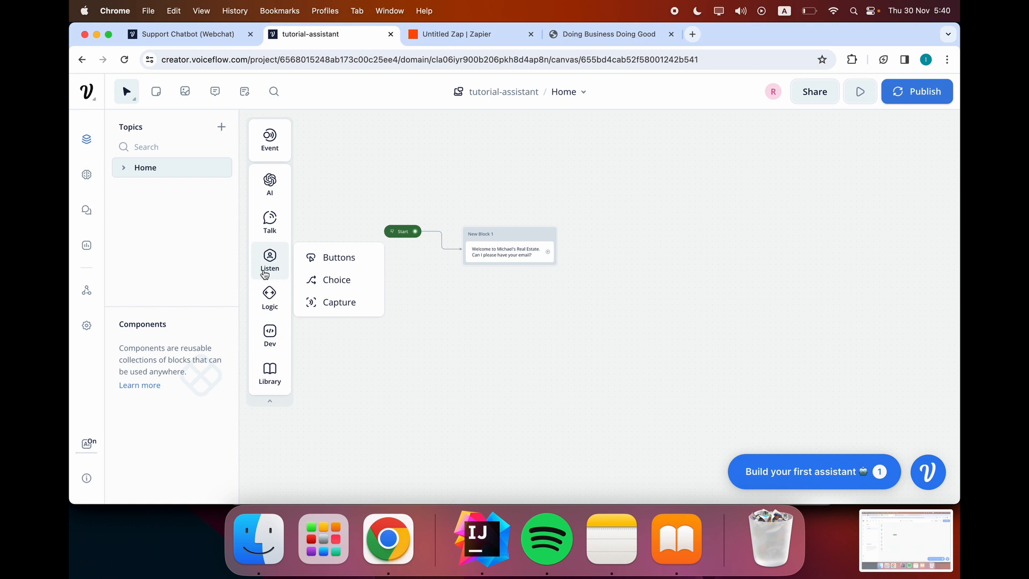
left_click_drag(338, 304, 507, 274)
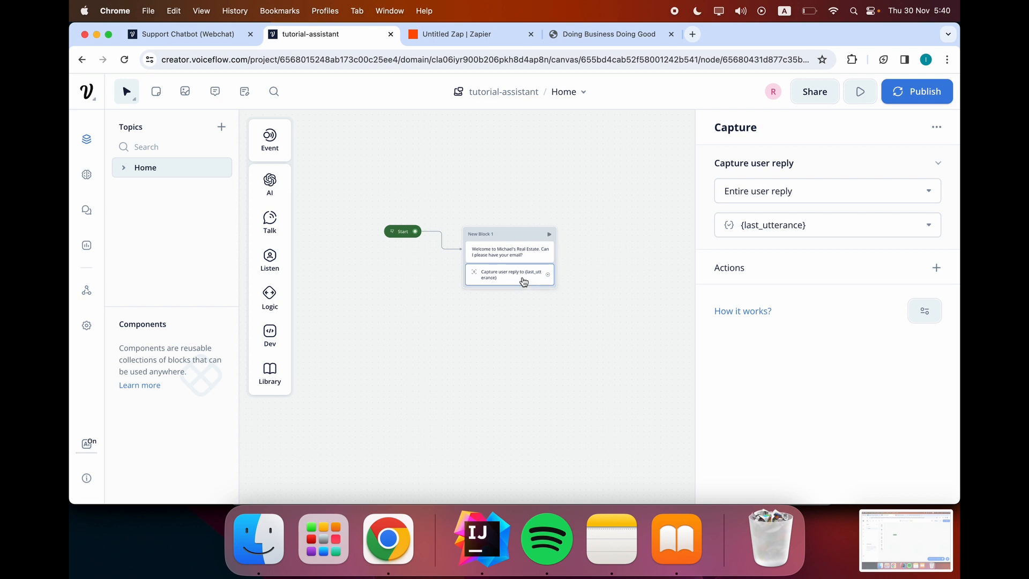
left_click(839, 229)
left_click(828, 249)
left_click(838, 225)
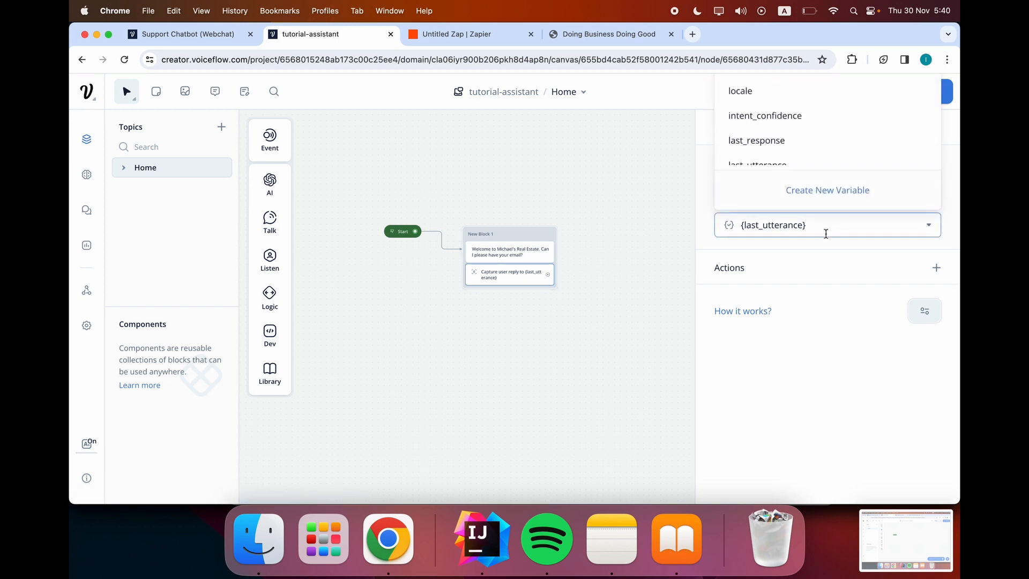
left_click(837, 199)
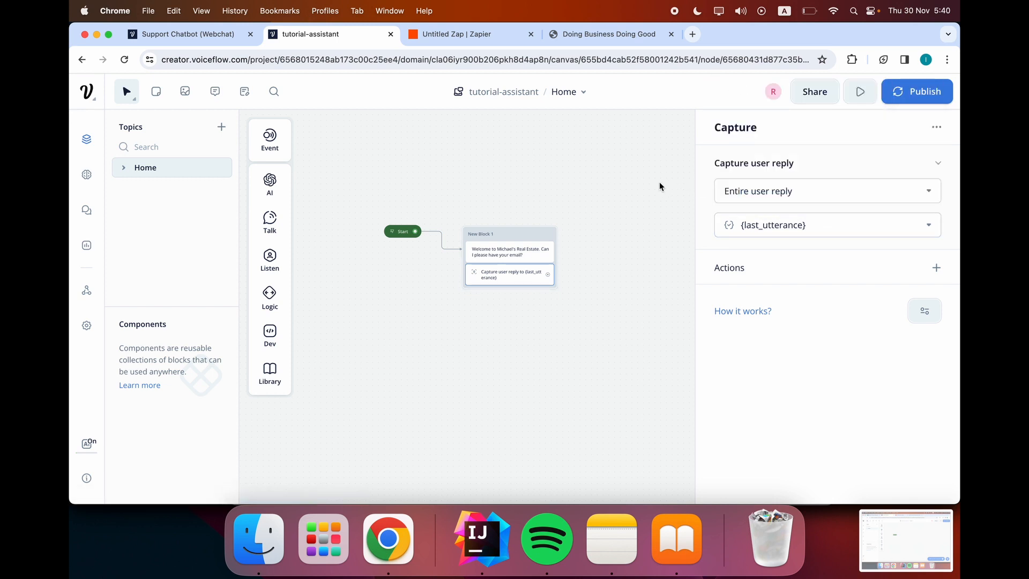
left_click(783, 221)
left_click(809, 191)
left_click(651, 248)
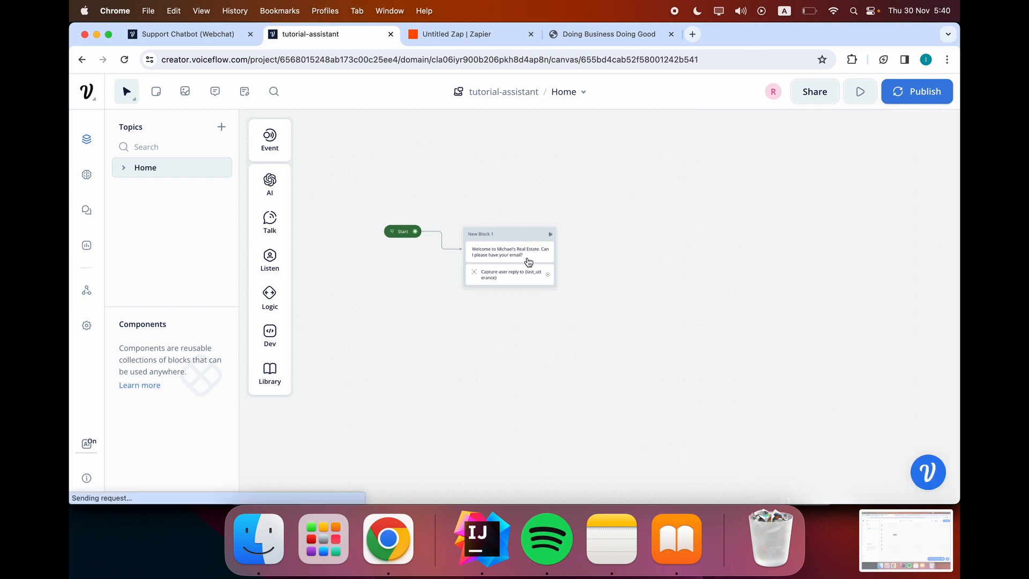
left_click(528, 274)
left_click(802, 225)
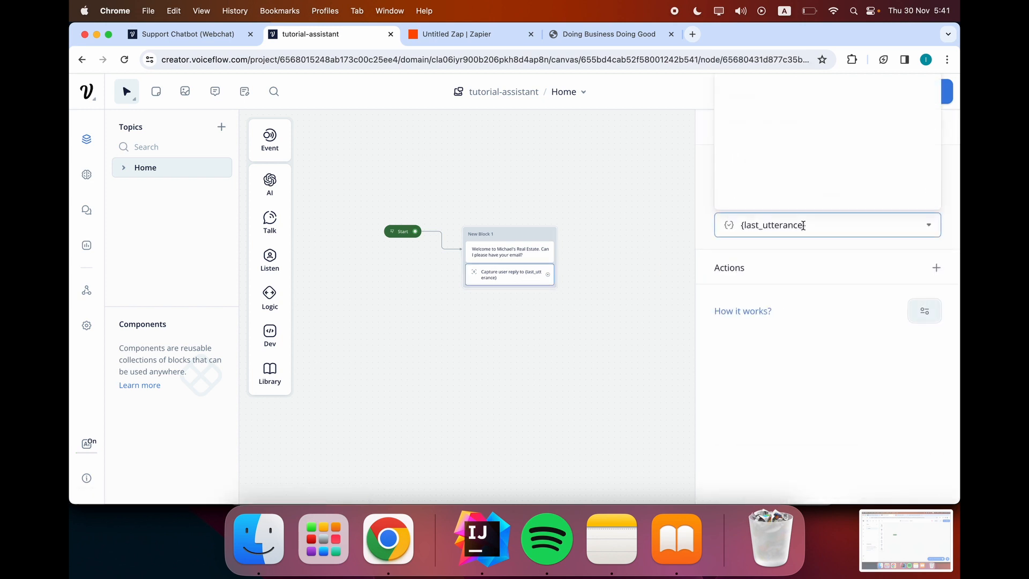
left_click(795, 193)
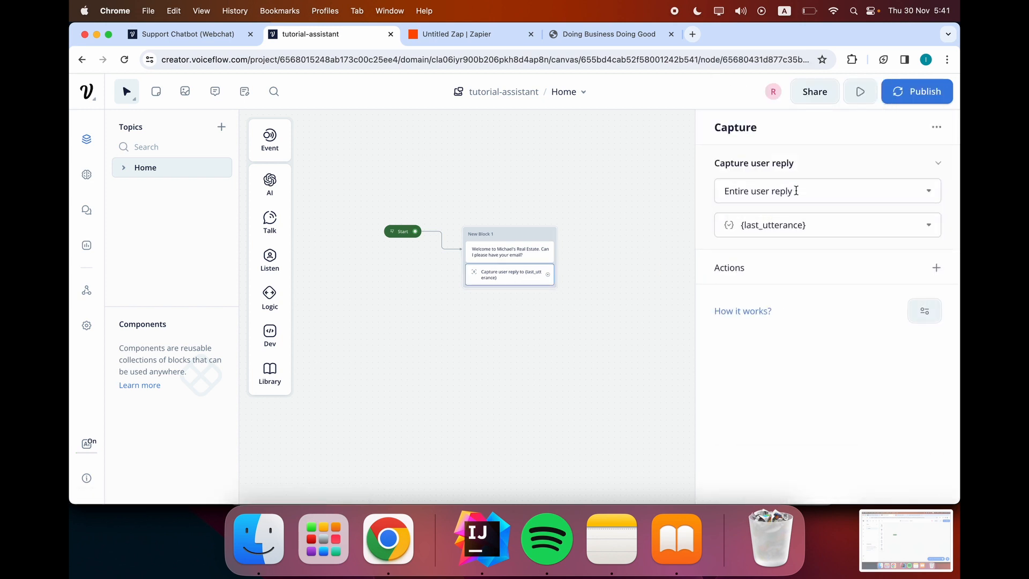
left_click(527, 239)
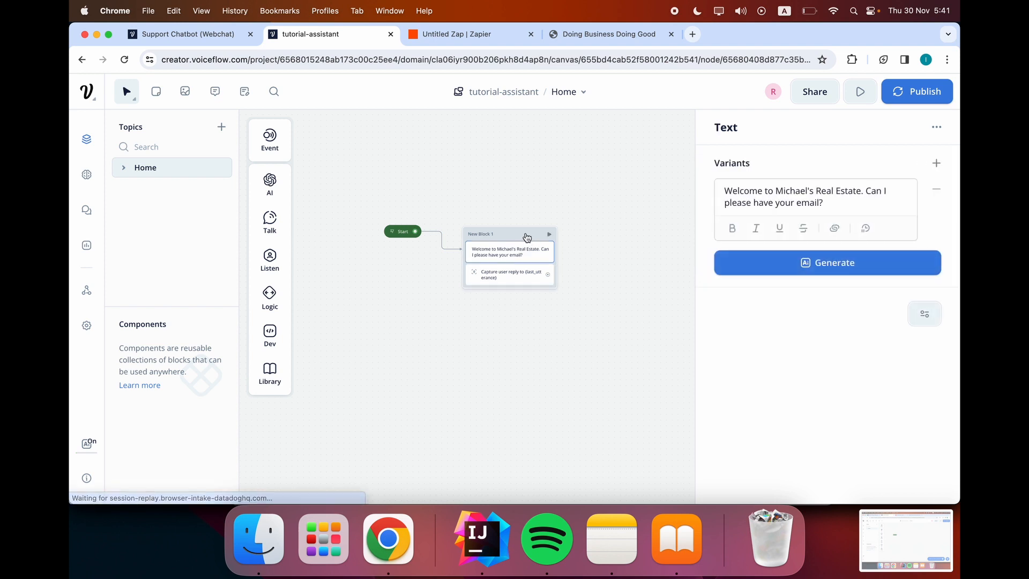
left_click(516, 272)
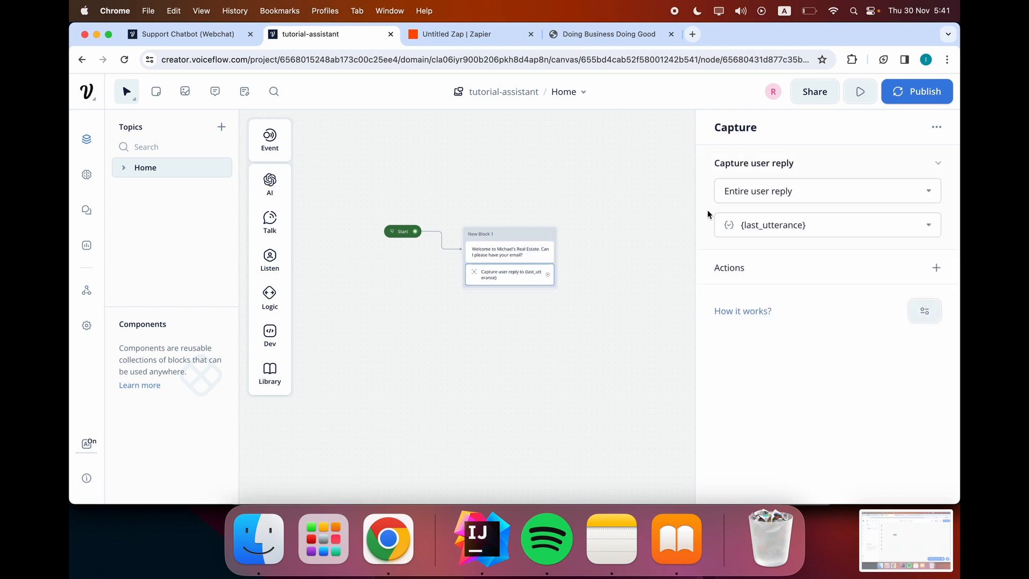
Create a new user_email variable to hold the entire captured reply.
left_click(818, 224)
key("BackSpace")
key("BackSpace")
key("BackSpace")
key("BackSpace")
key("BackSpace")
key("BackSpace")
key("BackSpace")
key("BackSpace")
key("BackSpace")
key("BackSpace")
key("BackSpace")
key("BackSpace")
key("BackSpace")
key("BackSpace")
key("BackSpace")
key("BackSpace")
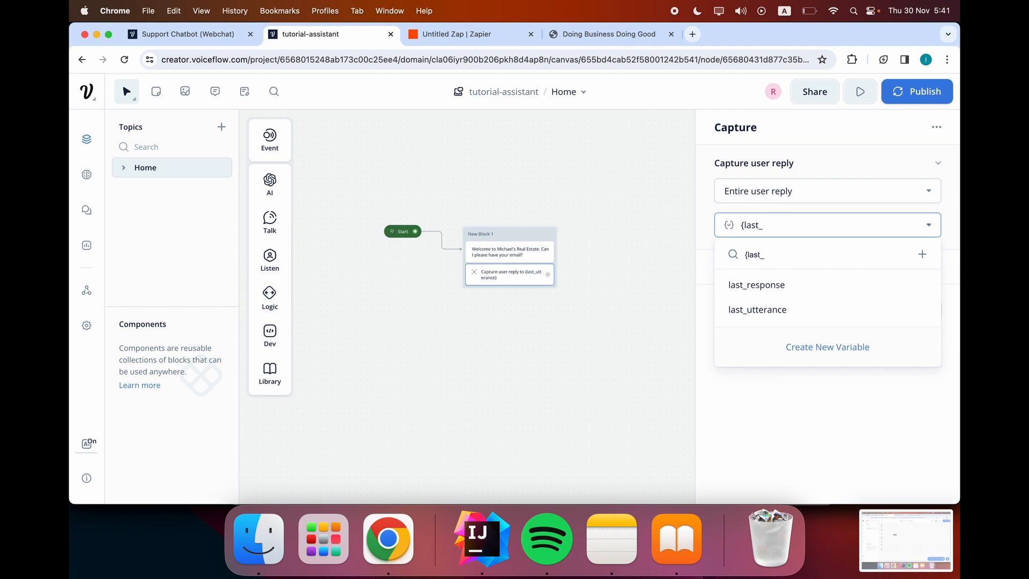
left_click(841, 191)
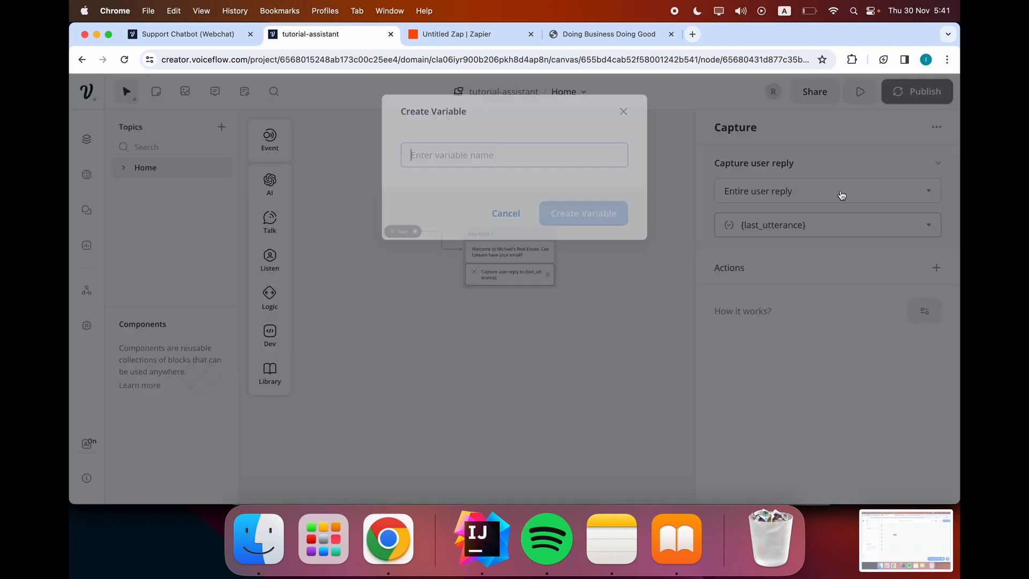
type("user_email")
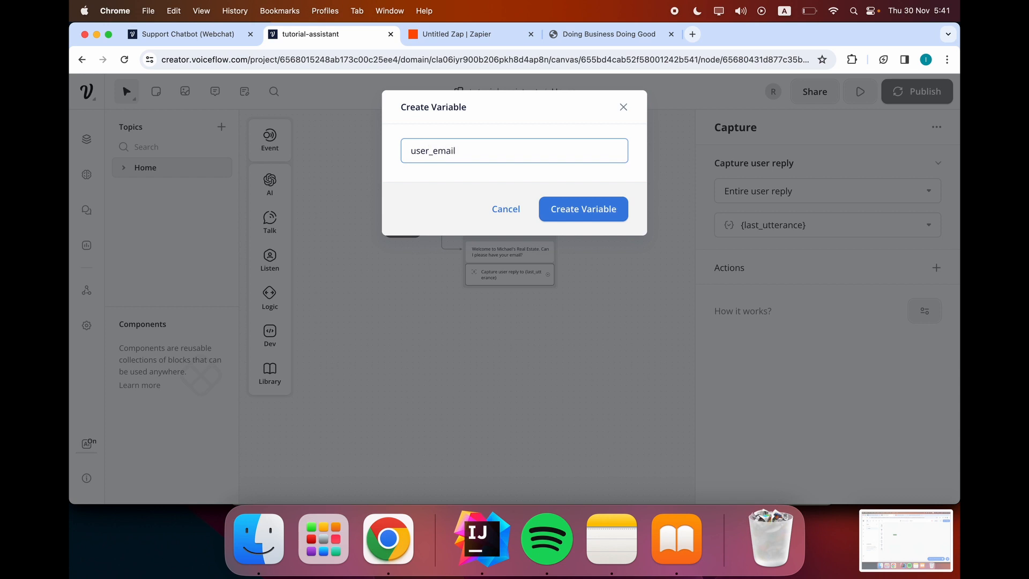
key("Return")
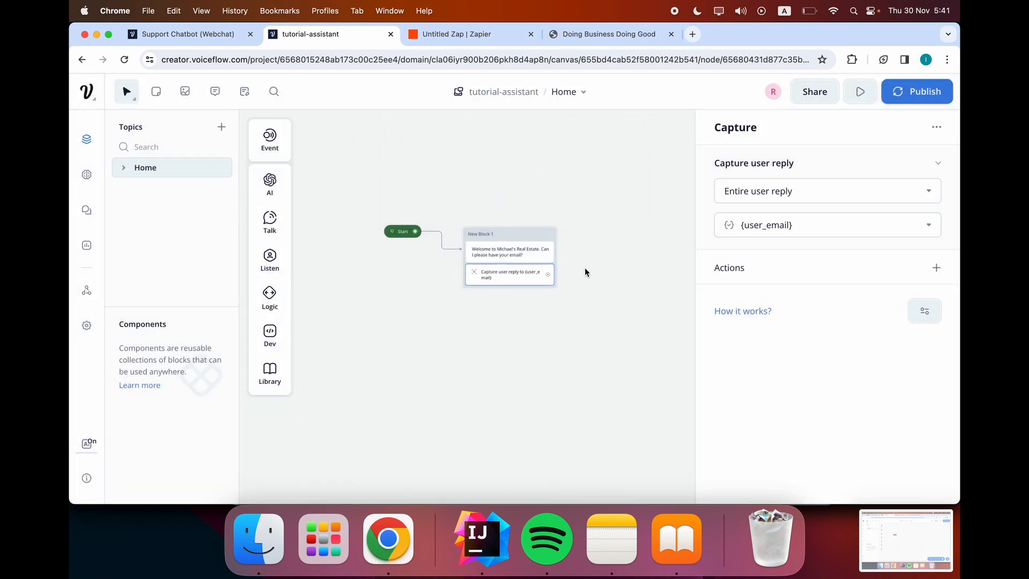
left_click(594, 285)
scroll(579, 271, "down", 1)
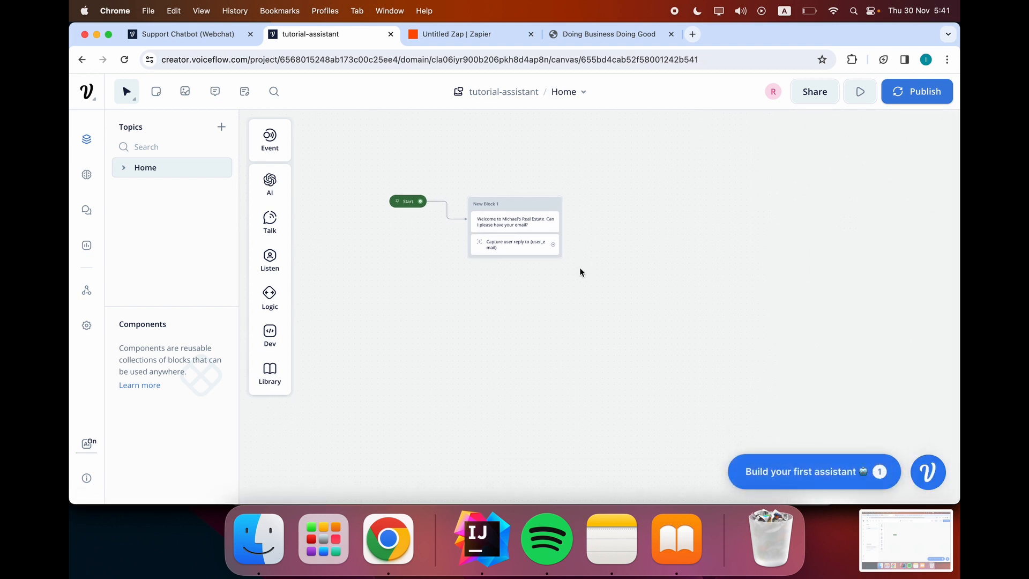
Drag a connection out of the email capture, dismissing the step menu without adding anything.
left_click(531, 252)
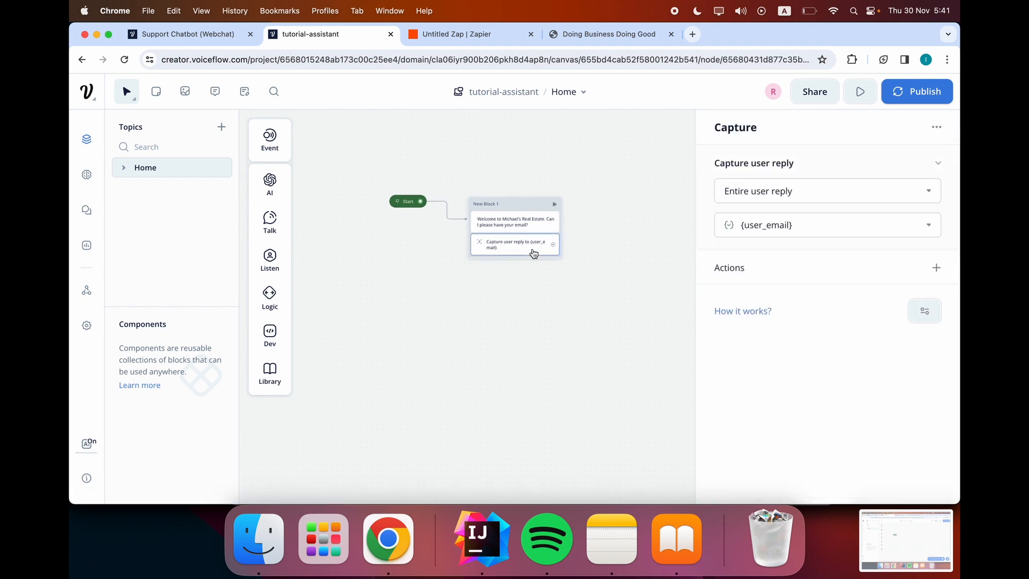
left_click(596, 233)
mouse_move(552, 249)
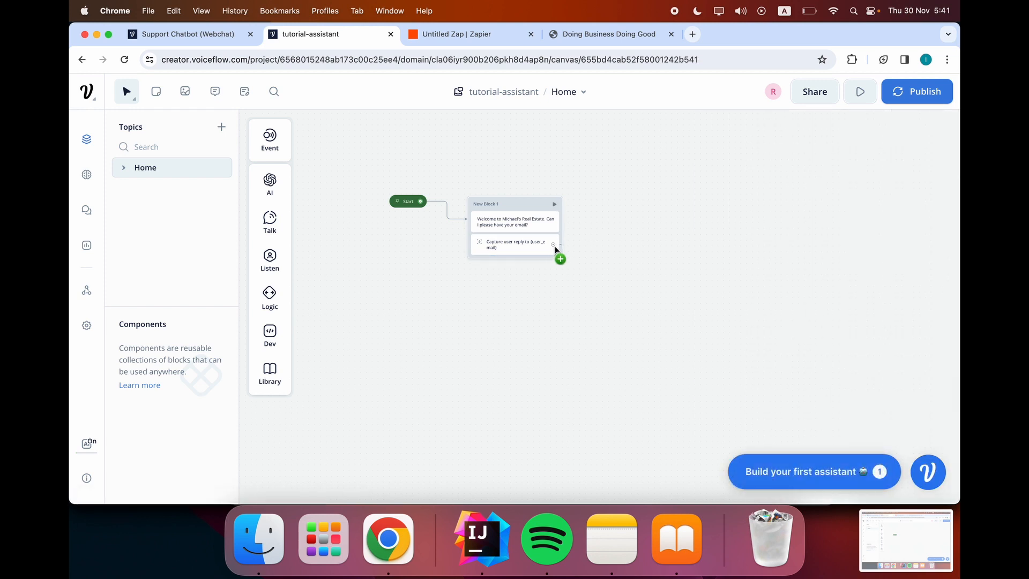
left_click_drag(555, 248, 478, 291)
left_click(597, 256)
left_click_drag(574, 245, 469, 291)
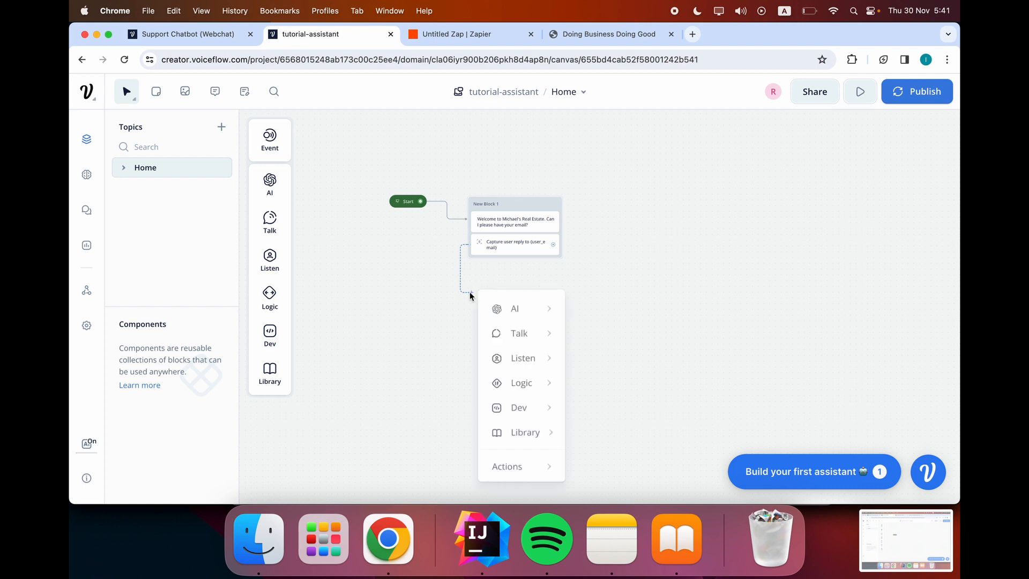
left_click(543, 273)
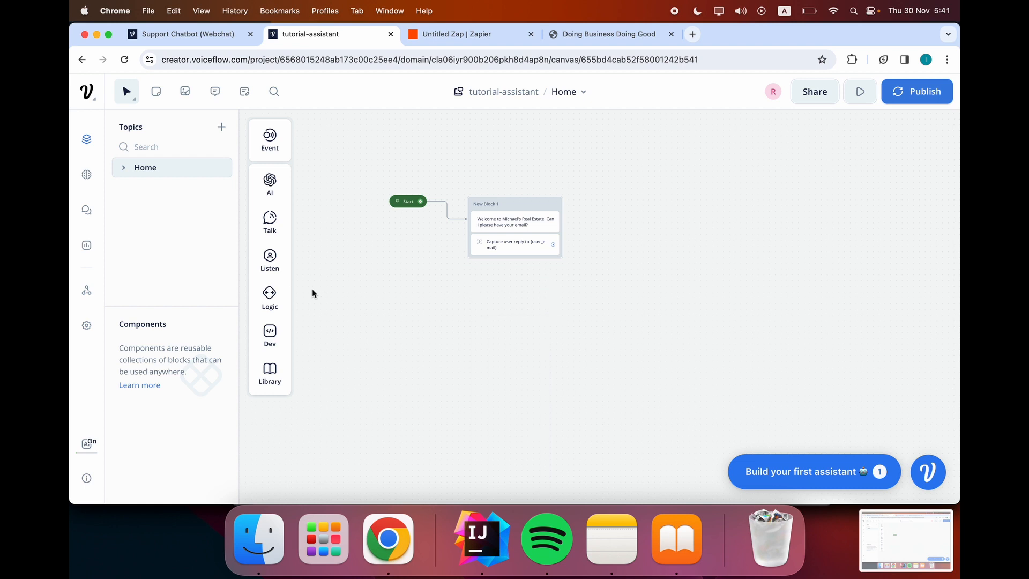
Place a Javascript step as New Block 2 under New Block 1 and connect the email capture to it.
mouse_move(266, 309)
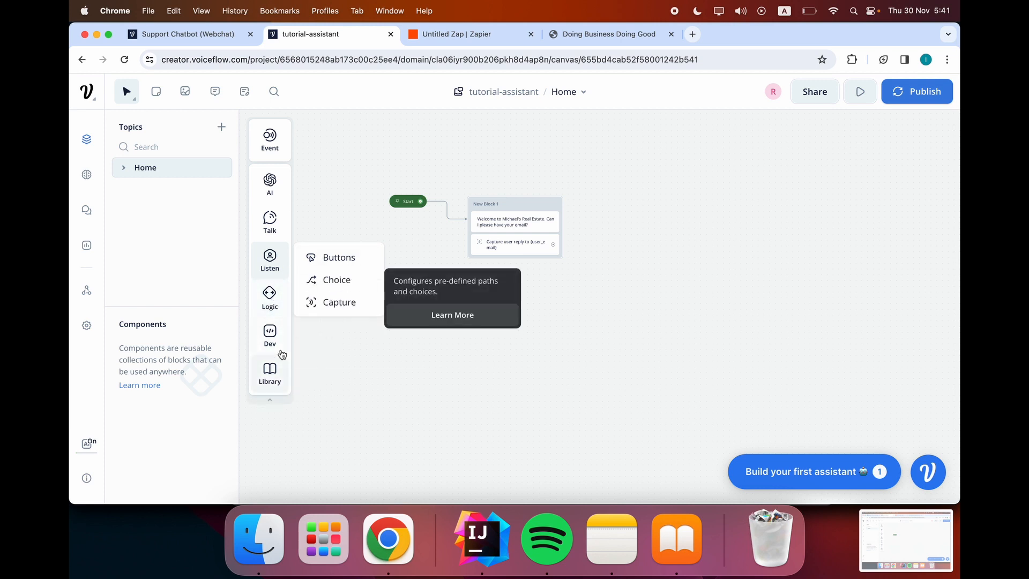
mouse_move(279, 343)
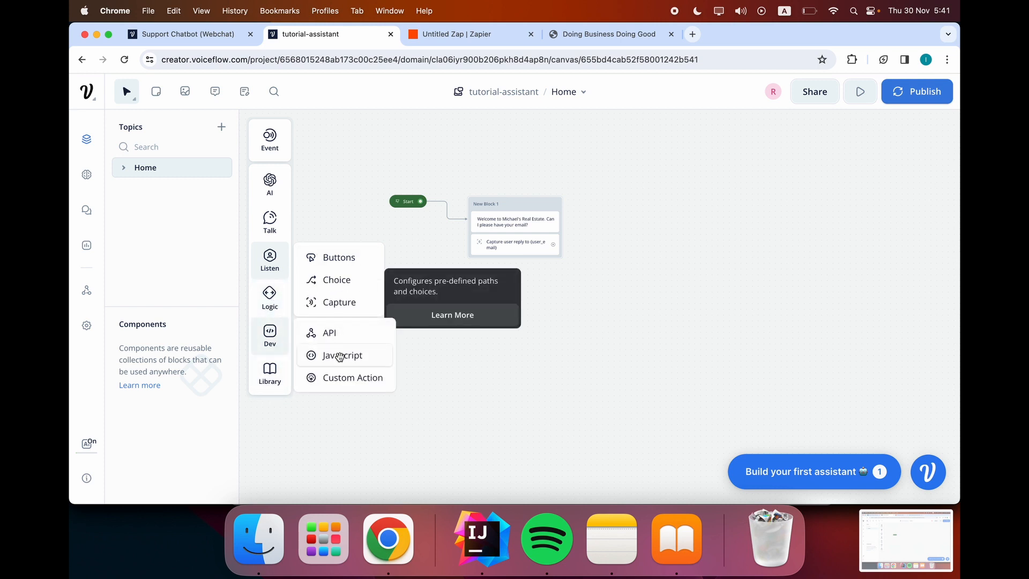
left_click_drag(339, 355, 555, 315)
left_click(549, 274)
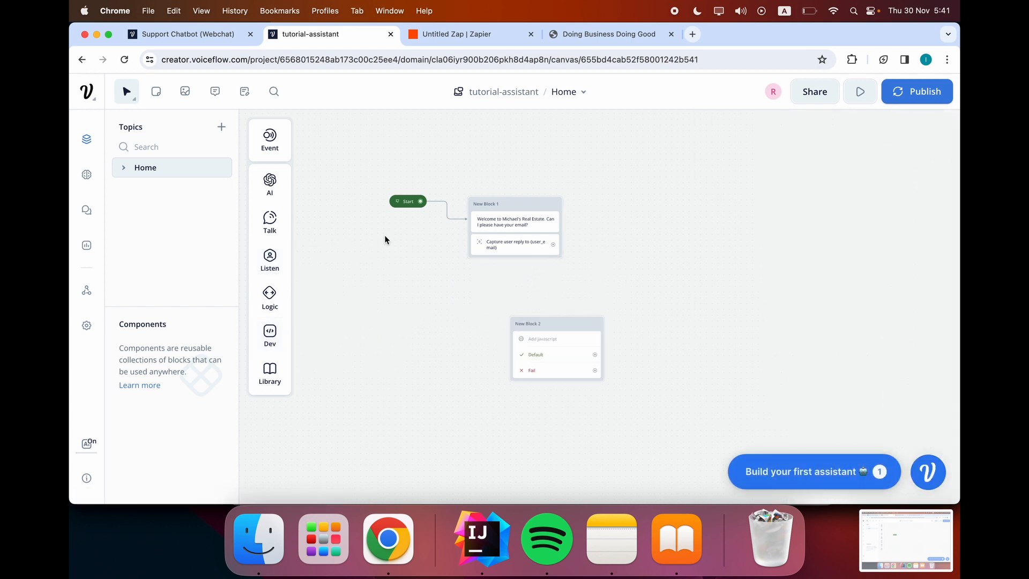
left_click_drag(556, 324, 510, 308)
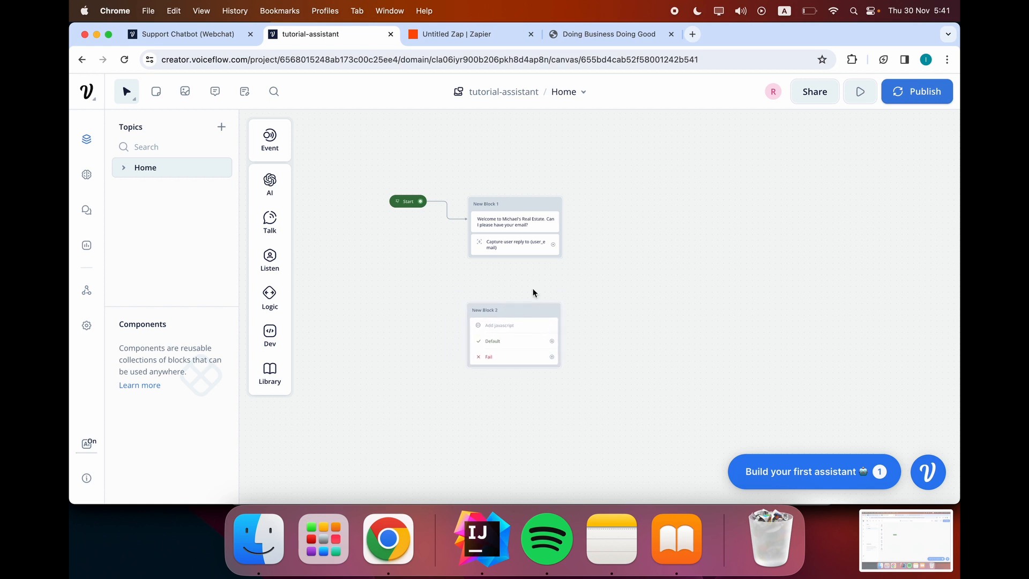
left_click_drag(552, 245, 509, 302)
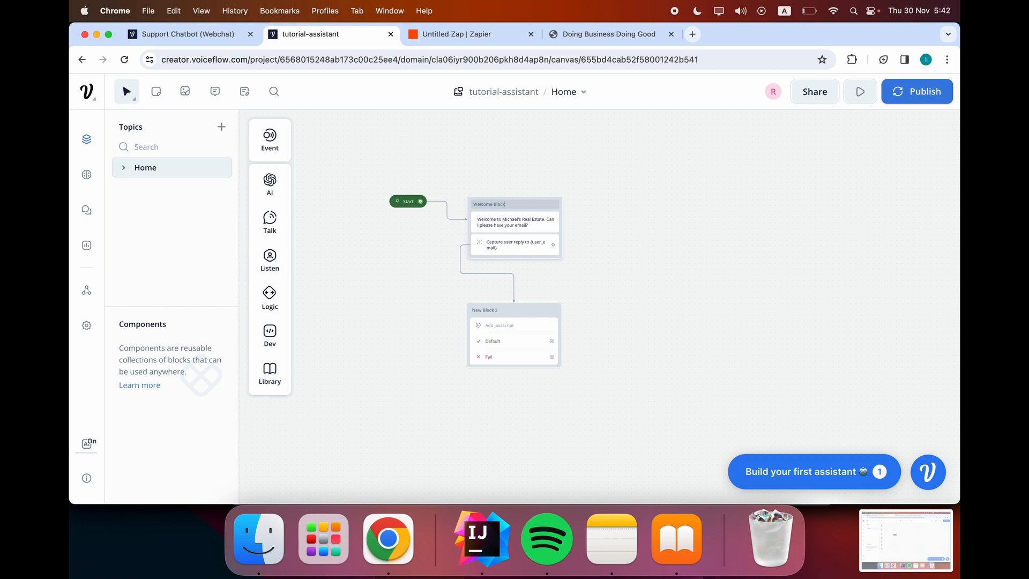
Rename New Block 2 to 'Email Validation'.
left_click(505, 313)
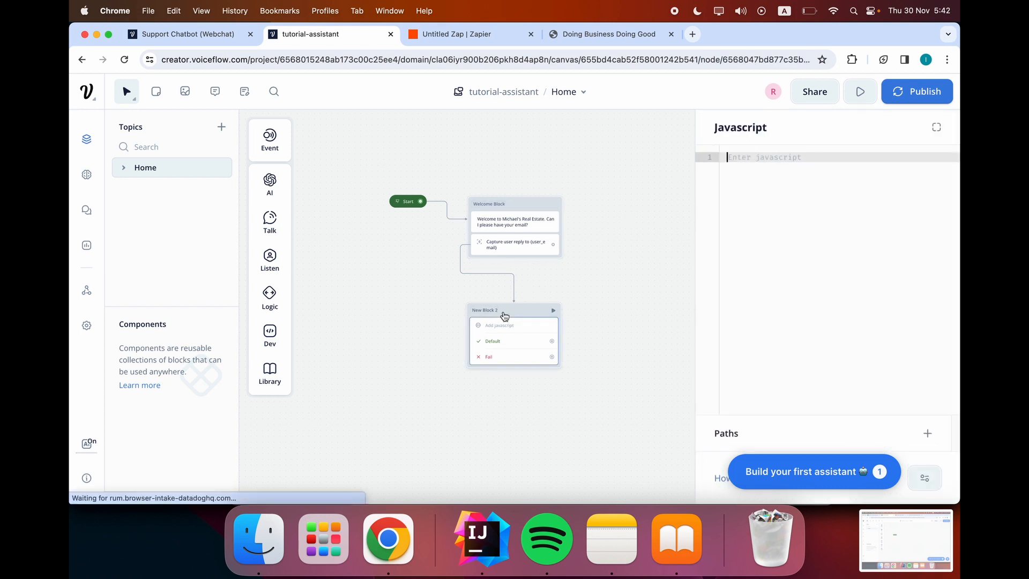
scroll(438, 270, "down", 4)
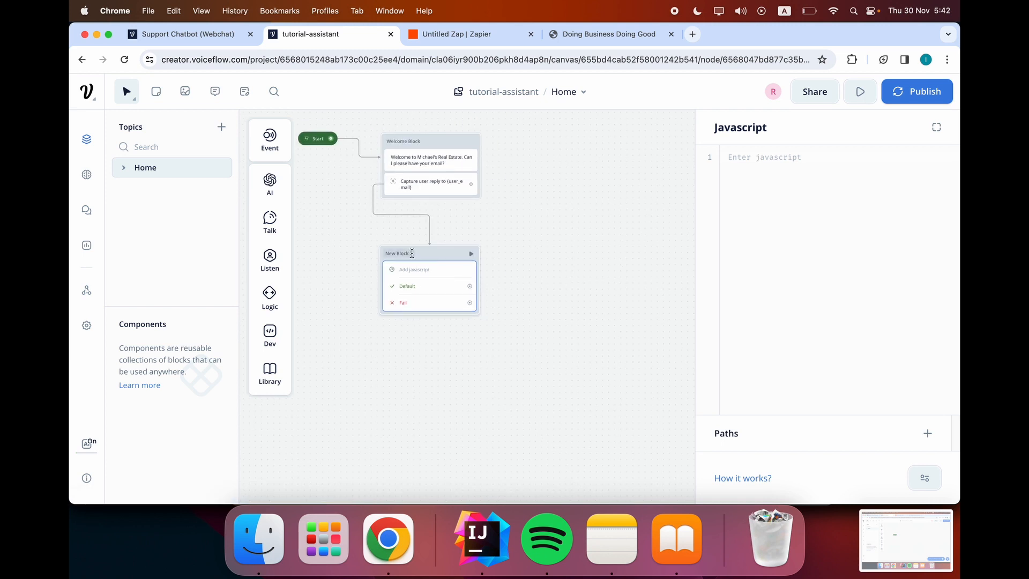
left_click(418, 252)
type("Email")
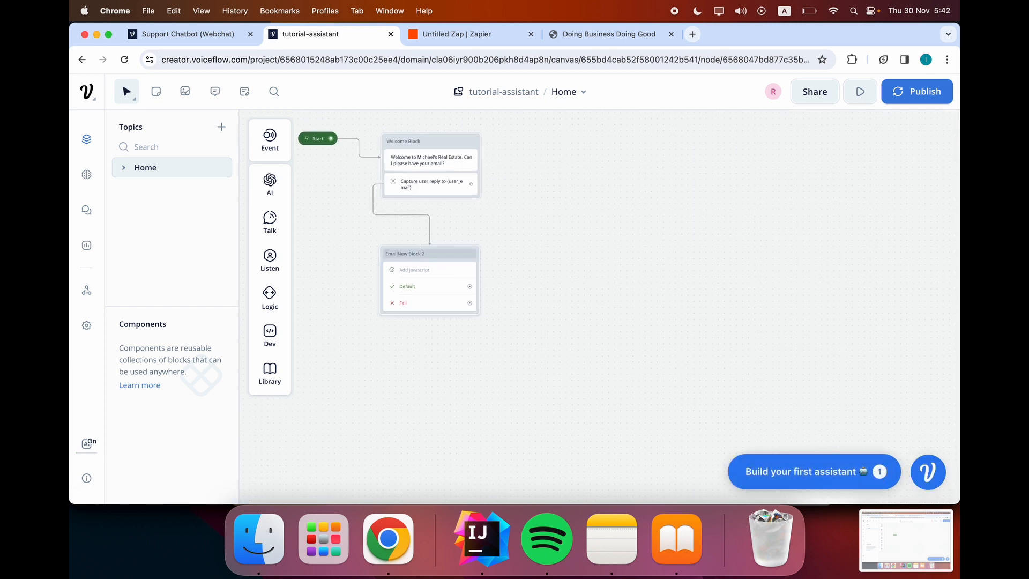
left_click(438, 254)
key("super+a")
key("BackSpace")
key("Return")
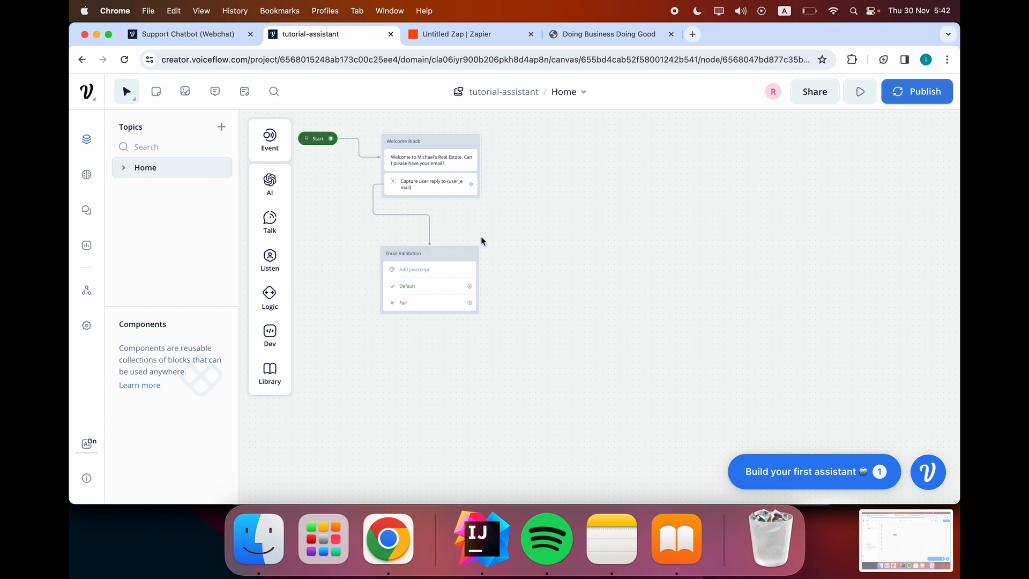
Copy the validation code from the Support Chatbot (Webchat) project and return to tutorial-assistant.
left_click(438, 272)
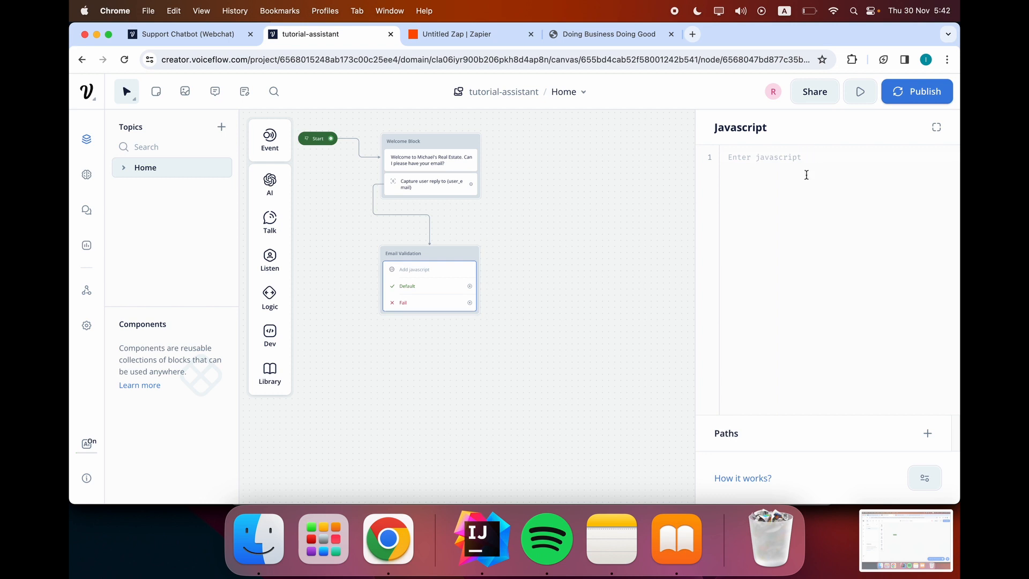
left_click(793, 161)
left_click(224, 39)
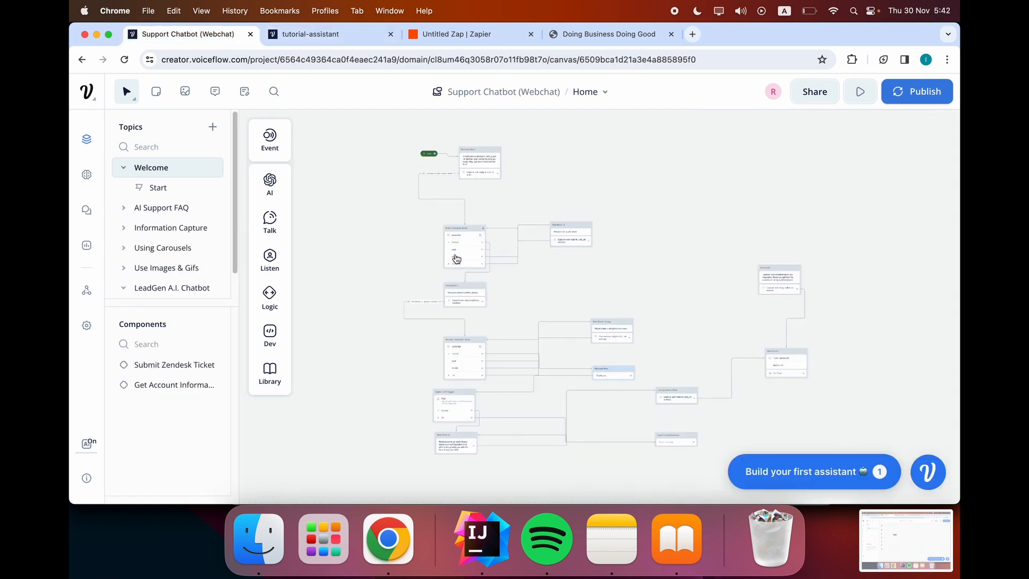
left_click(453, 296)
left_click_drag(810, 267, 645, 46)
left_click(577, 33)
left_click(426, 30)
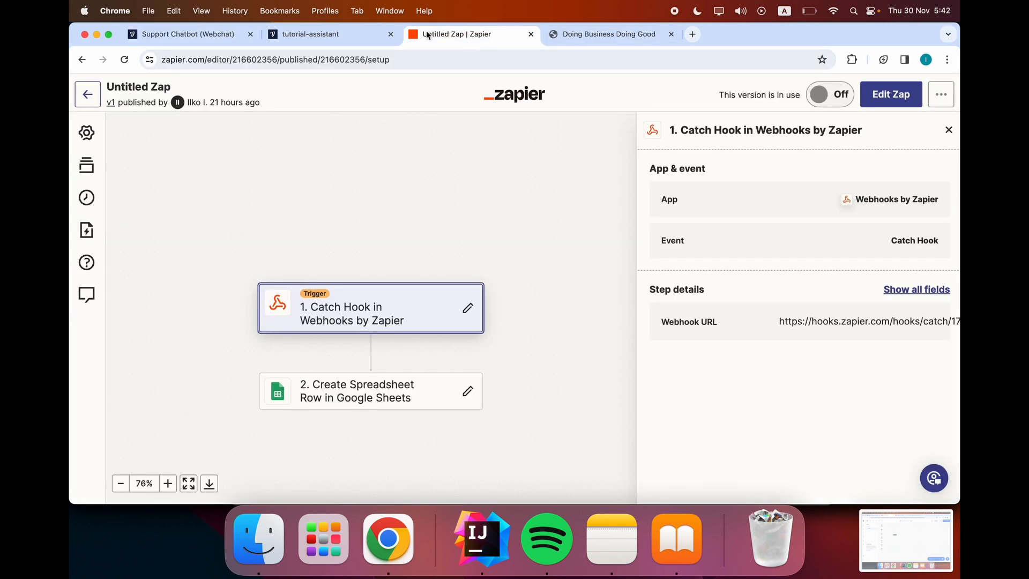
left_click(311, 33)
Paste the validation code and delete the console.log(user_email); line and the blank line.
key("super+v")
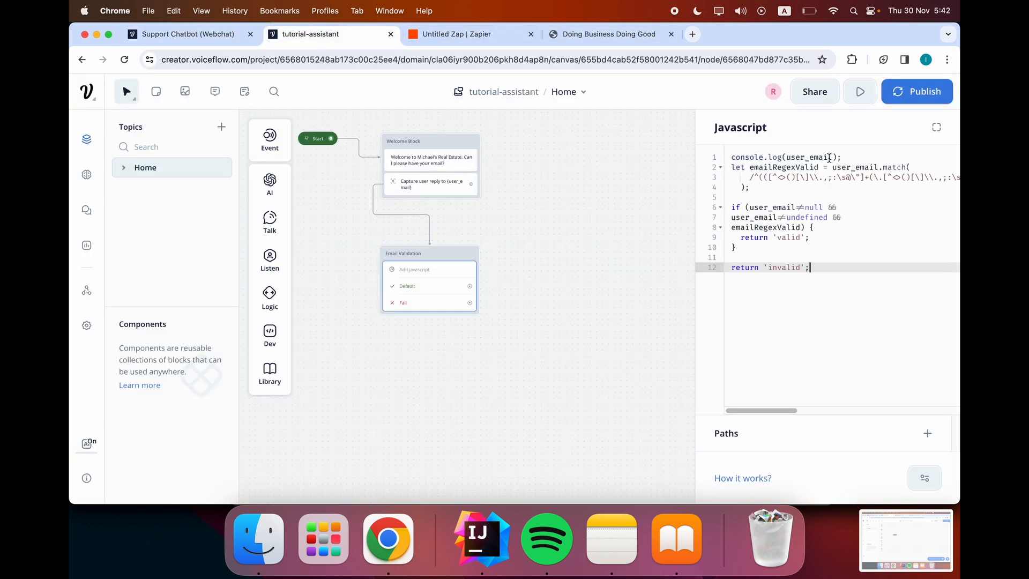
left_click_drag(846, 155, 700, 160)
key("BackSpace")
key("Delete")
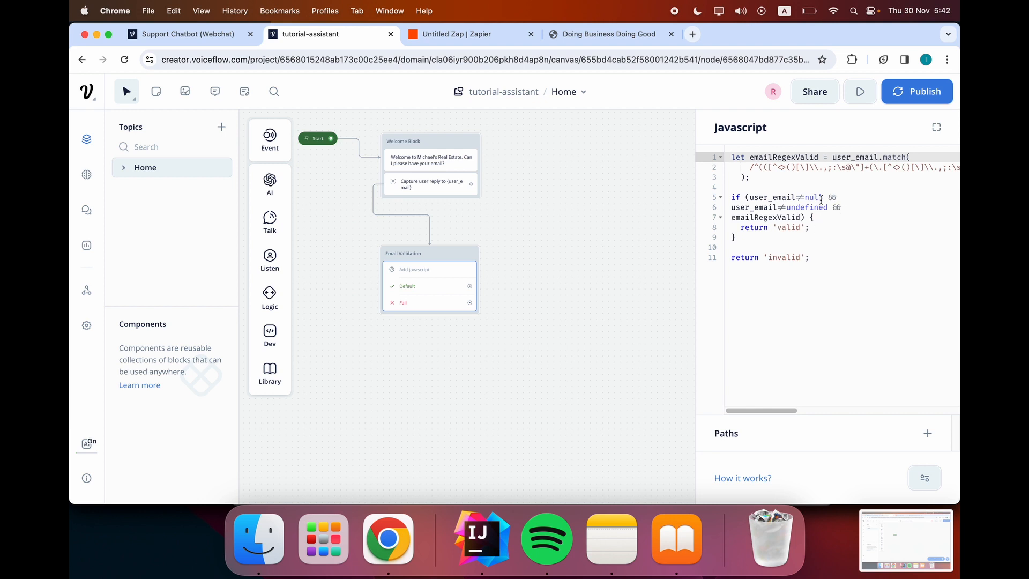
Review the emailRegexValid check and its 'valid'/'invalid' returns, then close the editor.
left_click(783, 187)
key("shift+Up")
key("shift+Up")
key("shift+Up")
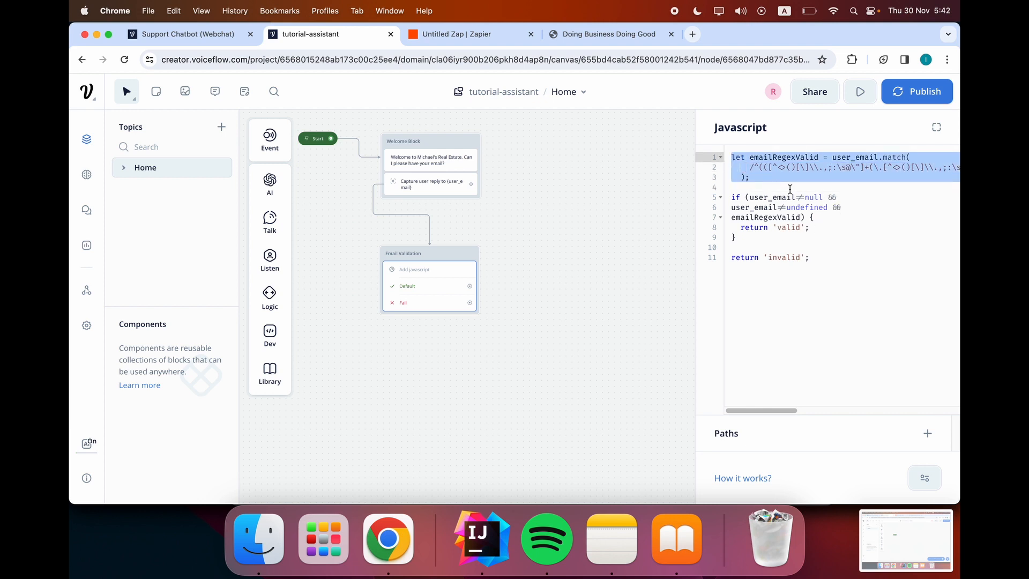
left_click(790, 188)
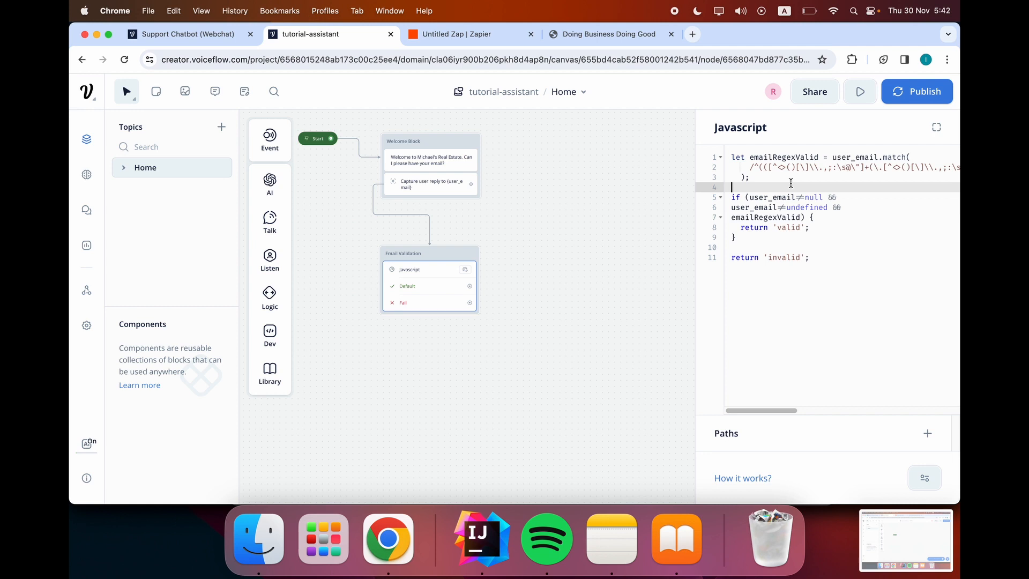
left_click(872, 157)
double_click(872, 157)
left_click(885, 177)
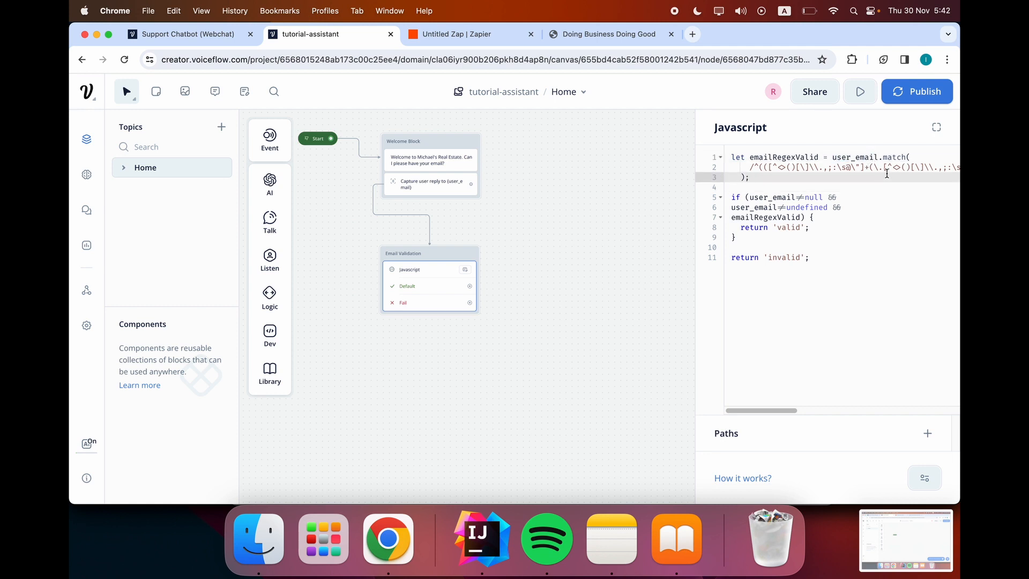
left_click_drag(879, 157, 859, 157)
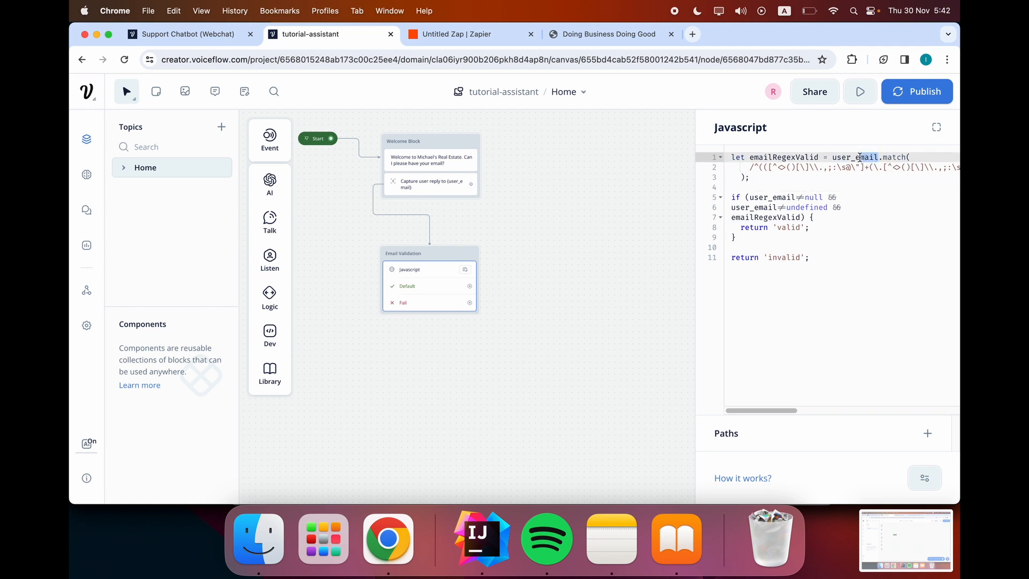
left_click(871, 177)
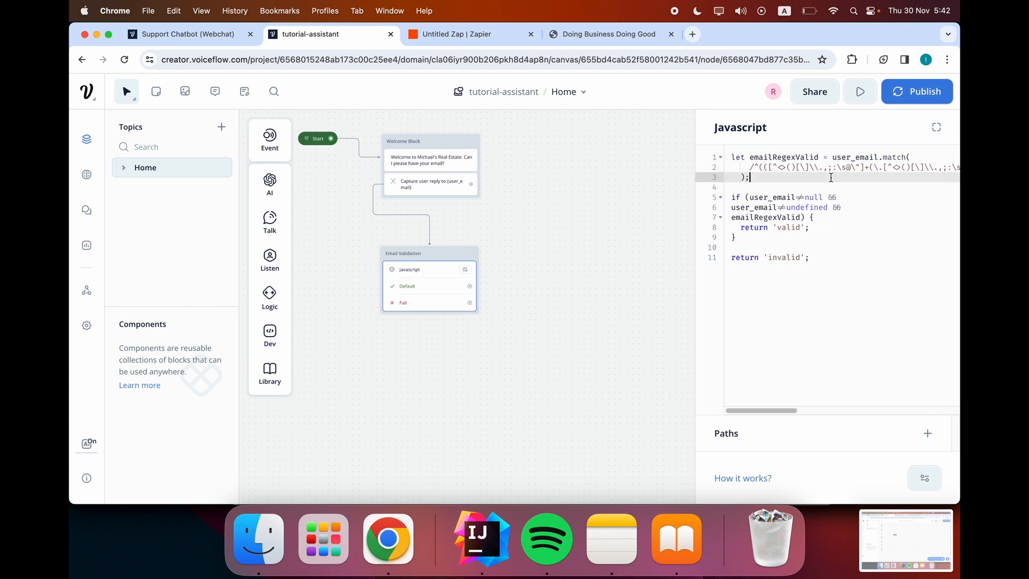
left_click(829, 217)
left_click(800, 228)
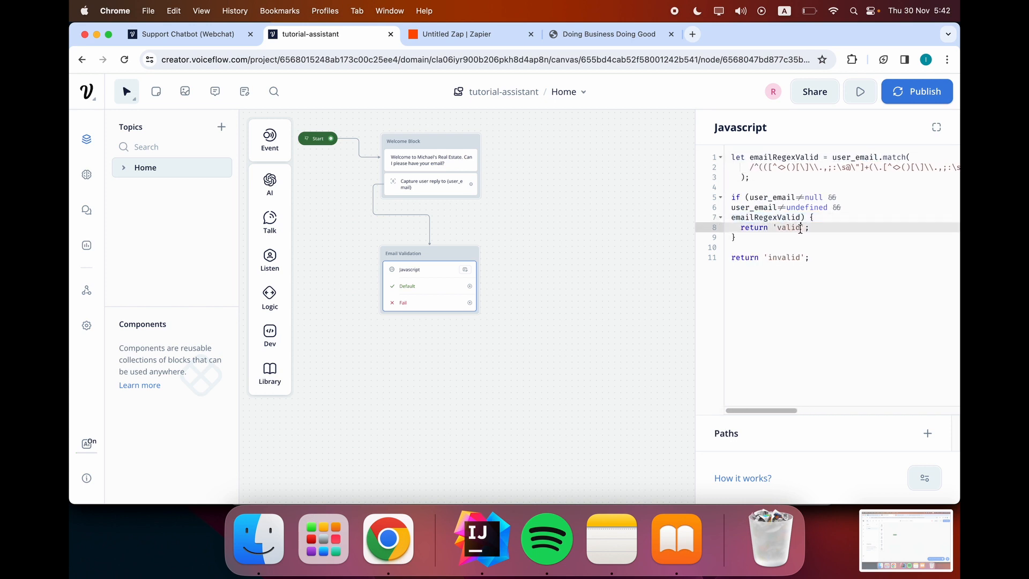
key("super+shift+Left")
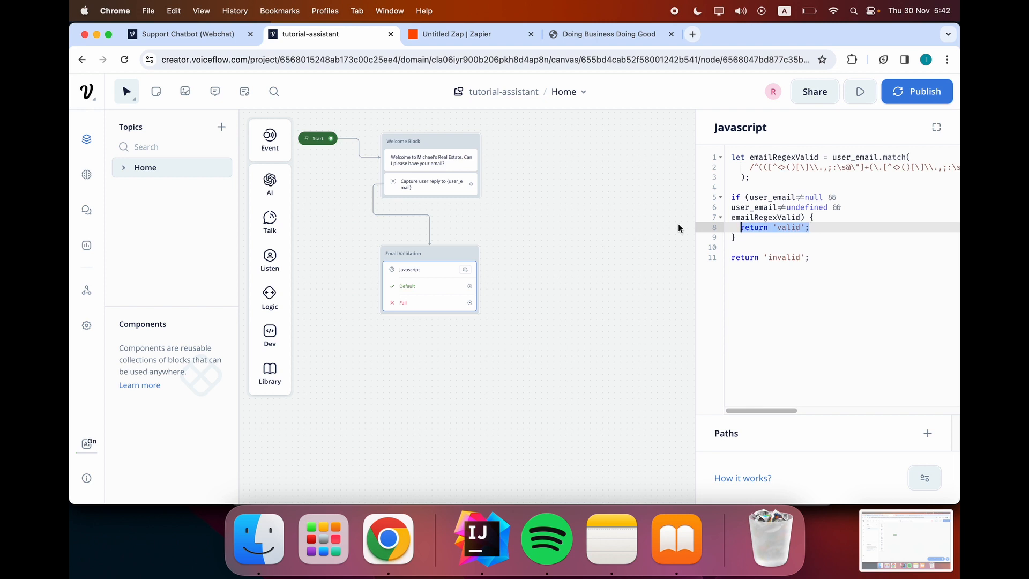
left_click(839, 227)
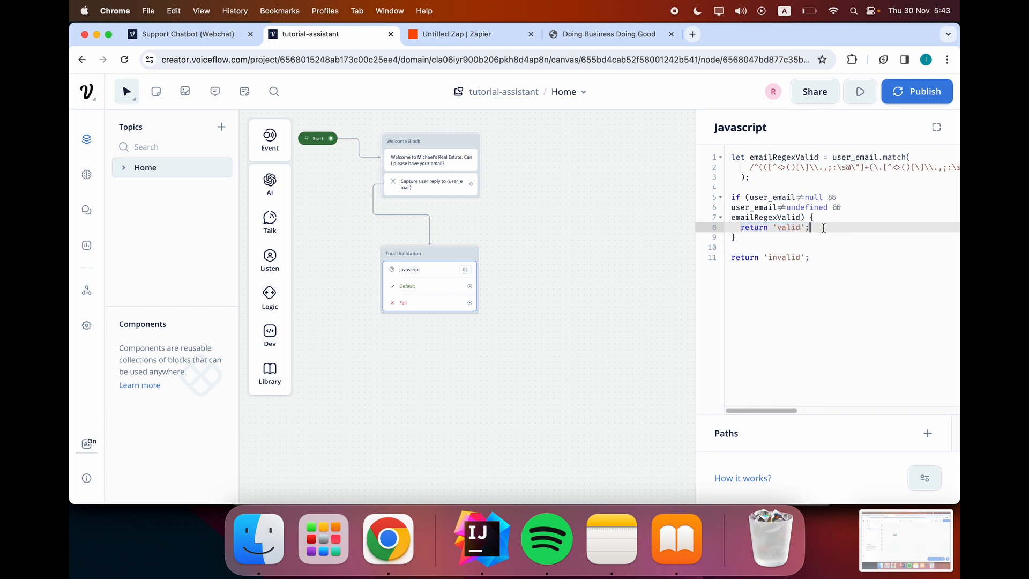
left_click(445, 291)
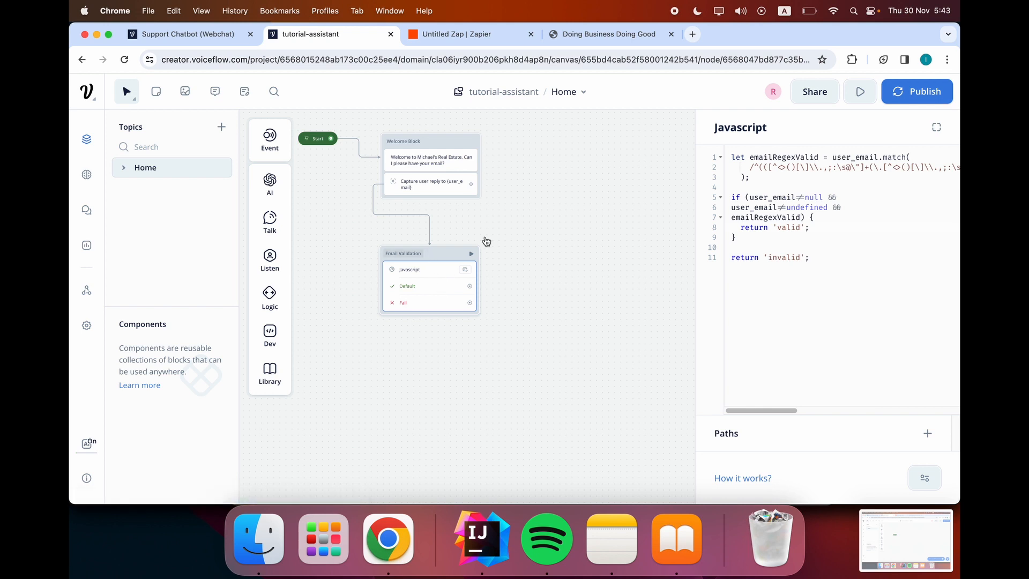
left_click(667, 295)
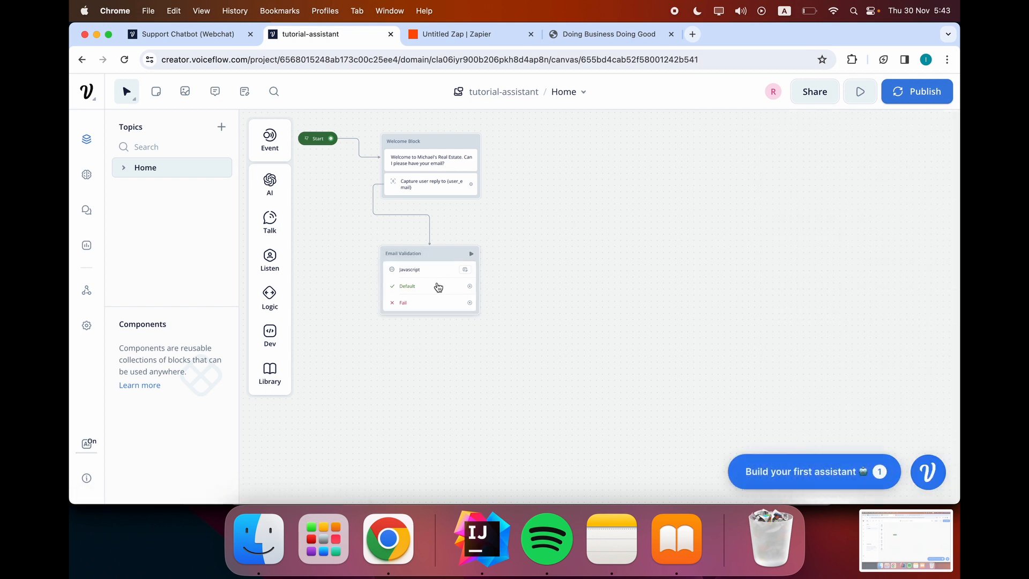
Add two paths to the Email Validation Javascript step, renaming path1 to 'valid' and path2 to 'invalid'.
left_click(436, 285)
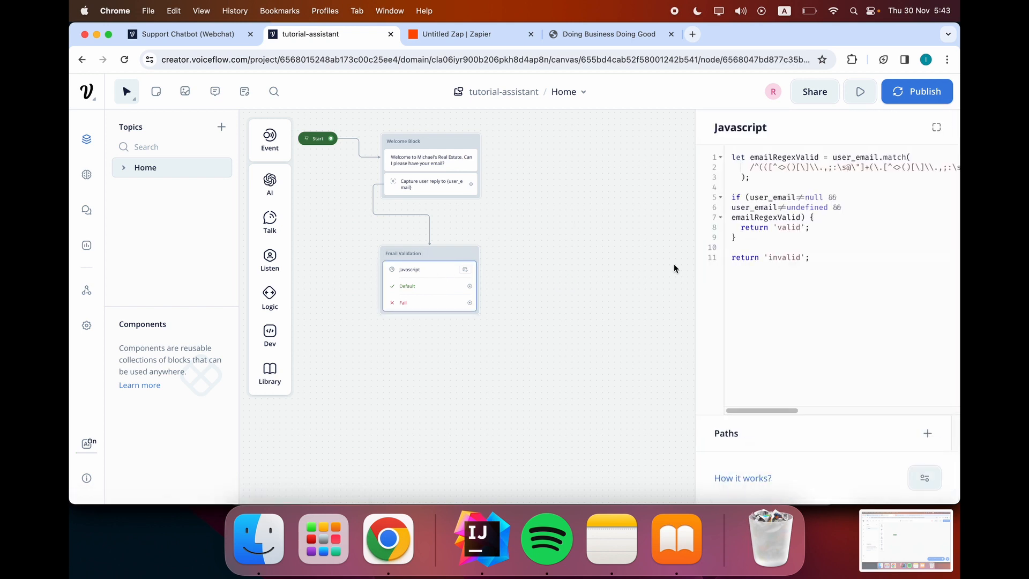
left_click(928, 433)
left_click(927, 394)
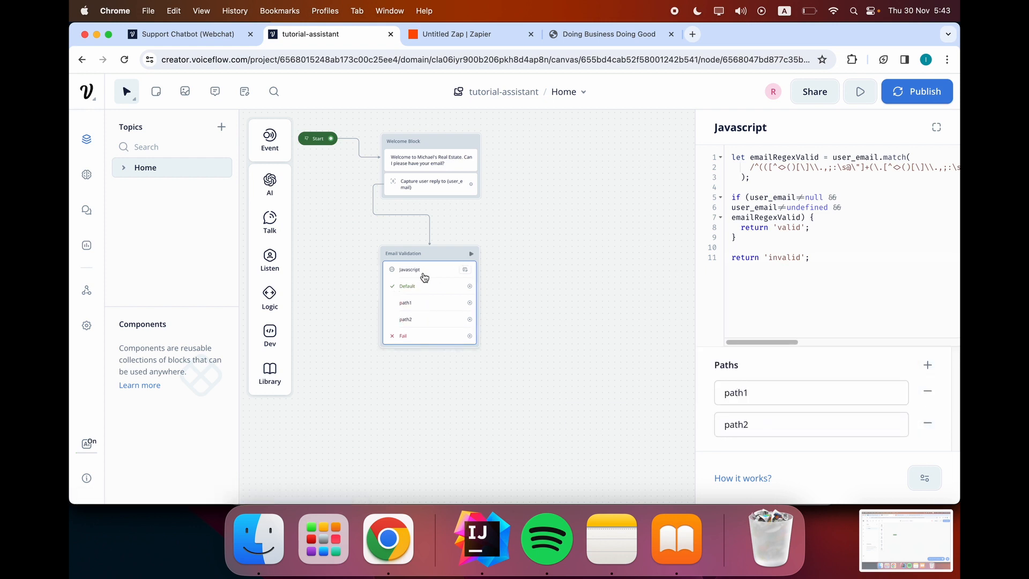
double_click(779, 393)
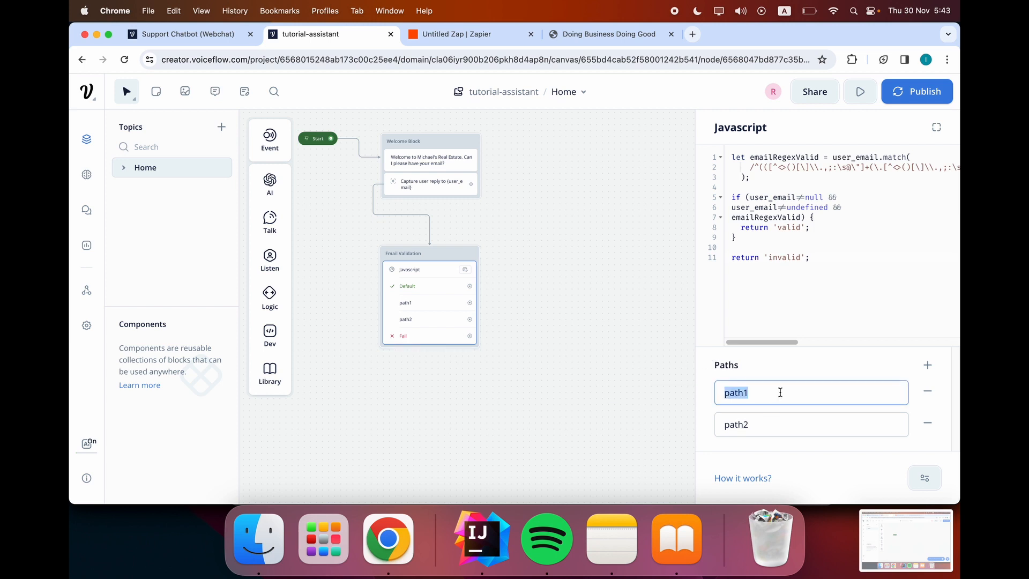
key("BackSpace")
type("valid")
key("Tab")
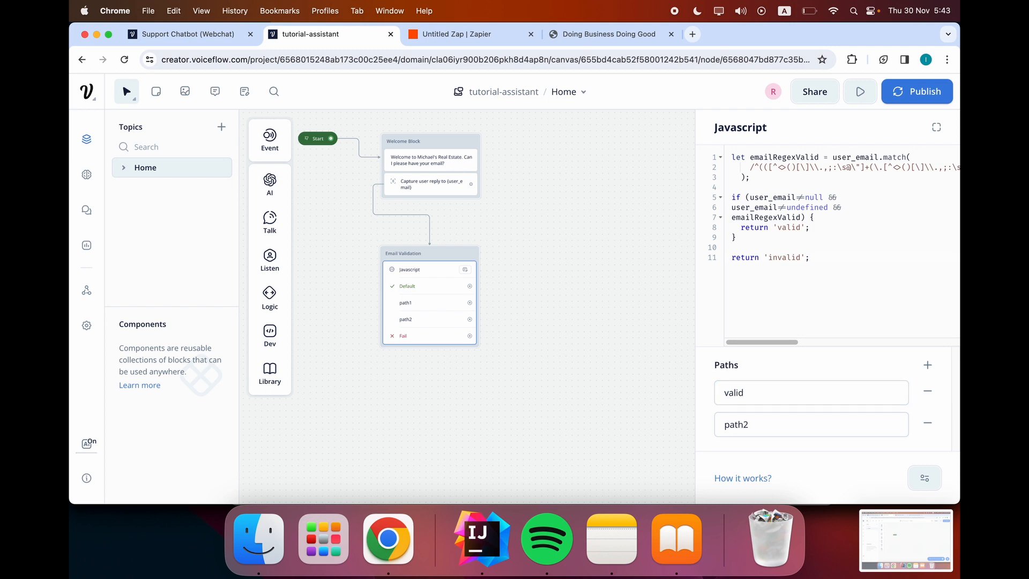
key("BackSpace")
type("invalid")
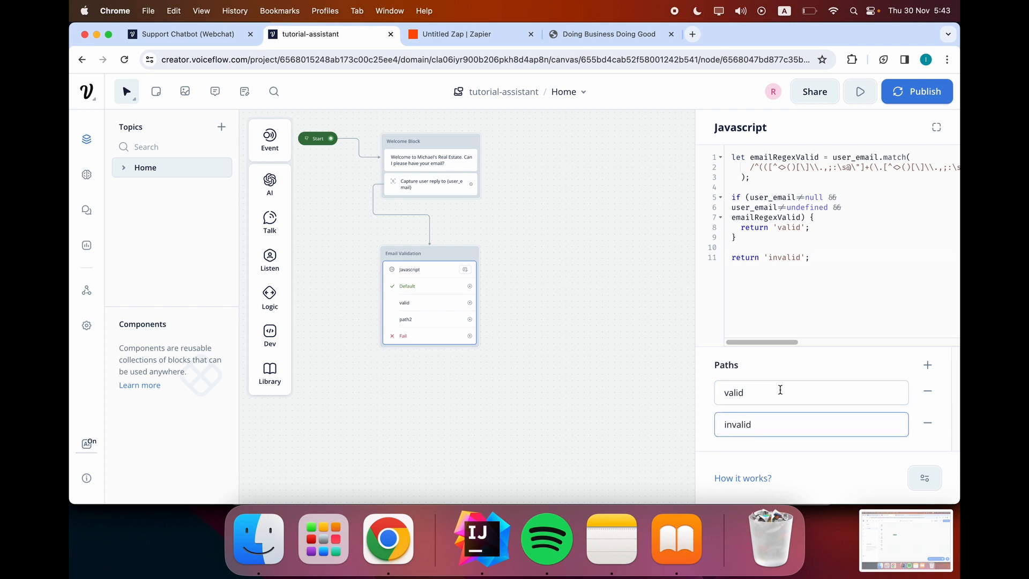
left_click(616, 339)
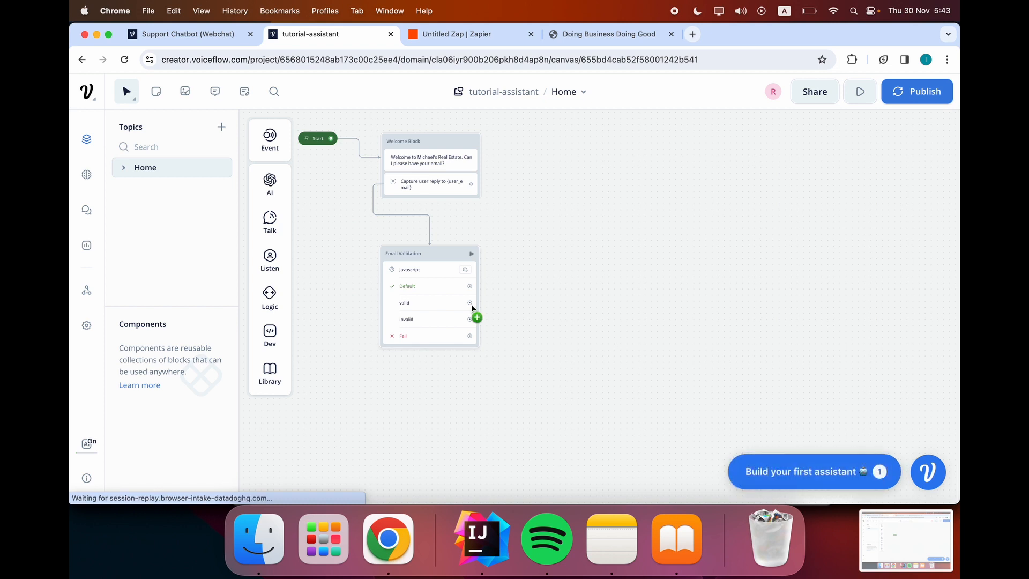
Drop a Text step as New Block 3 below Email Validation asking 'Thank you. Can I have your phone number, please?'.
scroll(522, 317, "down", 2)
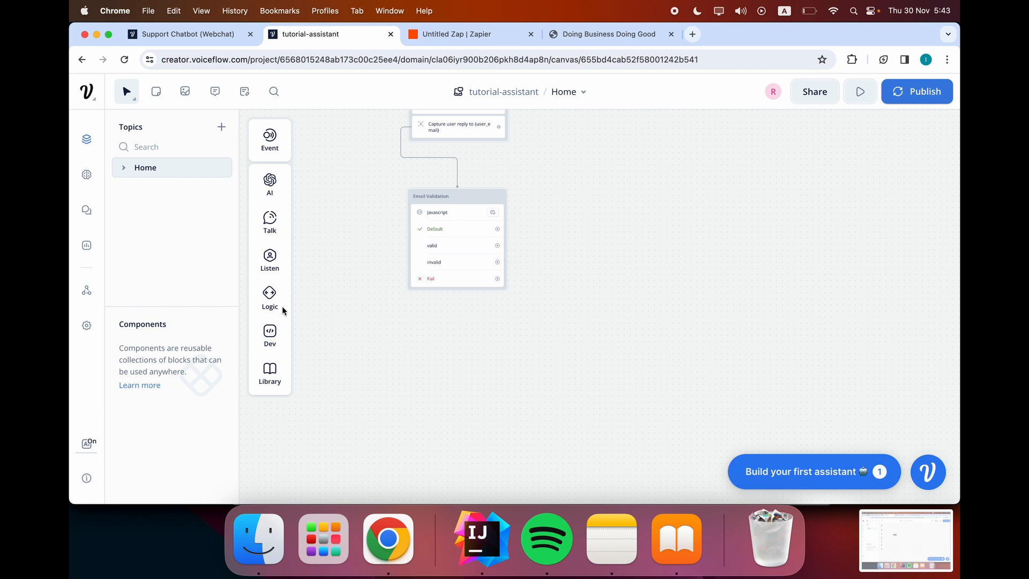
mouse_move(278, 230)
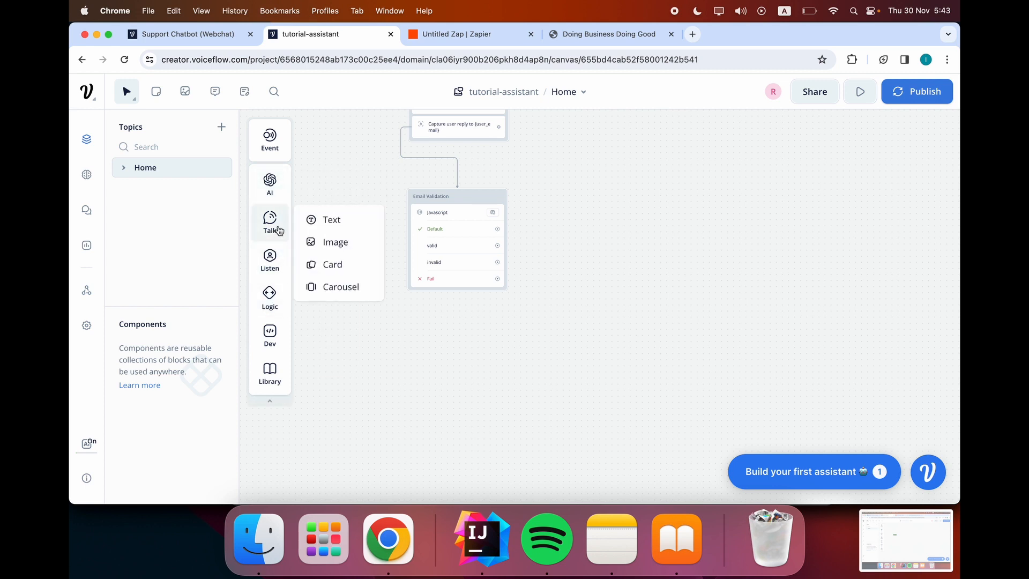
left_click_drag(324, 219, 438, 343)
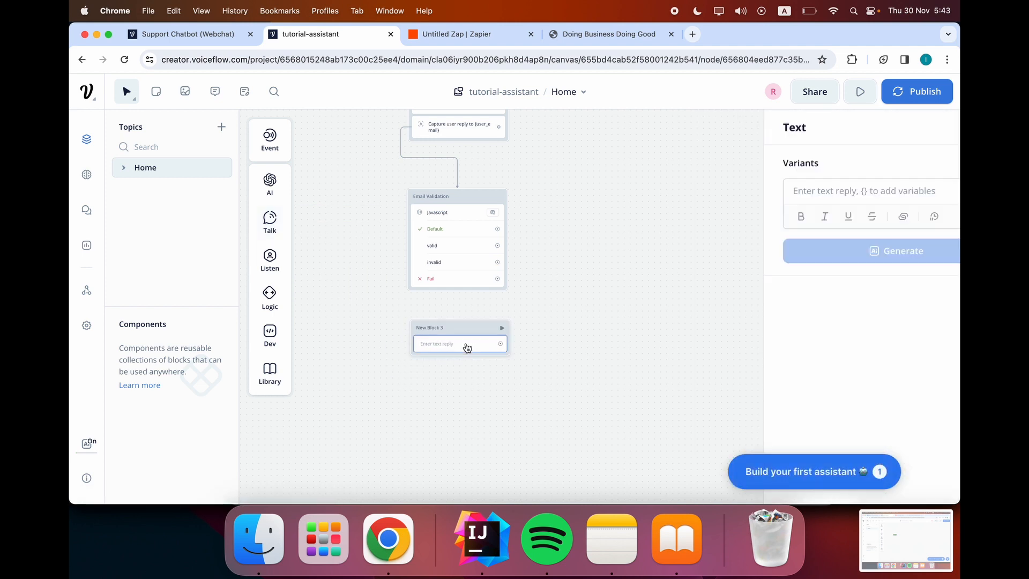
left_click(804, 189)
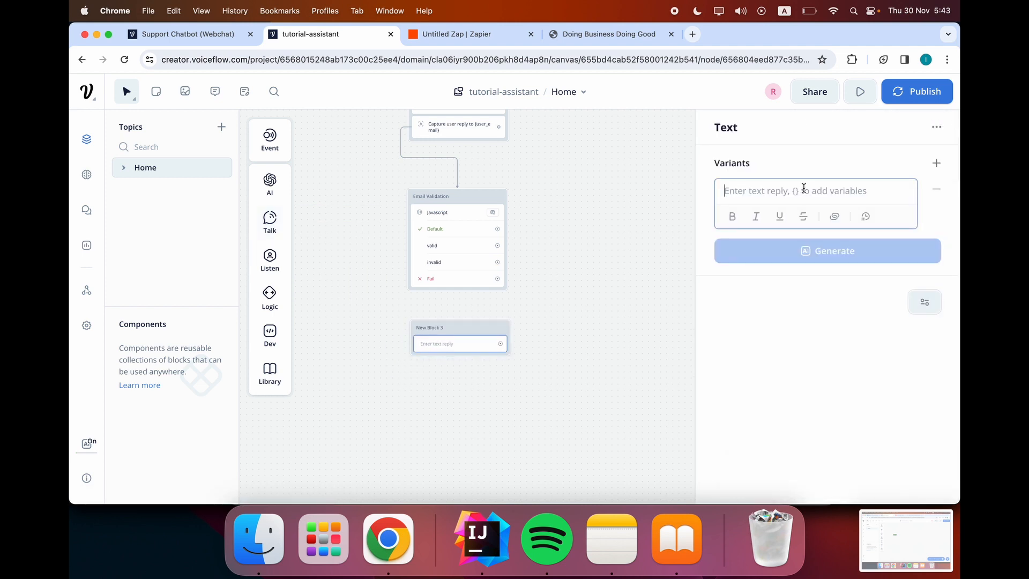
type("Thank")
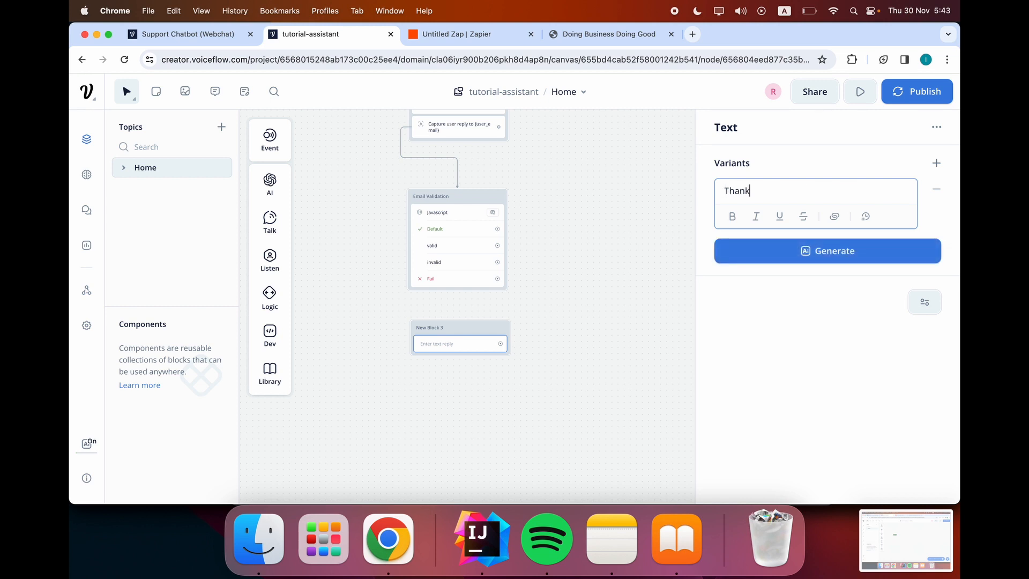
type(" you. ")
type("Can")
key("BackSpace")
type("an I ha")
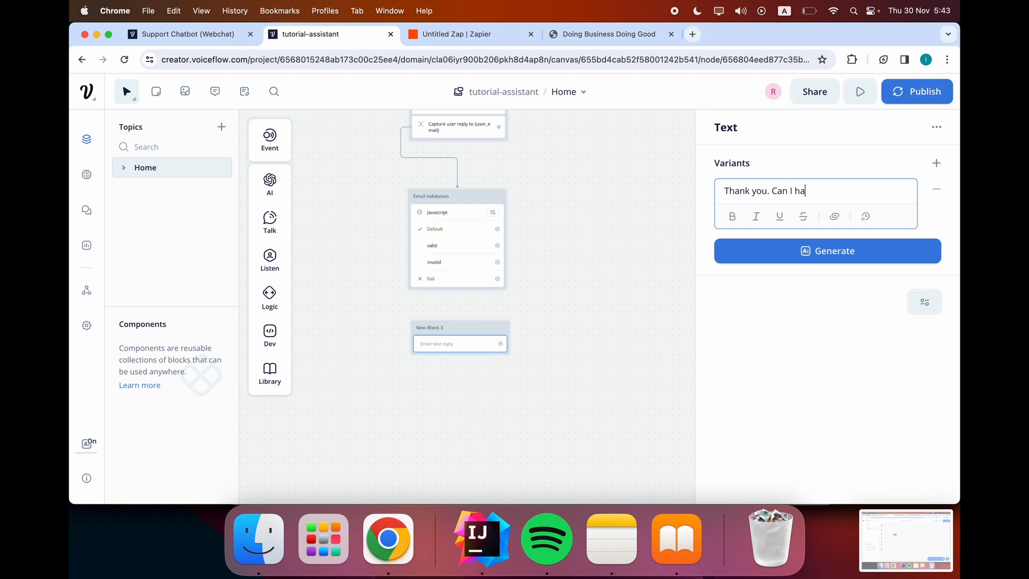
type("ve your phone number ")
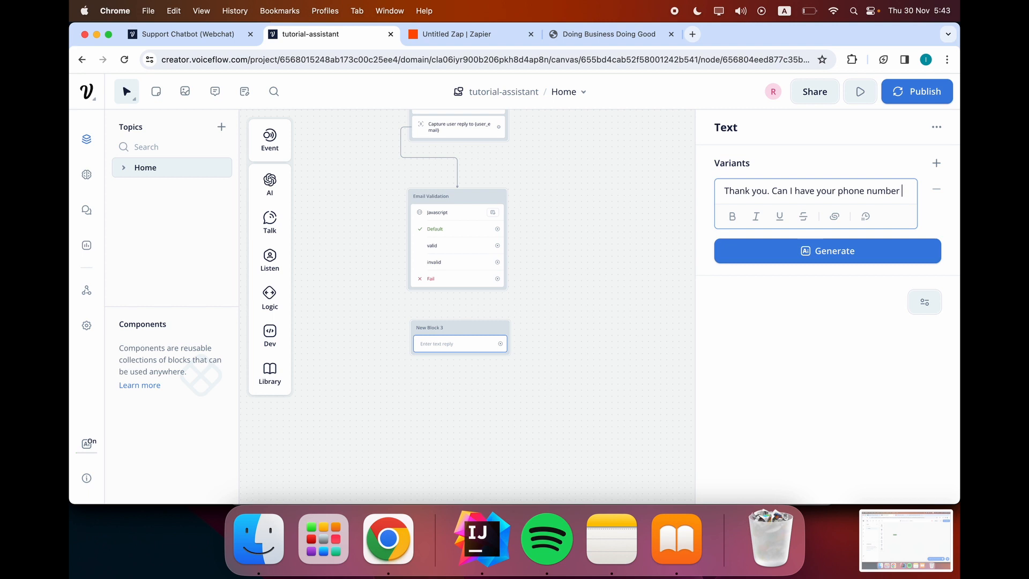
type(" please")
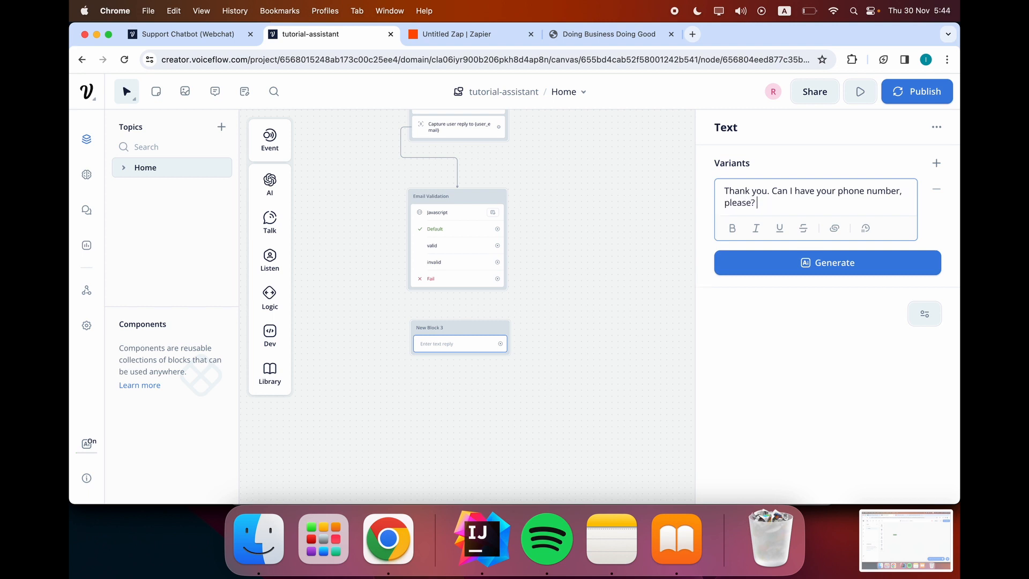
left_click(690, 230)
left_click(492, 343)
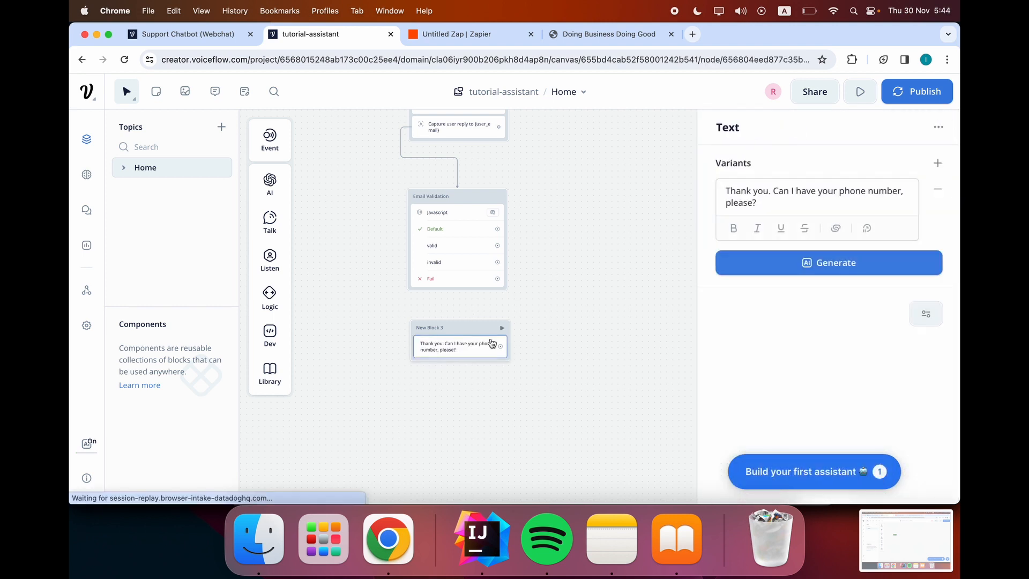
left_click(571, 304)
left_click_drag(459, 321, 460, 336)
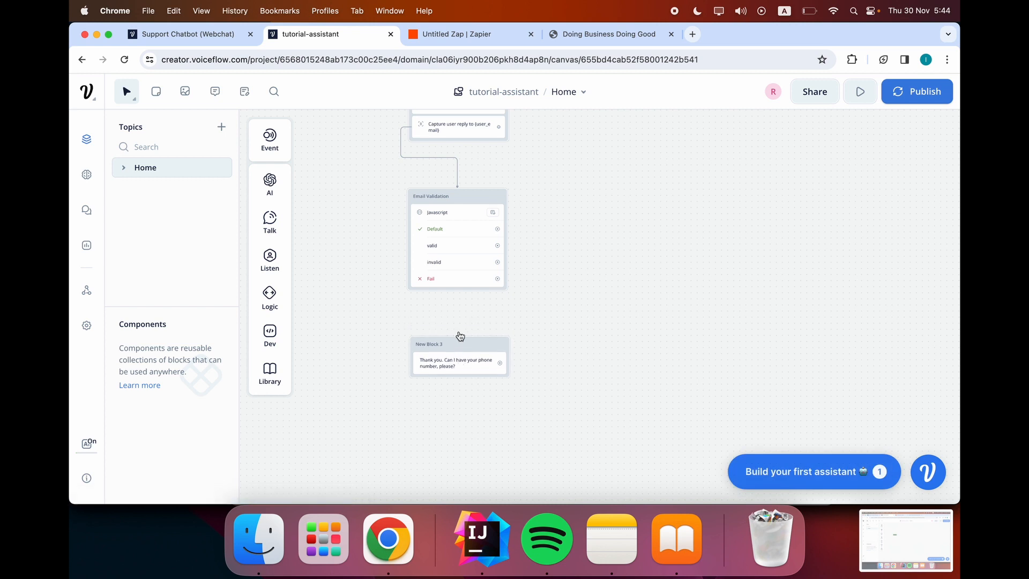
Add a Capture step to New Block 3 under the phone-number question.
mouse_move(271, 240)
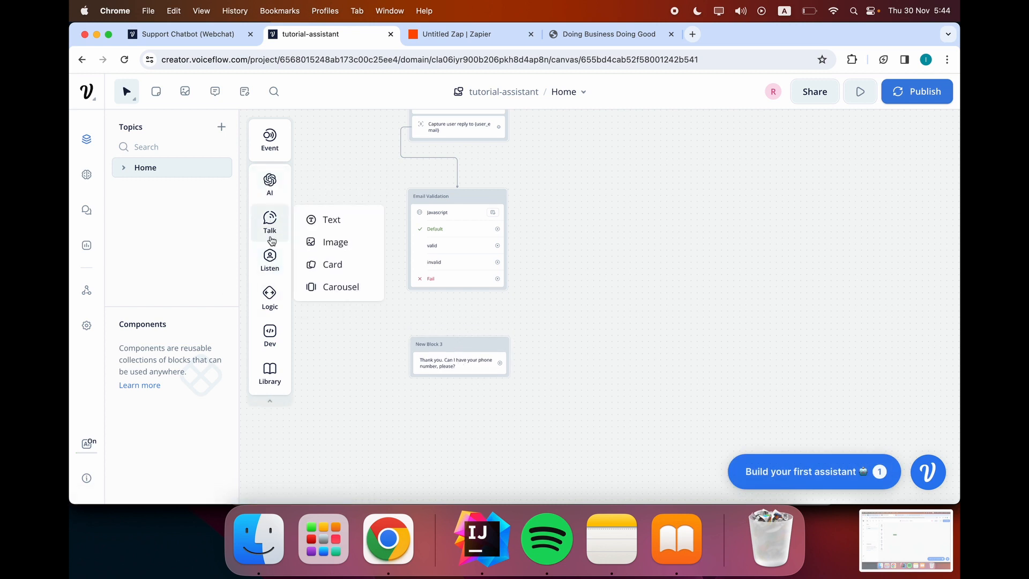
mouse_move(271, 261)
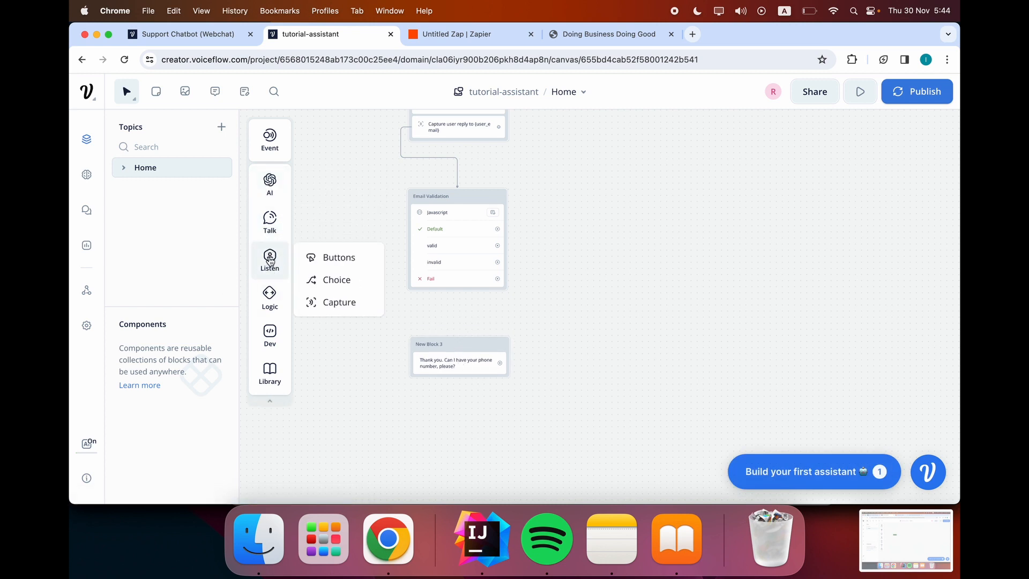
left_click_drag(313, 303, 431, 378)
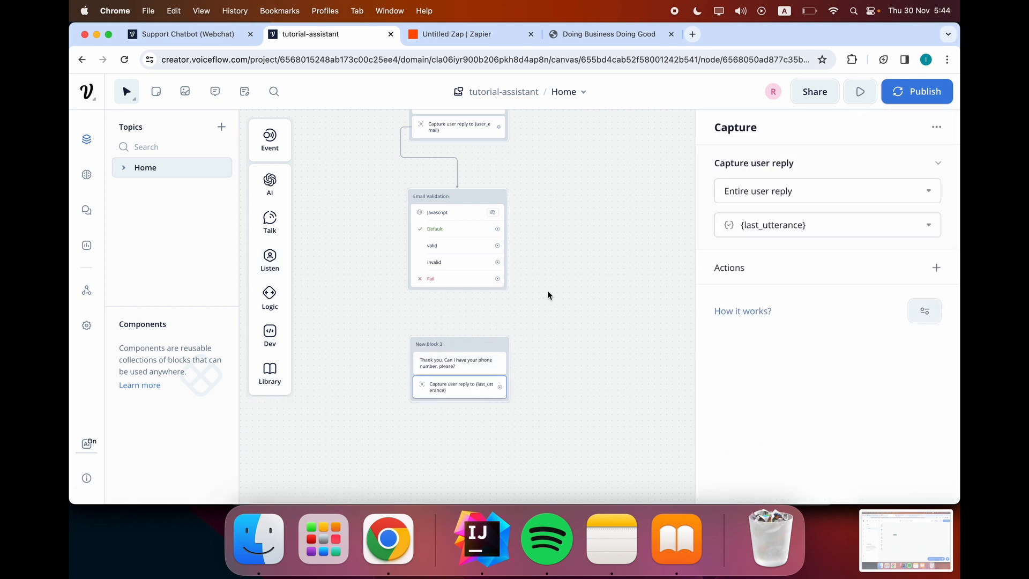
left_click(547, 294)
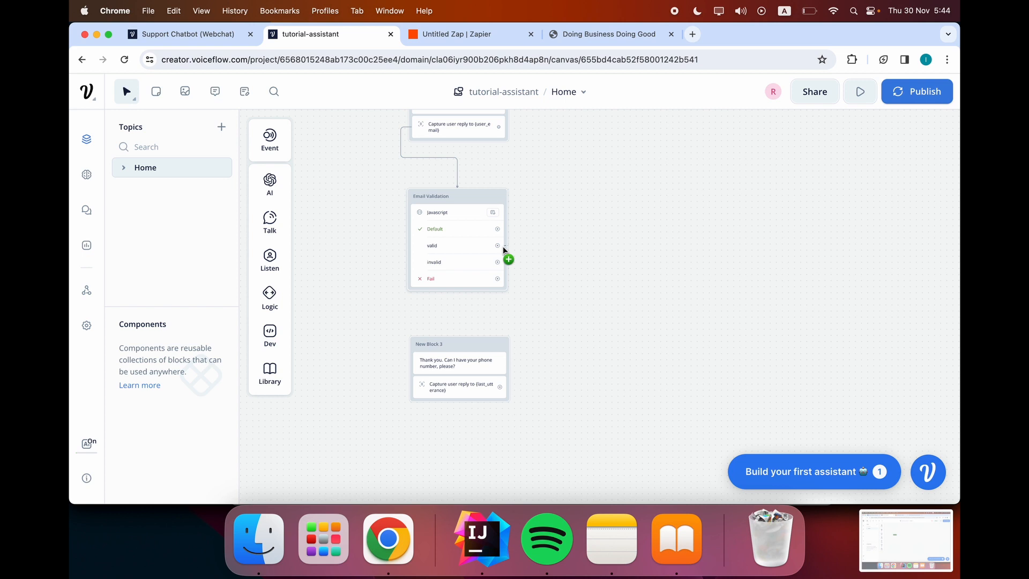
Connect Email Validation's valid and Default paths into New Block 3.
left_click_drag(502, 246, 458, 336)
left_click_drag(497, 230, 465, 299)
key("Escape")
left_click_drag(532, 242, 458, 337)
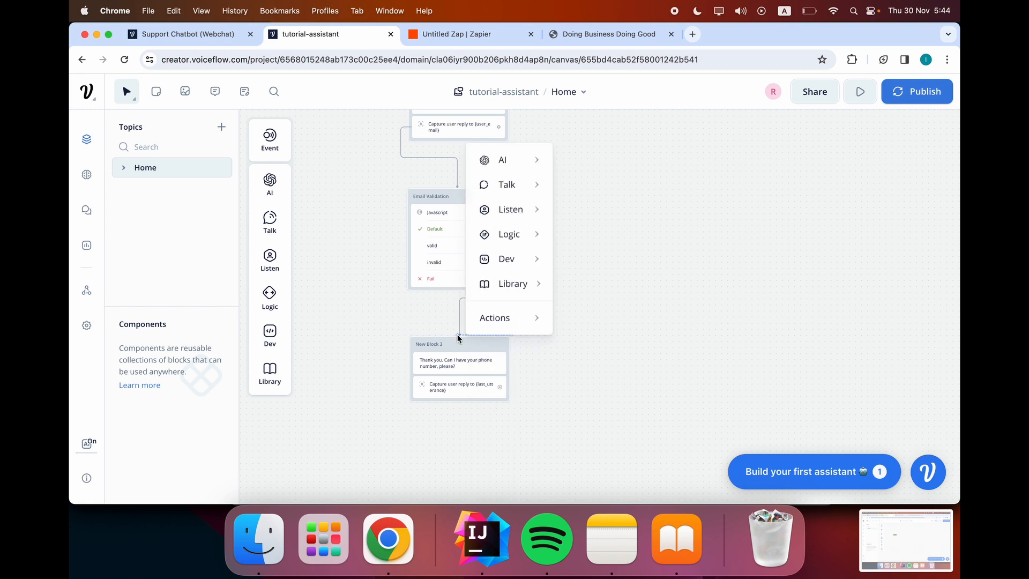
left_click(577, 282)
left_click_drag(498, 234, 458, 338)
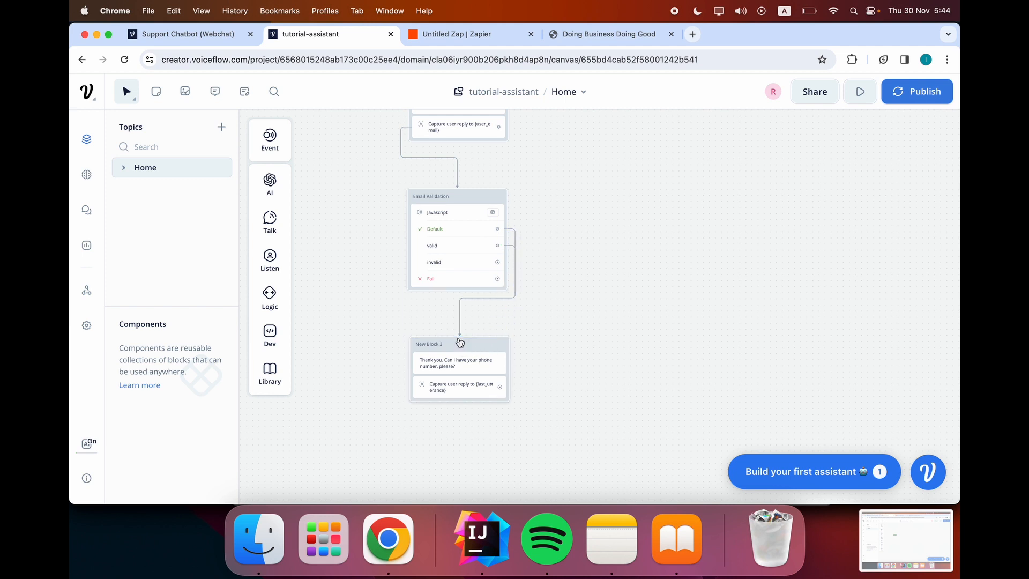
scroll(545, 218, "down", 2)
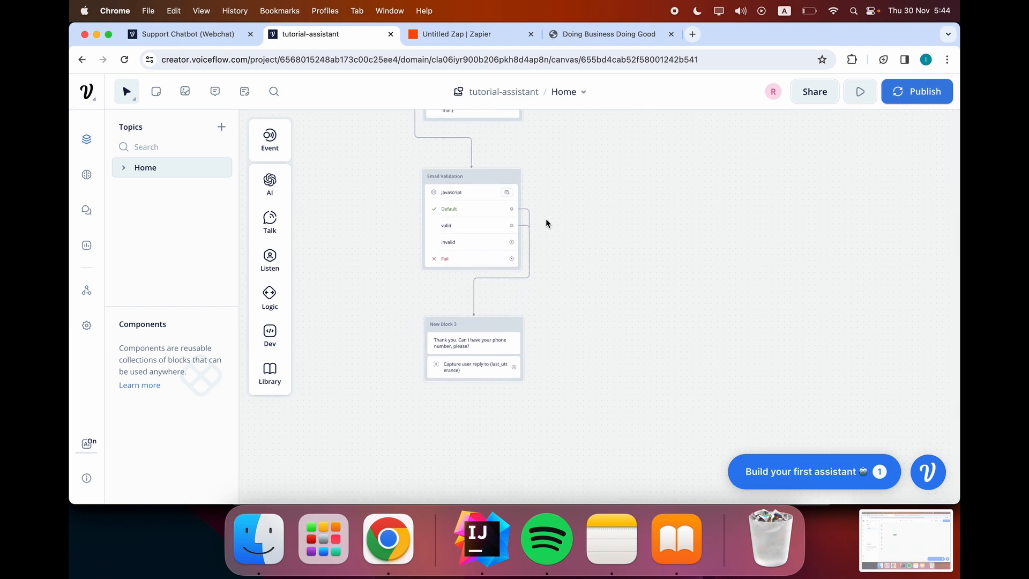
Remove New Block 3's existing capture step after a failed attempt to create a variable.
left_click(485, 346)
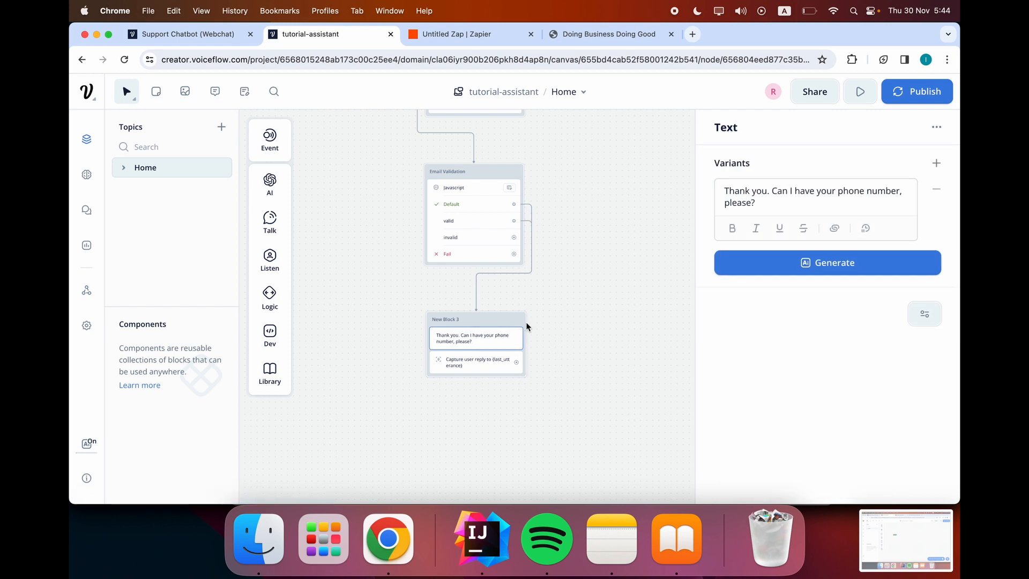
left_click(488, 362)
left_click(821, 224)
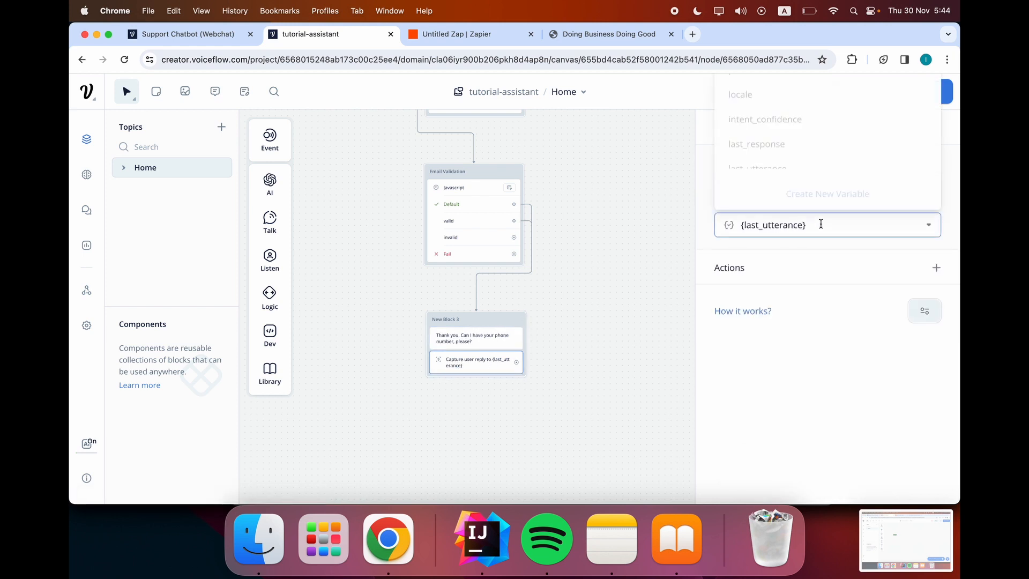
left_click(817, 192)
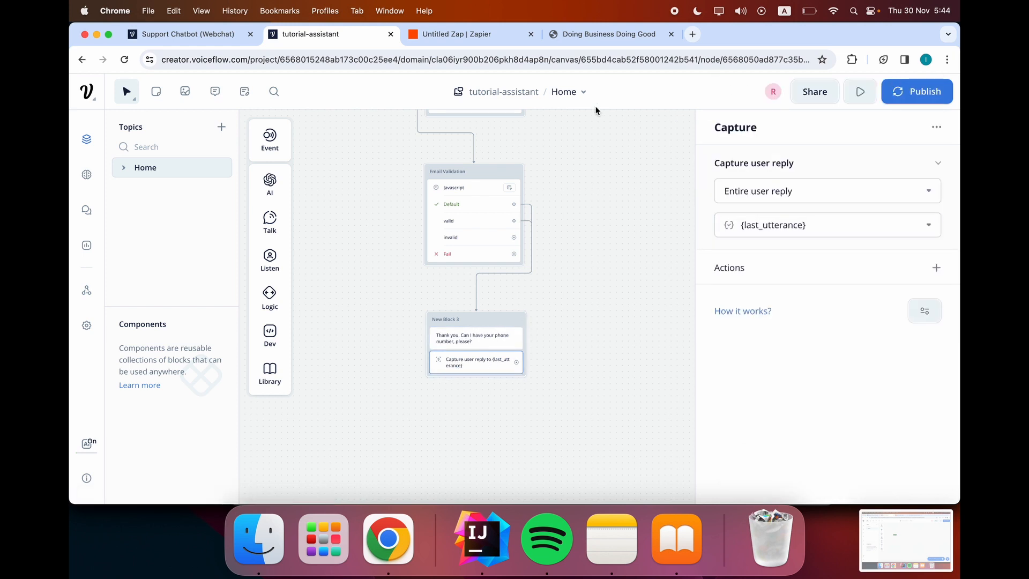
left_click(819, 225)
left_click(689, 225)
key("BackSpace")
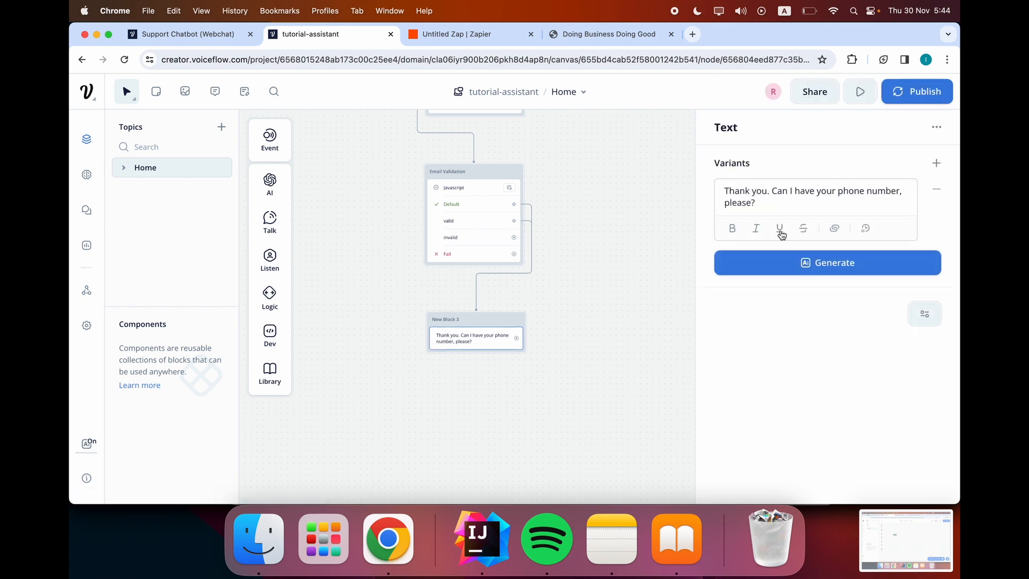
left_click(659, 222)
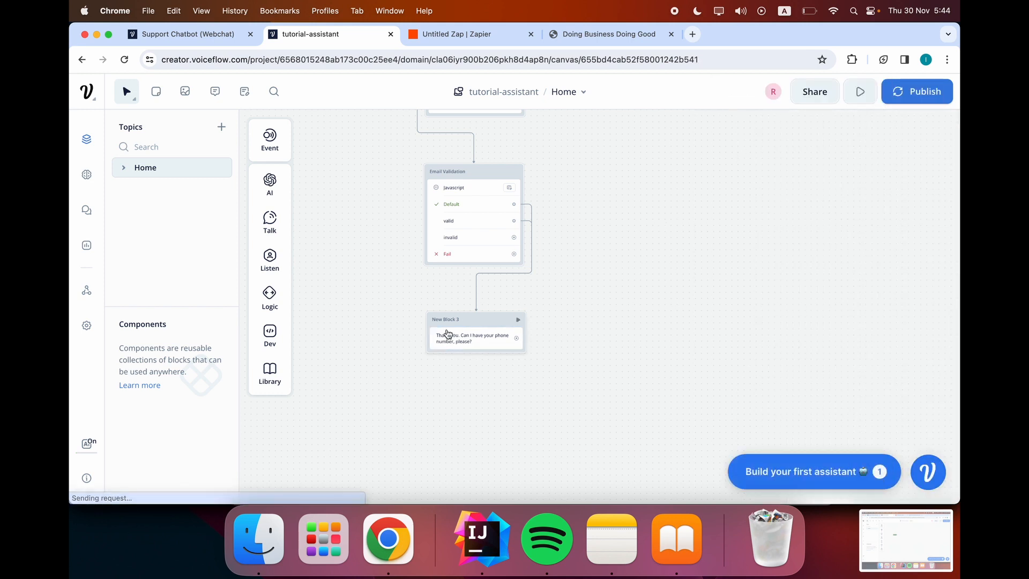
Add a fresh capture step to New Block 3 and clear its default {last_utterance} variable.
mouse_move(273, 206)
mouse_move(265, 259)
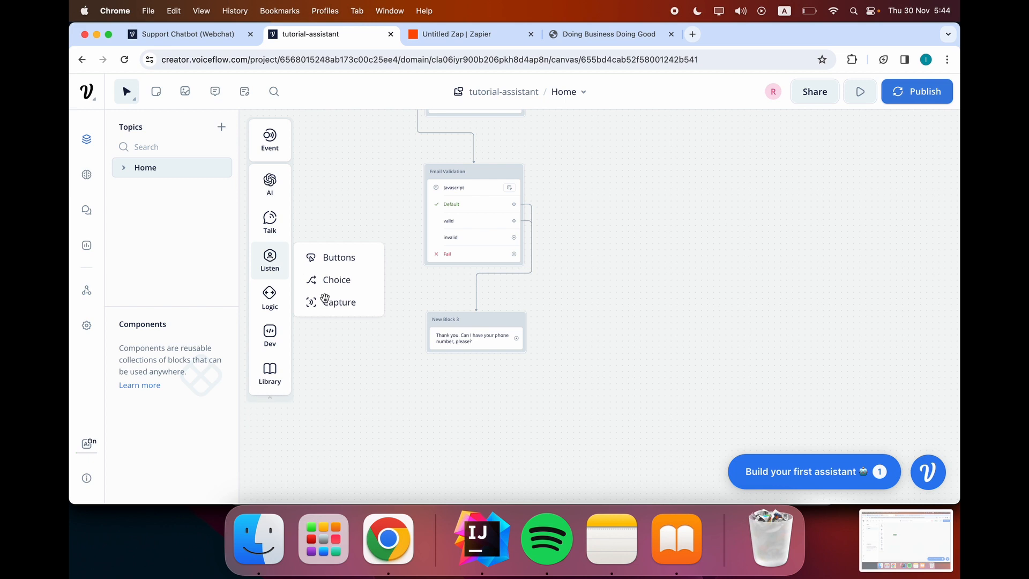
left_click_drag(322, 301, 470, 364)
left_click(579, 348)
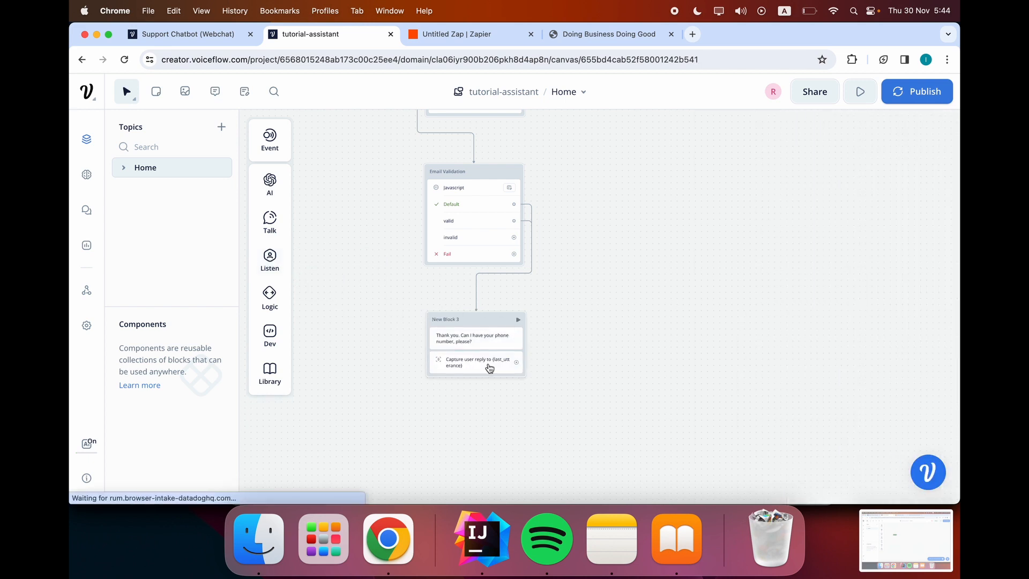
left_click(489, 368)
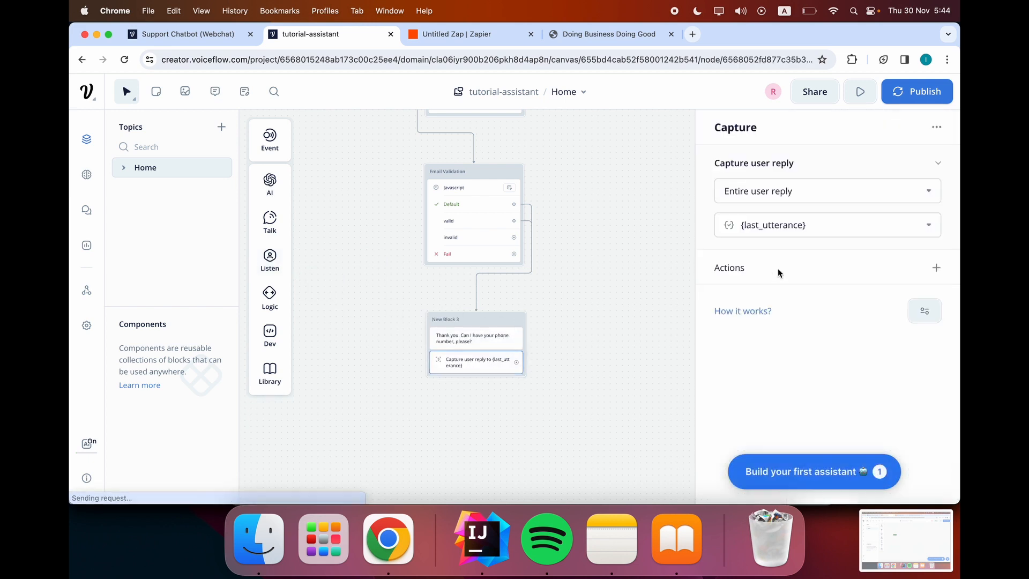
left_click(825, 220)
key("super+a")
key("BackSpace")
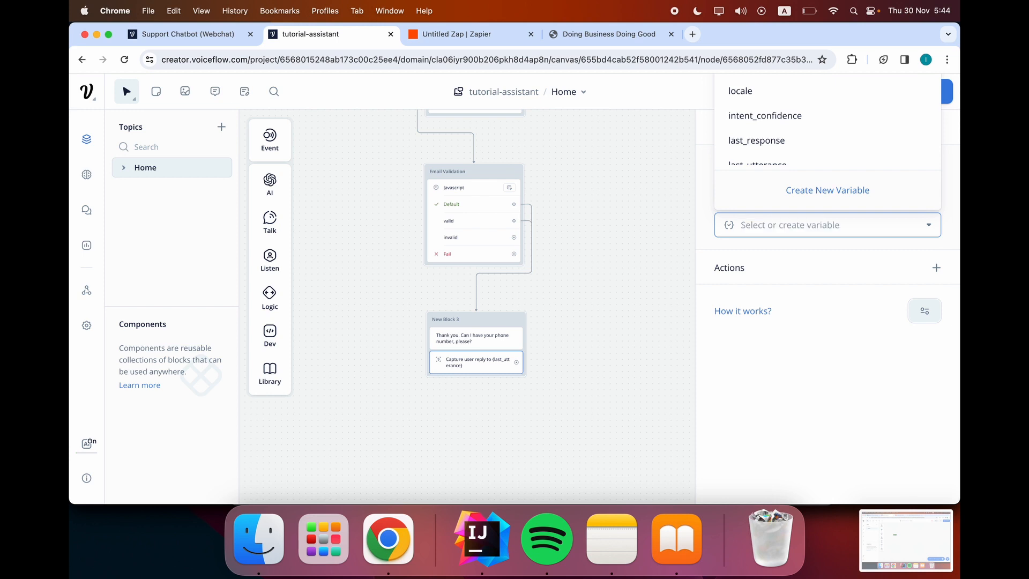
type("o")
key("BackSpace")
Create a new variable named user_number to hold the phone-number reply.
left_click(824, 199)
type("phone")
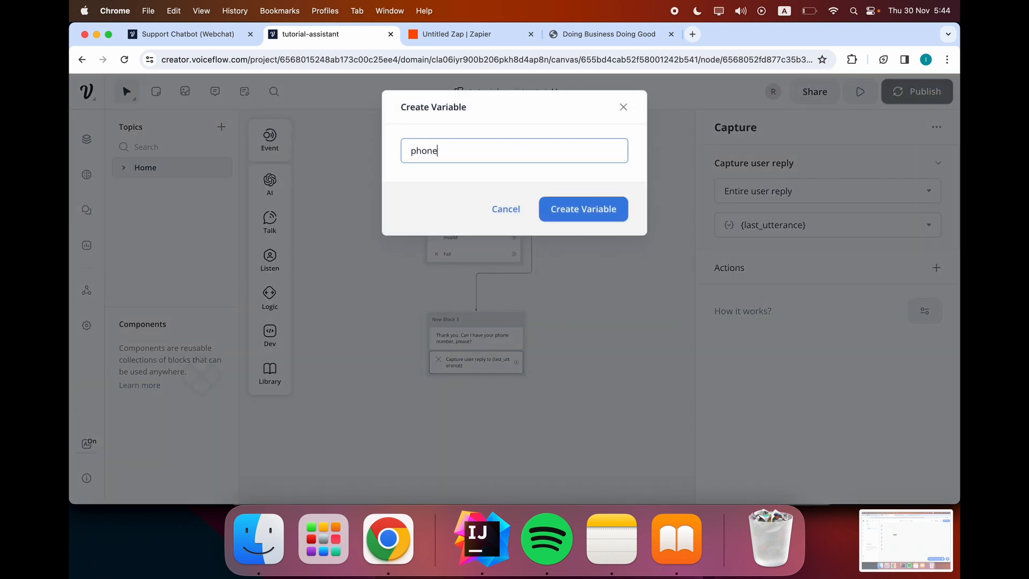
key("BackSpace")
type("user_number")
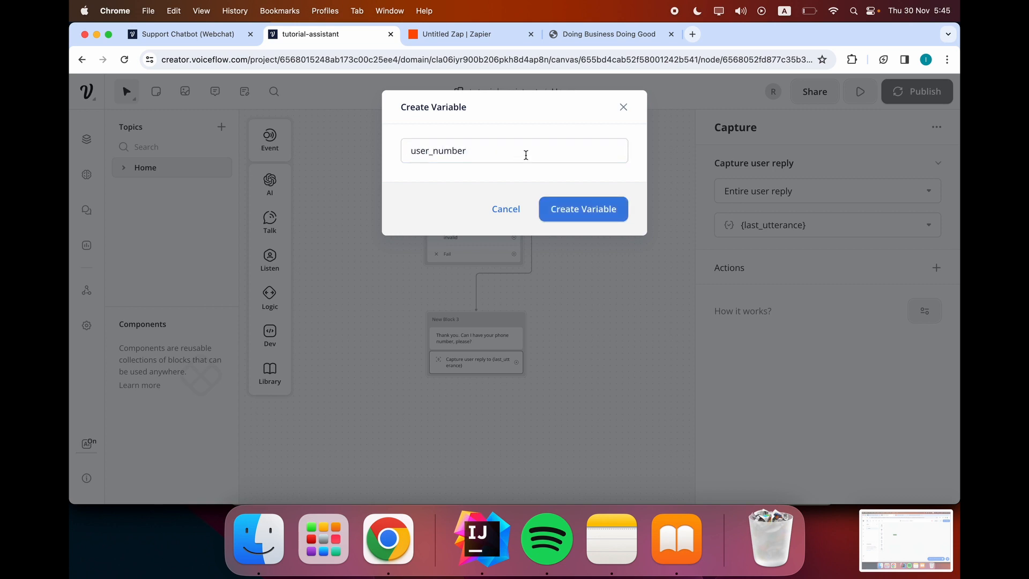
left_click(571, 210)
left_click(603, 285)
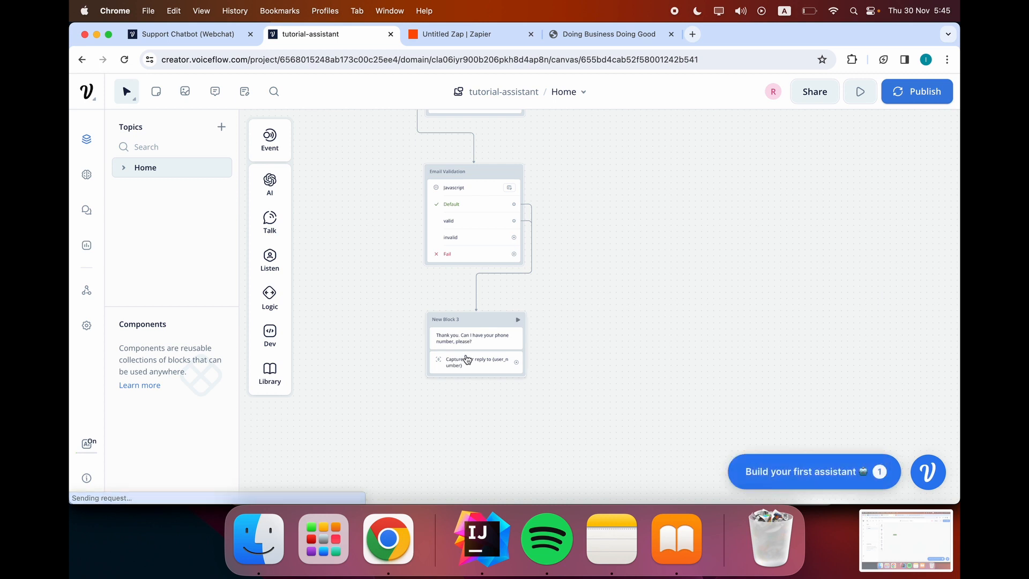
Reopen the capture step to confirm it stores the reply in {user_number}.
left_click(467, 359)
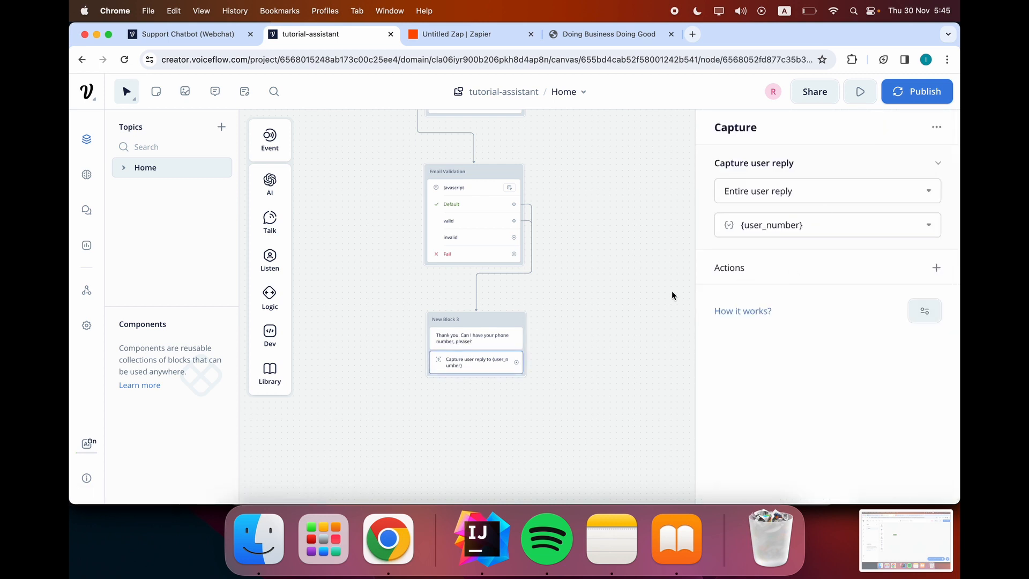
left_click(620, 298)
left_click(465, 368)
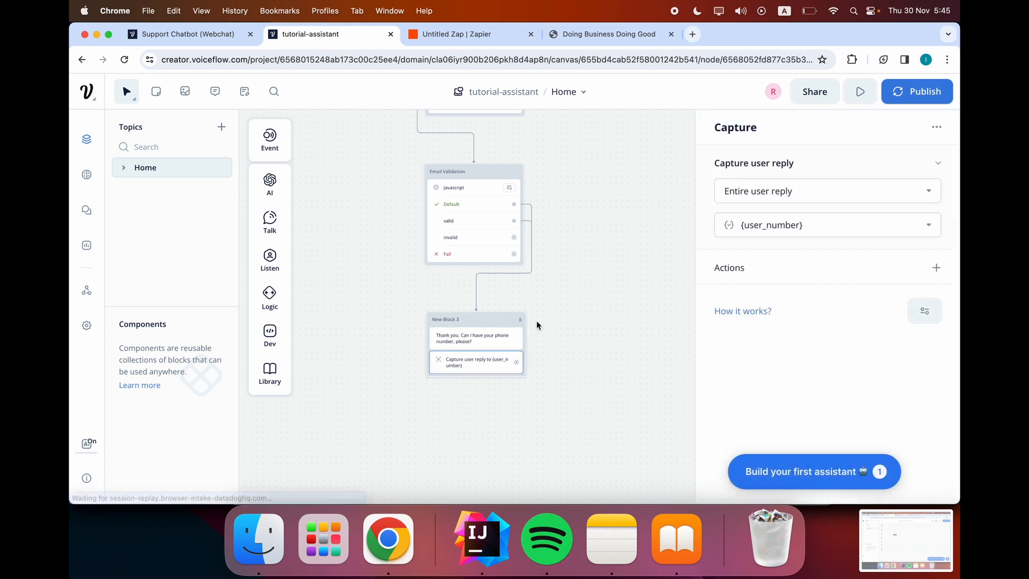
scroll(541, 353, "down", 2)
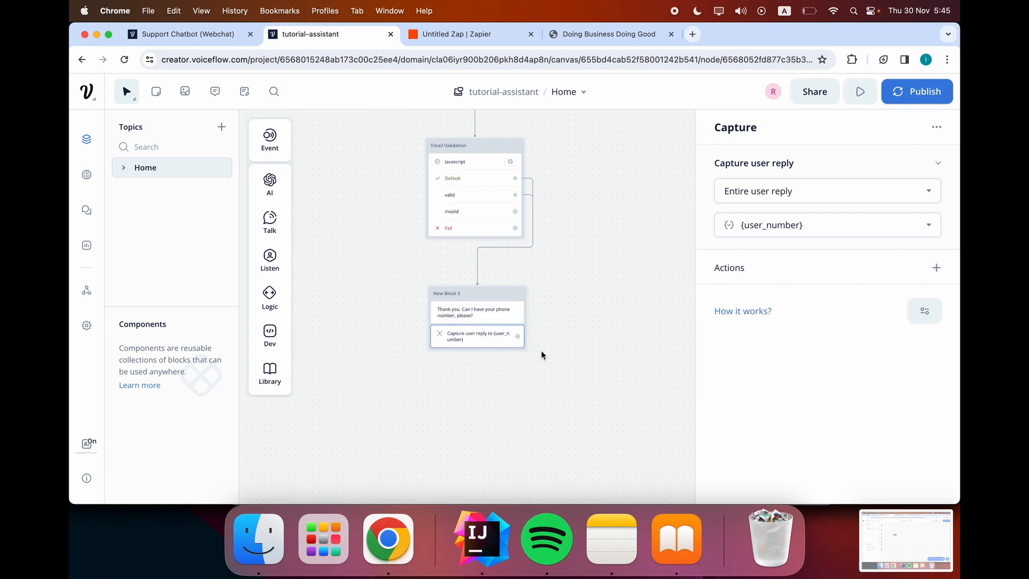
left_click(540, 348)
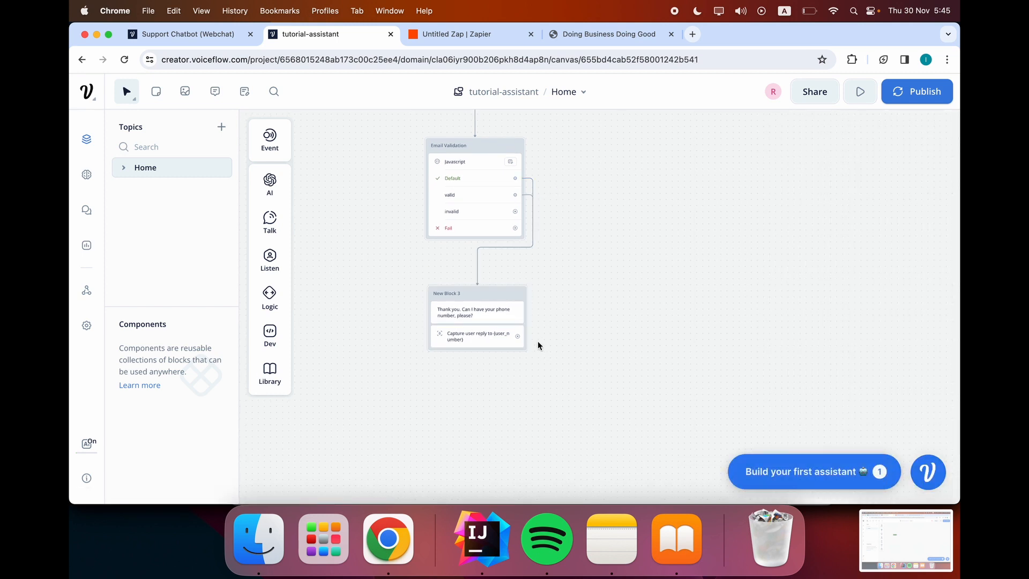
Link New Block 3's capture to a new New Block 4 holding a Javascript step.
left_click_drag(517, 336, 470, 410)
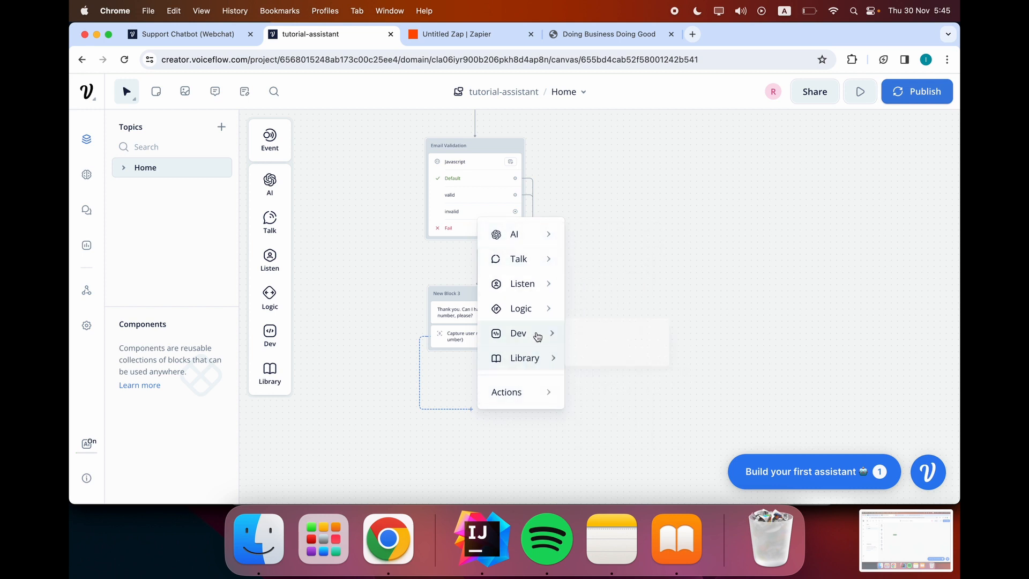
mouse_move(546, 332)
left_click(601, 364)
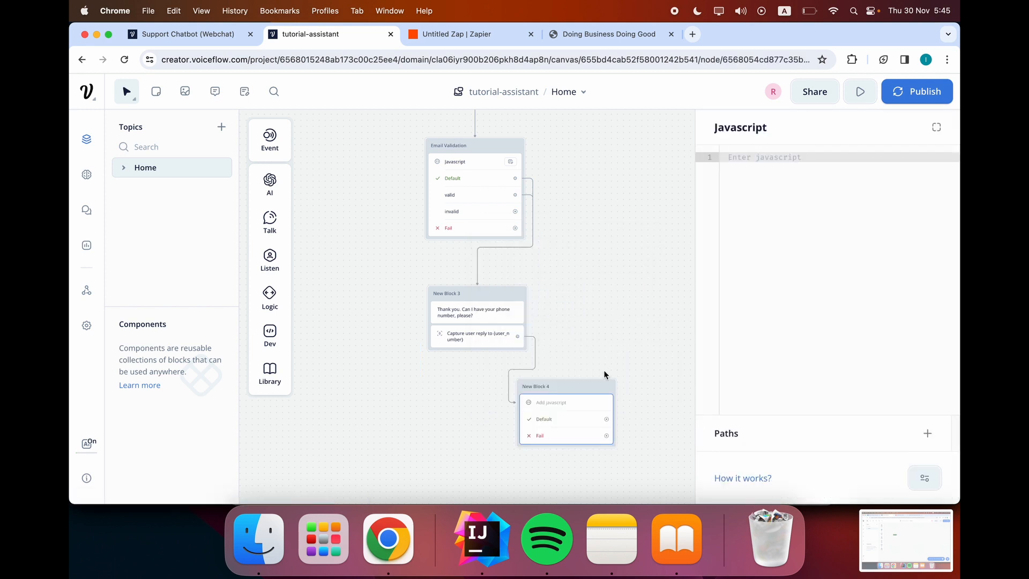
left_click_drag(572, 387, 493, 415)
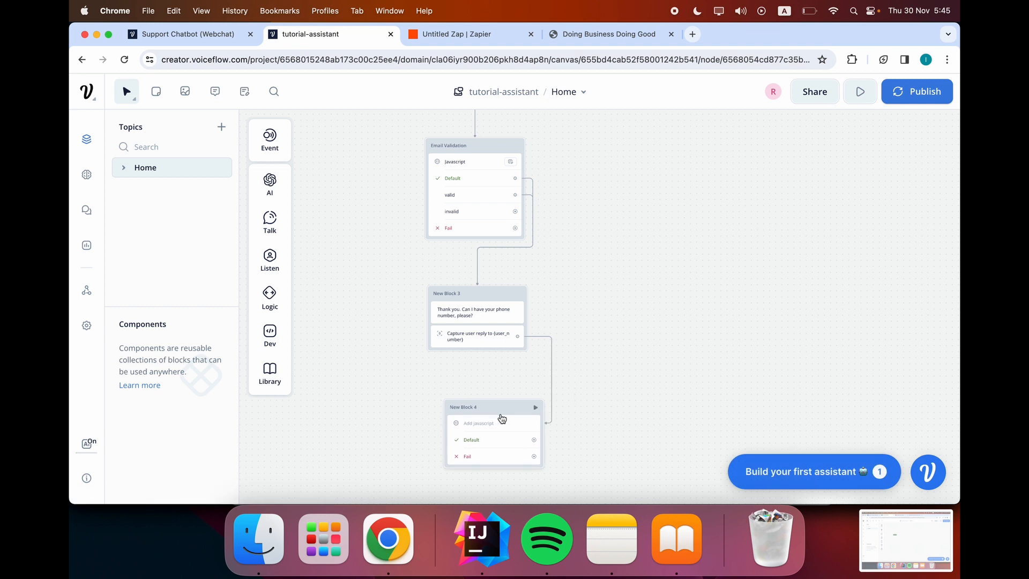
left_click(486, 427)
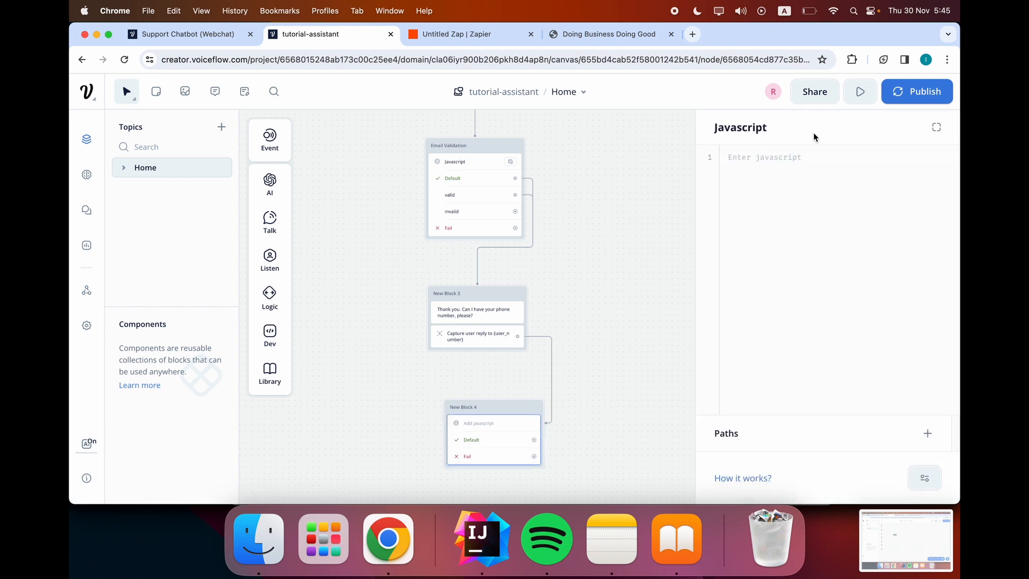
Copy the phone-number validation code from the Support Chatbot project.
left_click(203, 15)
left_click(155, 35)
left_click(155, 35)
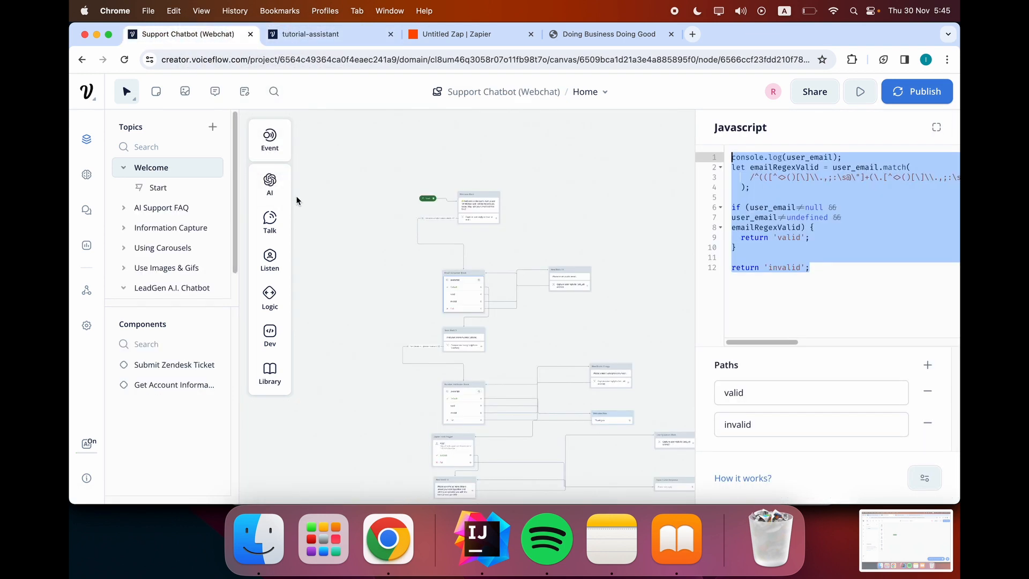
scroll(363, 294, "down", 2)
scroll(362, 297, "down", 1)
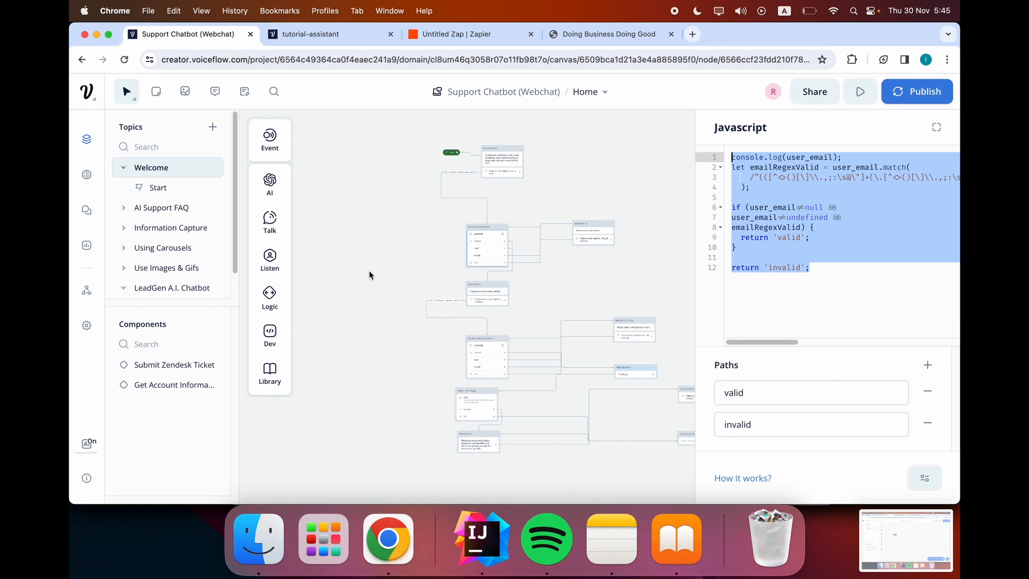
left_click(484, 365)
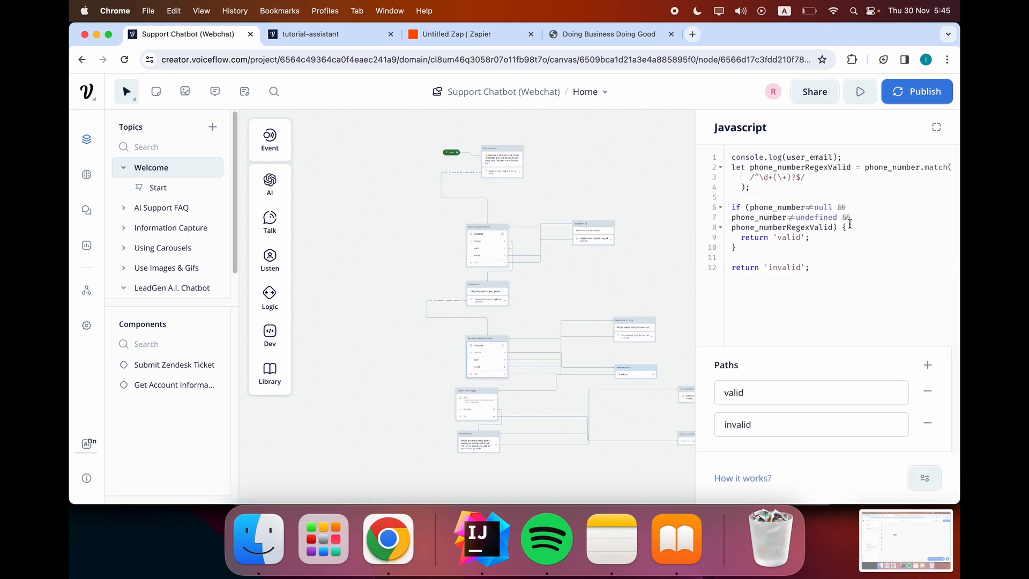
left_click(834, 268)
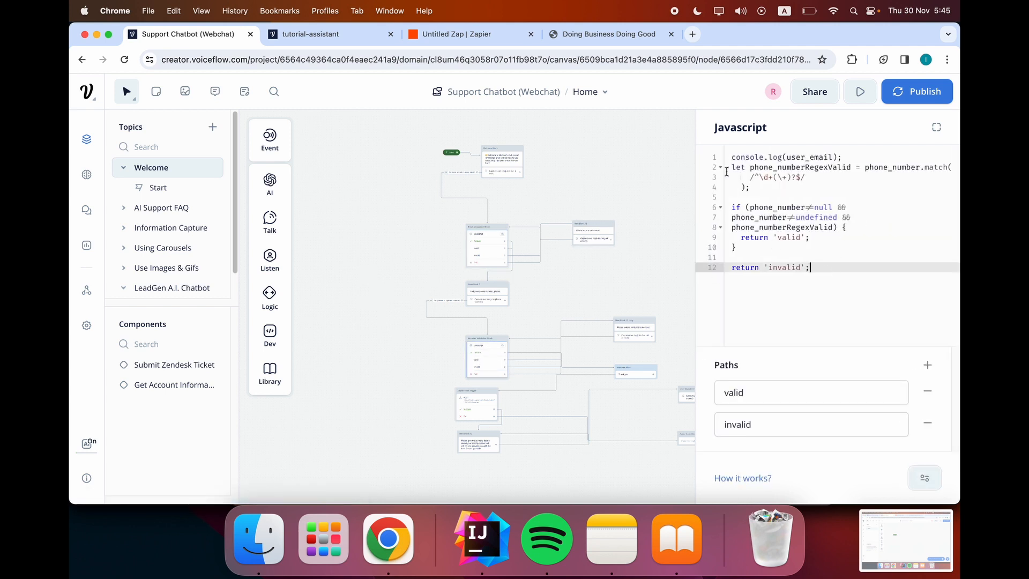
key("super+a")
key("super+c")
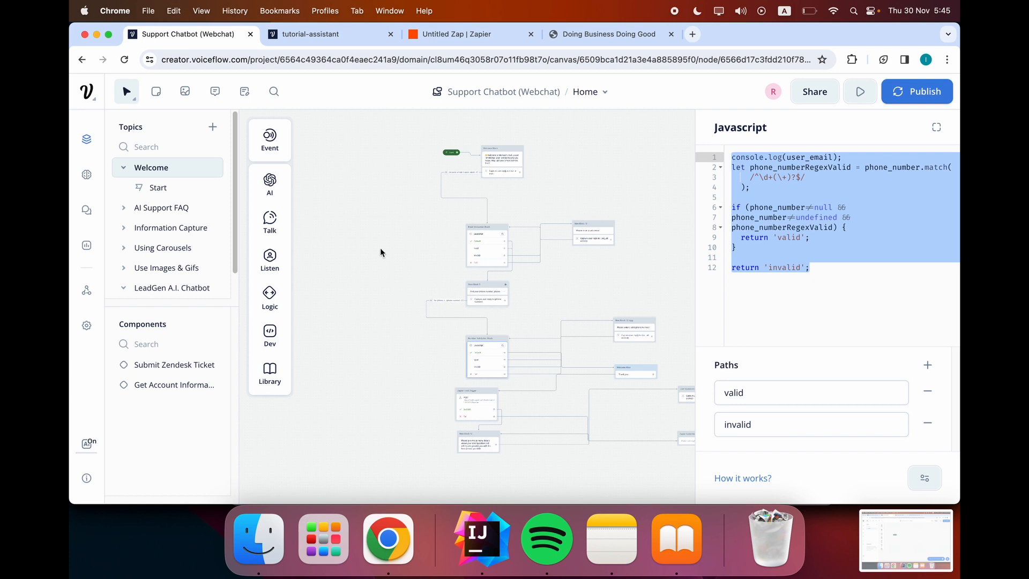
left_click(309, 41)
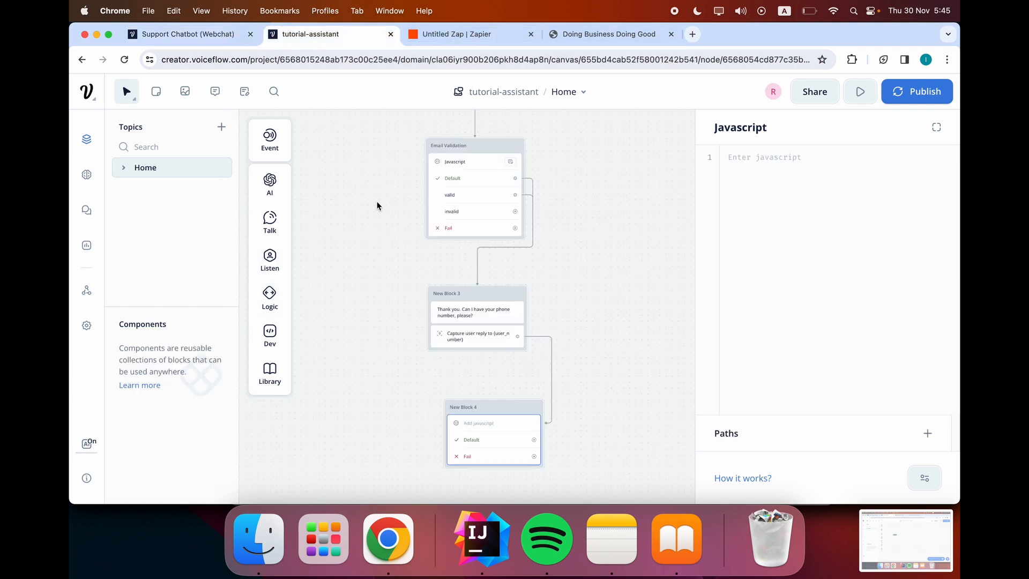
Paste the validation code into New Block 4's Javascript and delete the console.log line.
left_click_drag(464, 410, 442, 412)
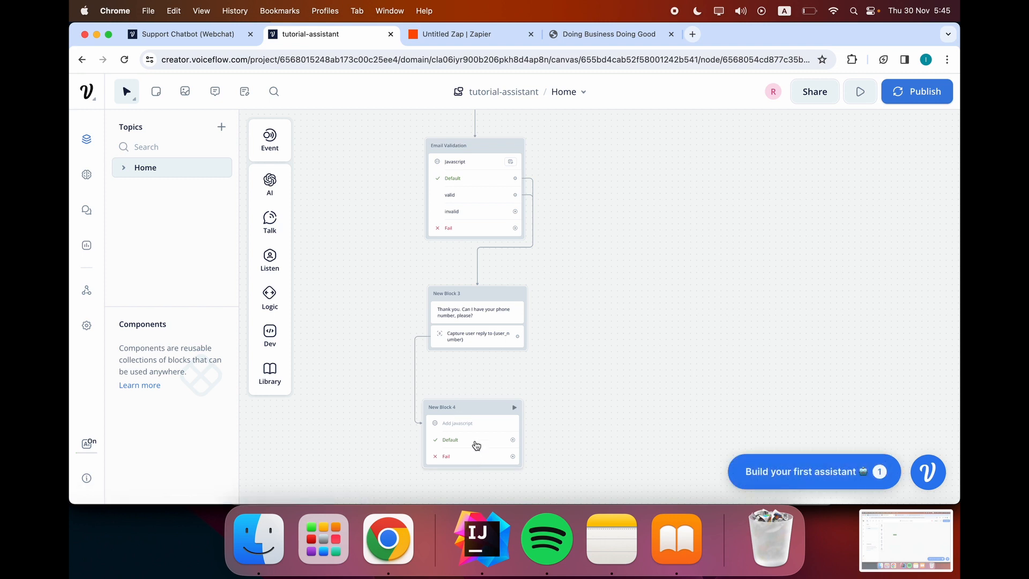
left_click(475, 442)
left_click(782, 217)
key("super+v")
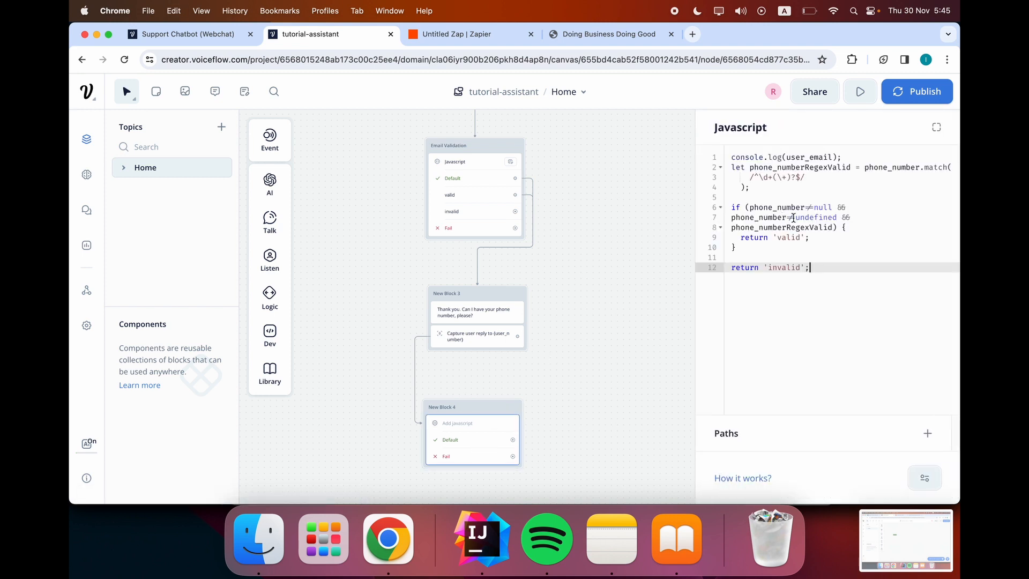
left_click_drag(810, 158, 656, 163)
key("BackSpace")
key("Delete")
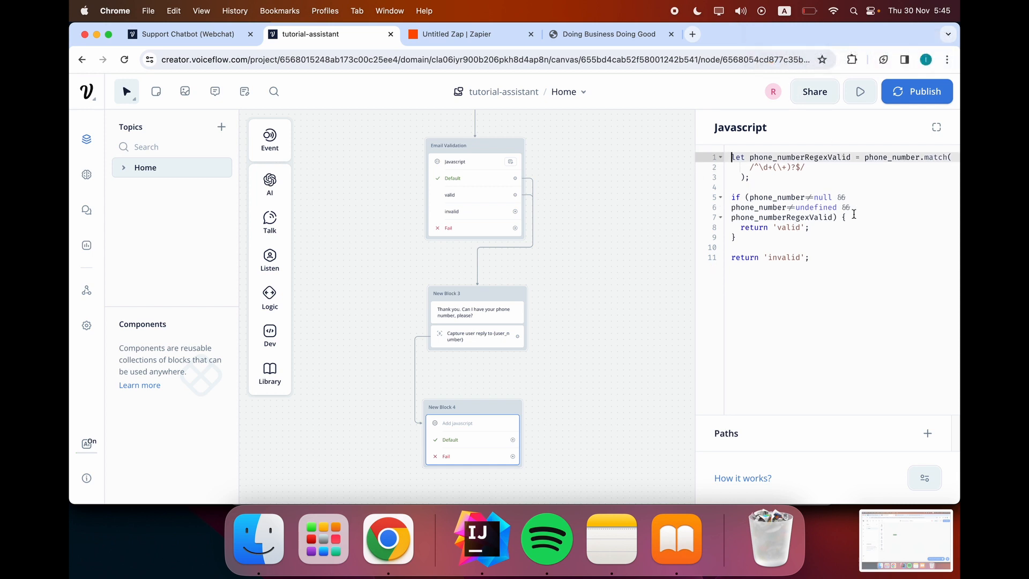
Rename phone_number to user_number on lines 1, 5, 6 and 7 of the code.
left_click_drag(918, 158, 864, 159)
key("BackSpace")
type("user")
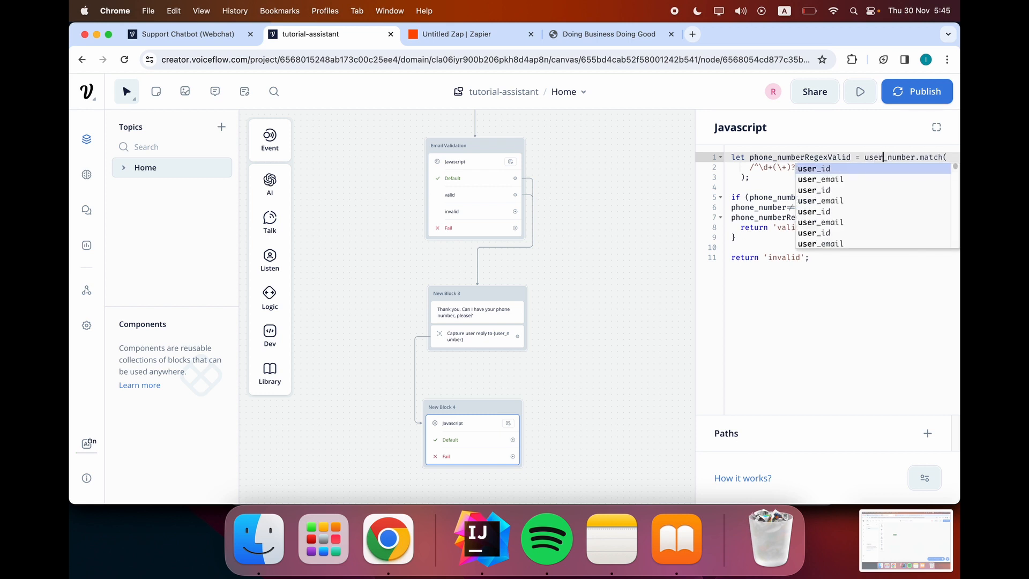
left_click(811, 276)
left_click_drag(779, 198, 731, 216)
key("BackSpace")
type("user")
key("Escape")
key("BackSpace")
type("user")
left_click(784, 179)
key("BackSpace")
type("user")
left_click(805, 187)
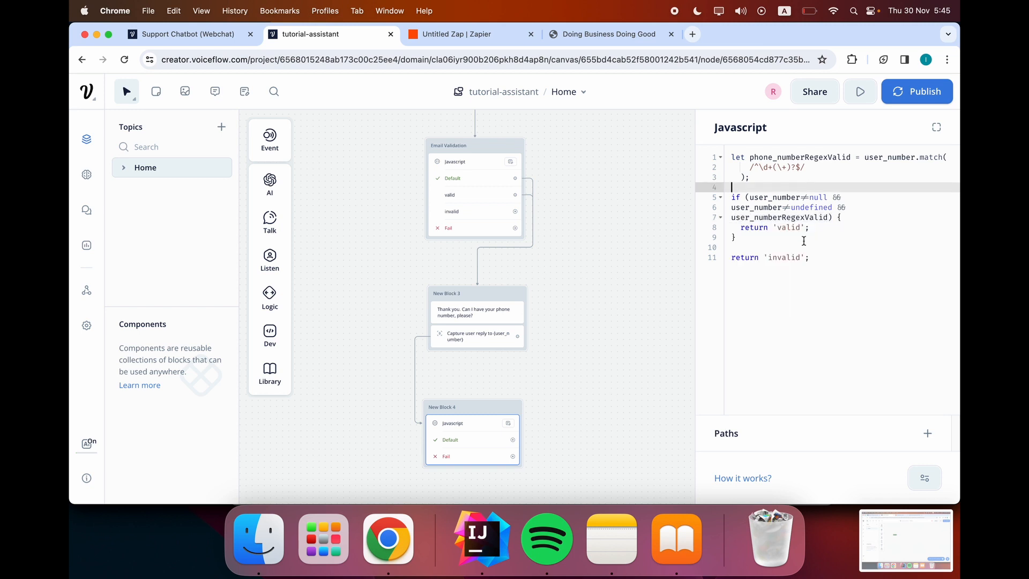
left_click(804, 239)
left_click(832, 289)
key("super+s")
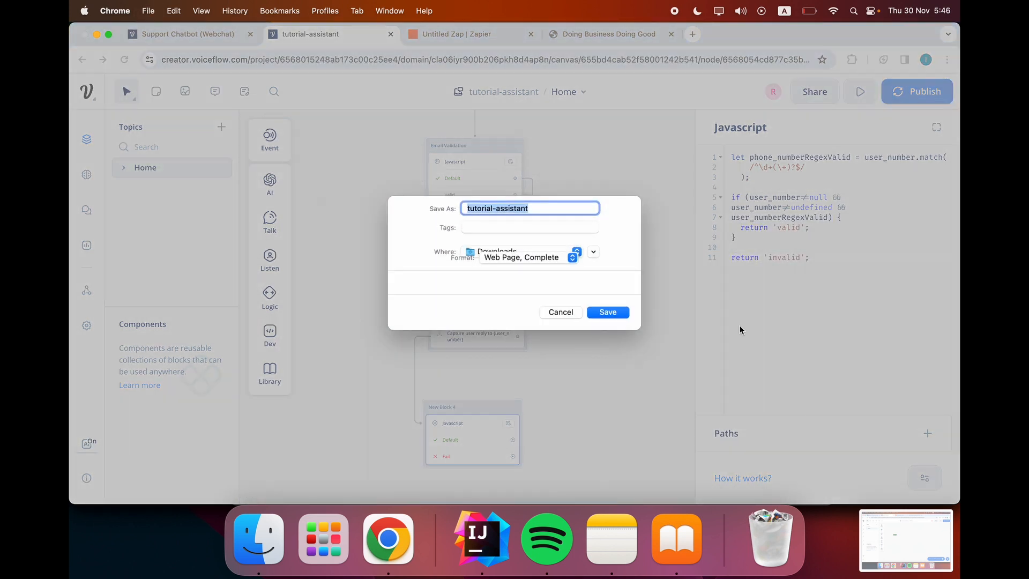
Dismiss the browser's Save As dialog and add two output paths to the Javascript step.
left_click(549, 313)
left_click(927, 433)
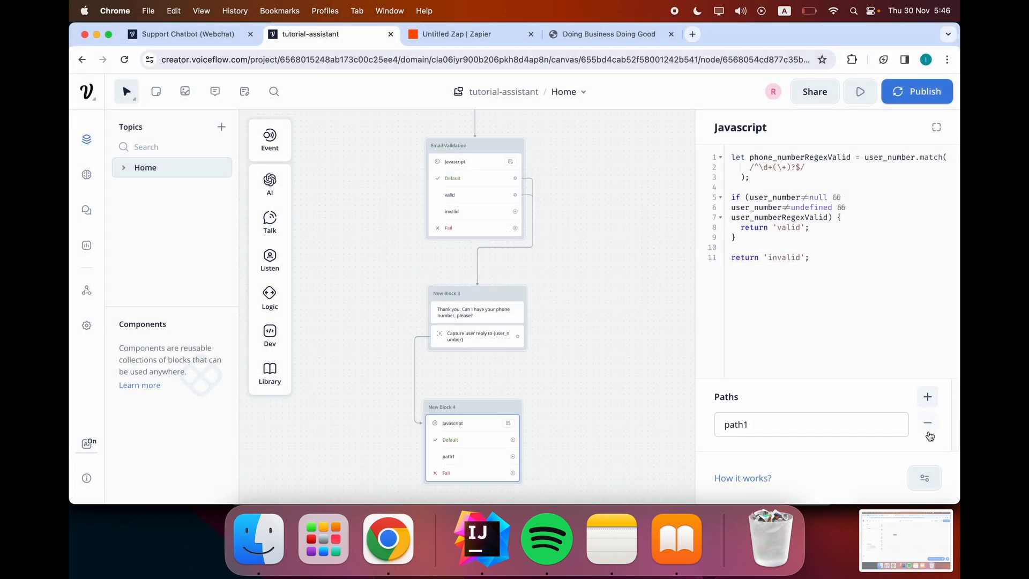
left_click(927, 396)
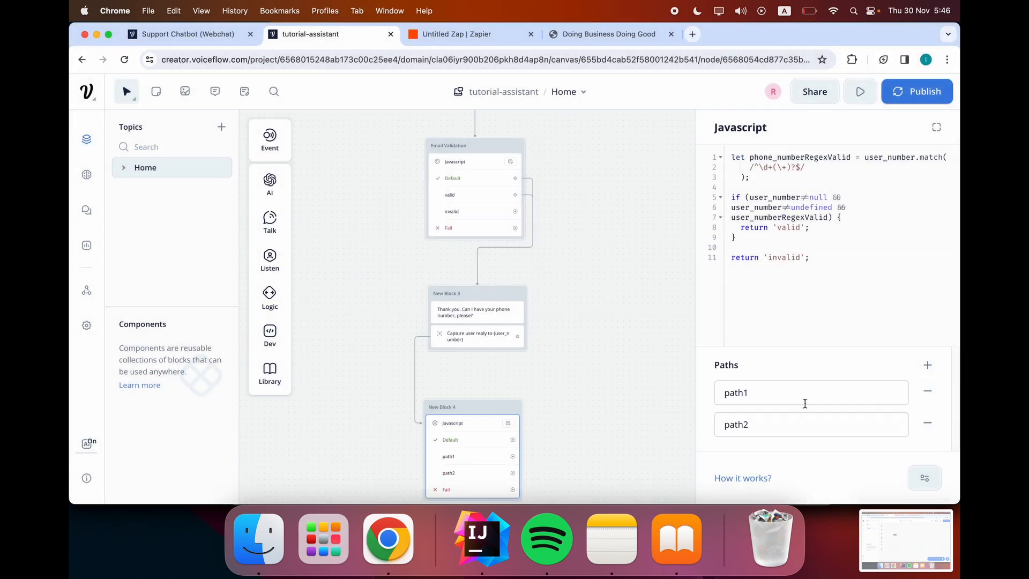
Name the first path 'valid' and the second path 'invalid'.
left_click(791, 397)
key("BackSpace")
key("BackSpace")
key("BackSpace")
type("v")
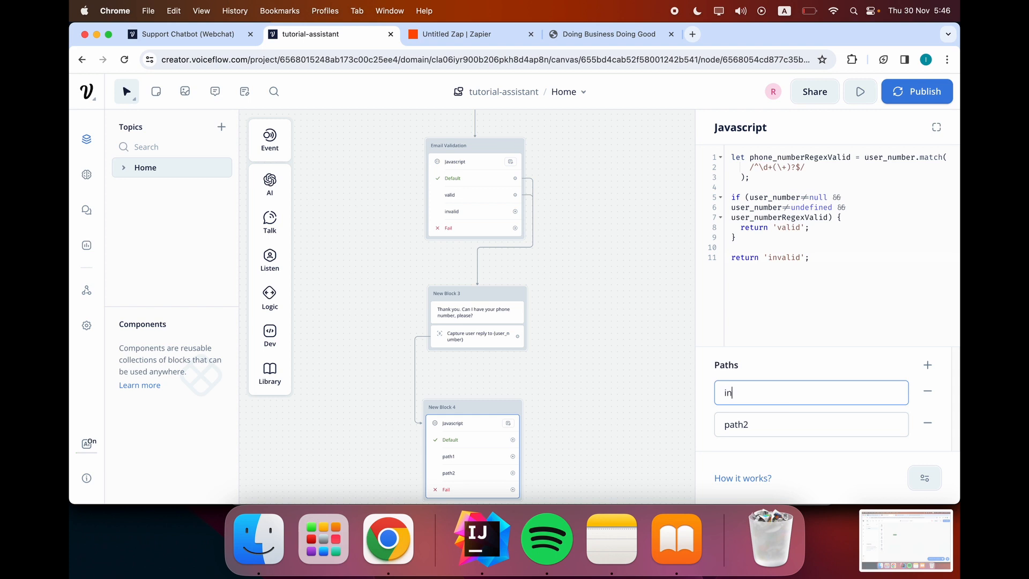
key("BackSpace")
type("valid")
key("Tab")
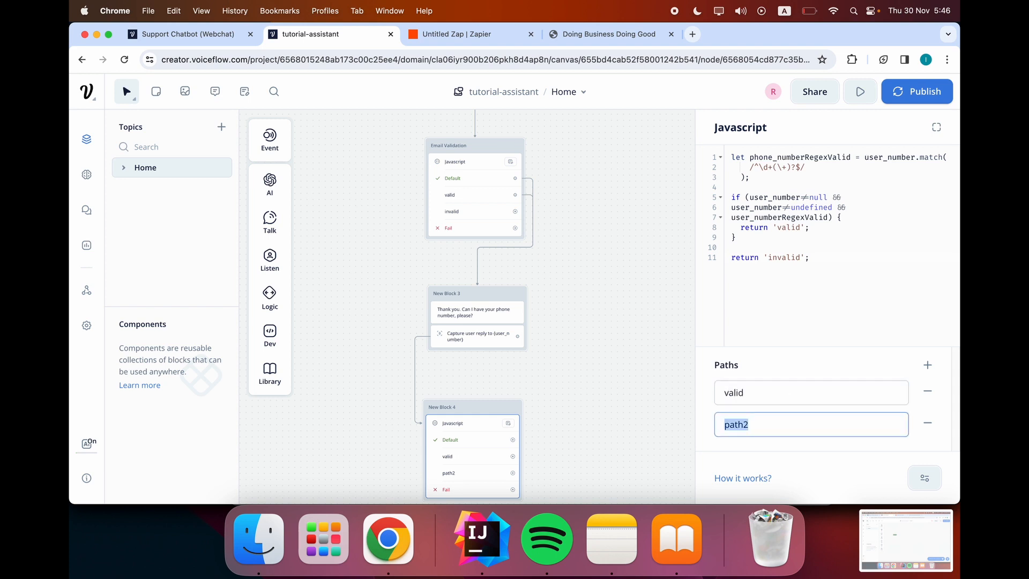
key("BackSpace")
type("invalid")
Close the editor and reopen New Block 4 to check its two paths.
left_click(584, 346)
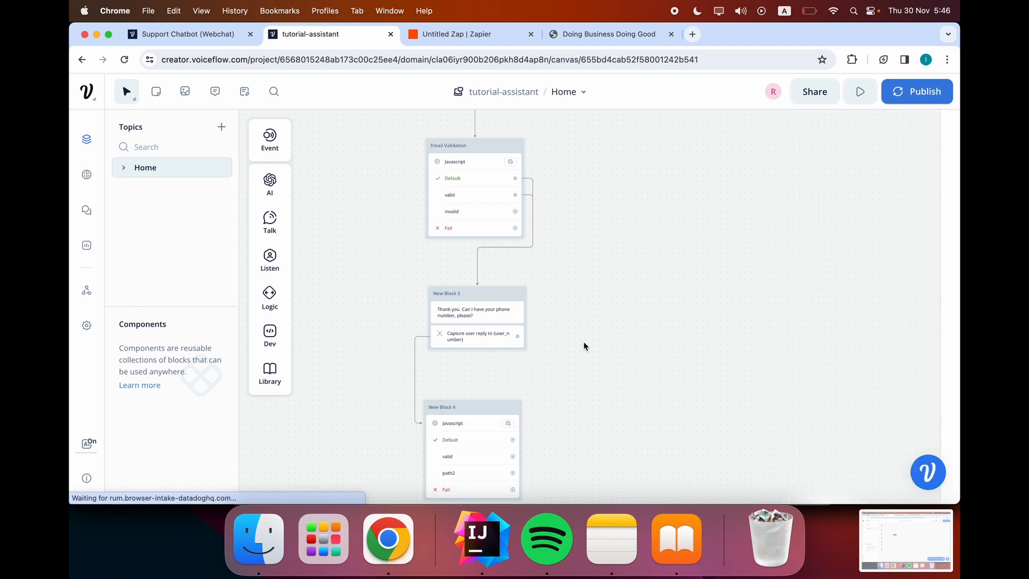
scroll(683, 384, "down", 3)
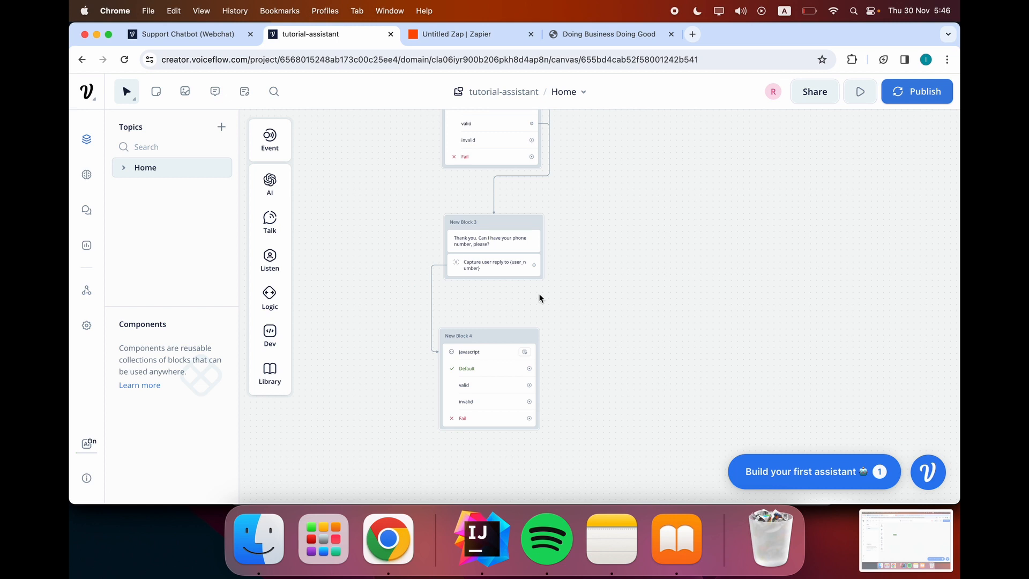
left_click(489, 399)
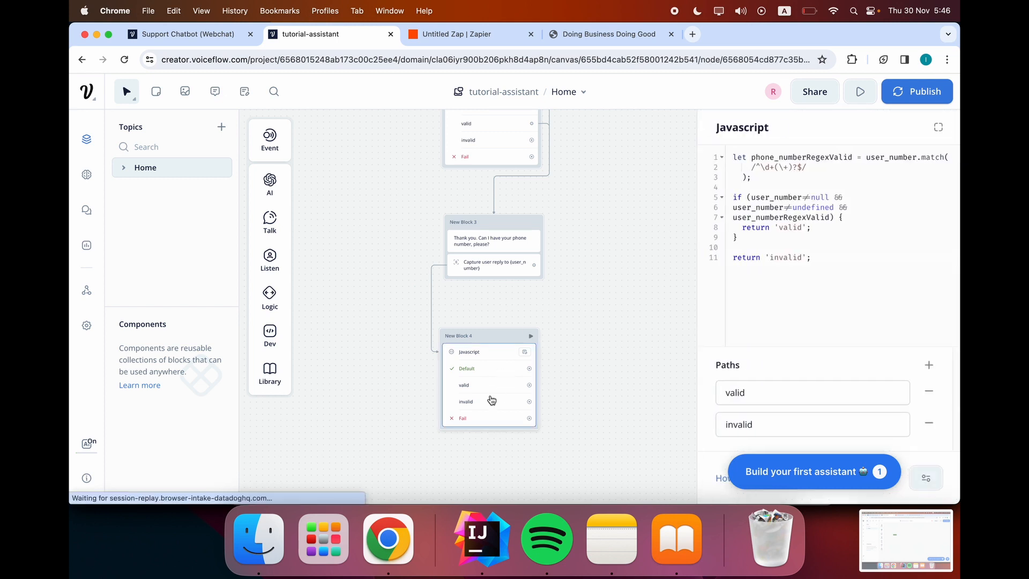
left_click(589, 333)
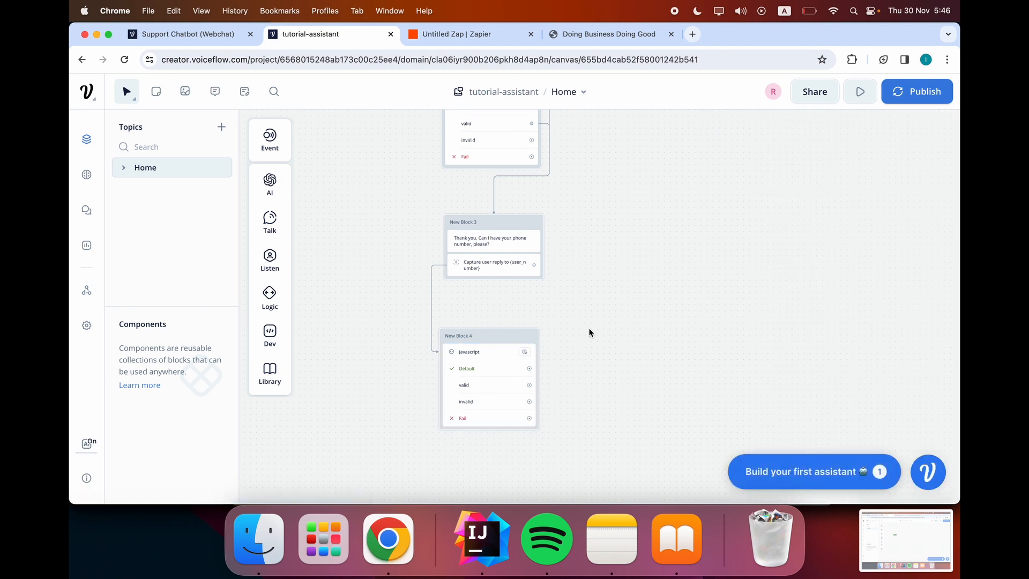
scroll(568, 268, "up", 3)
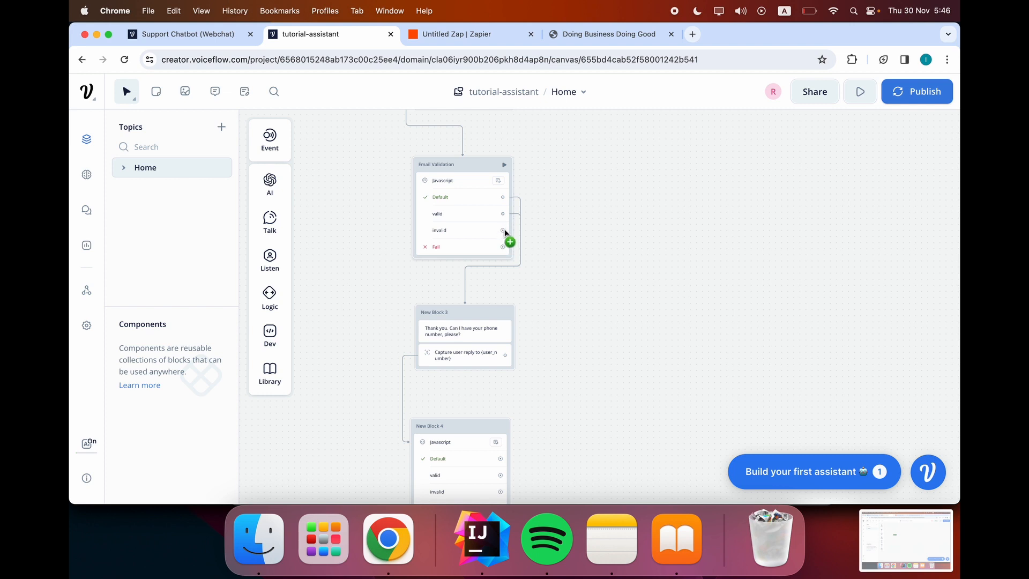
Connect Email Validation's invalid path to a new text block, New Block 5.
left_click_drag(504, 231, 604, 231)
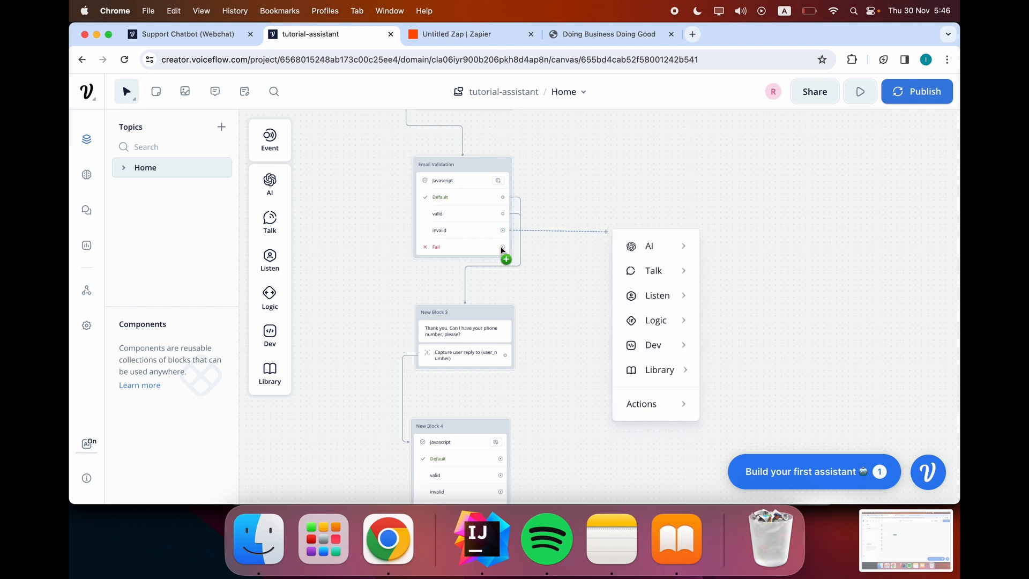
left_click(544, 245)
left_click_drag(503, 230, 614, 229)
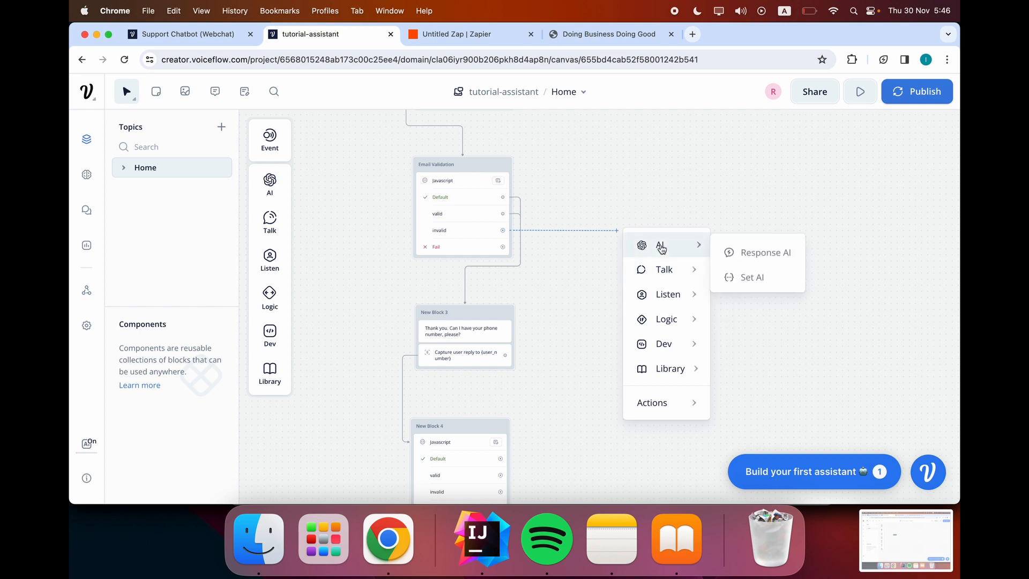
left_click(732, 273)
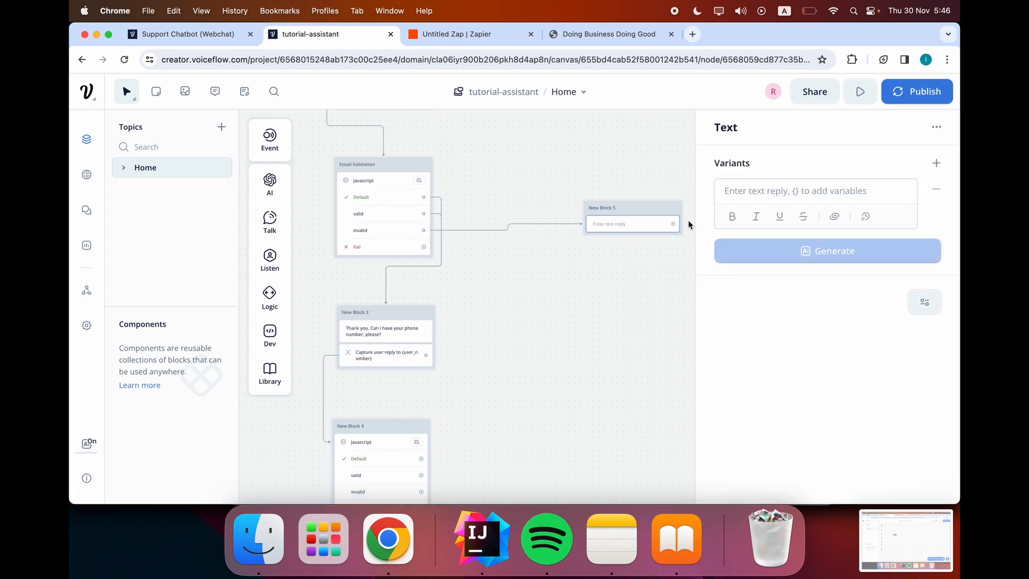
left_click(666, 192)
left_click_drag(641, 211, 592, 211)
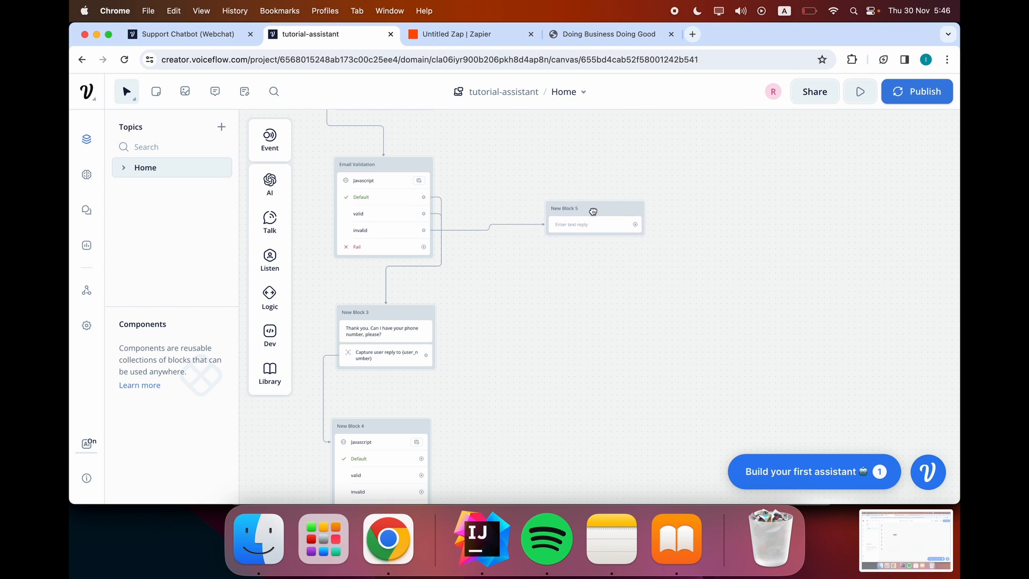
Write the reply 'Invalid Email Address. Try again.' in New Block 5's text step.
left_click(589, 230)
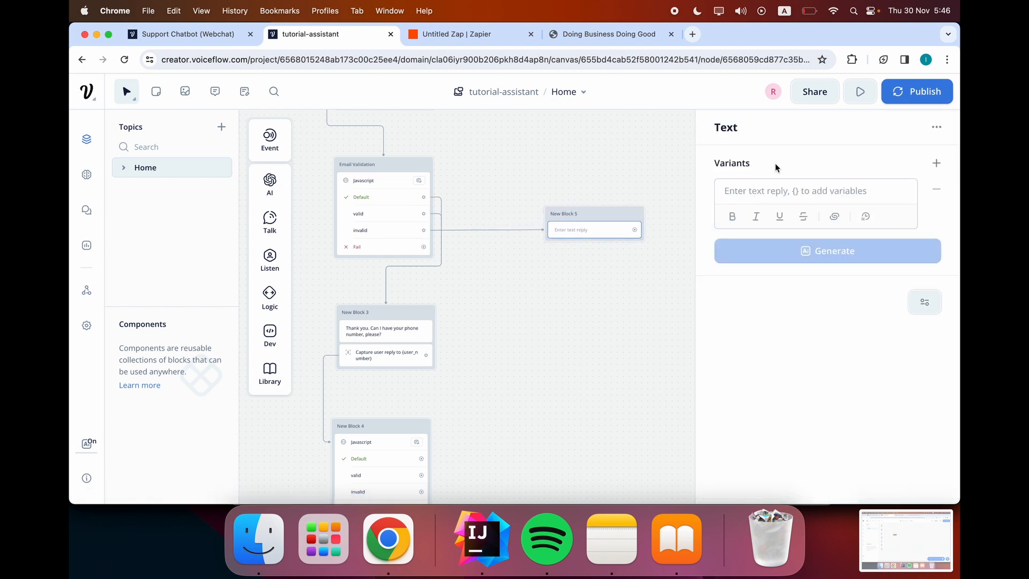
left_click(768, 189)
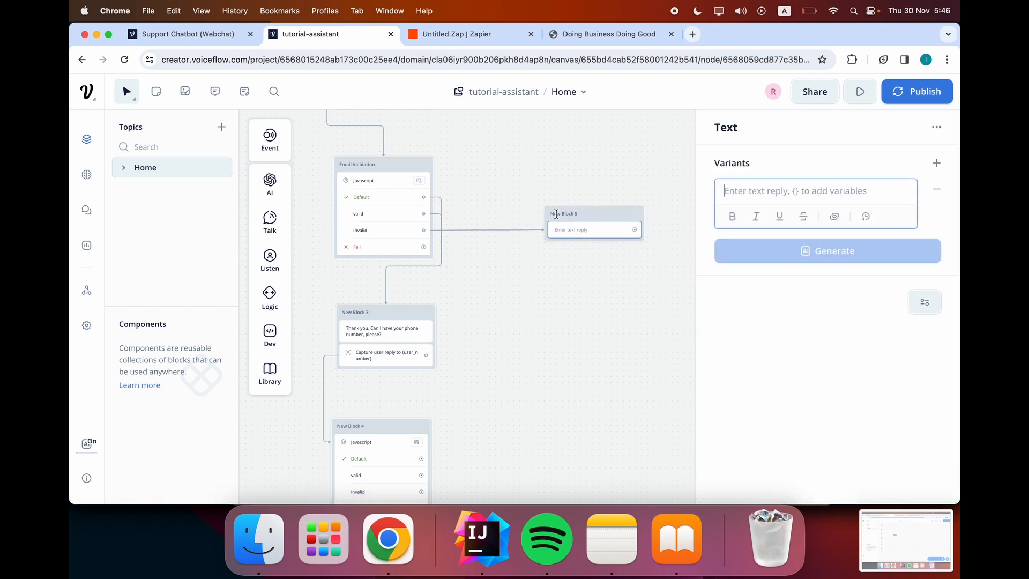
scroll(537, 215, "up", 5)
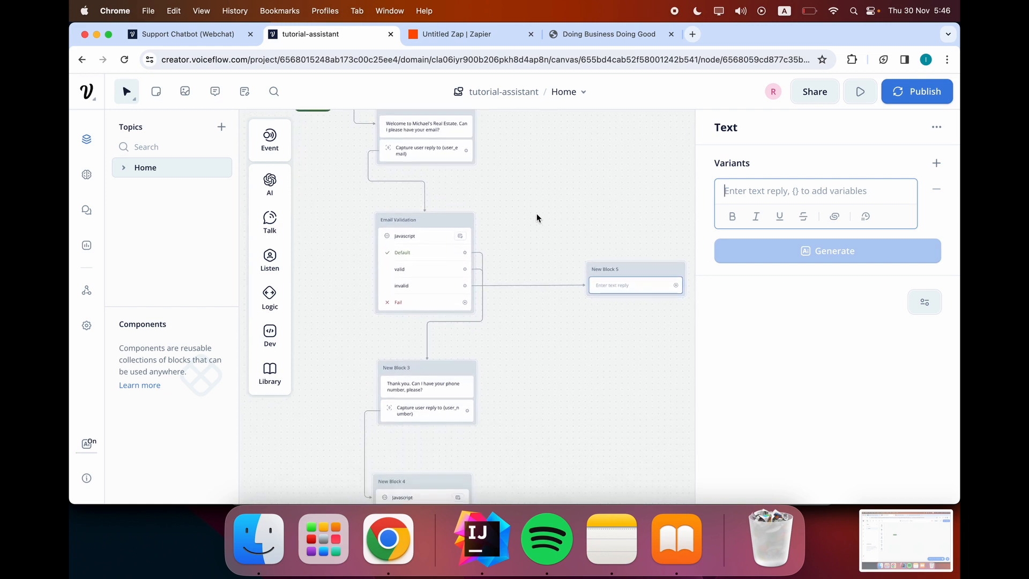
type("Invalid ")
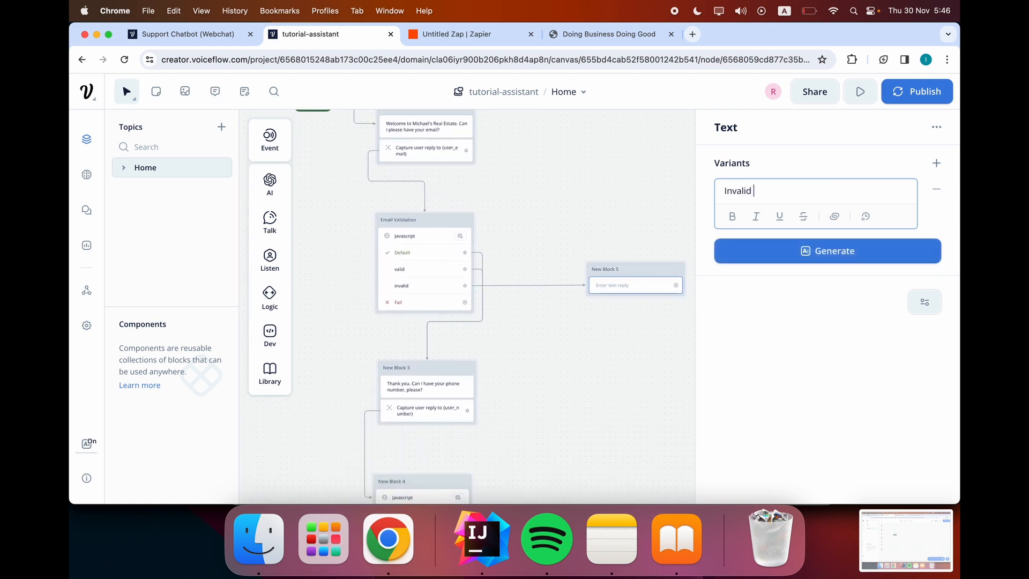
type("Email Addr4s")
left_click(647, 158)
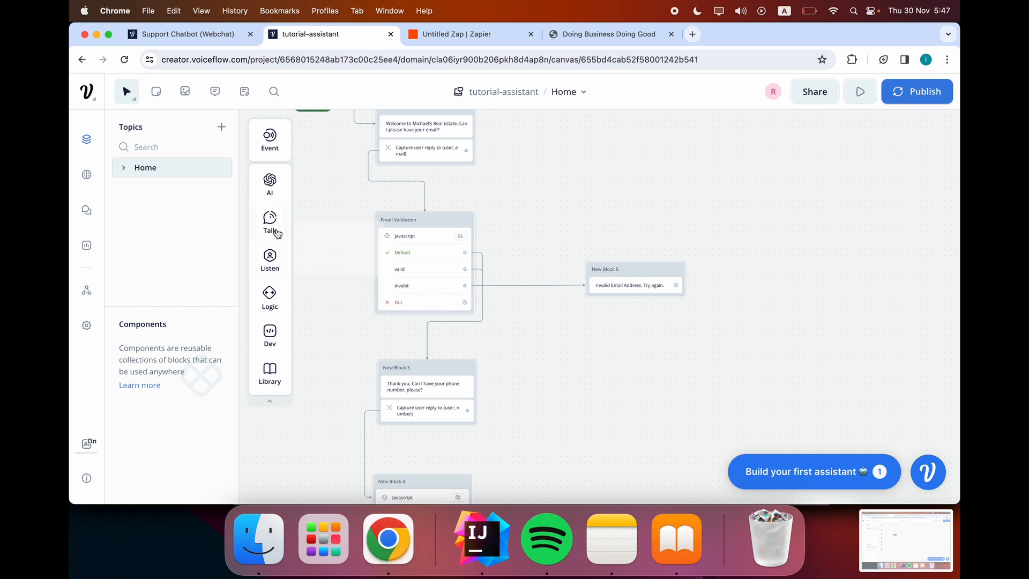
Add a capture step to New Block 5.
mouse_move(270, 260)
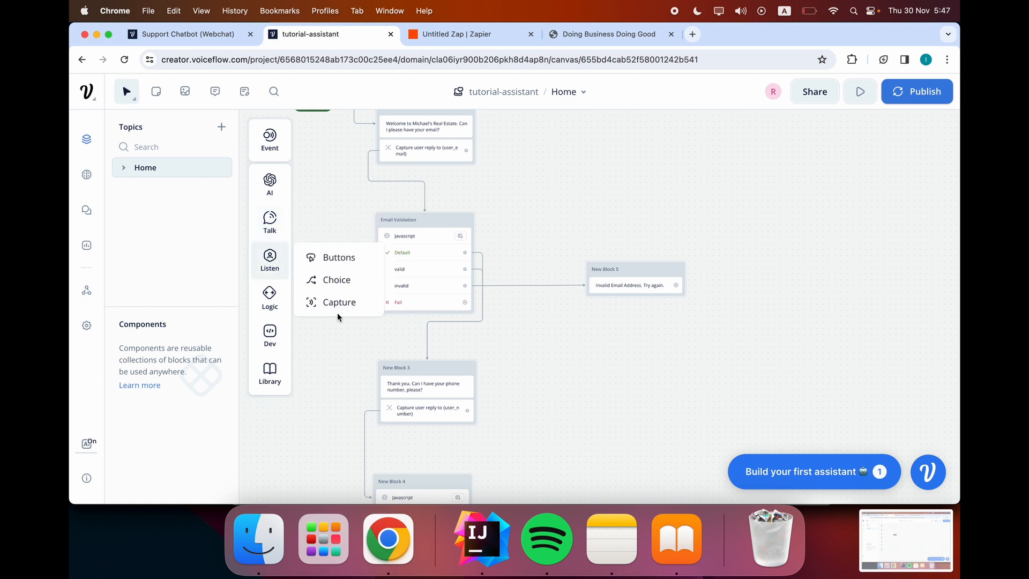
left_click_drag(340, 303, 640, 293)
left_click(622, 242)
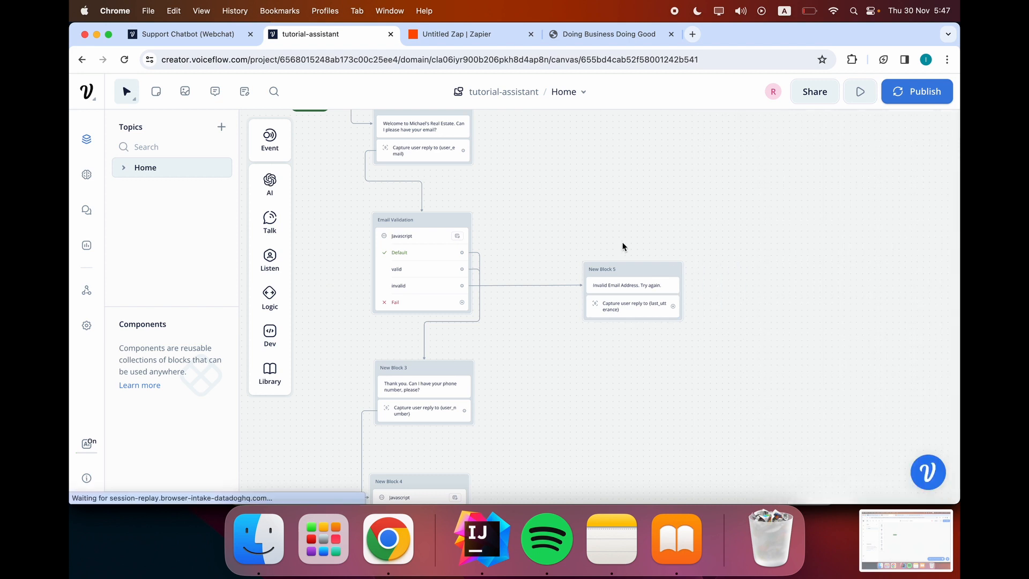
left_click(629, 305)
left_click(799, 224)
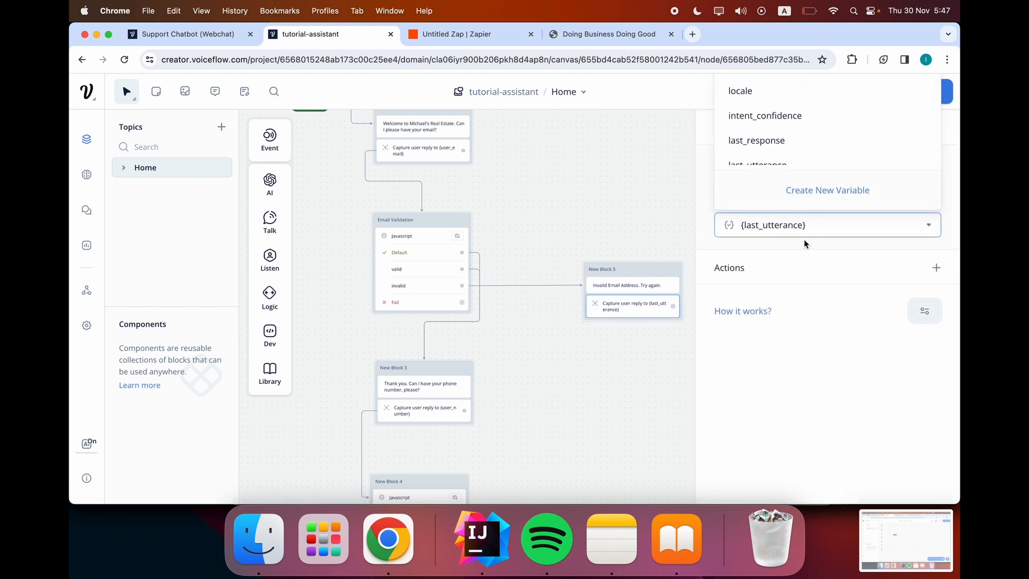
left_click(638, 239)
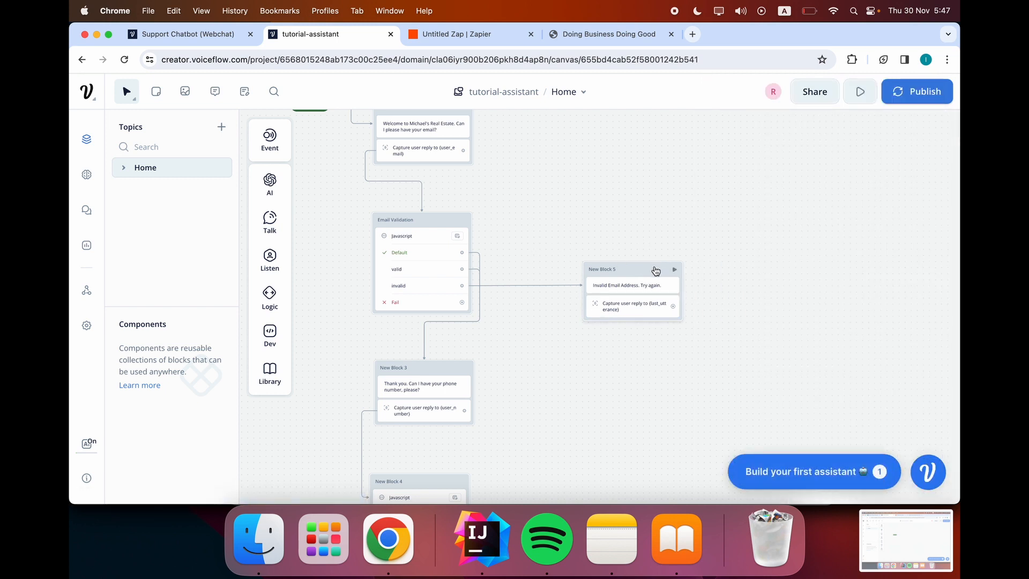
left_click_drag(655, 271, 655, 265)
Replace the capture's {last_utterance} variable with {user_email}.
left_click(645, 300)
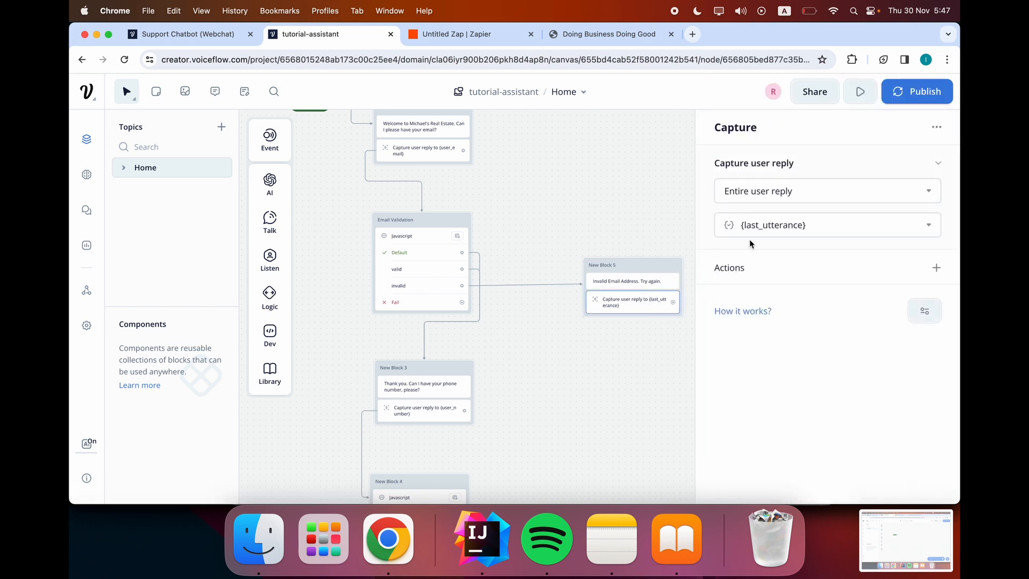
left_click(810, 220)
key("super+a")
key("BackSpace")
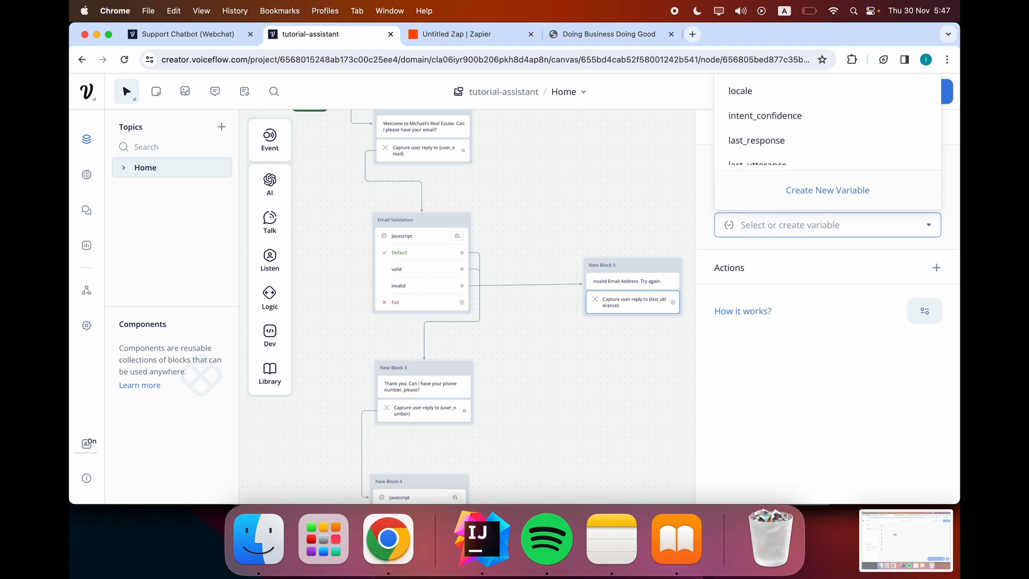
type("user_em")
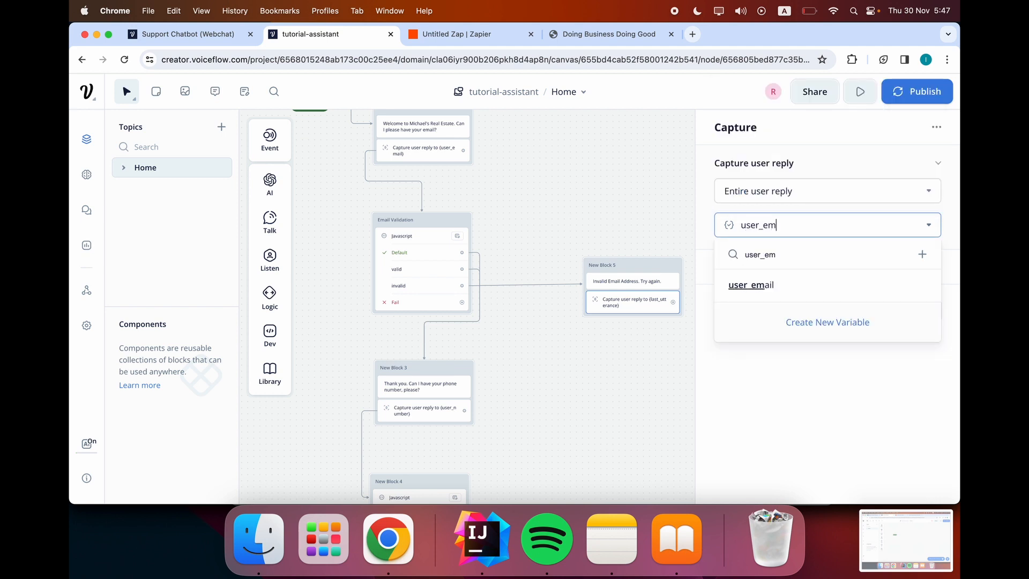
key("Return")
left_click(600, 215)
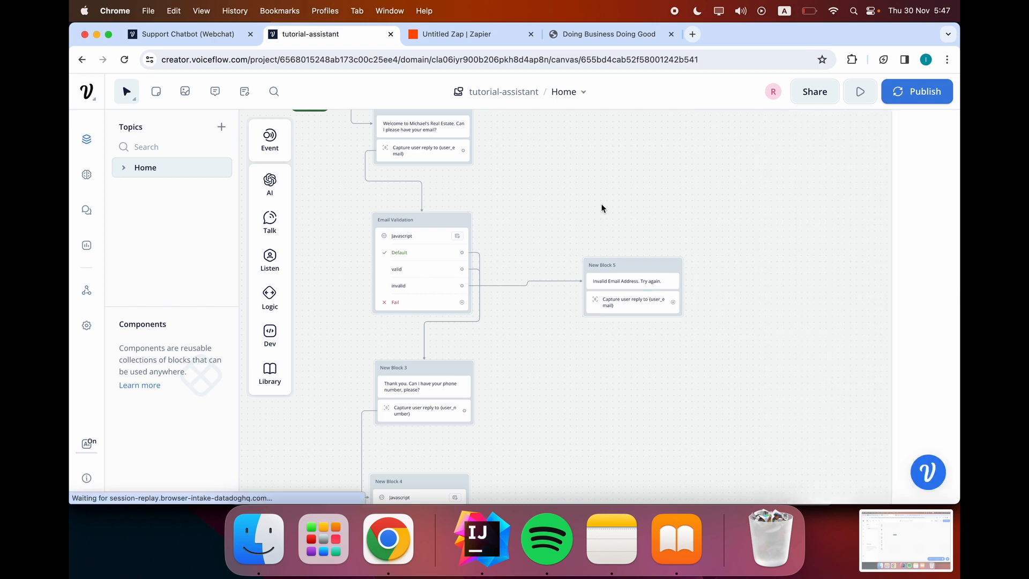
Loop New Block 5 into Email Validation, route Fail to New Block 5, then open New Block 4's script.
left_click_drag(703, 299, 458, 212)
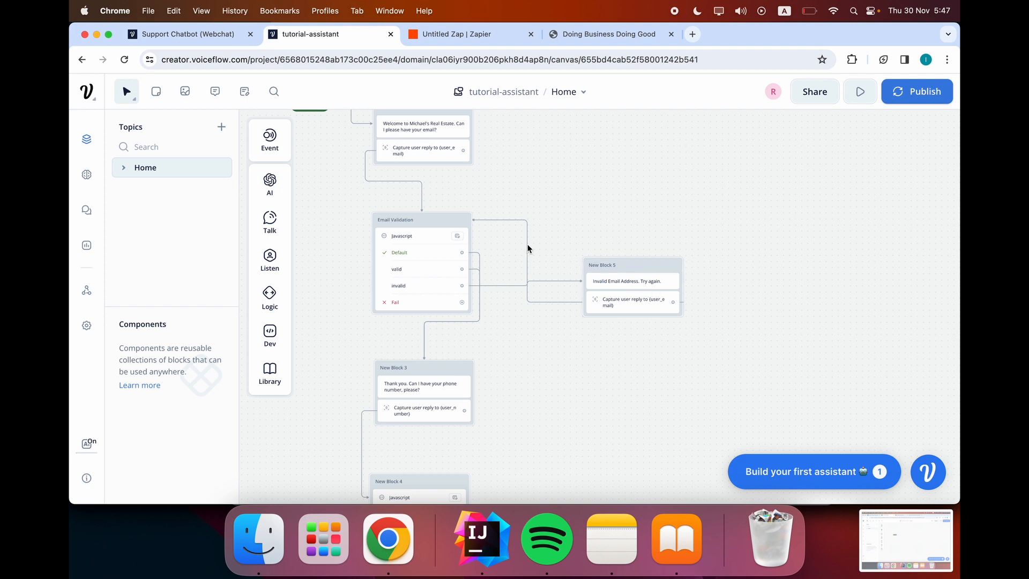
left_click_drag(479, 304, 584, 285)
scroll(405, 384, "down", 3)
scroll(404, 381, "down", 5)
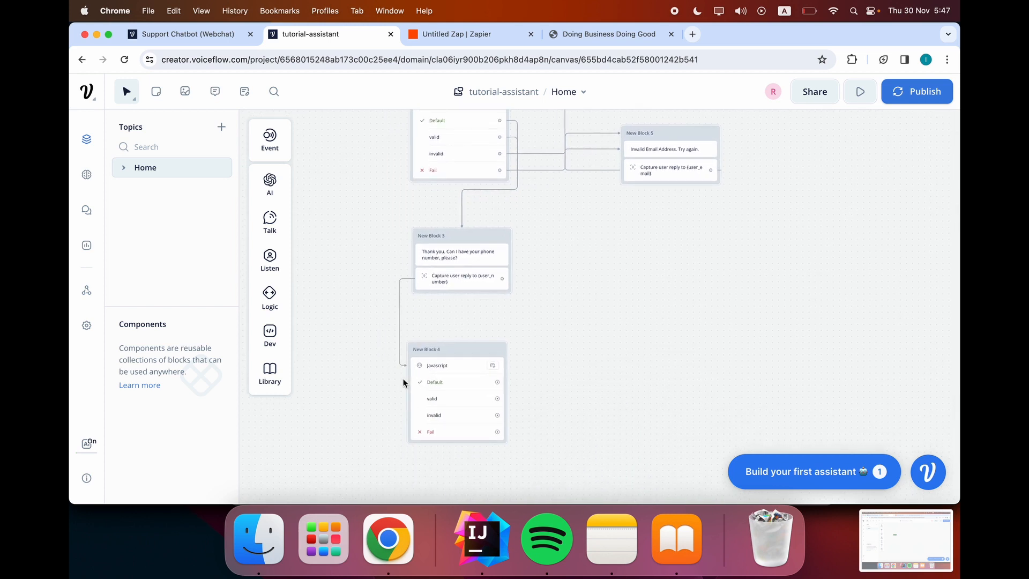
scroll(547, 265, "up", 3)
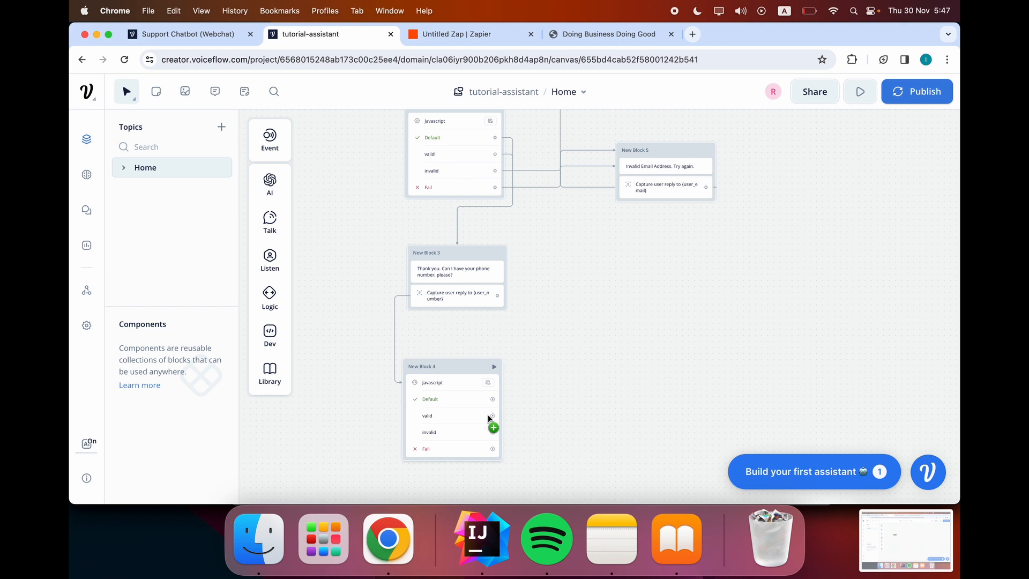
left_click(467, 391)
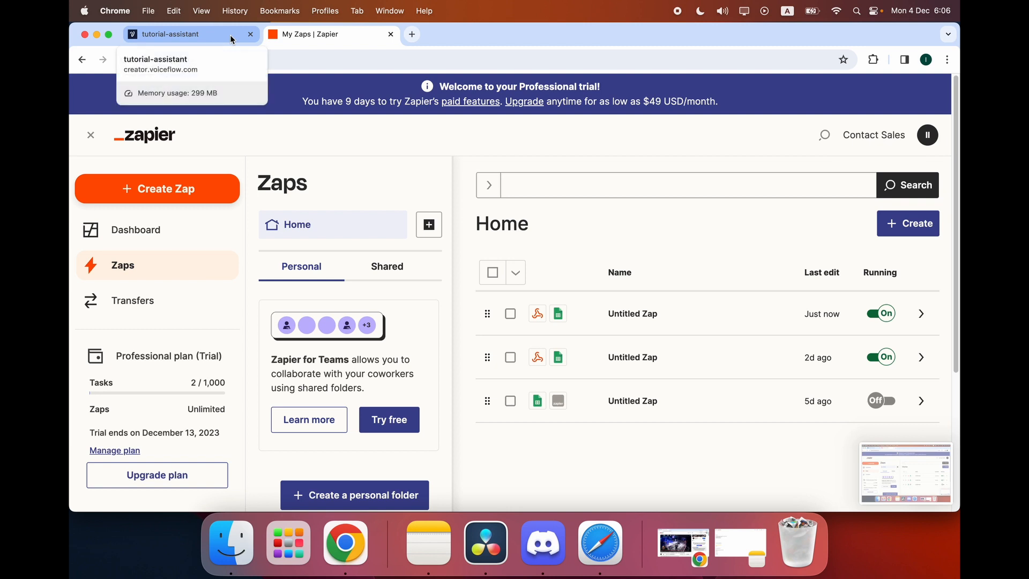
Create a new Zap triggered by Webhooks by Zapier with the Catch Hook event.
left_click(172, 188)
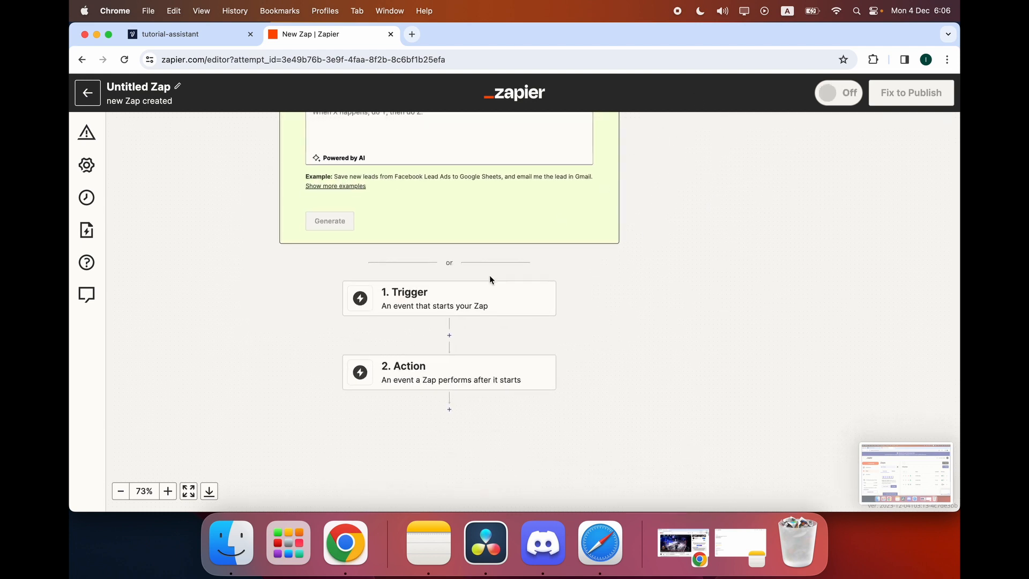
left_click(453, 306)
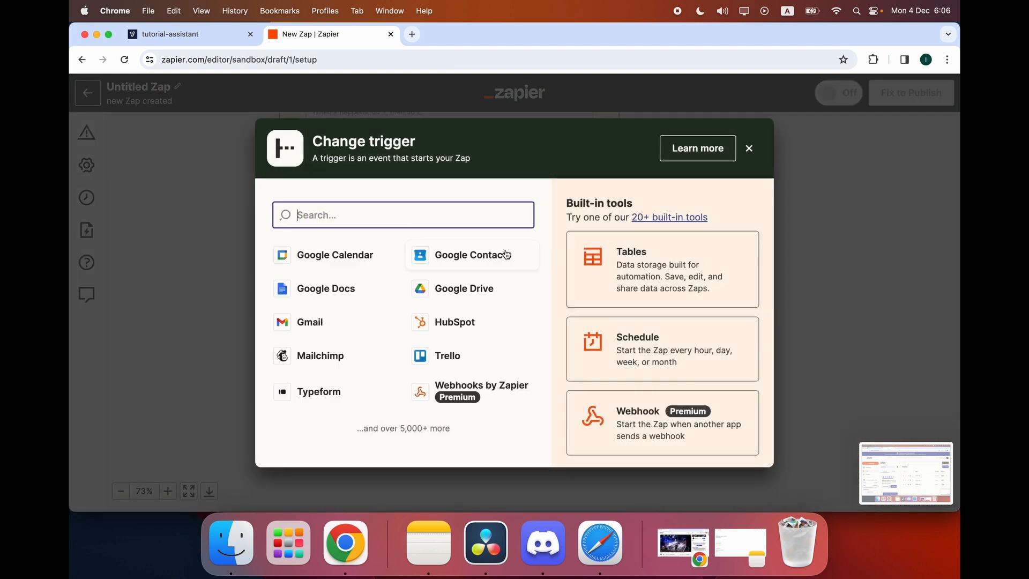
type("g")
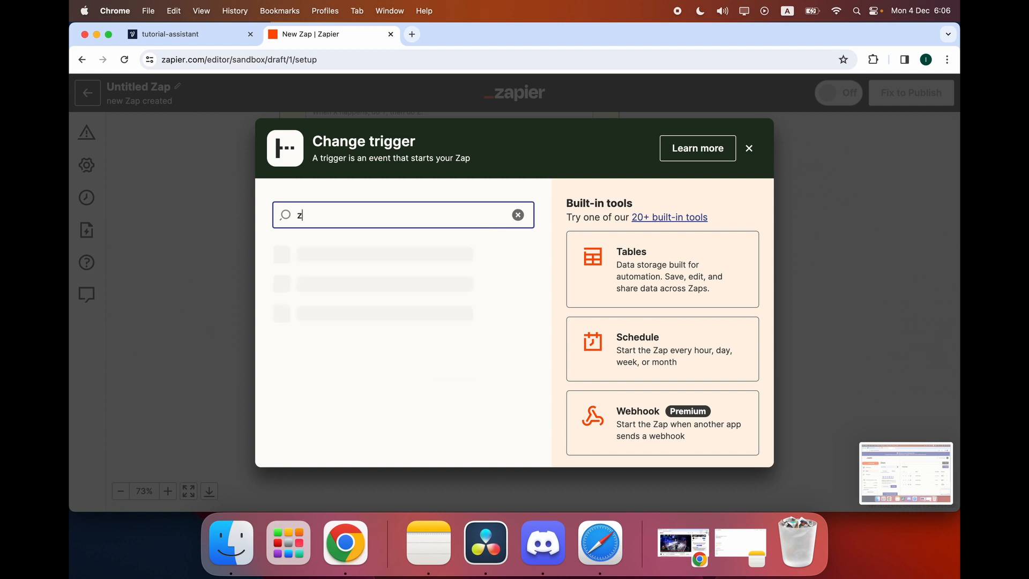
key("BackSpace")
left_click(581, 397)
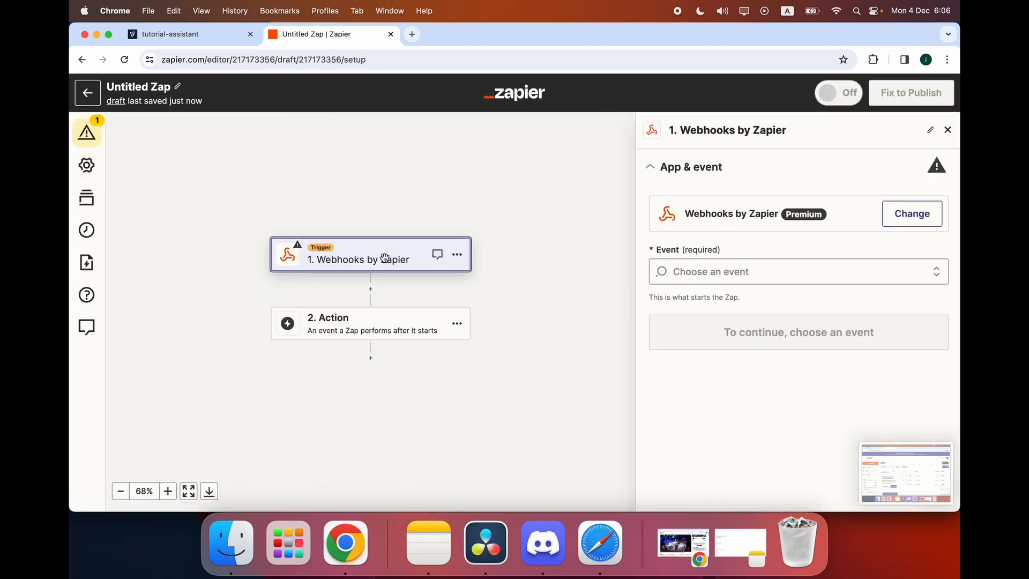
left_click(722, 271)
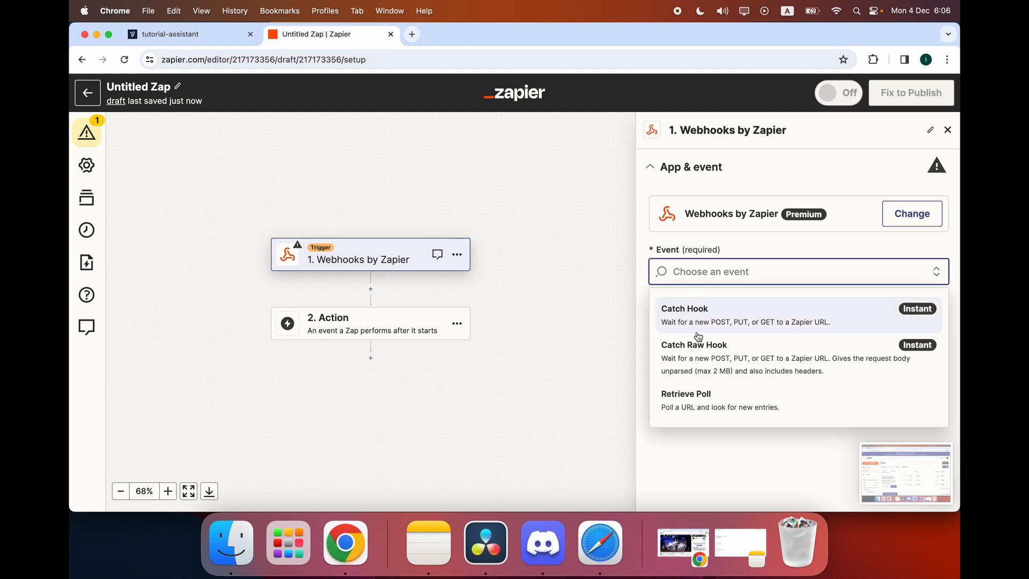
left_click(699, 311)
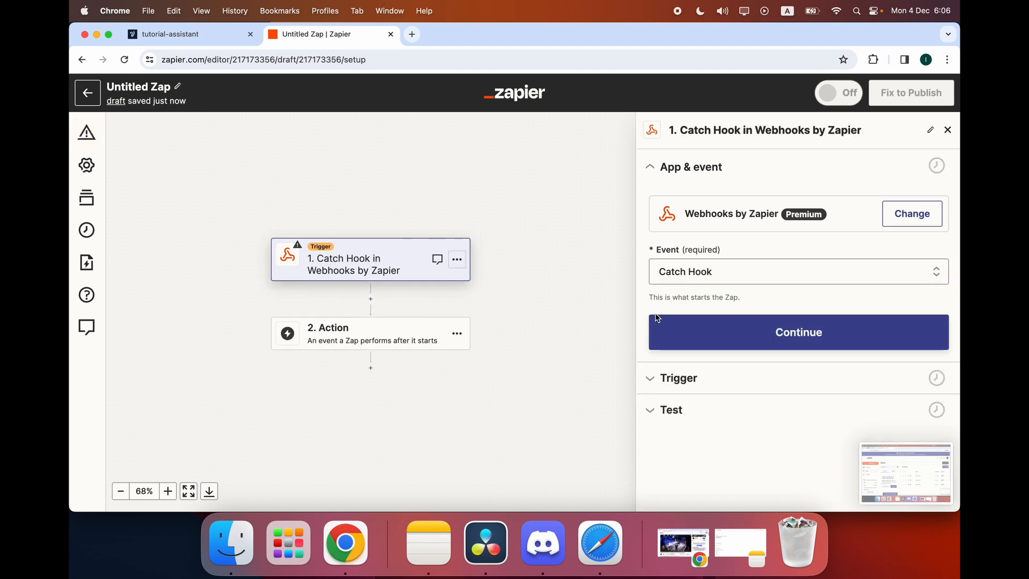
Search 'sheet' and pick Google Sheets as the Zap's action app.
left_click(406, 340)
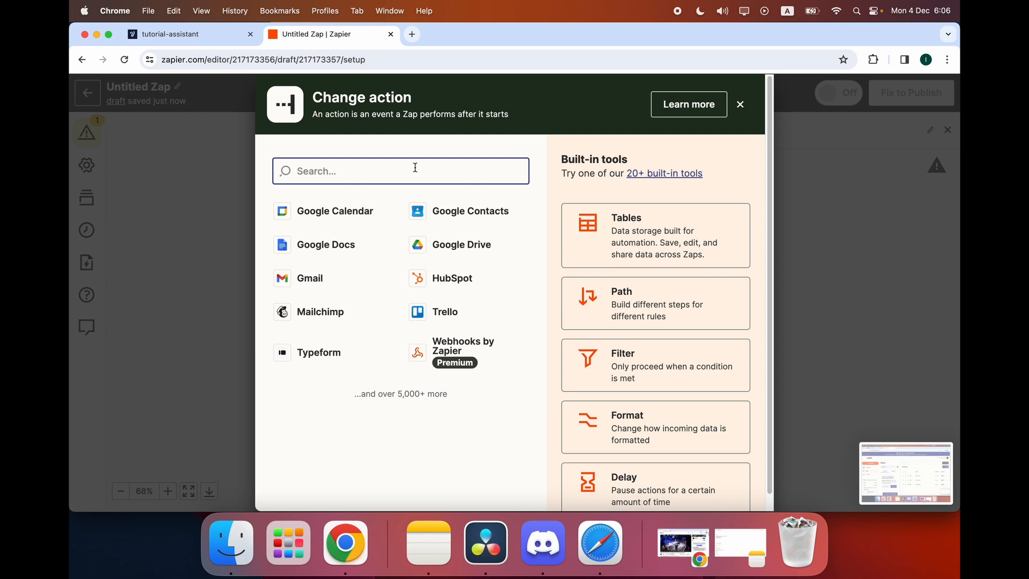
type("sheet")
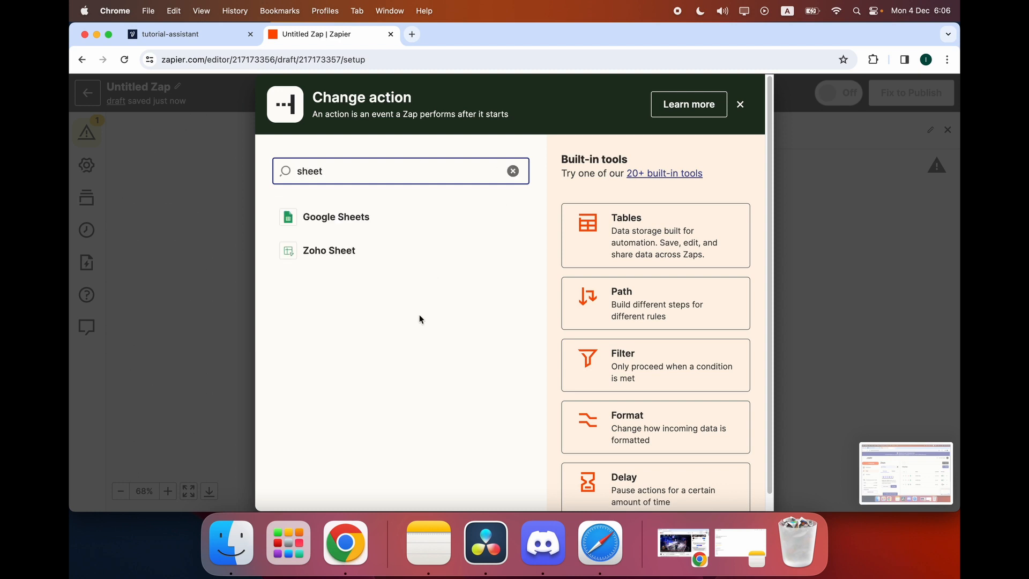
left_click(360, 229)
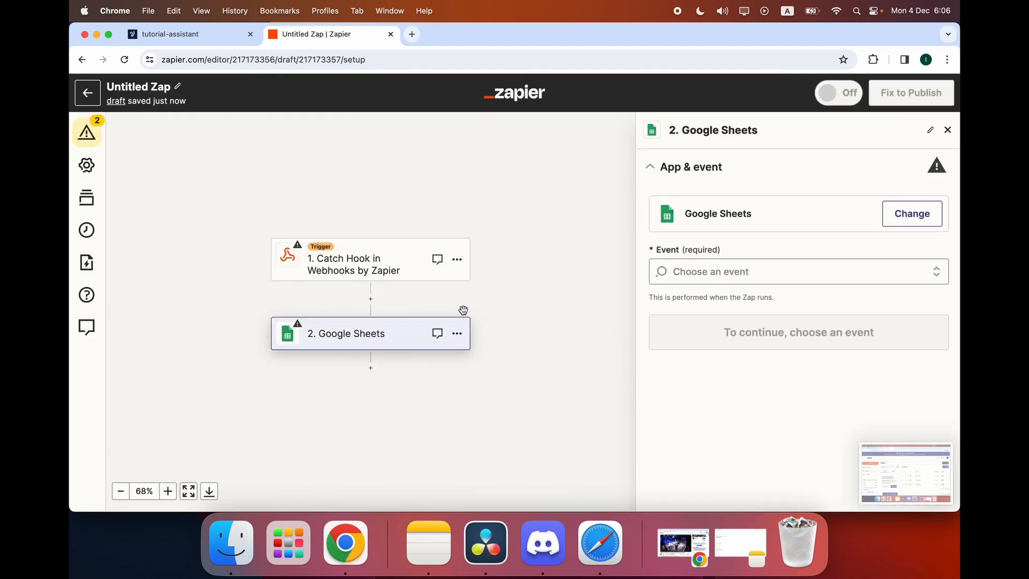
Set the Google Sheets step's event to Create Spreadsheet Row.
left_click(410, 262)
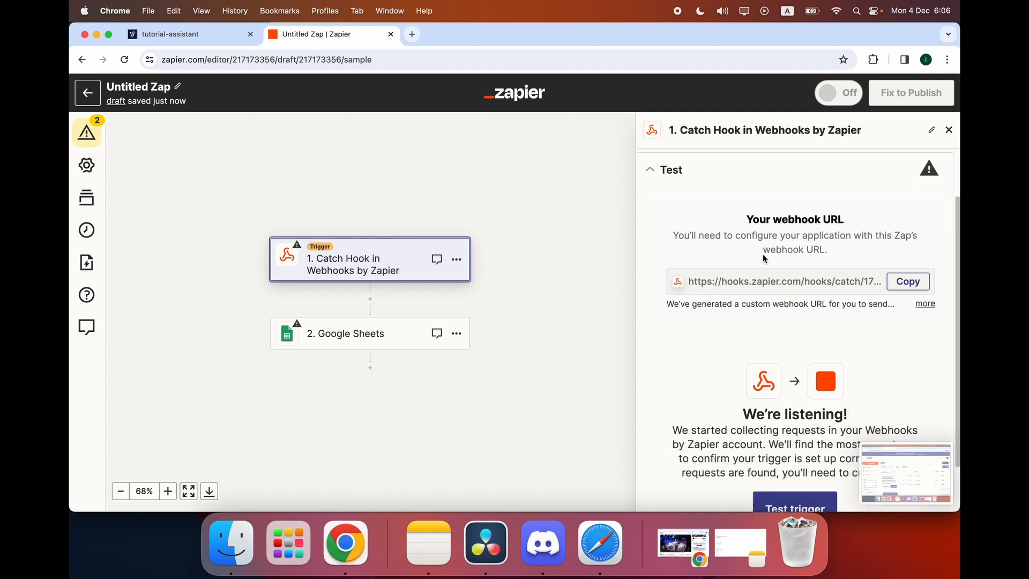
left_click(397, 343)
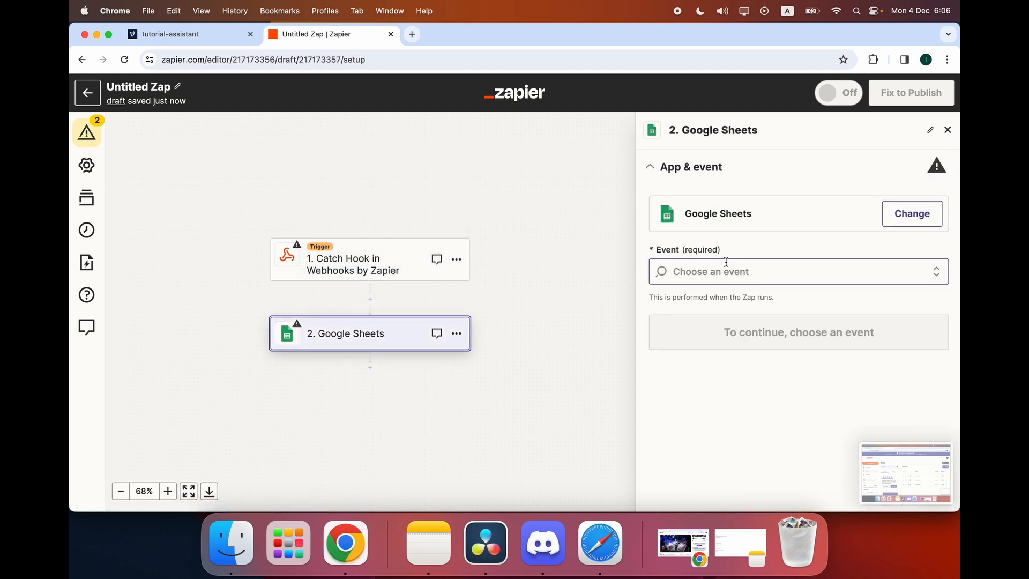
left_click(712, 272)
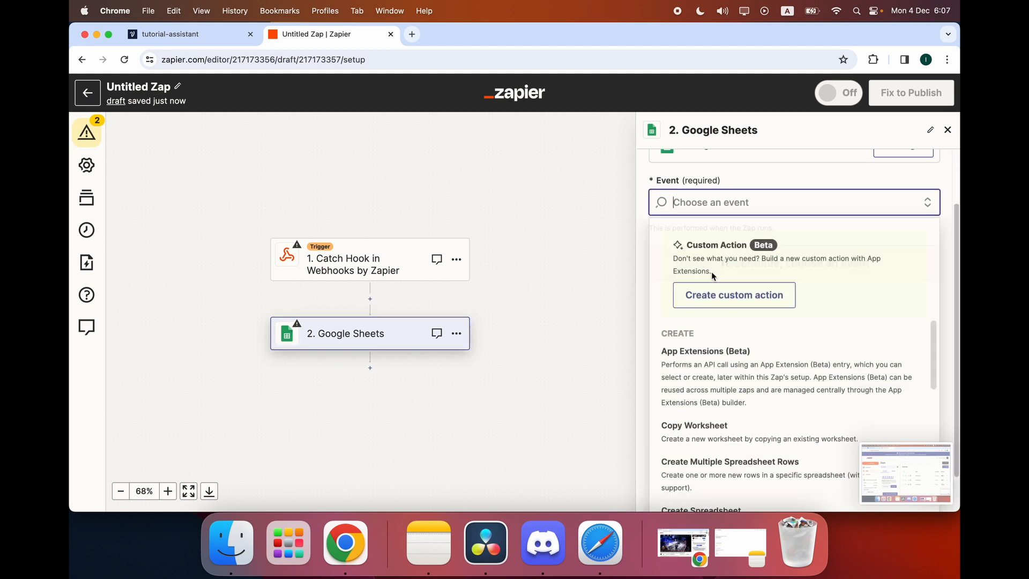
scroll(719, 405, "down", 2)
scroll(718, 404, "down", 5)
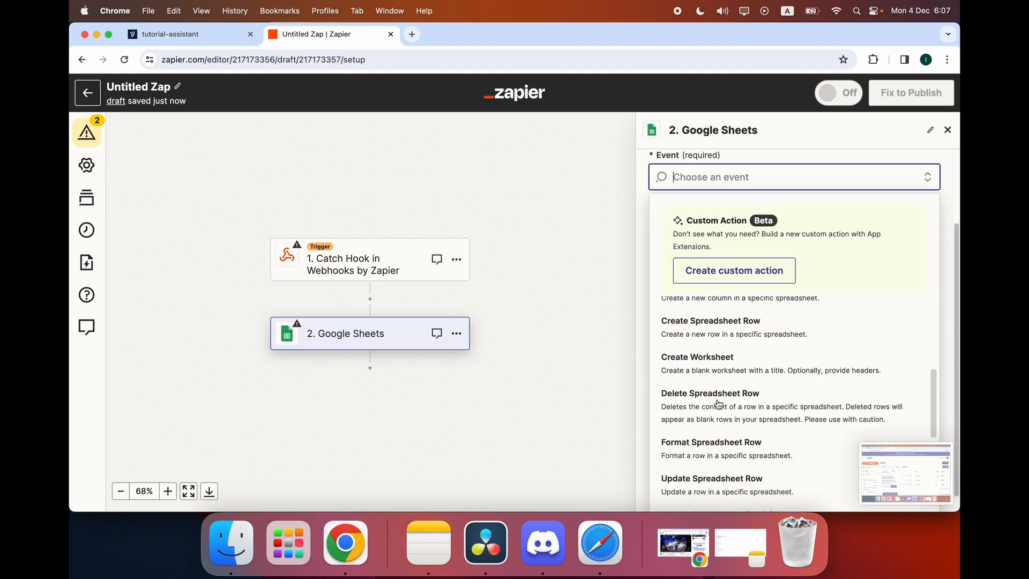
scroll(718, 403, "up", 2)
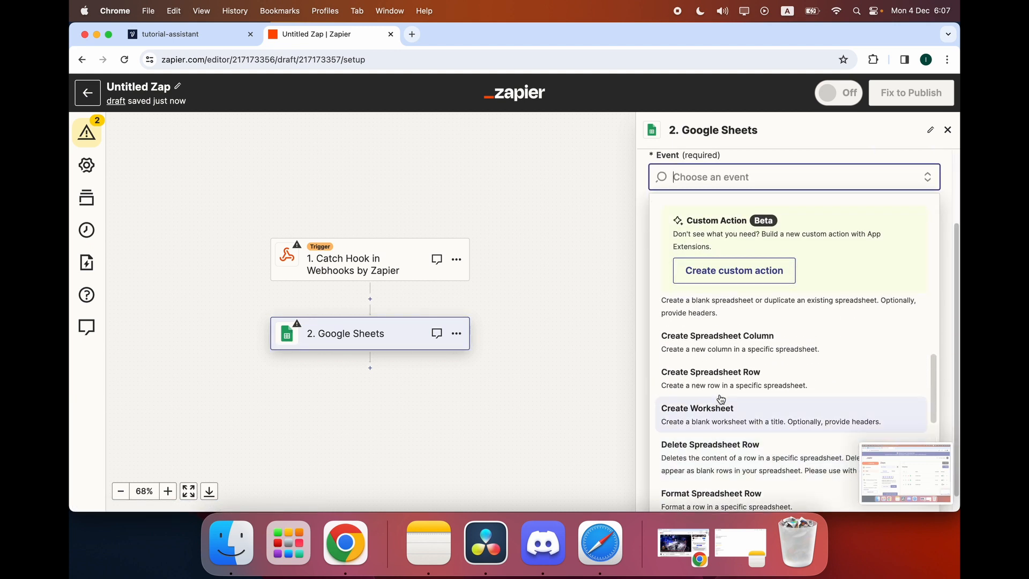
left_click(725, 375)
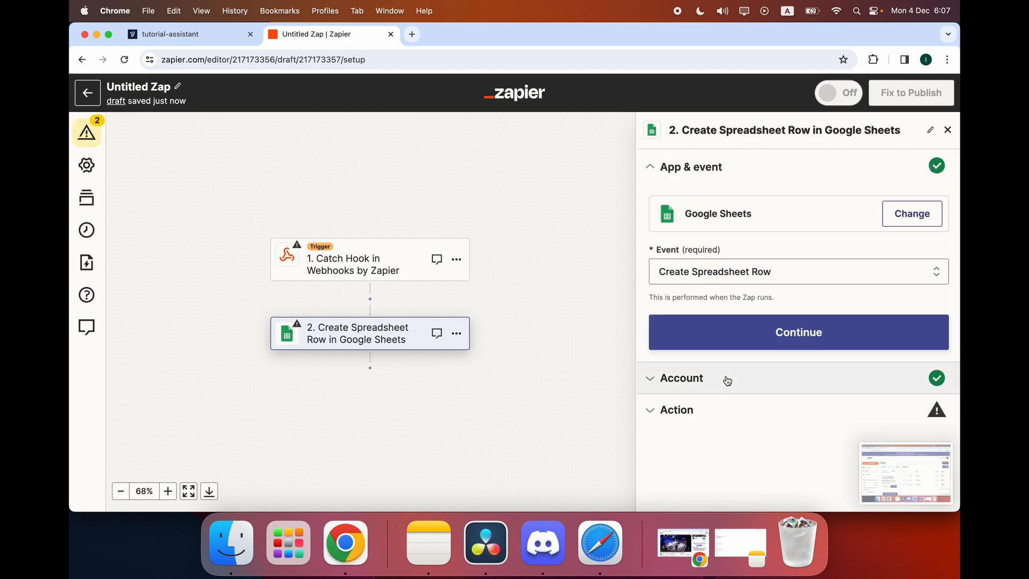
left_click(747, 341)
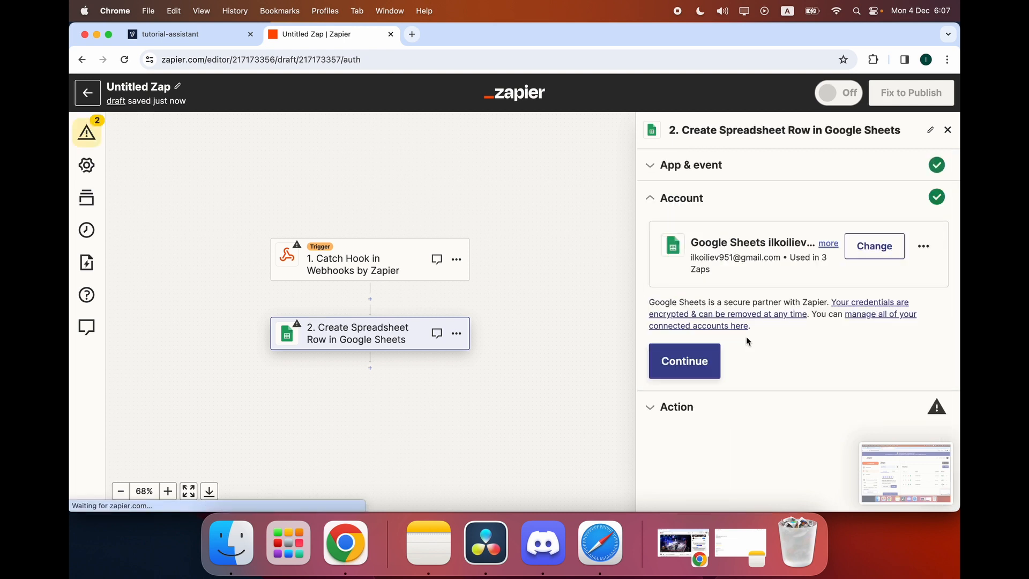
Keep the connected account and target My Google Drive, spreadsheet ChatBot Demo - LeadGen, worksheet Лист1.
left_click(709, 366)
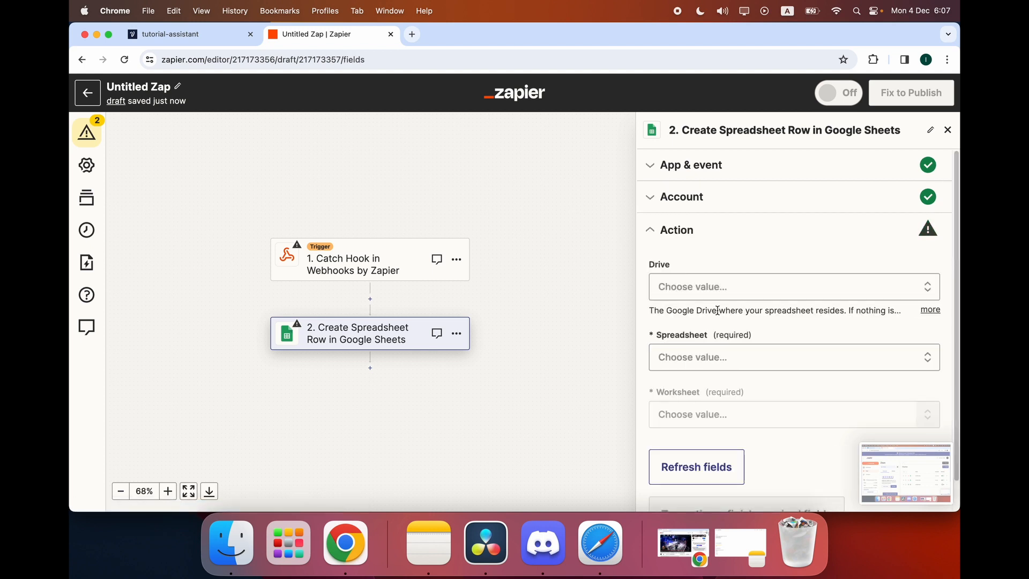
left_click(723, 288)
left_click(686, 416)
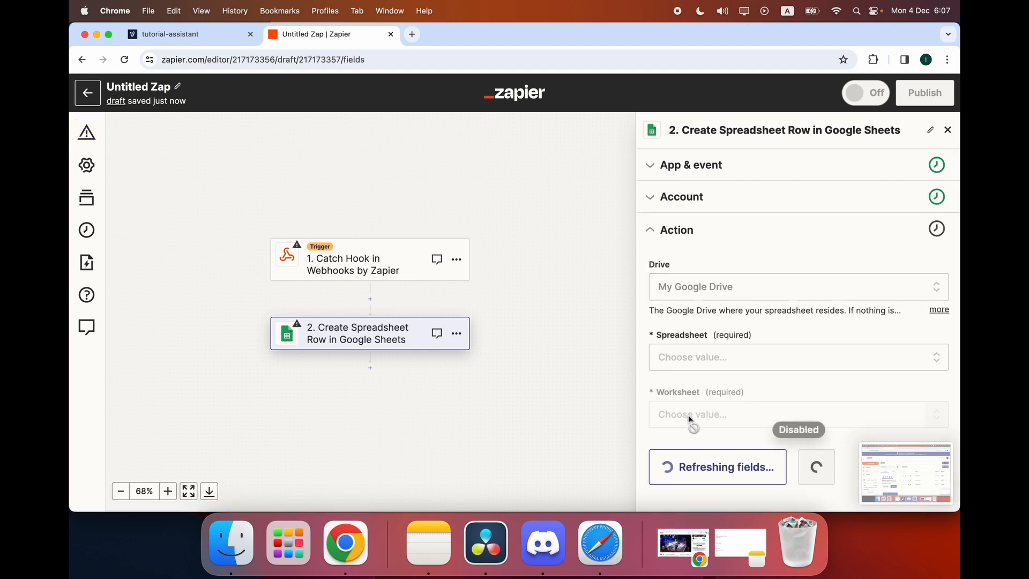
left_click(704, 358)
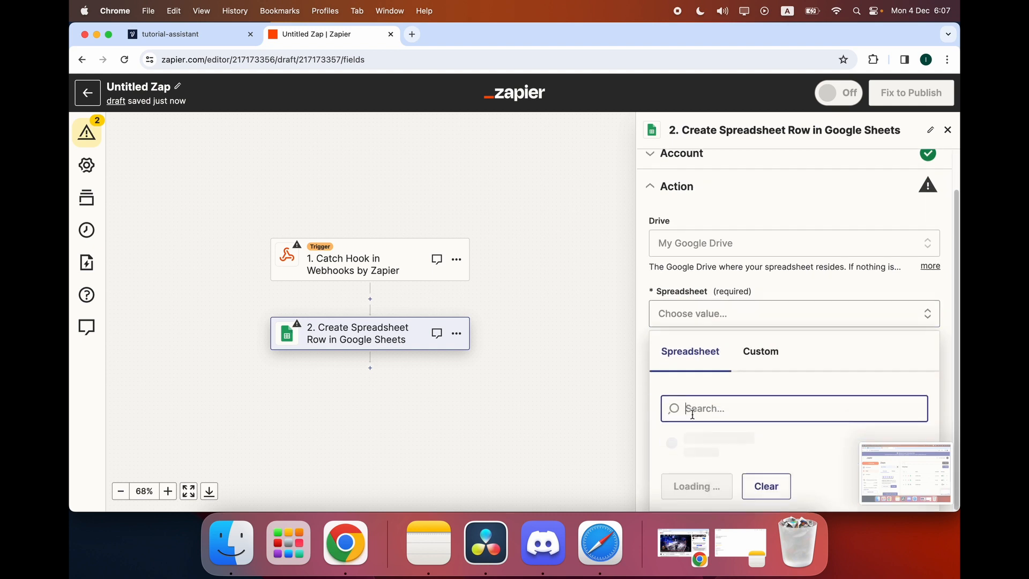
scroll(694, 419, "down", 2)
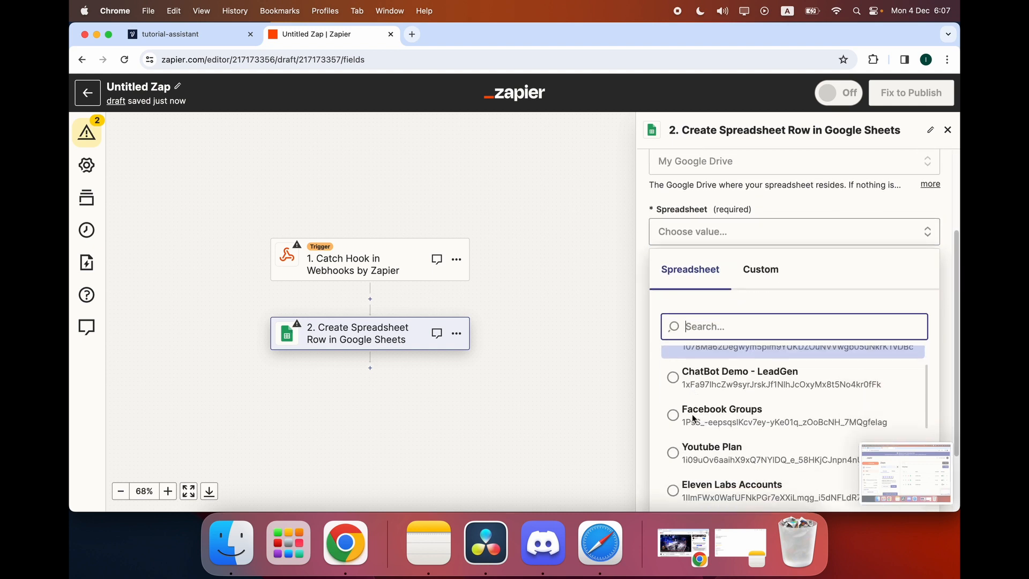
left_click(740, 370)
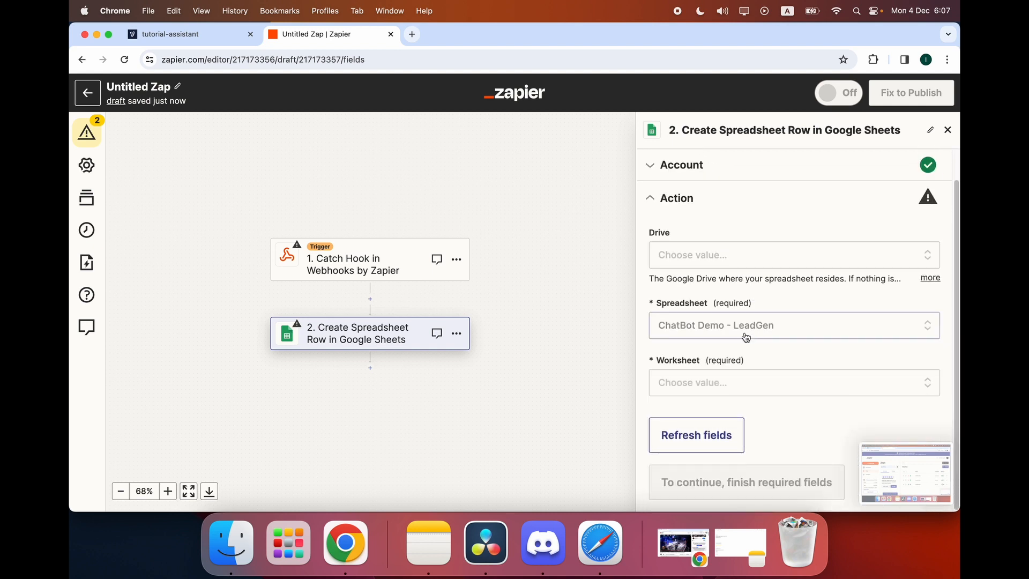
left_click(681, 395)
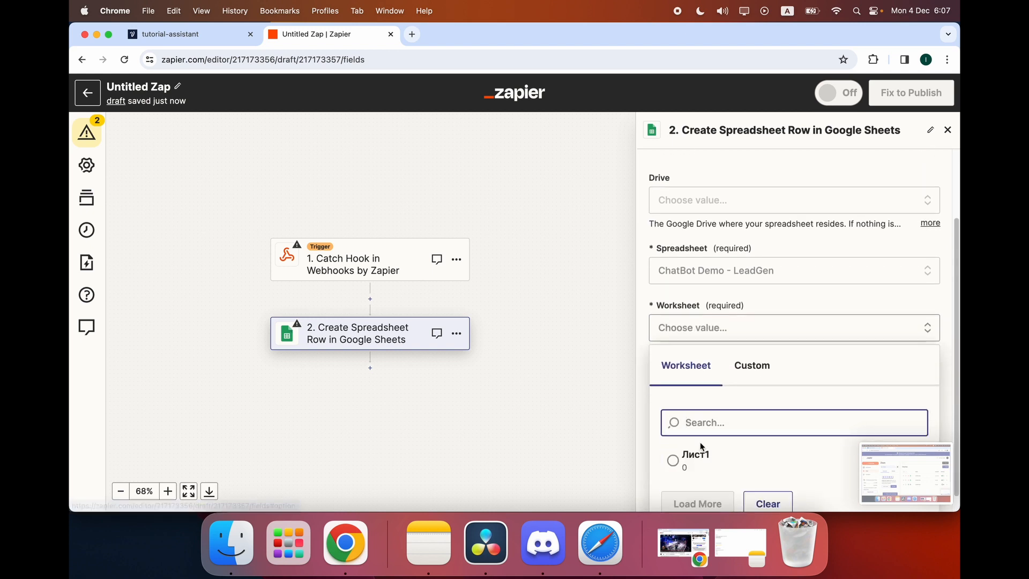
left_click(697, 457)
scroll(723, 369, "down", 3)
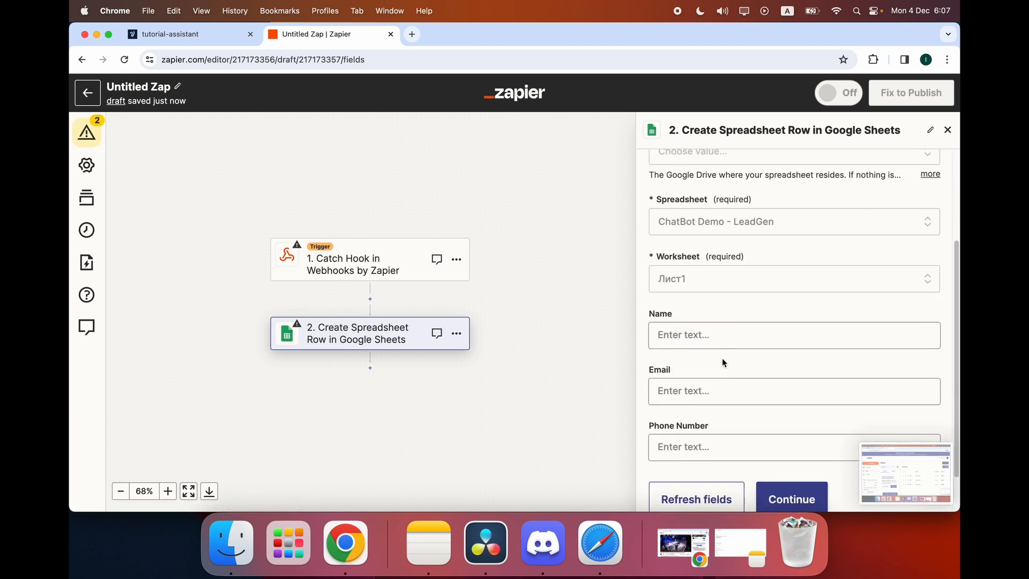
Look over the Name column's data options and the test stage, then return to Voiceflow.
left_click(713, 337)
left_click(687, 315)
left_click(686, 335)
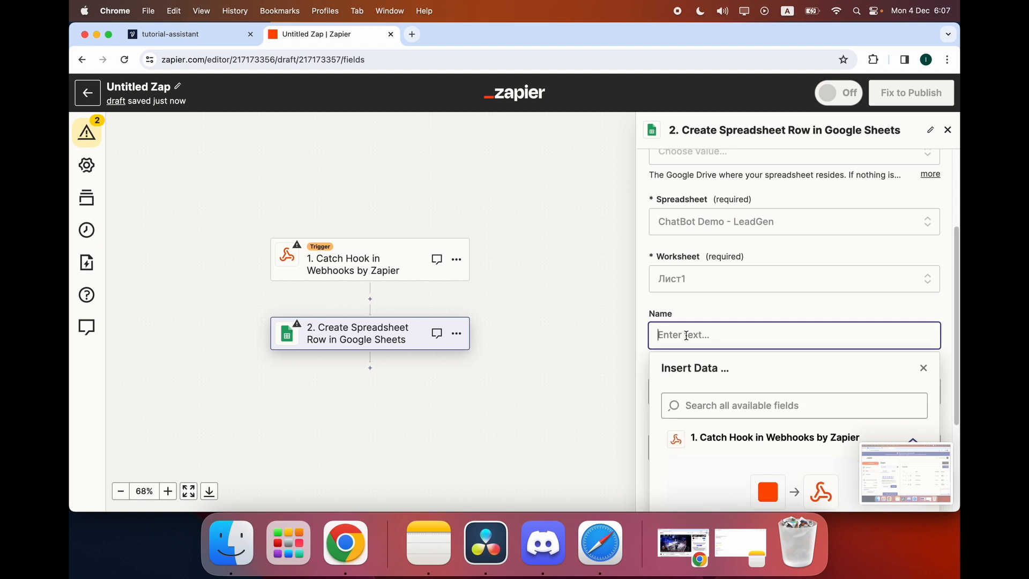
scroll(723, 454, "down", 3)
scroll(721, 452, "up", 2)
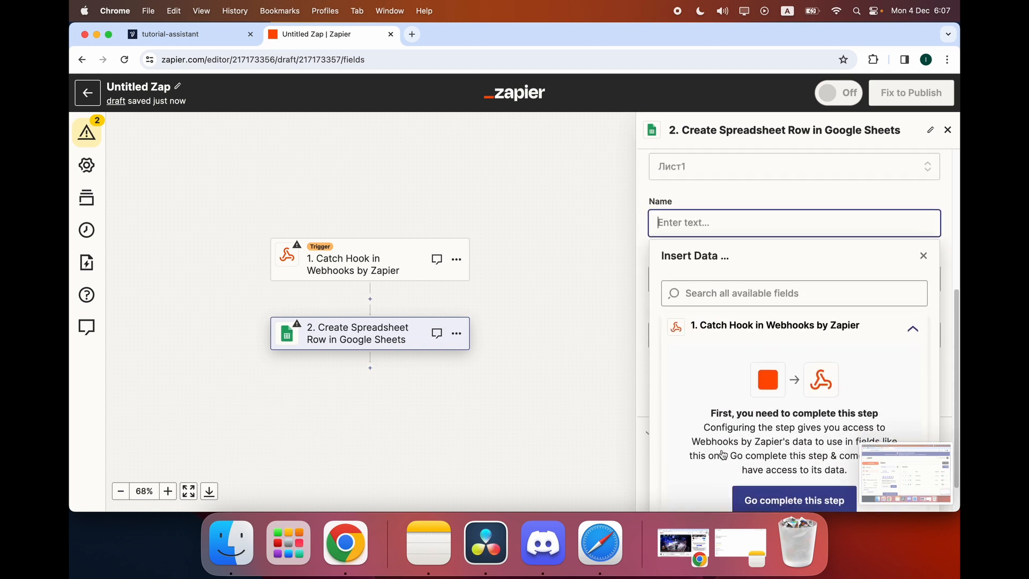
left_click(599, 359)
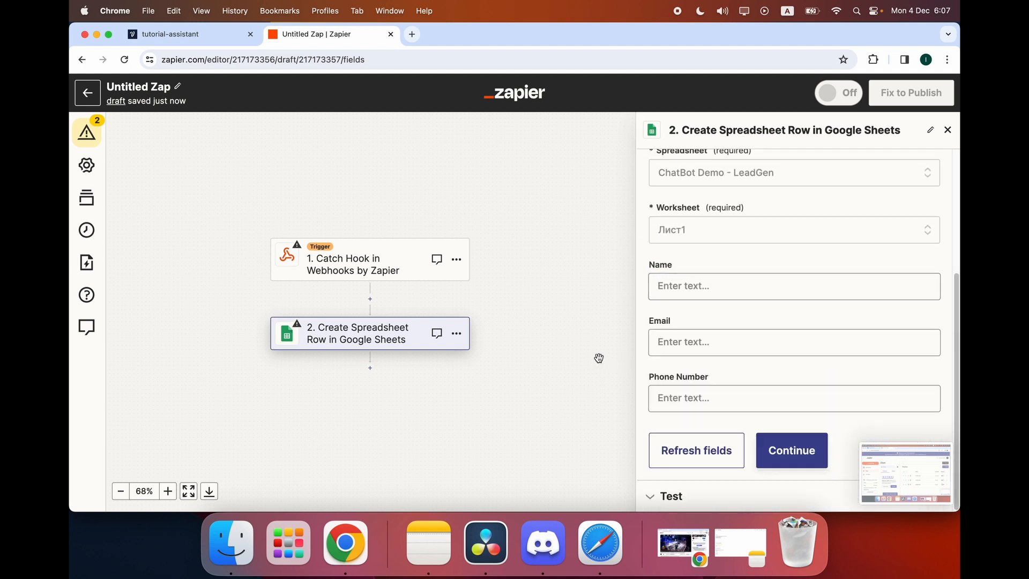
left_click(370, 271)
left_click(379, 324)
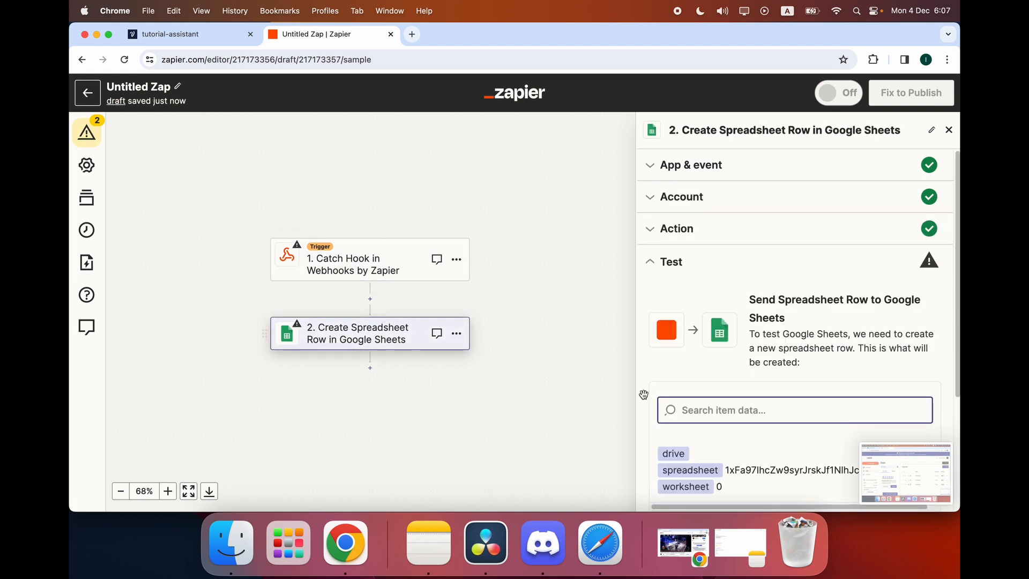
scroll(758, 403, "down", 3)
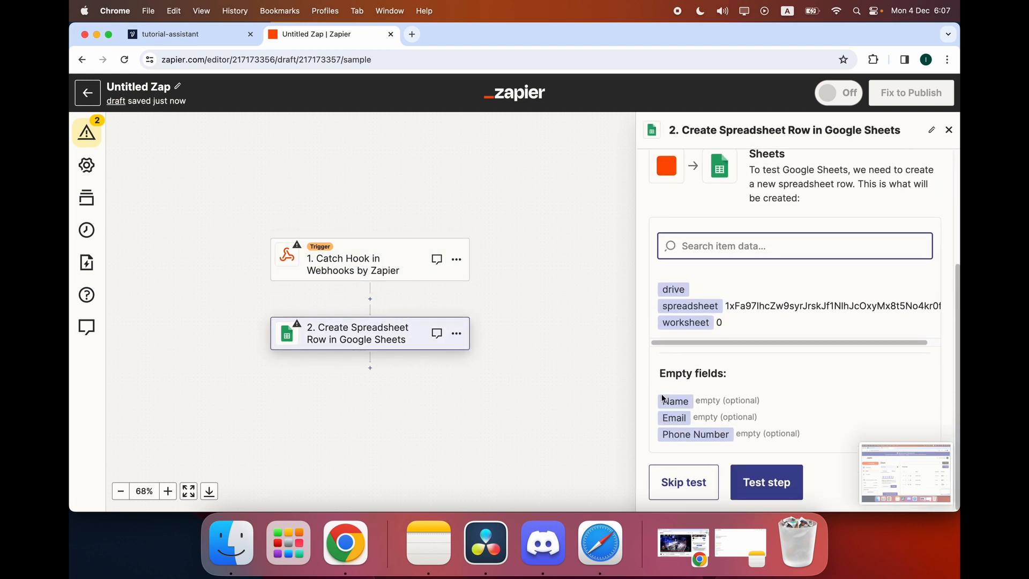
scroll(662, 398, "up", 5)
scroll(748, 348, "down", 5)
key("ctrl+shift+Tab")
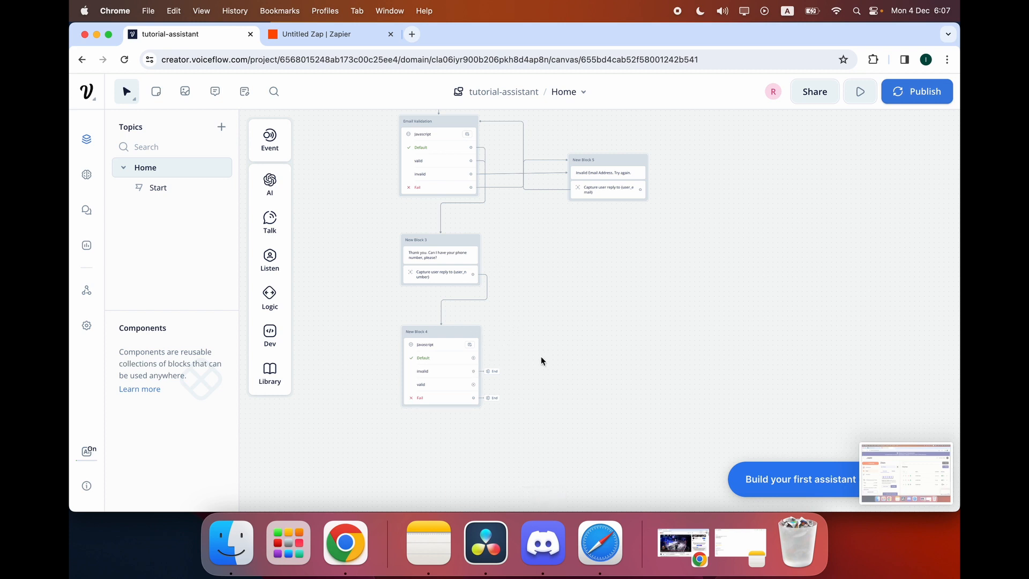
Add an API request block, New Block 6, to the flow with method POST.
mouse_move(276, 348)
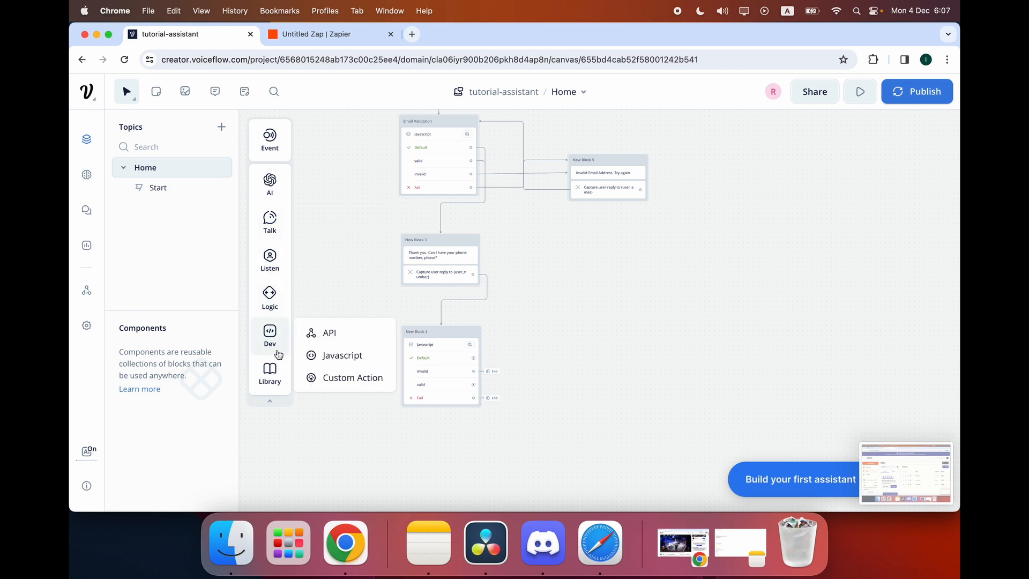
left_click_drag(311, 334, 569, 336)
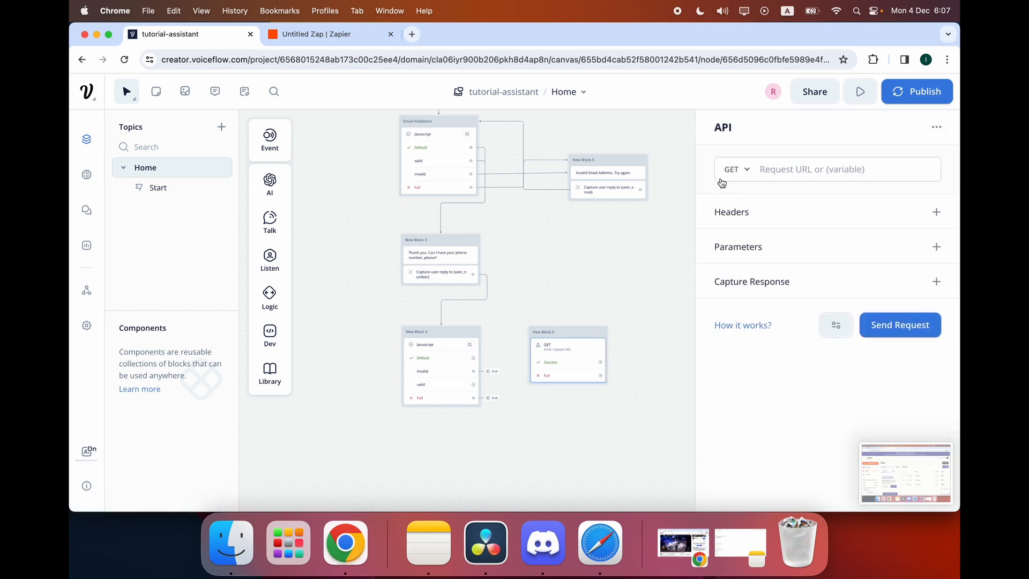
left_click(745, 173)
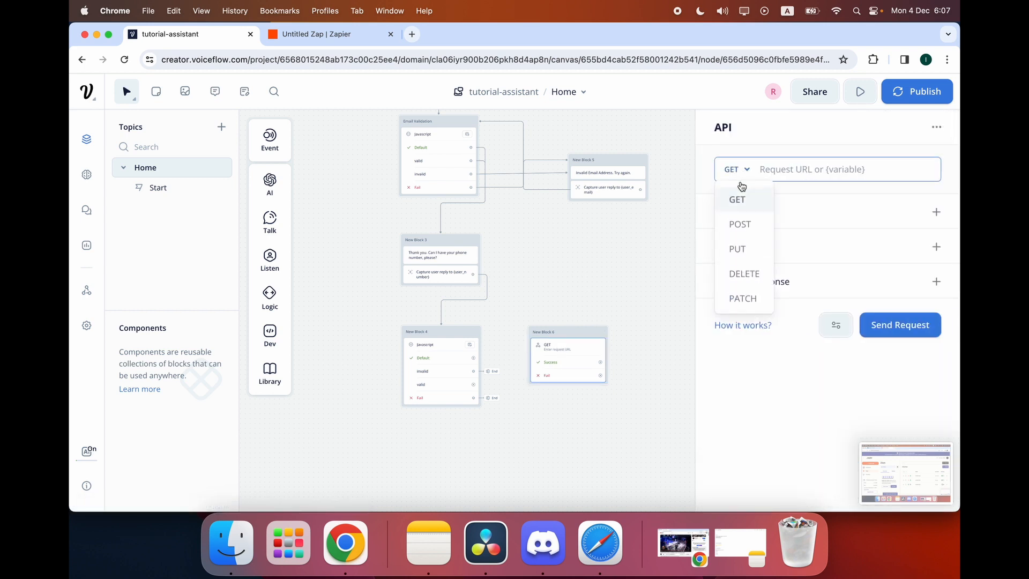
left_click(748, 223)
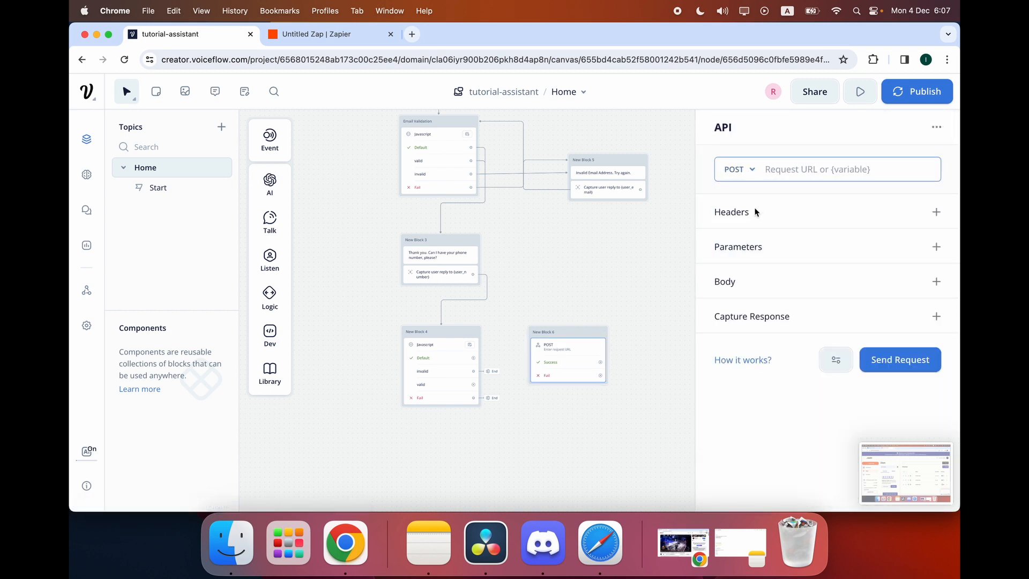
In Zapier, confirm the Catch Hook trigger, then copy its webhook URL.
left_click(341, 39)
left_click(343, 252)
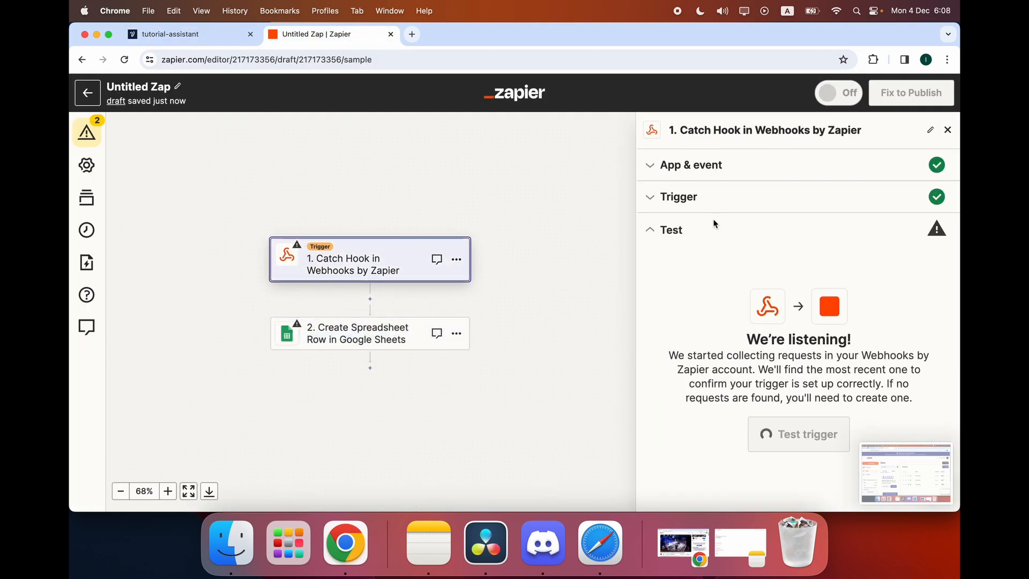
left_click(670, 165)
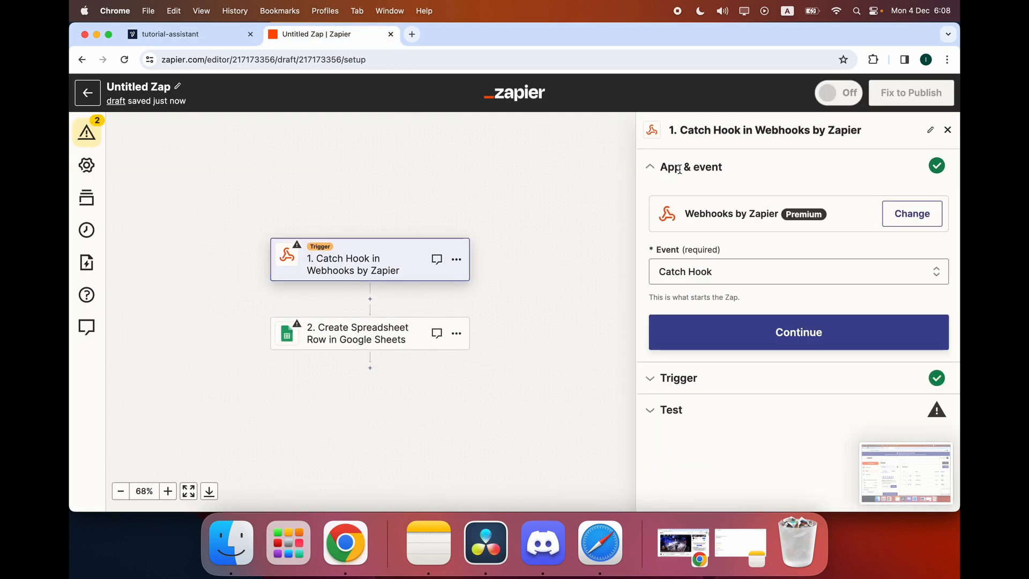
left_click(673, 343)
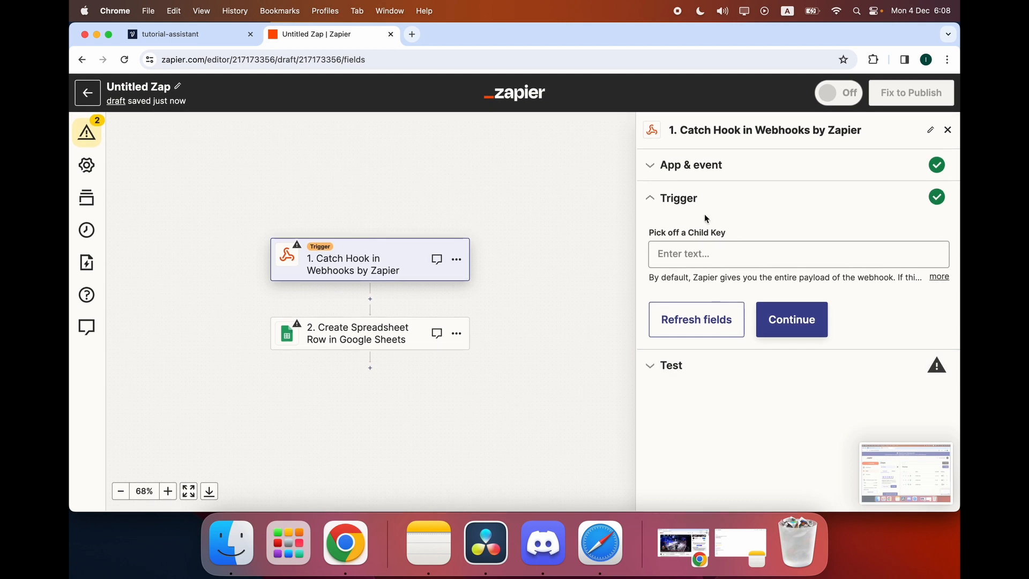
left_click(690, 166)
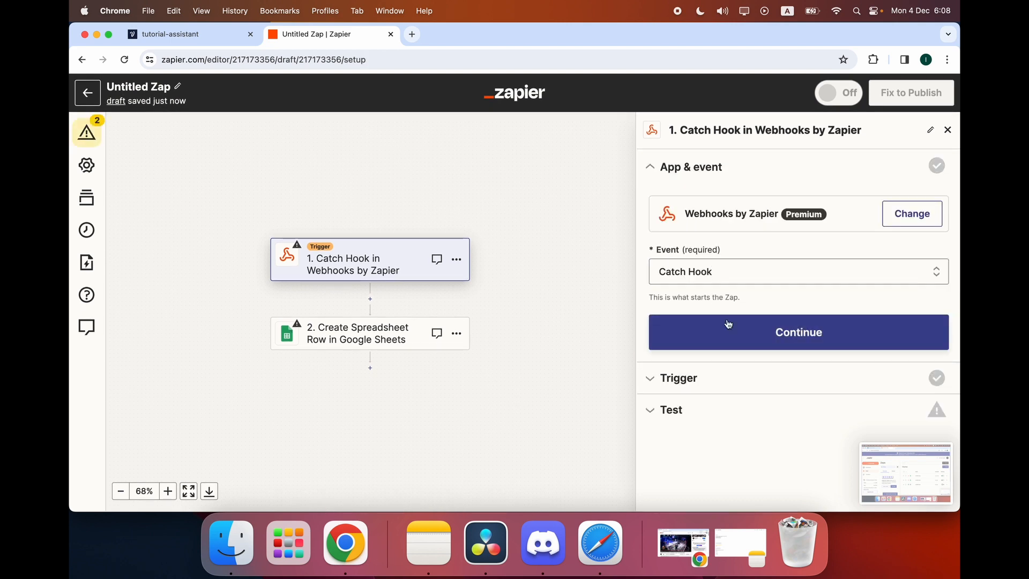
left_click(728, 324)
left_click(792, 320)
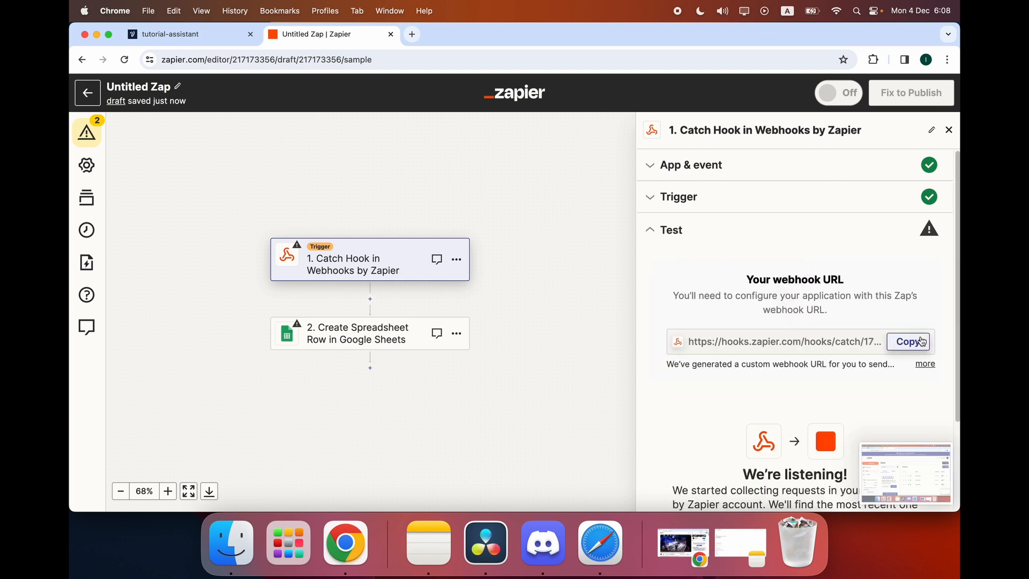
left_click(921, 341)
key("ctrl+shift+Tab")
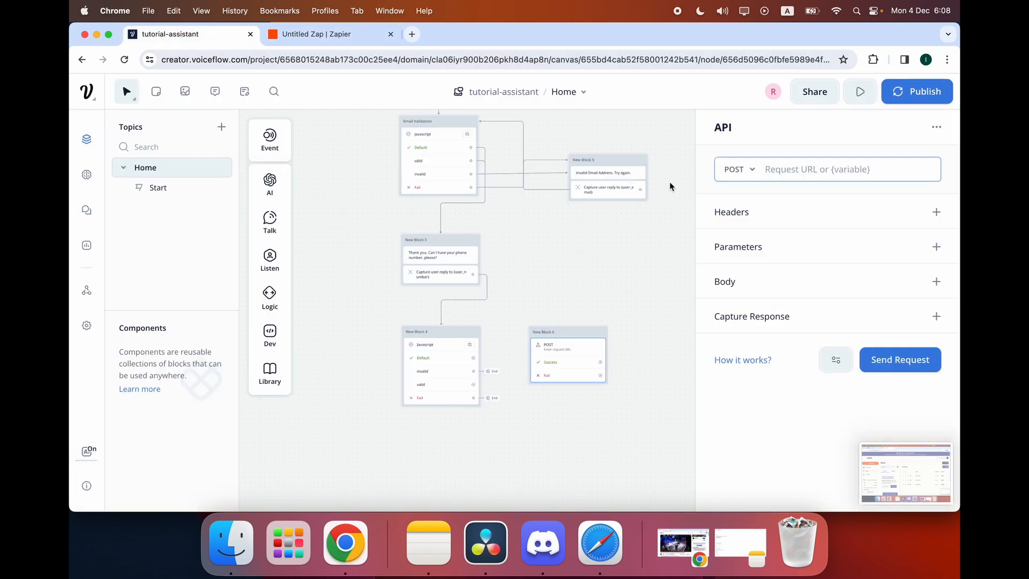
Paste the webhook URL as the Request URL and add body field user_email = {user_email}.
left_click(808, 161)
key("super+v")
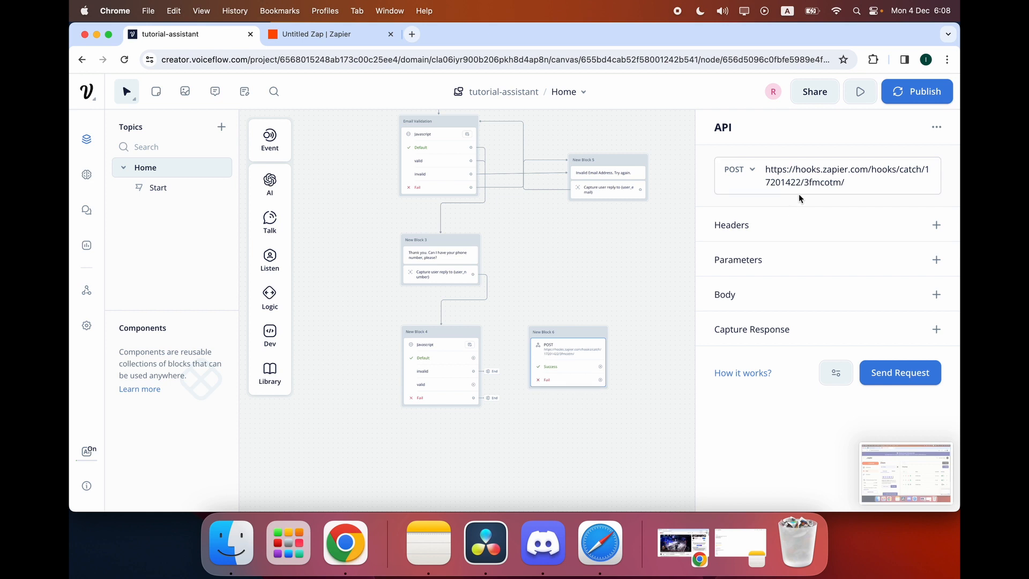
left_click(936, 294)
left_click(766, 353)
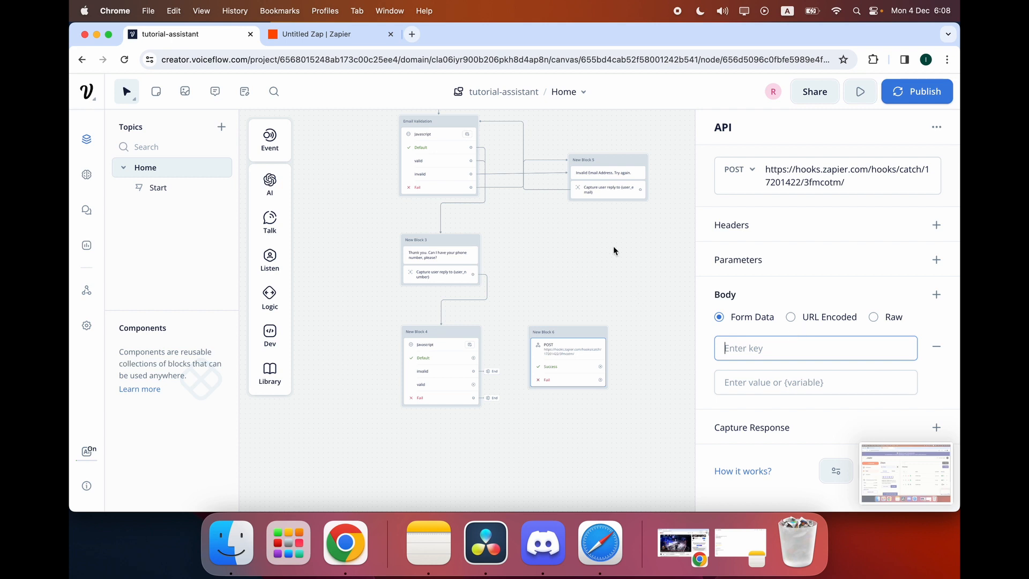
scroll(613, 245, "up", 5)
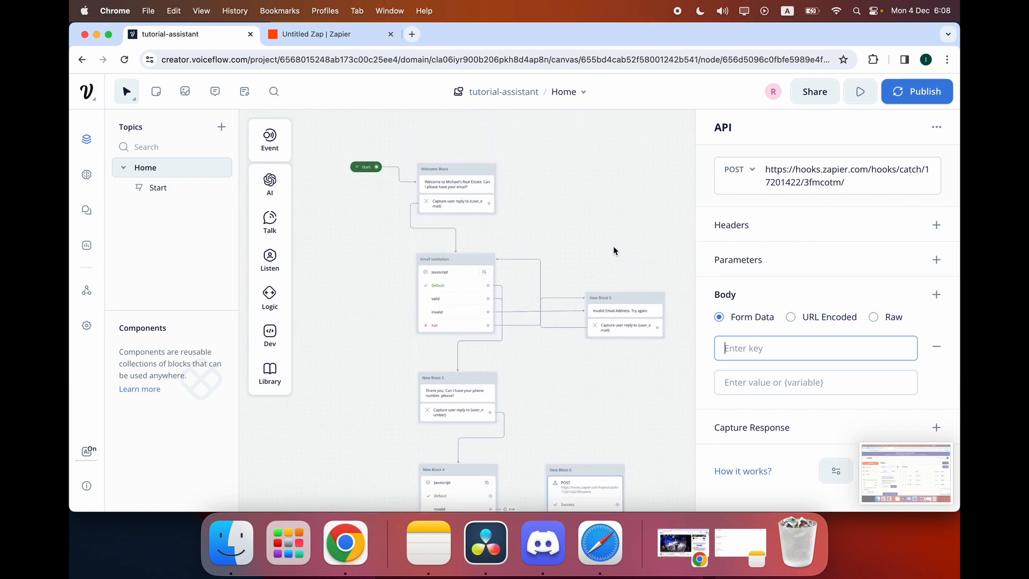
scroll(613, 246, "down", 3)
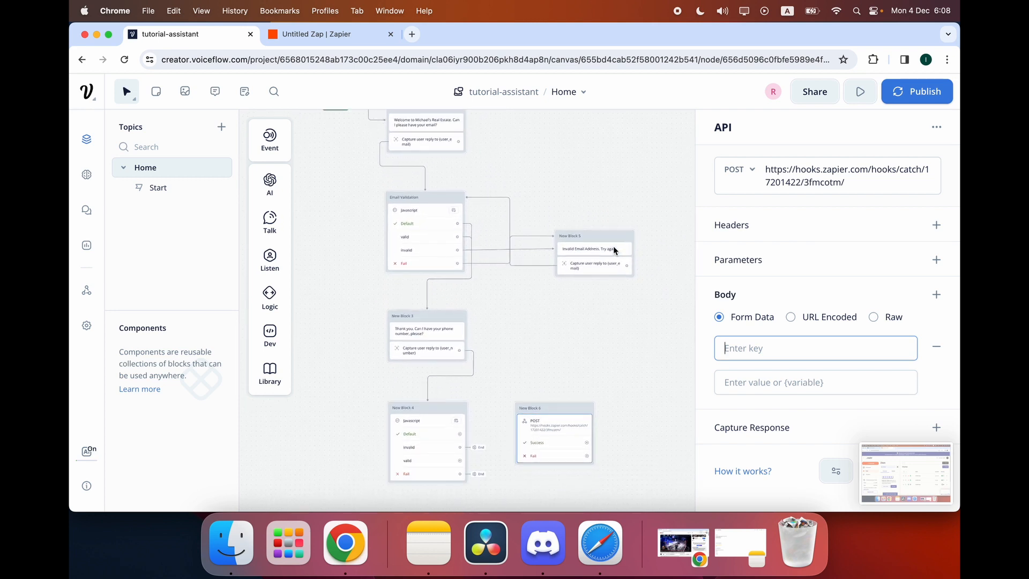
type("user{")
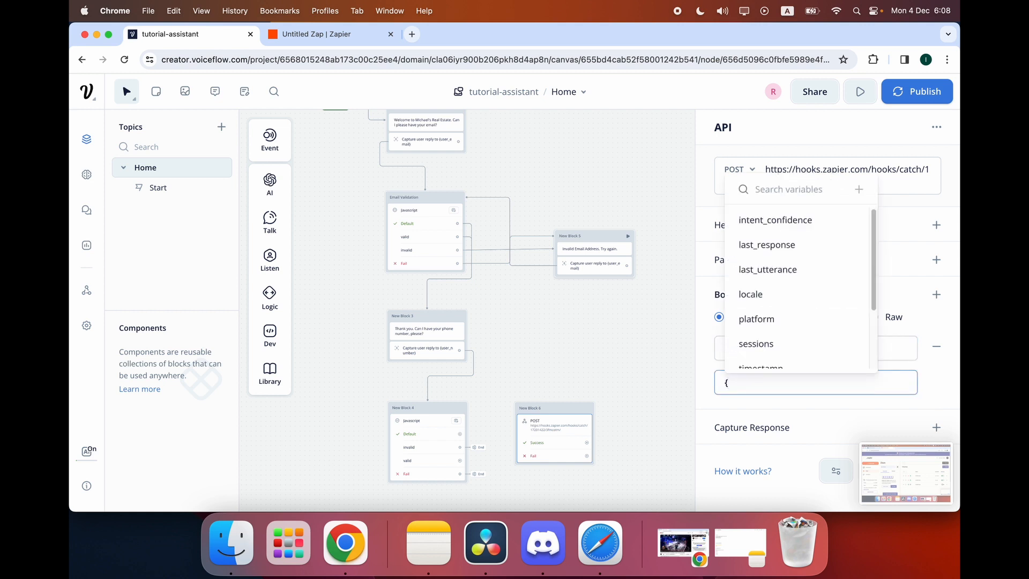
type("user_emai")
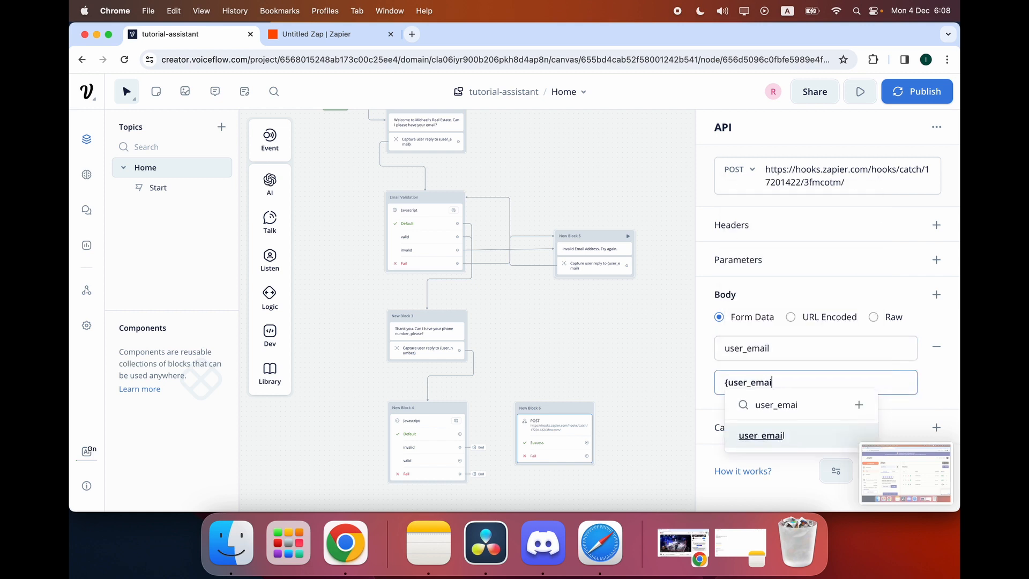
left_click(784, 435)
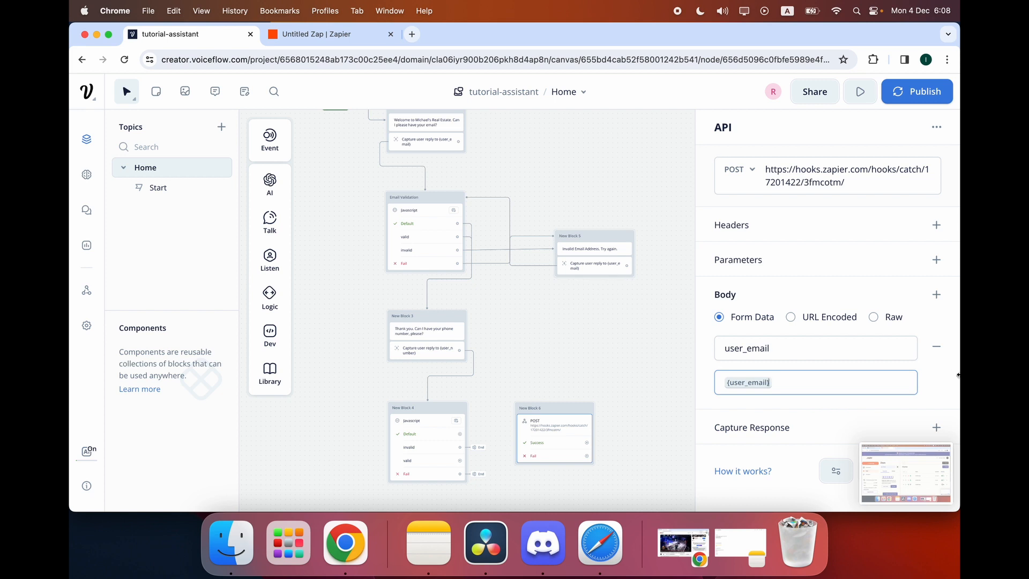
Add a second body field user_number mapped to the {user_number} variable.
left_click(936, 295)
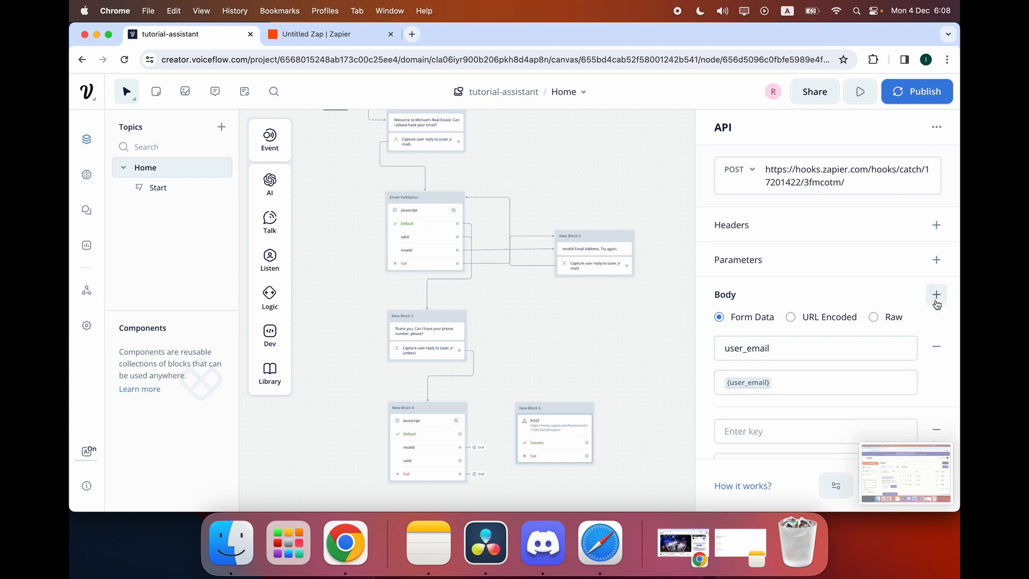
scroll(803, 375, "down", 1)
left_click(770, 371)
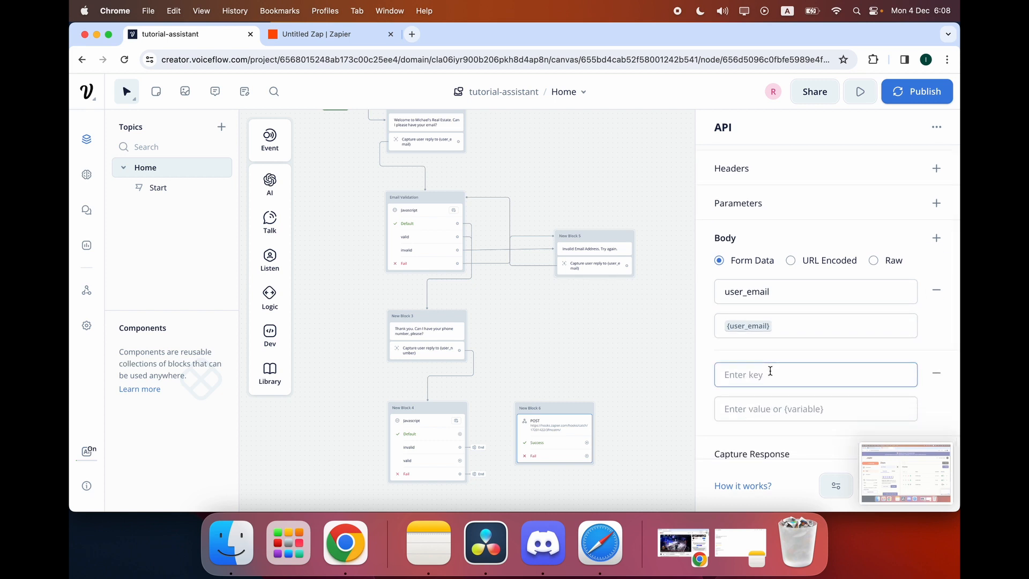
type("user_number")
key("Tab")
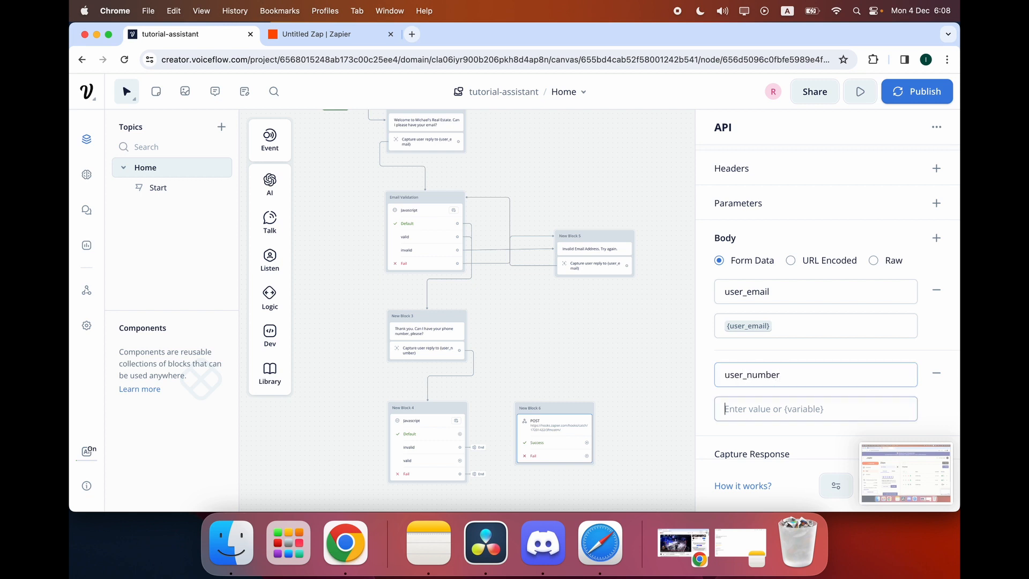
type("{")
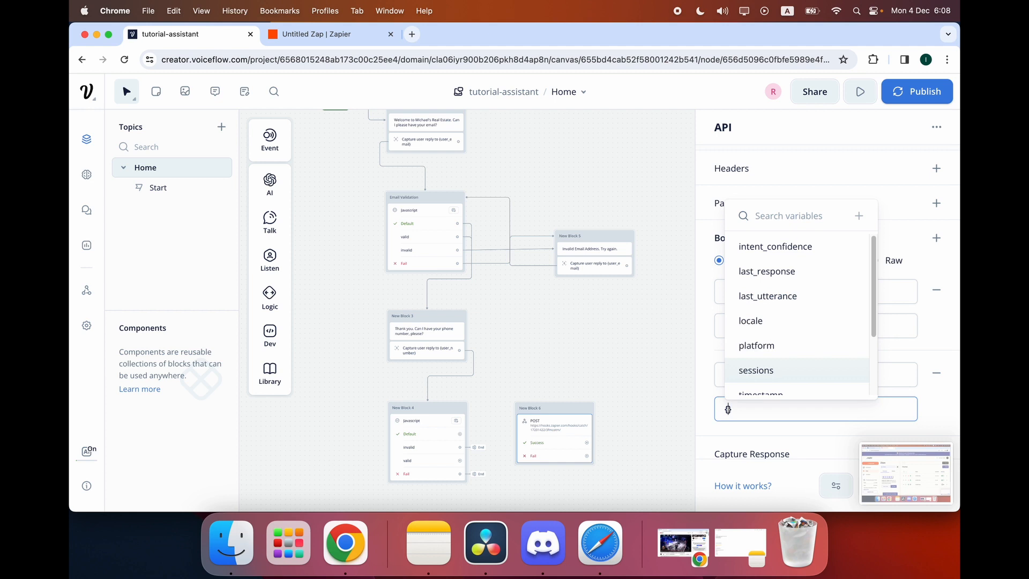
type("user_number")
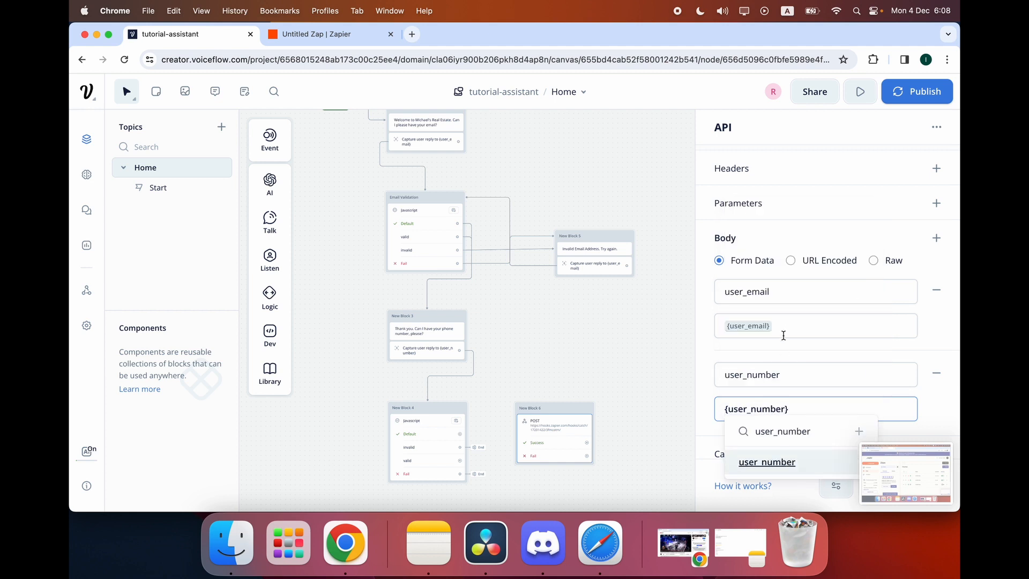
left_click(783, 335)
left_click(701, 357)
left_click(799, 411)
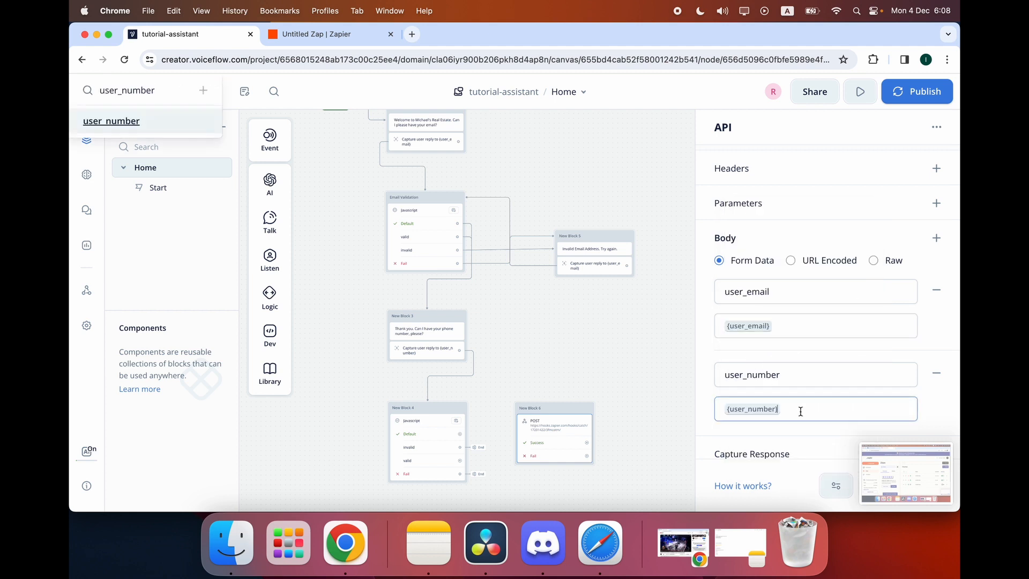
left_click(810, 357)
scroll(810, 357, "down", 1)
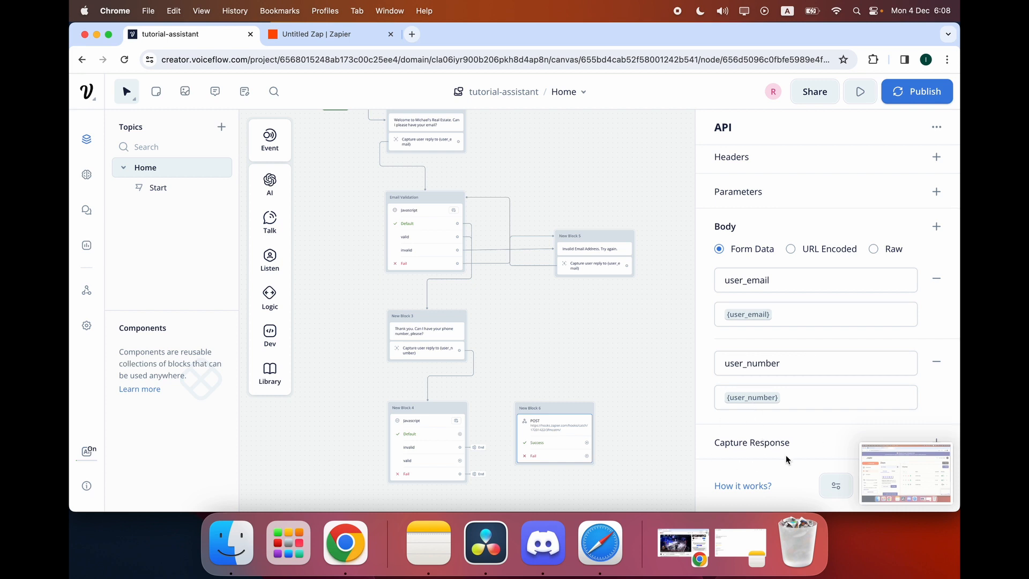
left_click(870, 463)
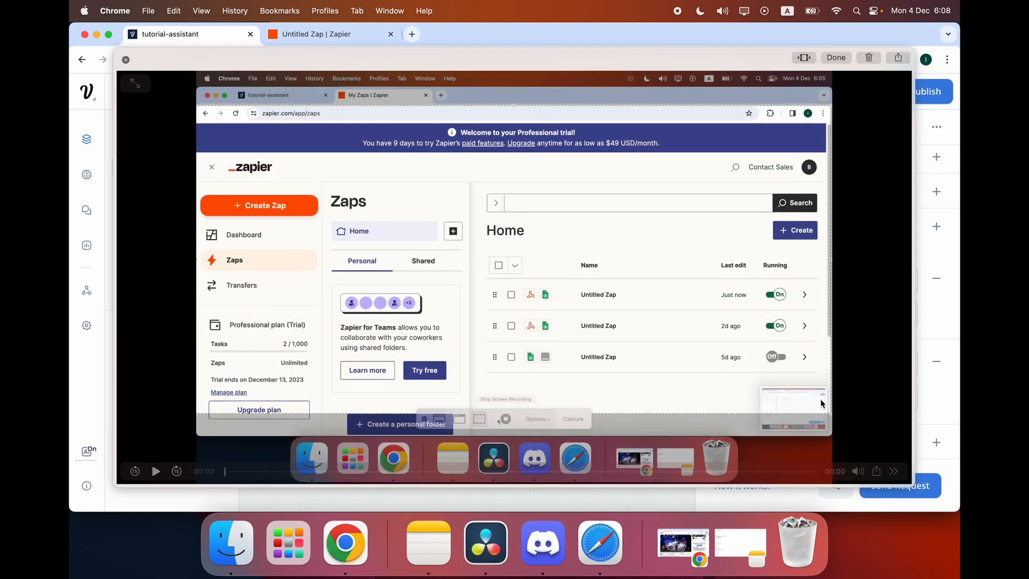
left_click(125, 60)
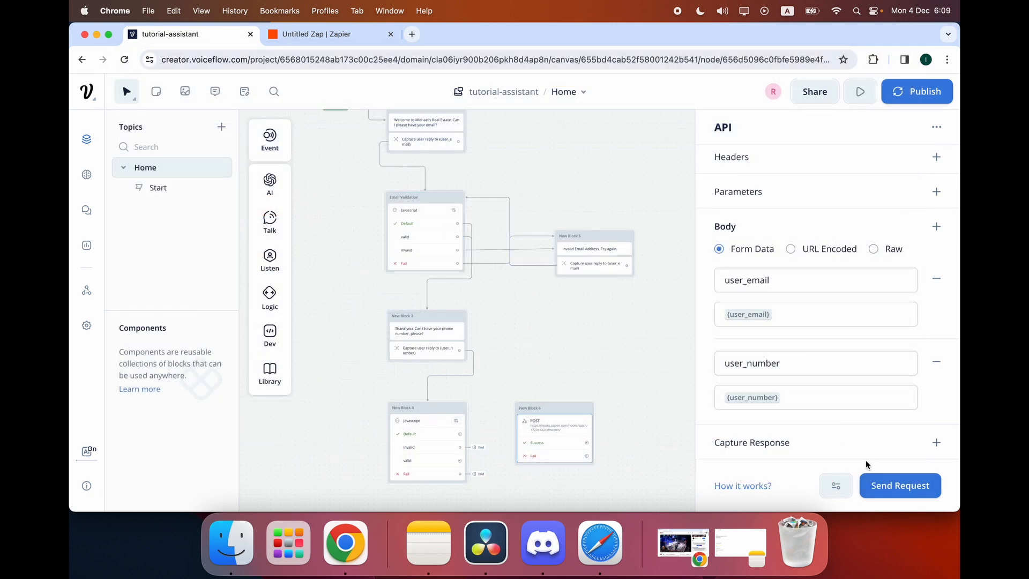
Run a test request with a sample email address and phone number, confirming the 200 OK response.
left_click(869, 485)
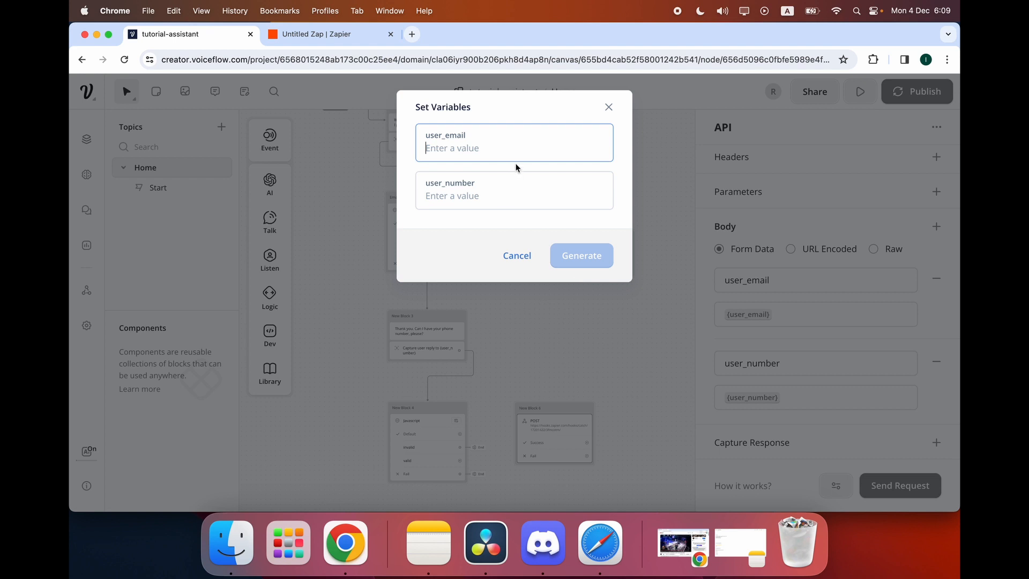
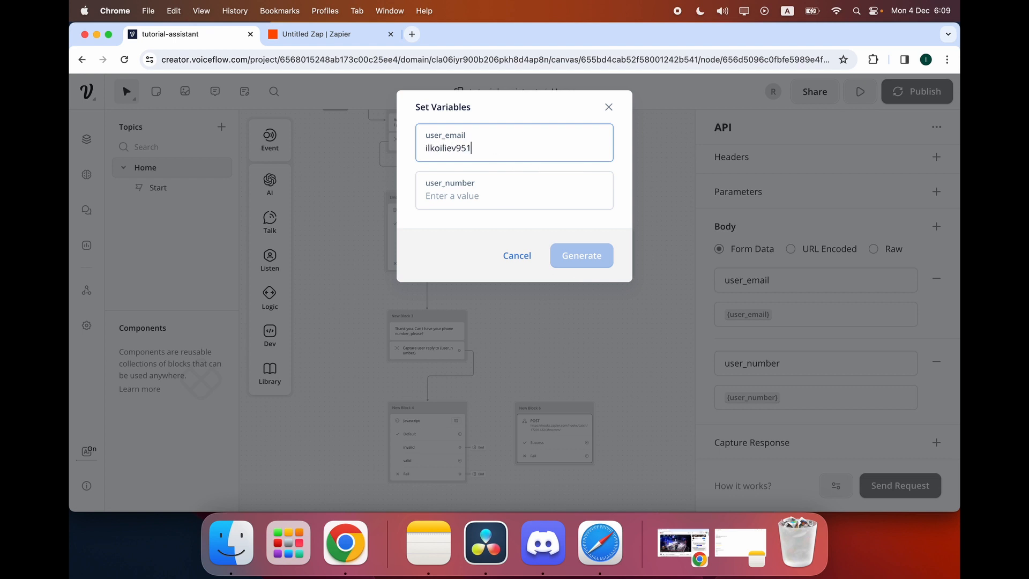
key("Tab")
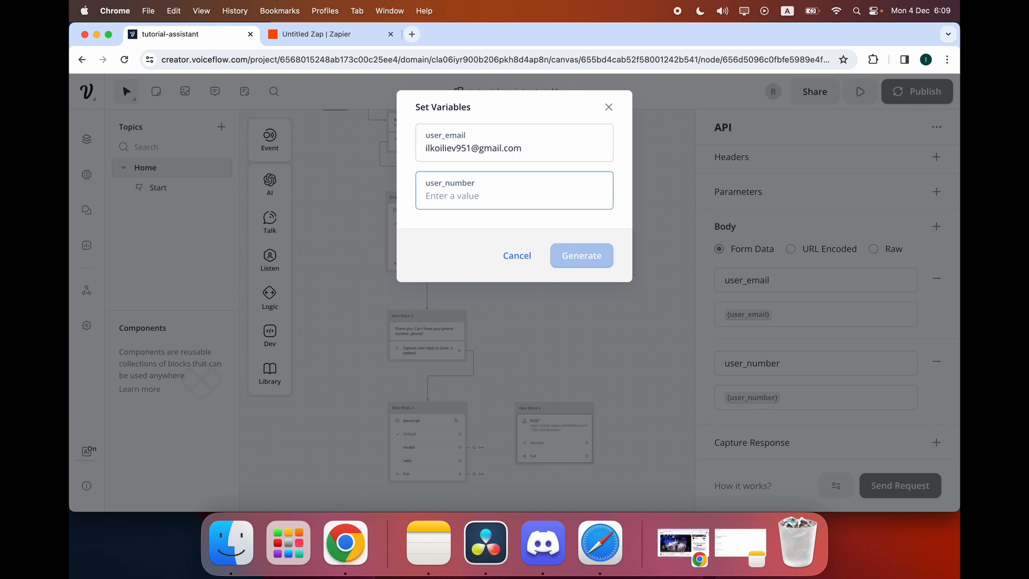
type("324234333")
key("Tab")
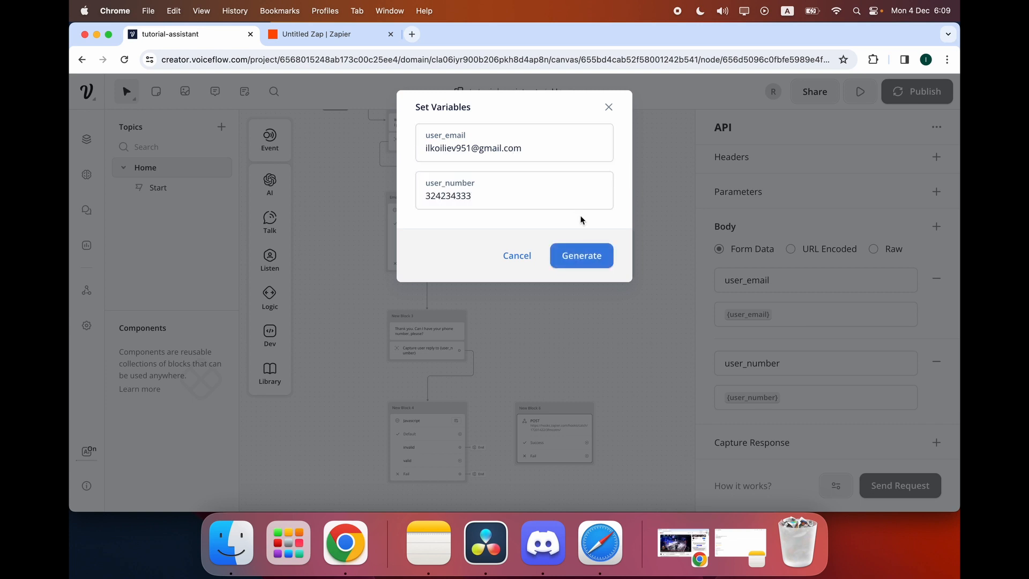
left_click(578, 255)
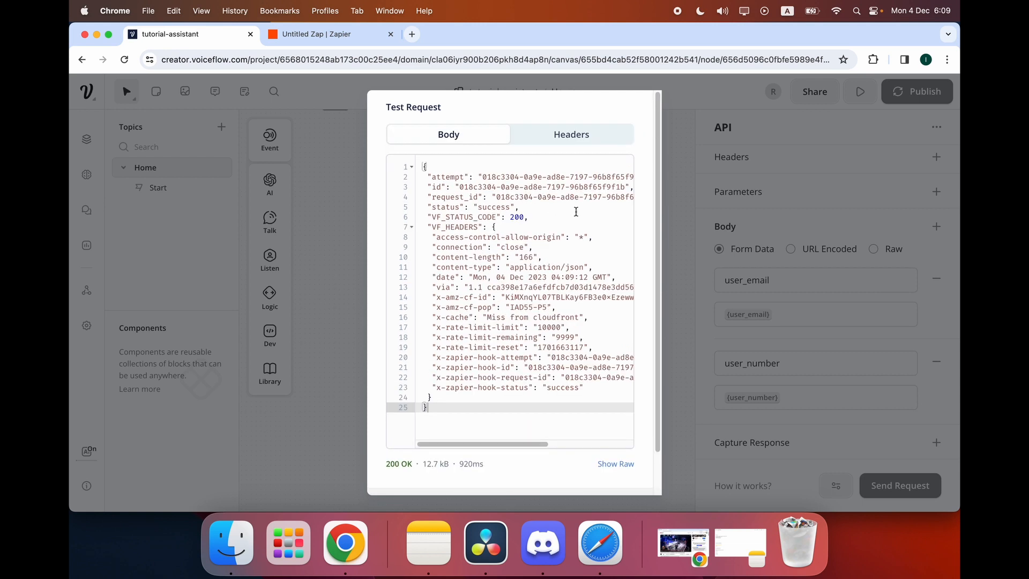
left_click(530, 217)
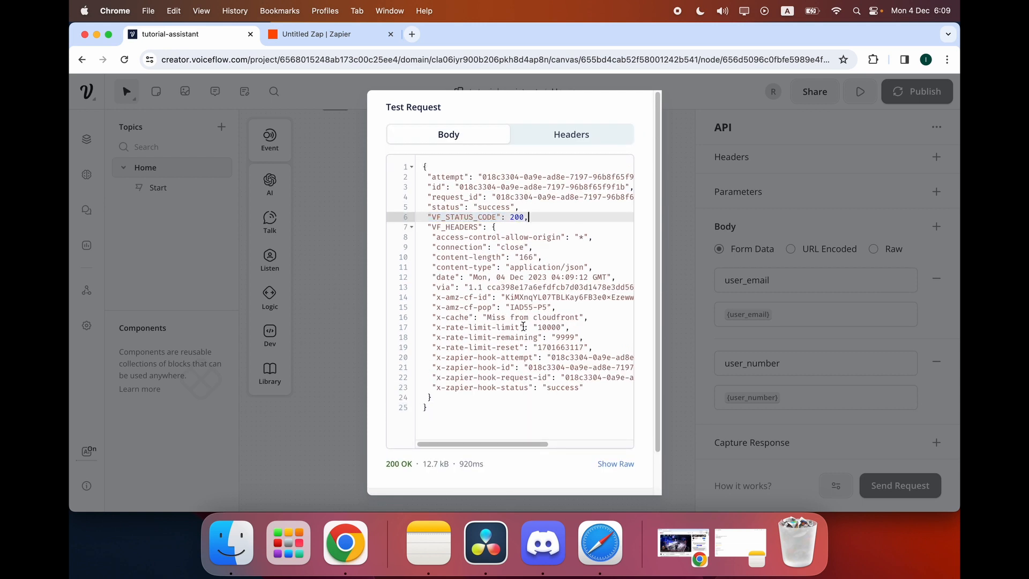
left_click(752, 373)
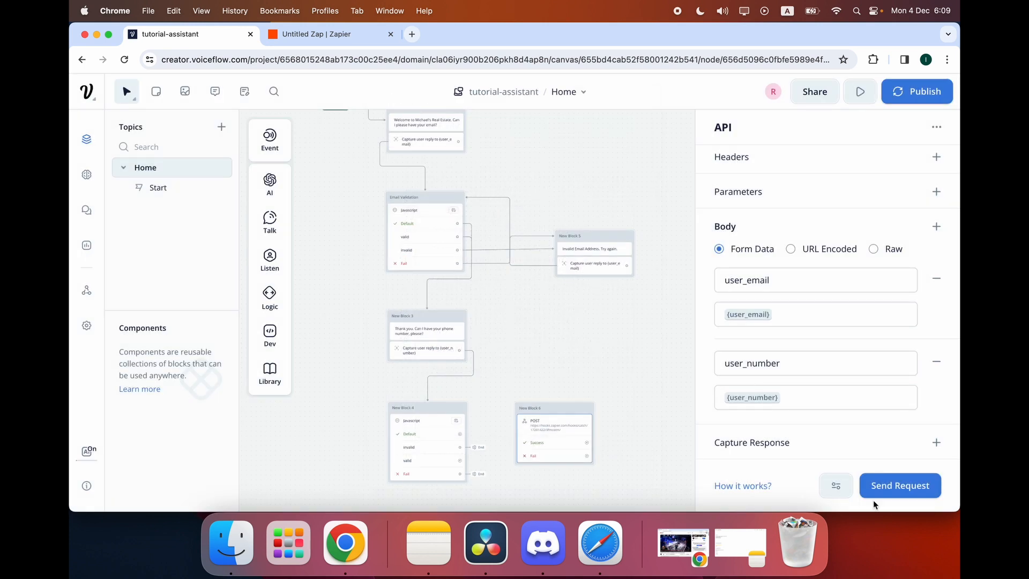
Close the API editor and connect New Block 4's Default and valid ports to New Block 6.
left_click(622, 351)
scroll(536, 338, "down", 3)
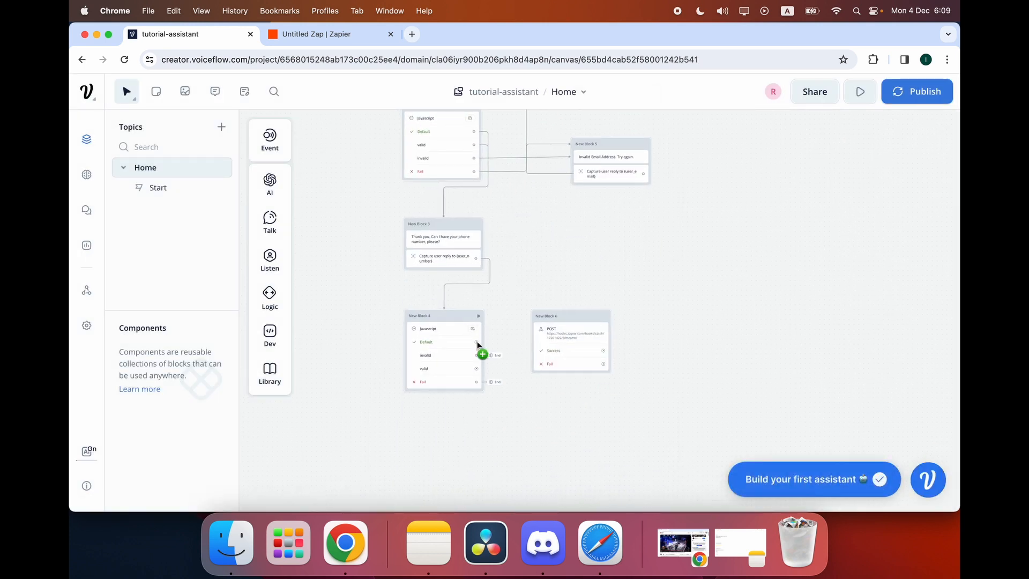
left_click_drag(477, 342, 534, 324)
left_click_drag(475, 368, 534, 321)
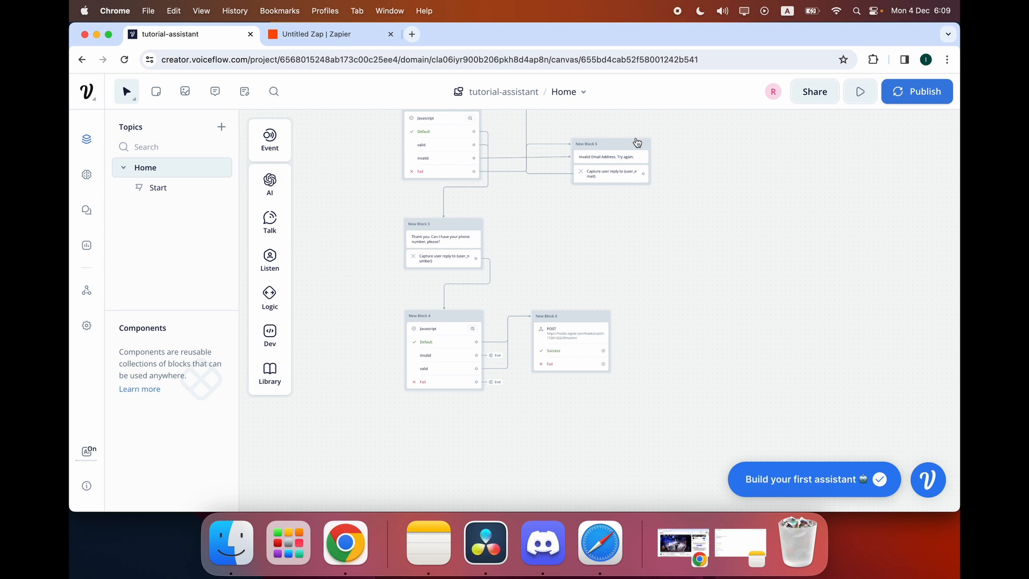
Inspect the webhook POST block's settings, then close them.
scroll(608, 183, "up", 3)
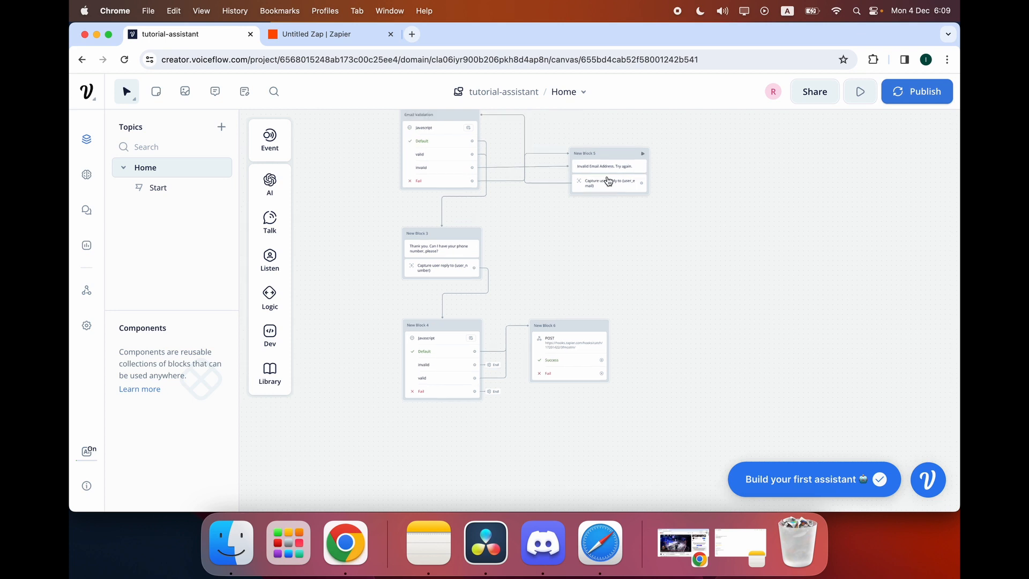
scroll(608, 180, "up", 3)
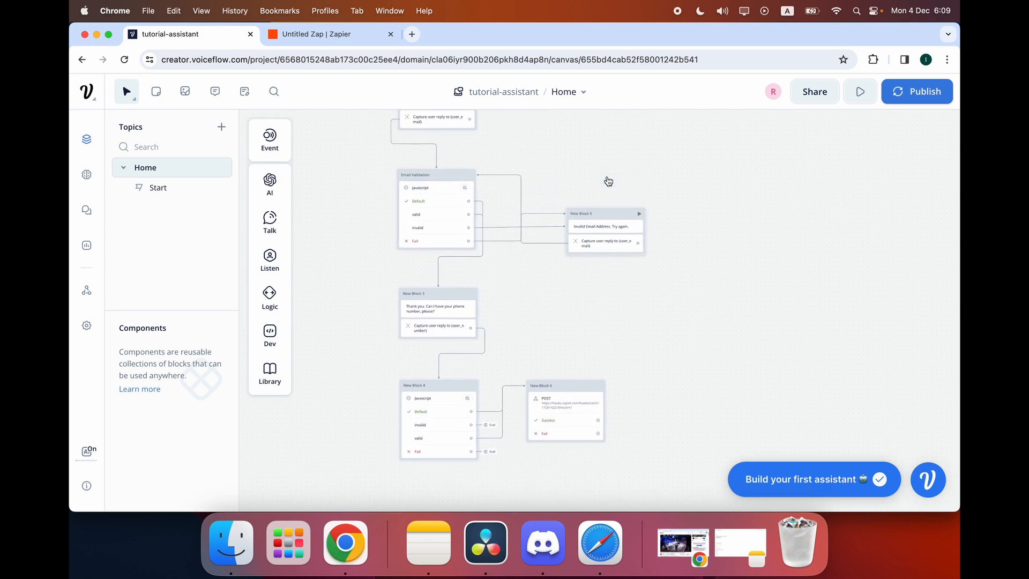
scroll(608, 180, "down", 5)
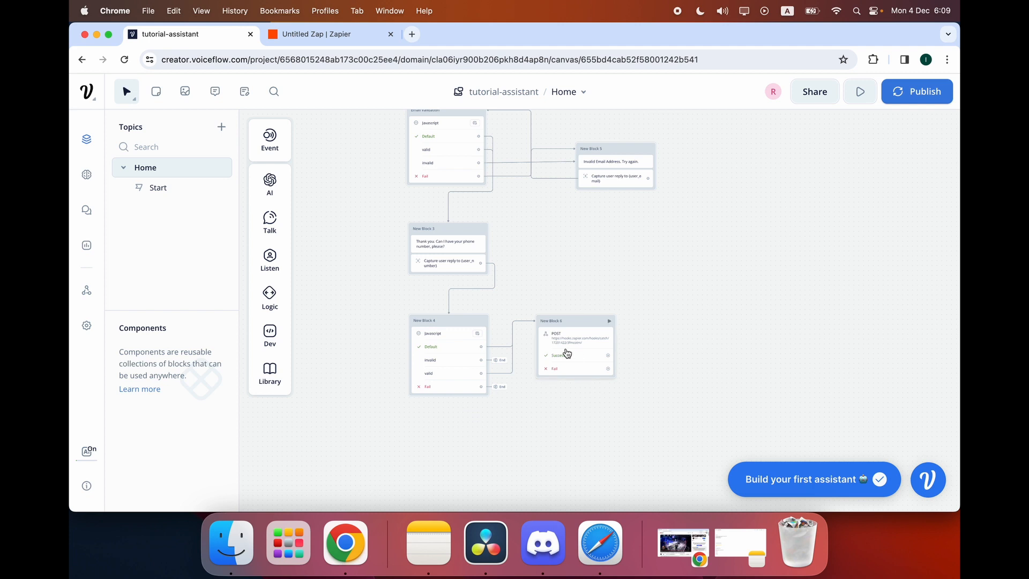
left_click(567, 352)
left_click(609, 297)
scroll(503, 315, "up", 5)
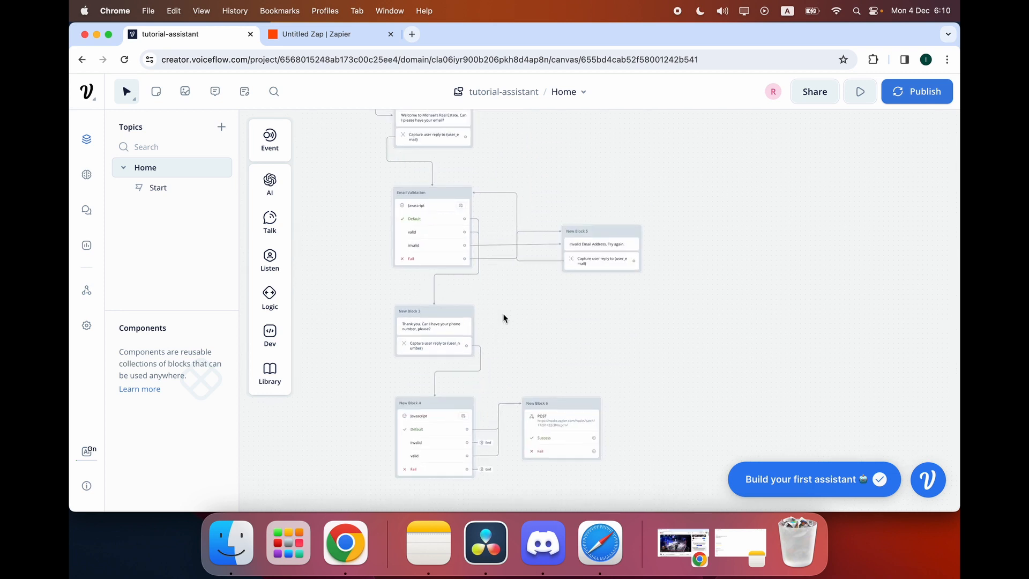
Start a test run from the Welcome Block.
left_click(465, 154)
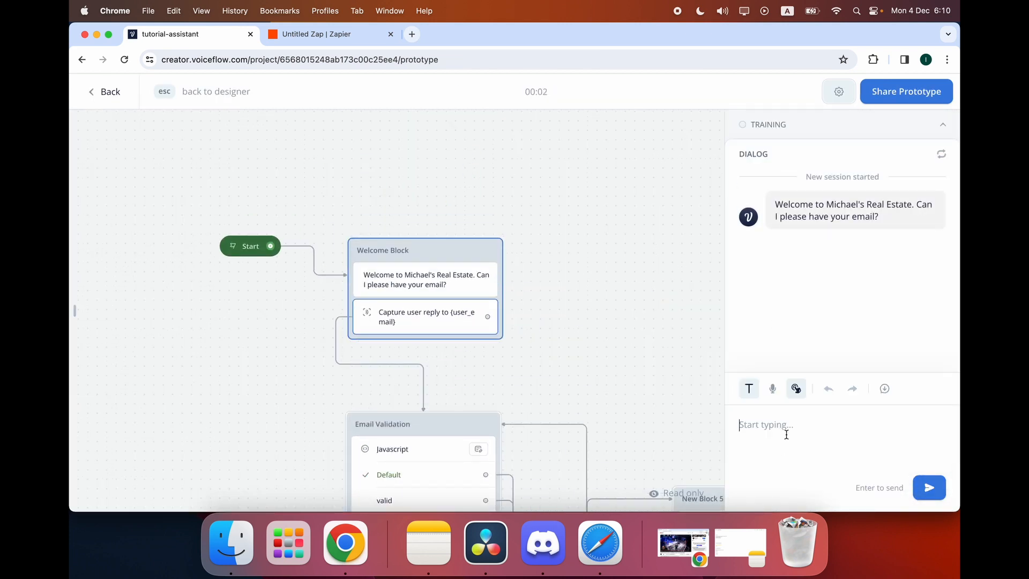
scroll(660, 282, "down", 5)
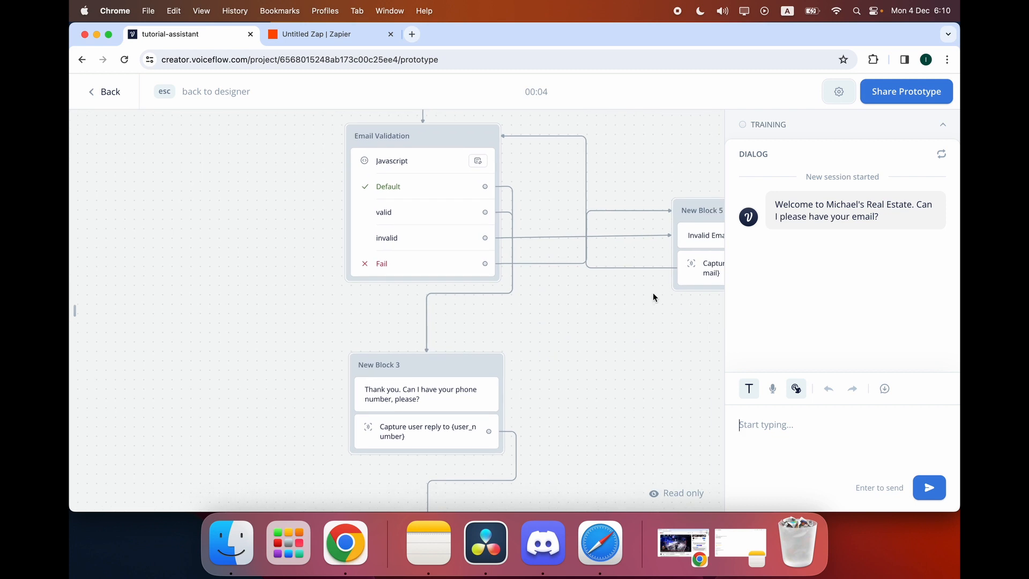
scroll(628, 384, "down", 5)
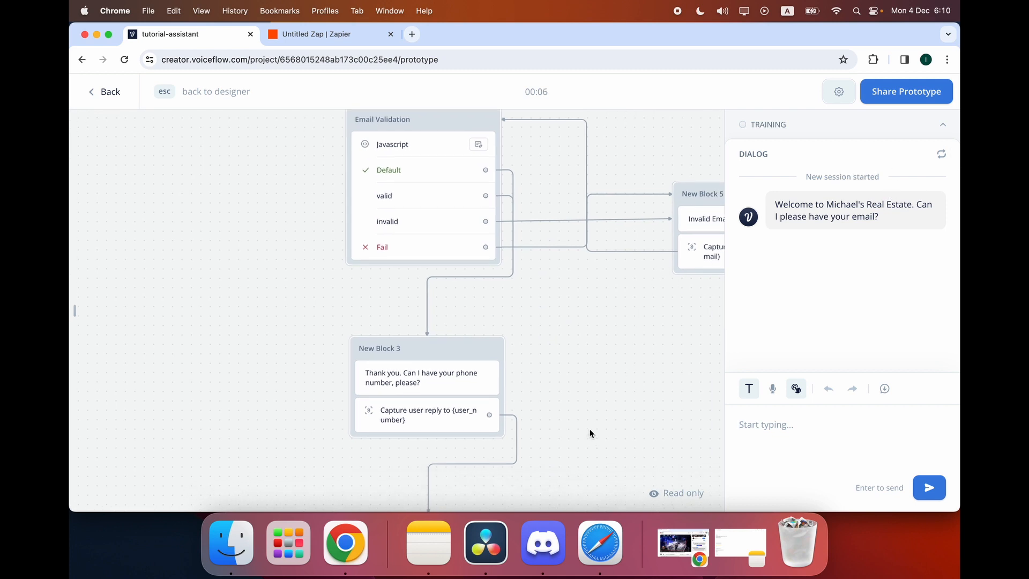
scroll(589, 429, "right", 2)
Send the POST step a test request with sample email and phone values, getting 200 OK.
left_click(596, 390)
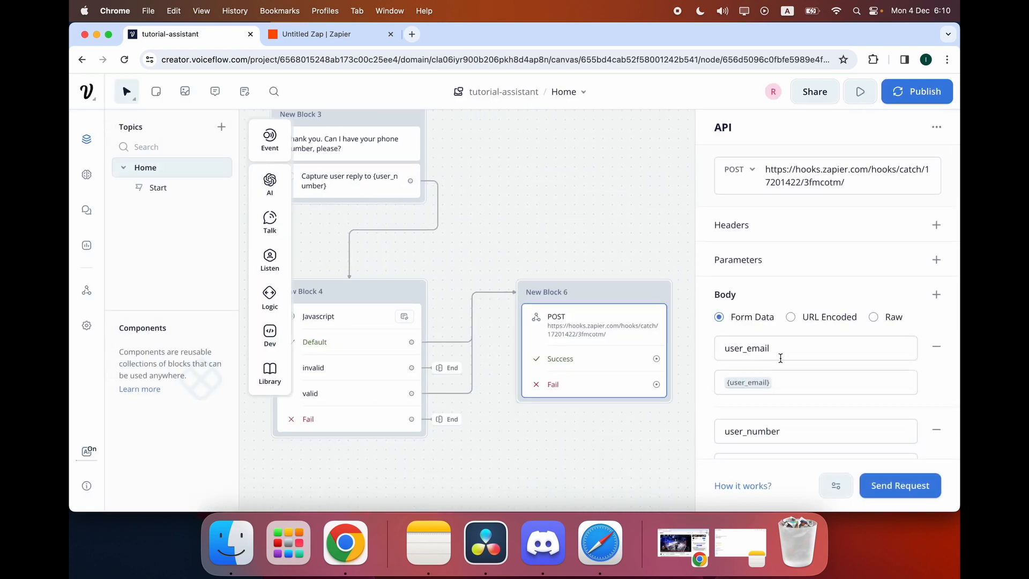
scroll(781, 358, "down", 2)
left_click(879, 485)
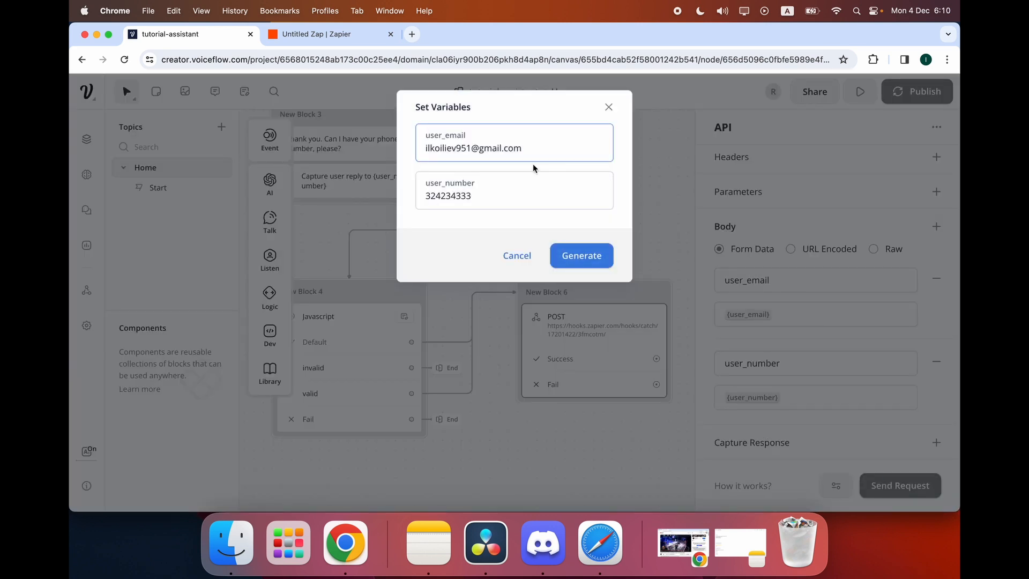
left_click(579, 256)
left_click(318, 56)
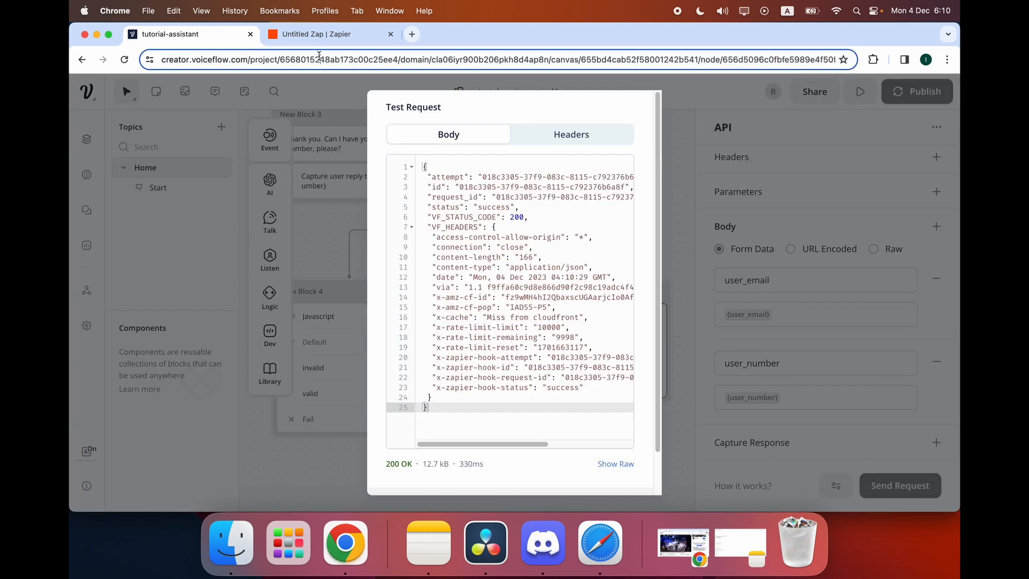
left_click(320, 36)
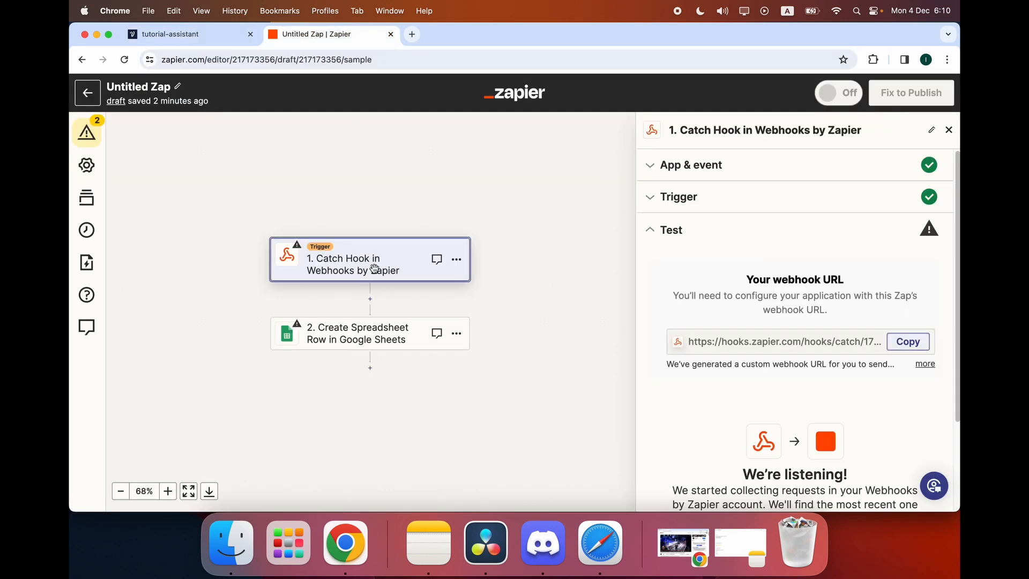
Test the Catch Hook trigger to pull in Voiceflow's test request A.
left_click(670, 197)
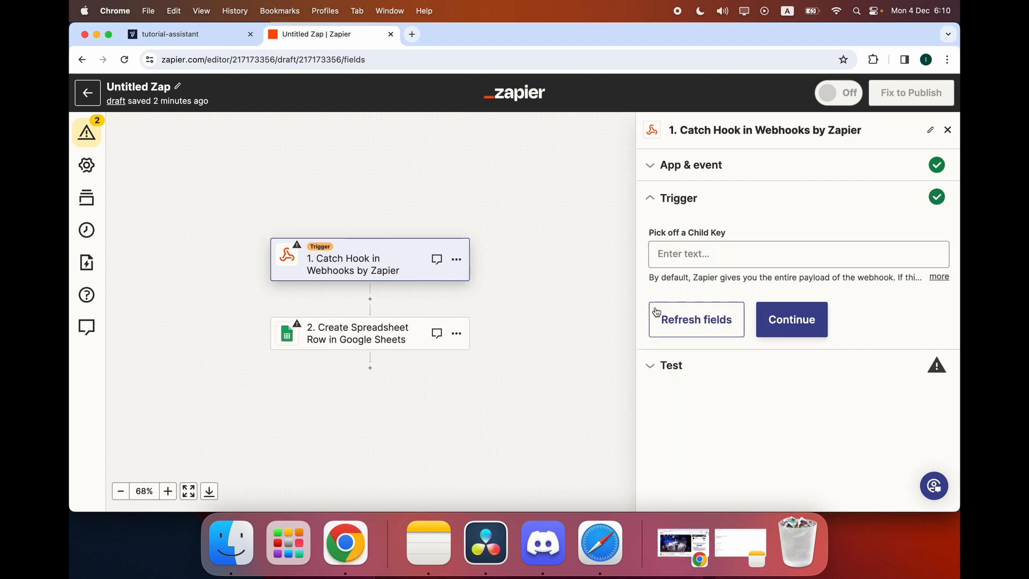
left_click(659, 369)
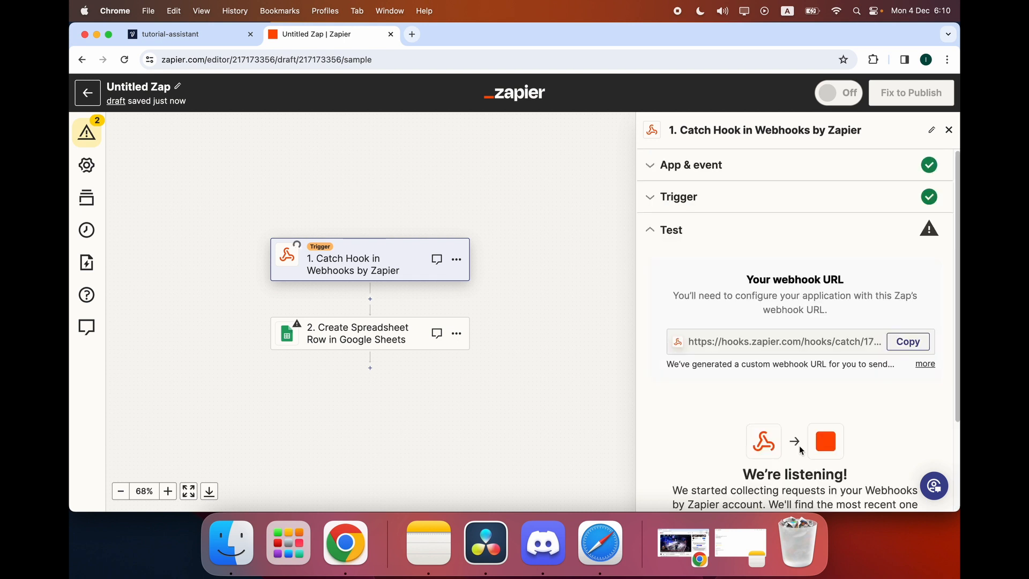
scroll(762, 311, "down", 2)
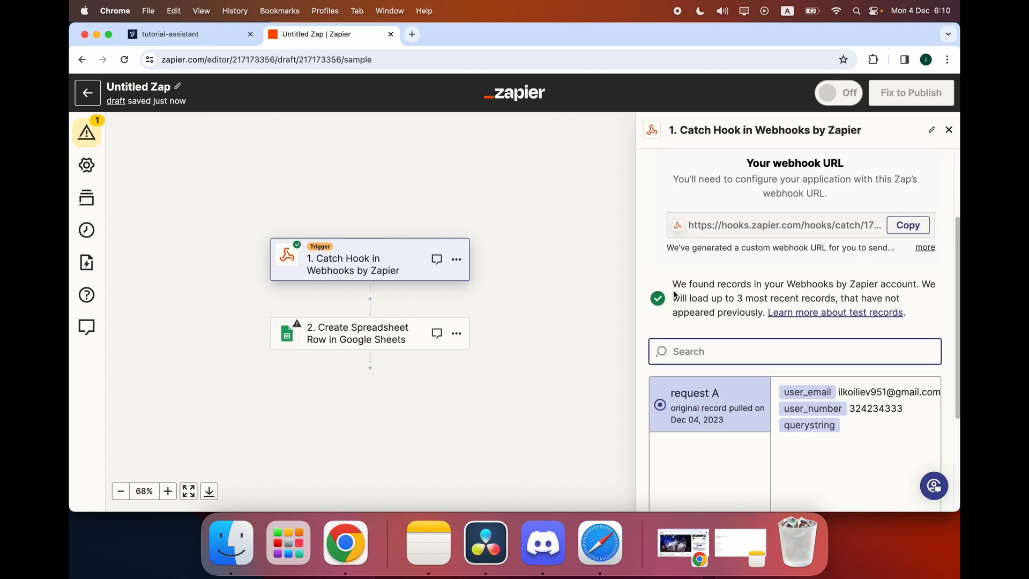
scroll(675, 297, "down", 3)
left_click_drag(918, 267, 844, 269)
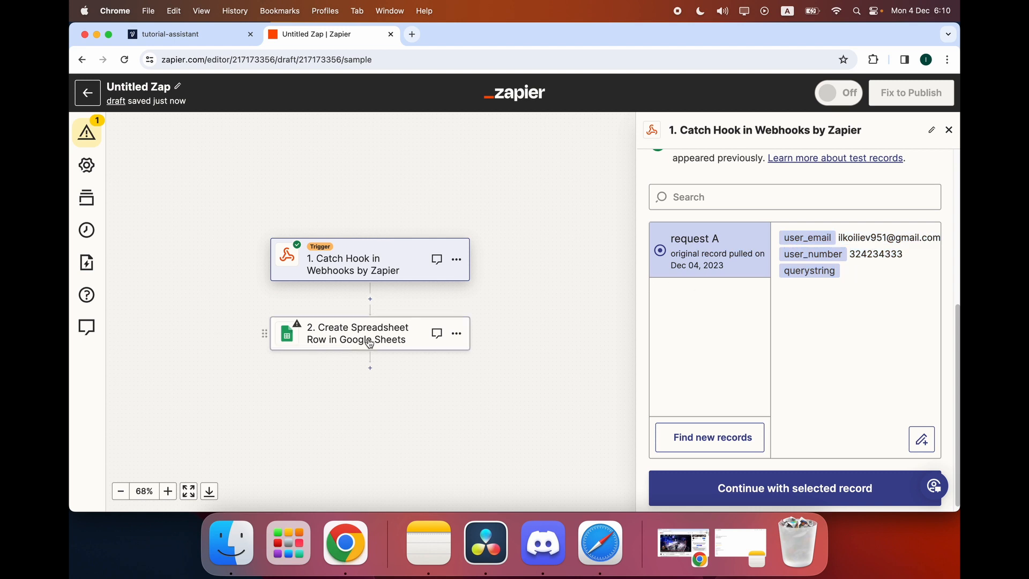
Test the Create Spreadsheet Row step, sending row 4 to Google Sheets.
left_click(339, 343)
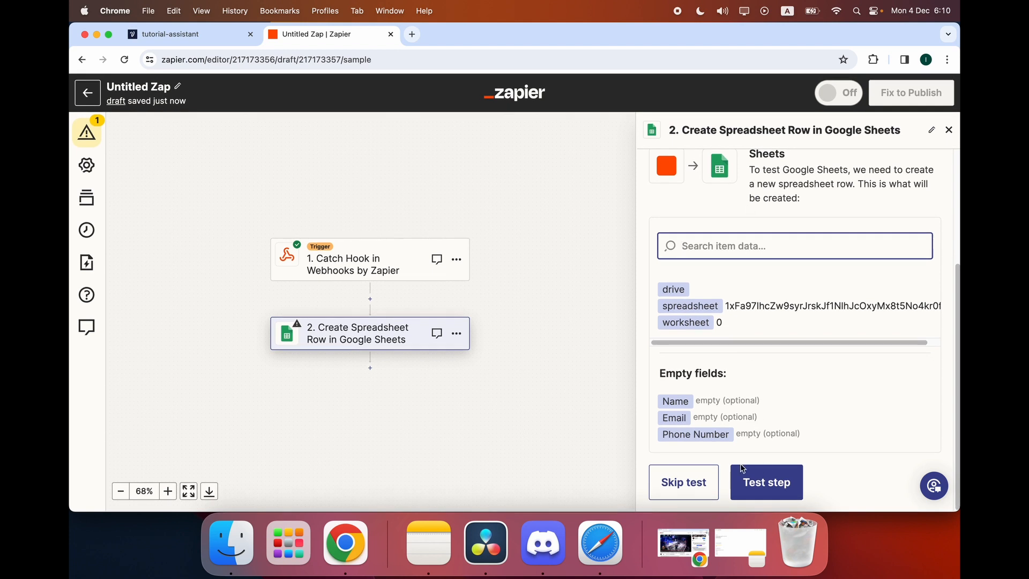
left_click(766, 483)
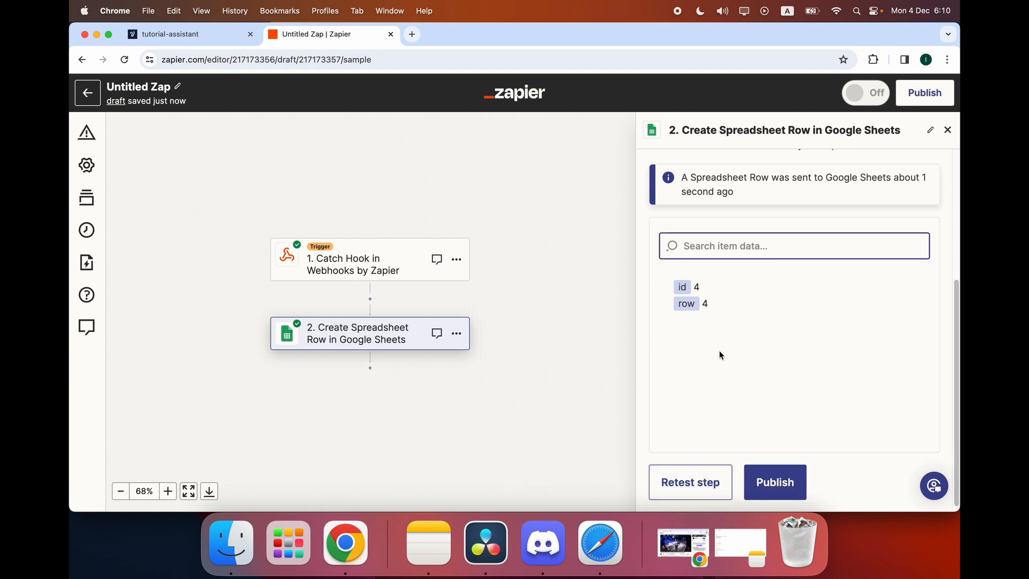
left_click(947, 129)
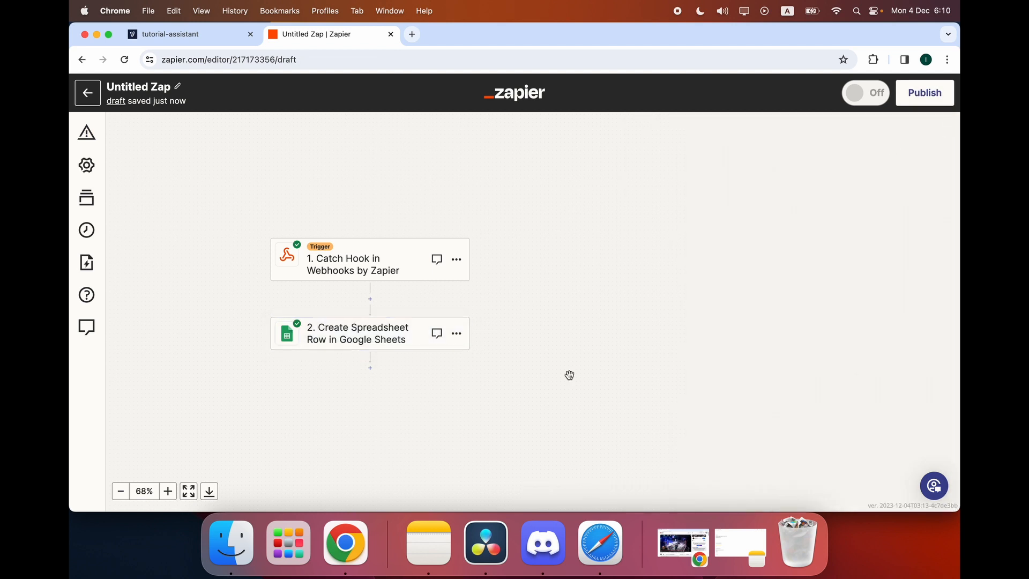
Reopen the Google Sheets step and continue past App & event and Account to its fields.
left_click(377, 330)
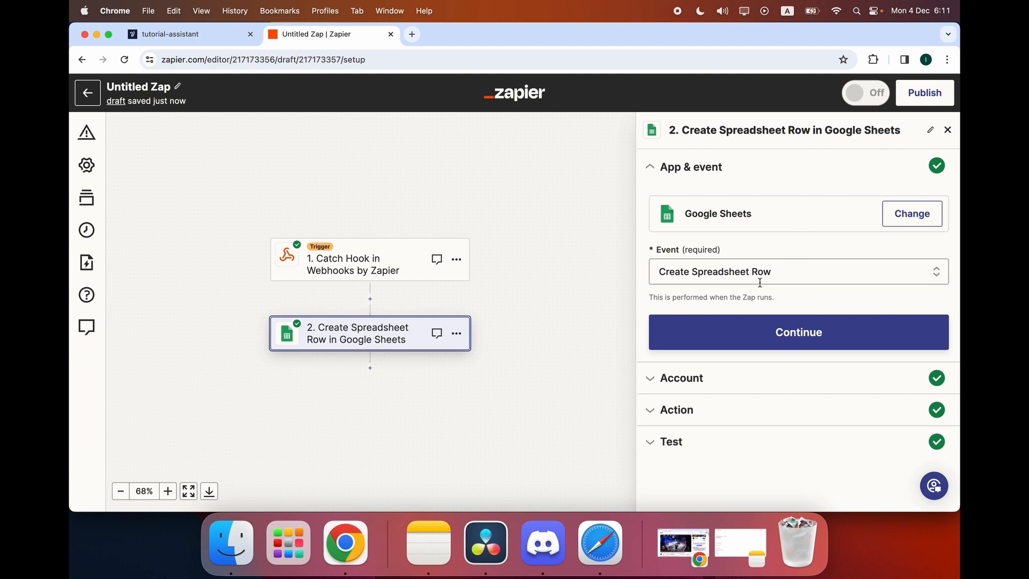
left_click(749, 328)
left_click(717, 364)
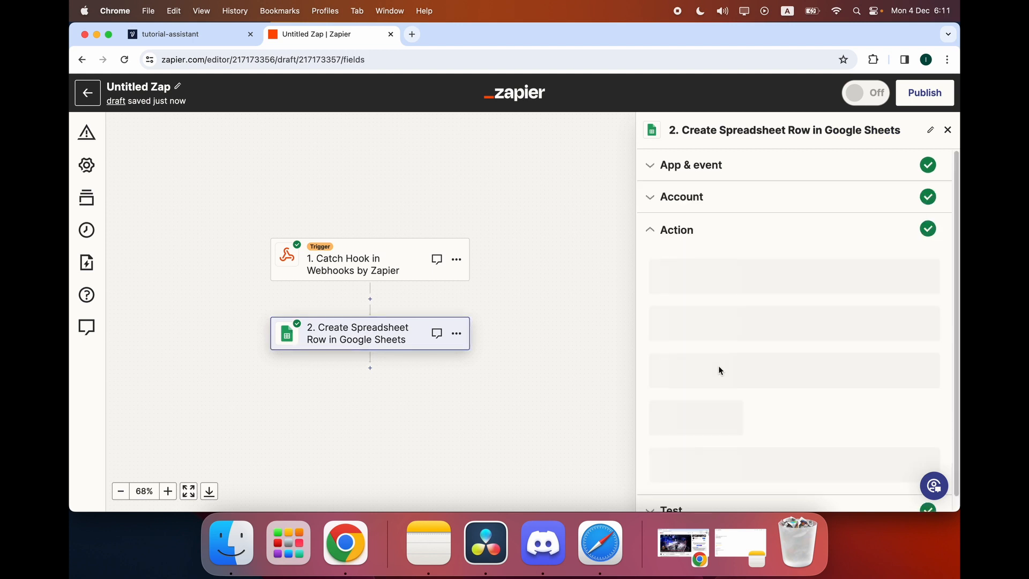
scroll(718, 366, "down", 4)
scroll(719, 365, "up", 8)
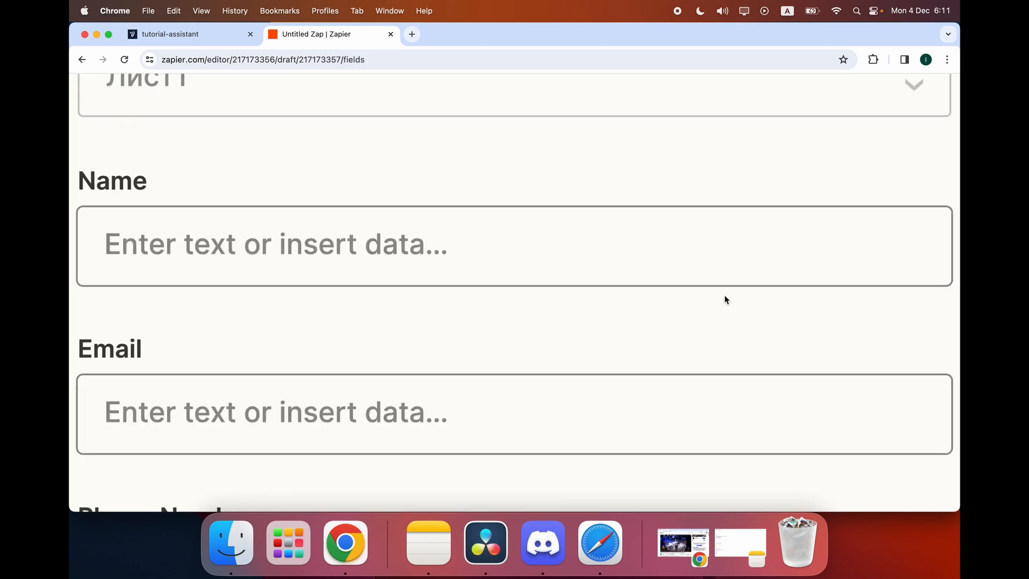
scroll(725, 297, "down", 1)
scroll(725, 304, "down", 5)
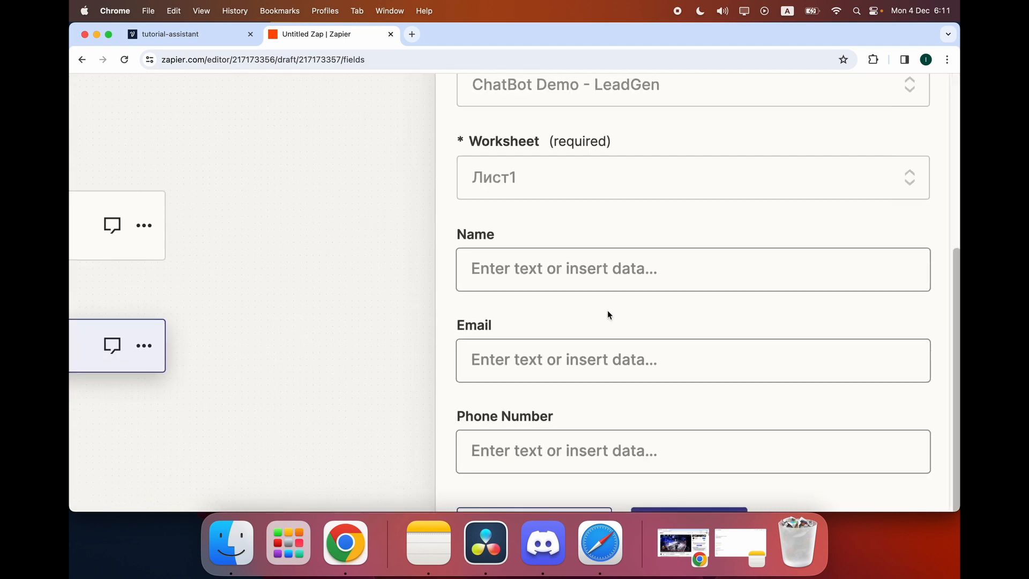
scroll(607, 311, "down", 5)
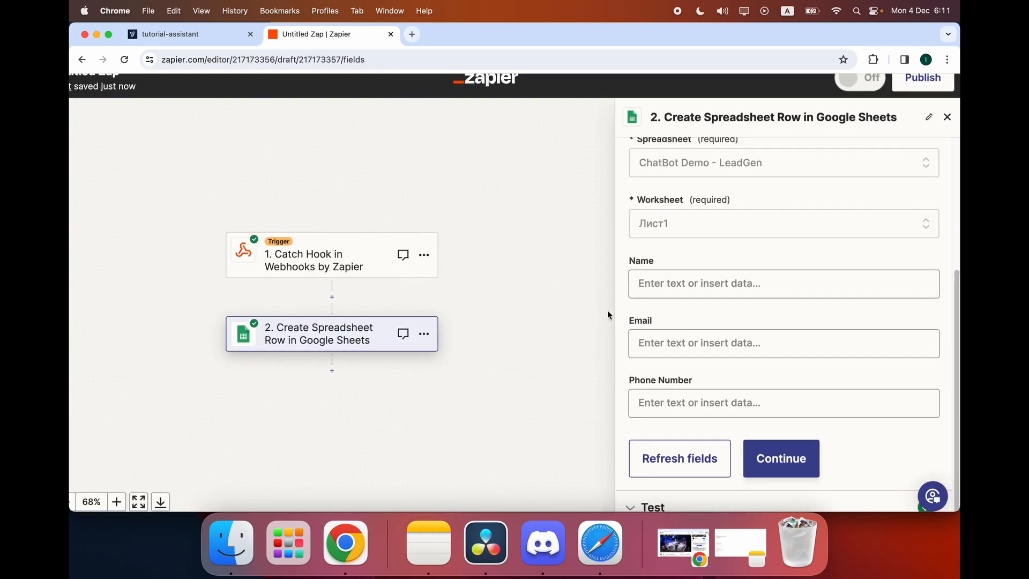
scroll(607, 309, "down", 1)
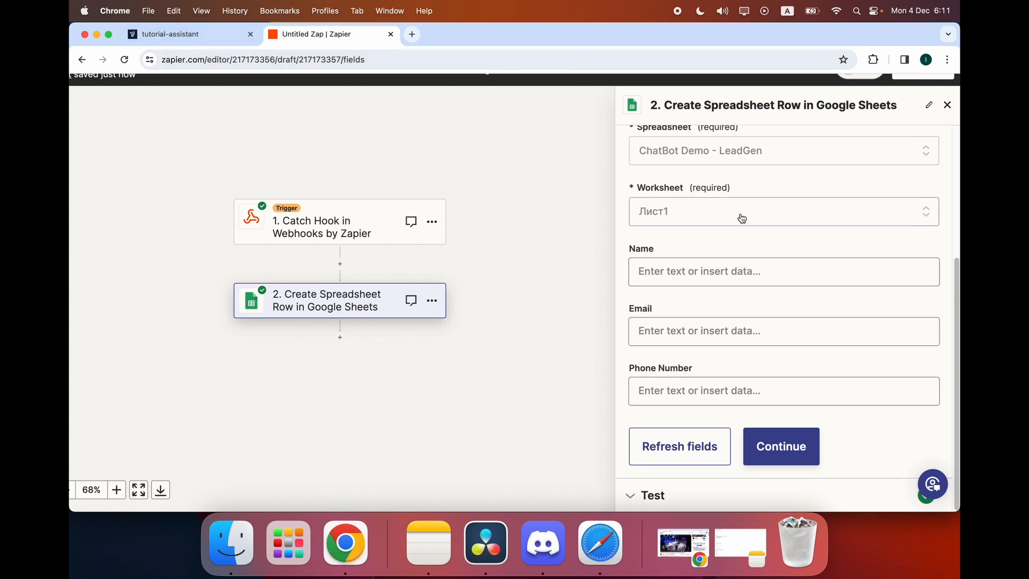
Map User Email into Email and User Number into Phone Number, then retest the step.
left_click(663, 333)
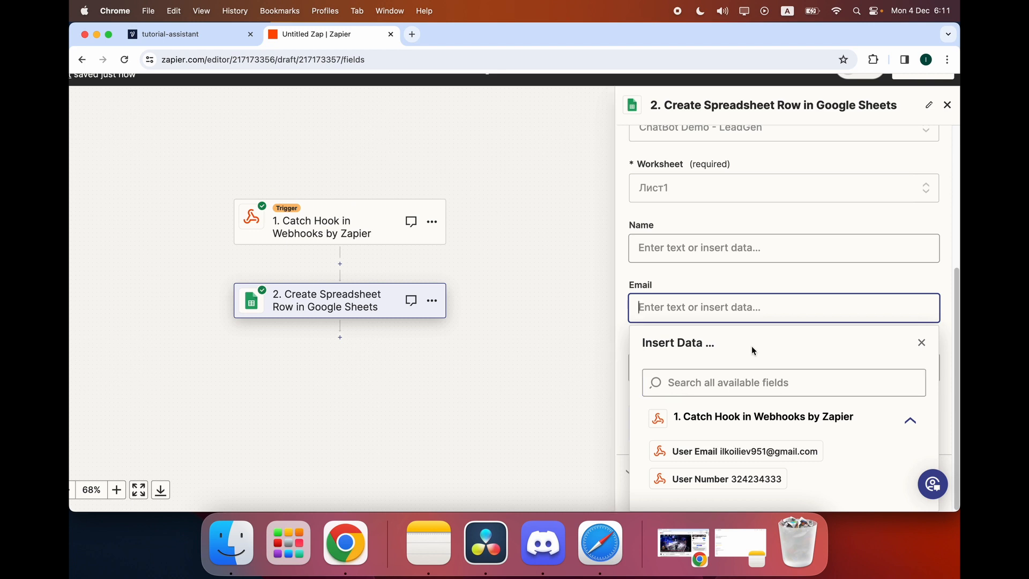
left_click(750, 453)
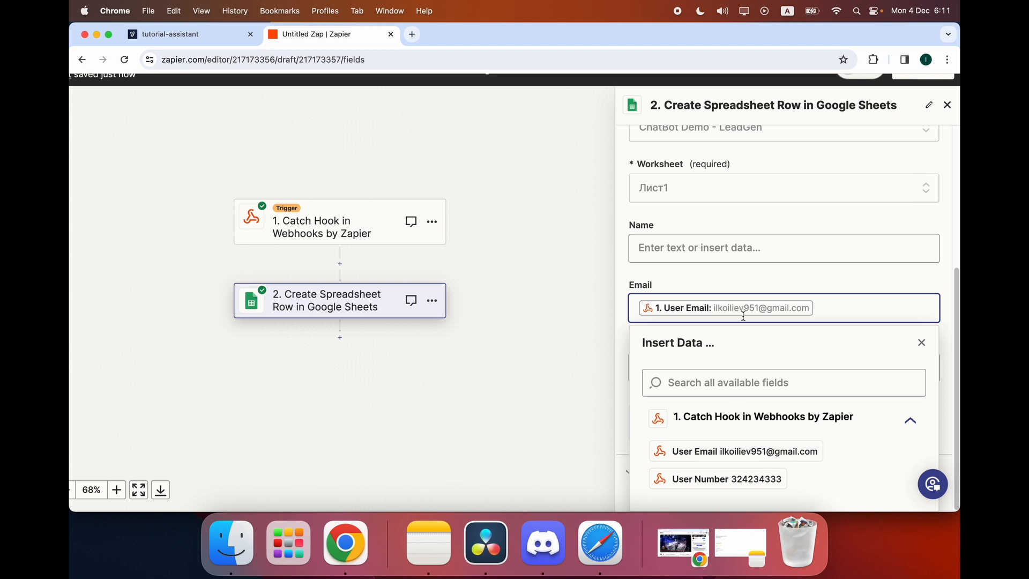
left_click(767, 273)
left_click(587, 354)
left_click(645, 388)
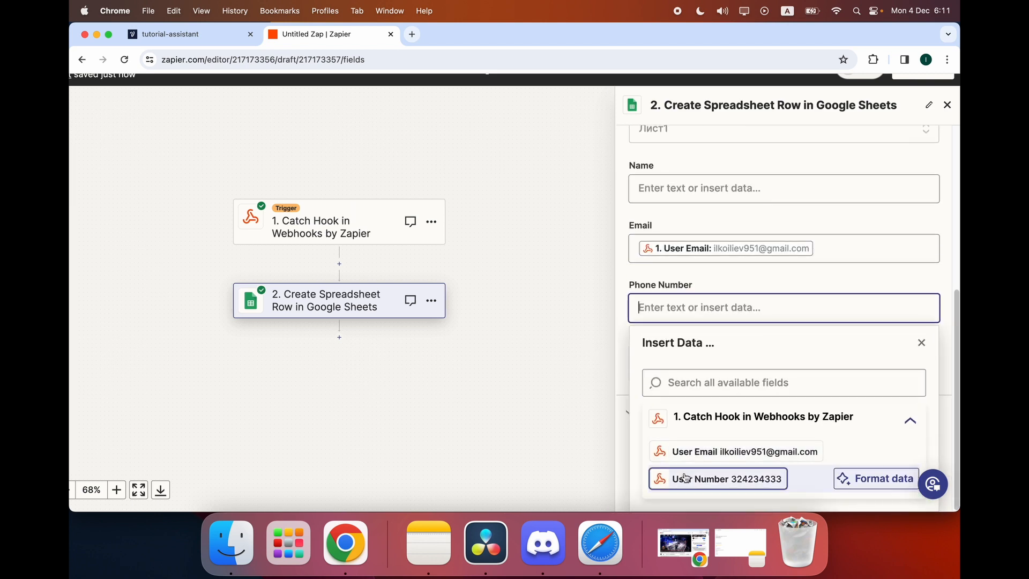
left_click(685, 478)
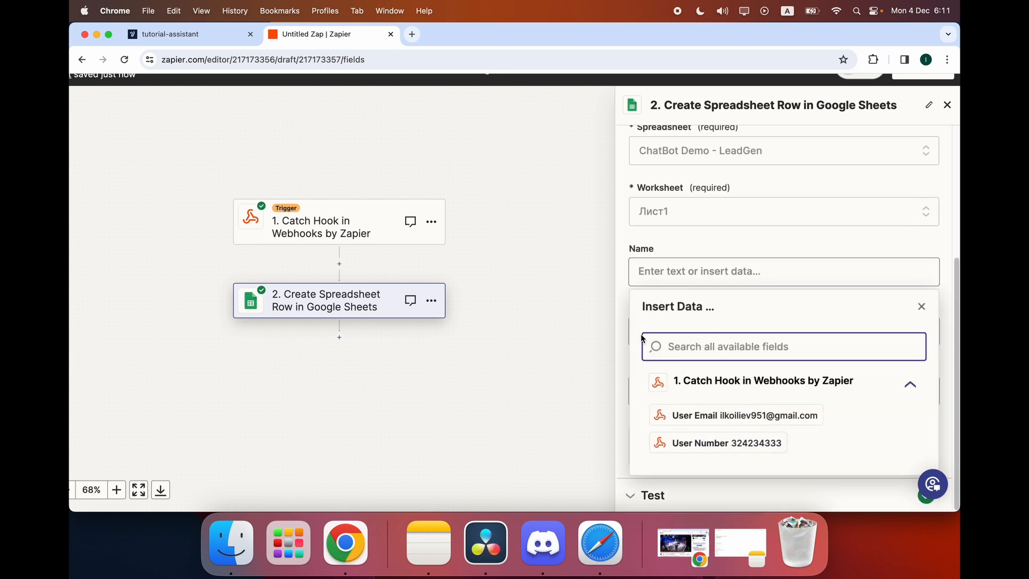
left_click(613, 324)
left_click(782, 444)
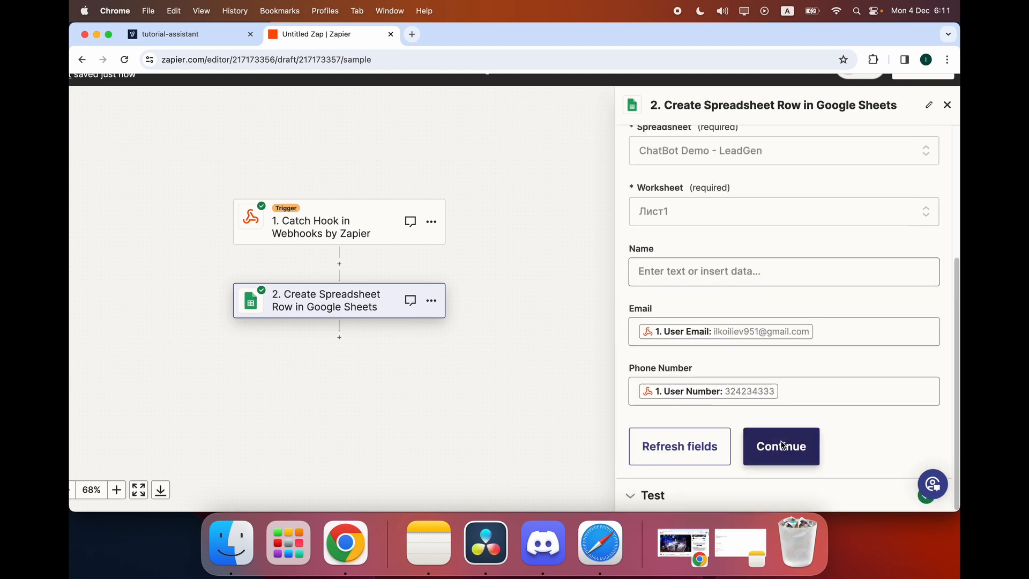
left_click(680, 470)
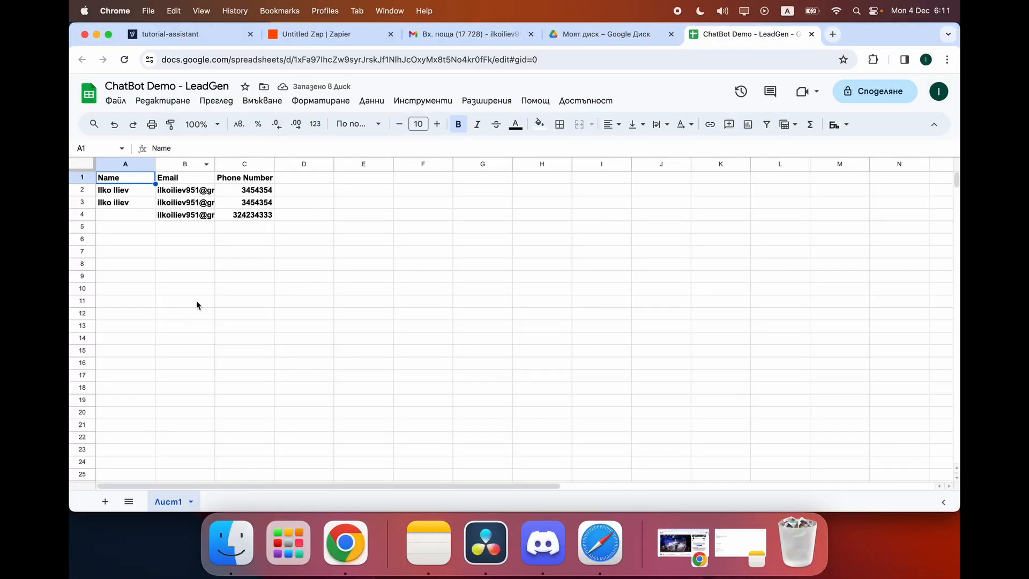
Check the new lead's email and phone number in sheet cells B4 and C4.
mouse_move(177, 208)
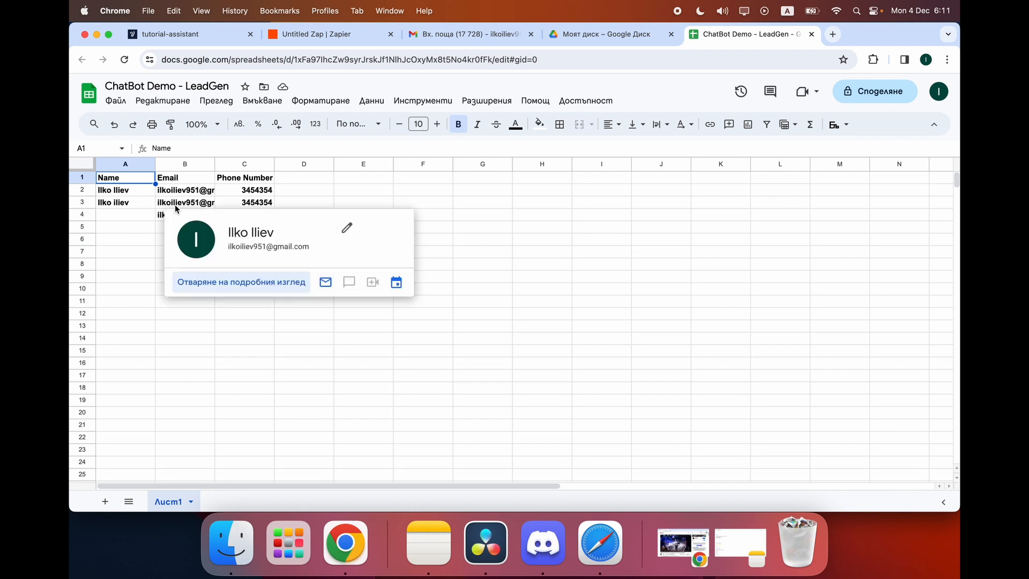
left_click(191, 216)
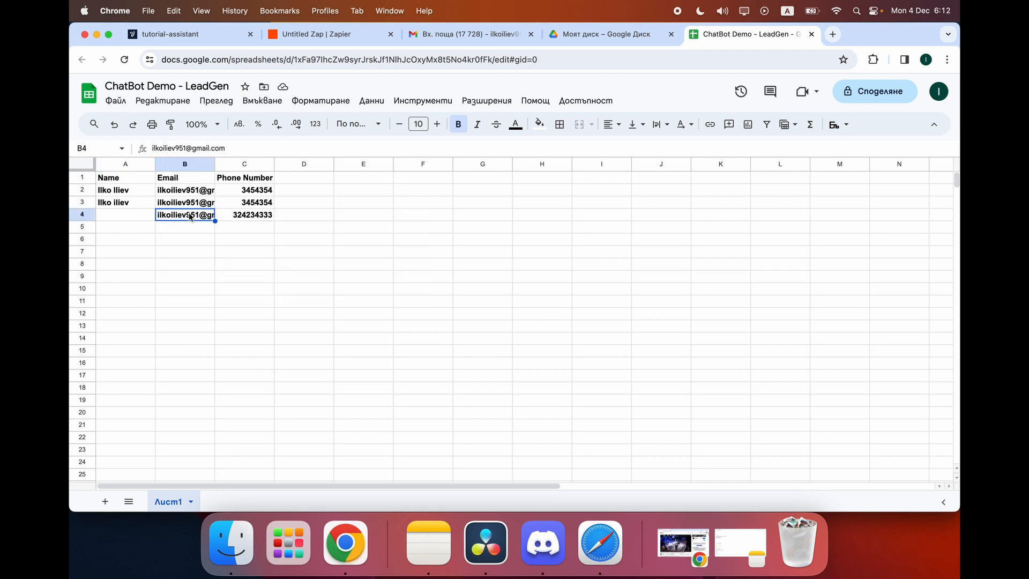
left_click(236, 216)
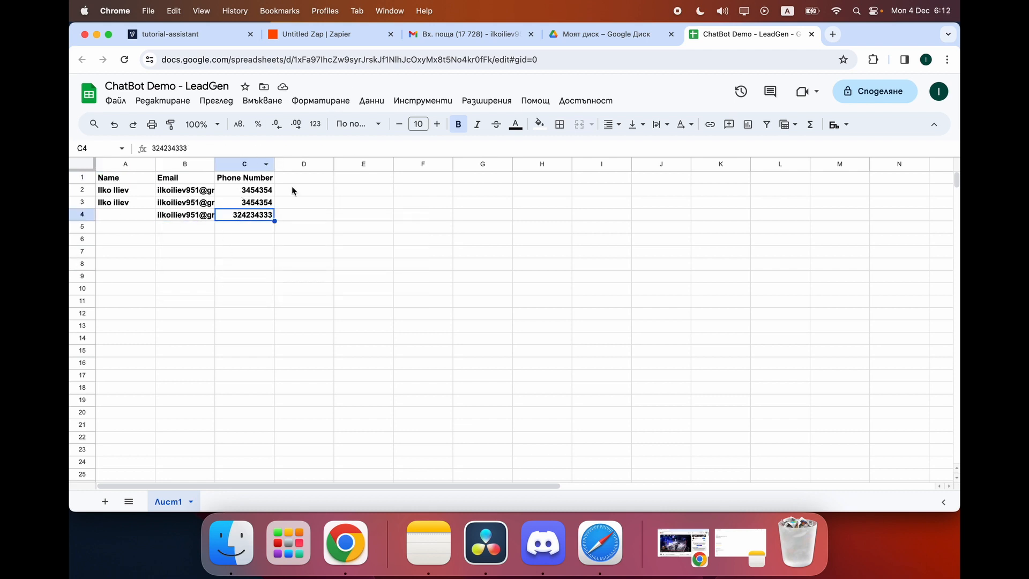
Return to Voiceflow and close the Test Request results and the API step settings.
left_click(471, 34)
left_click(332, 34)
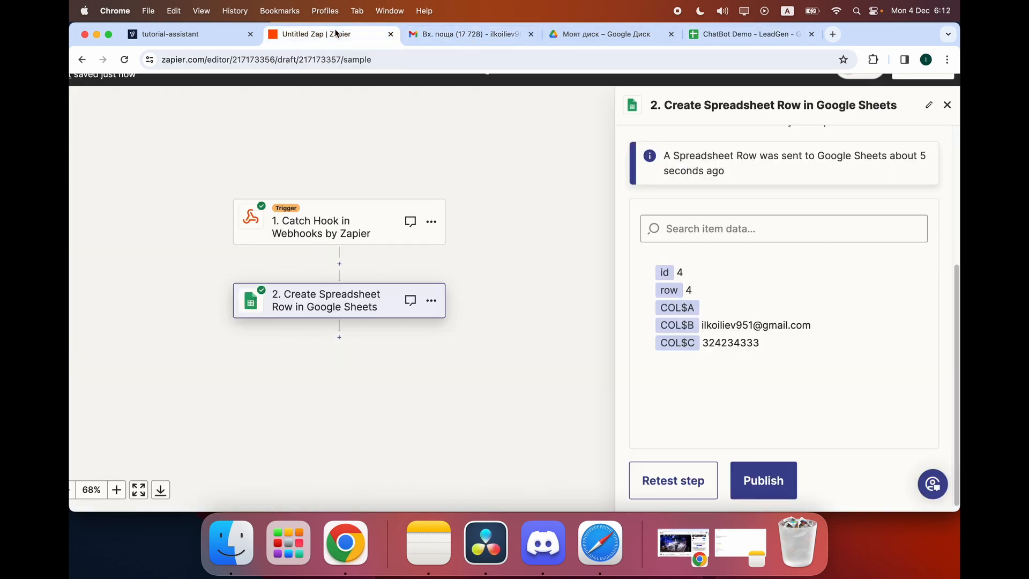
left_click(217, 36)
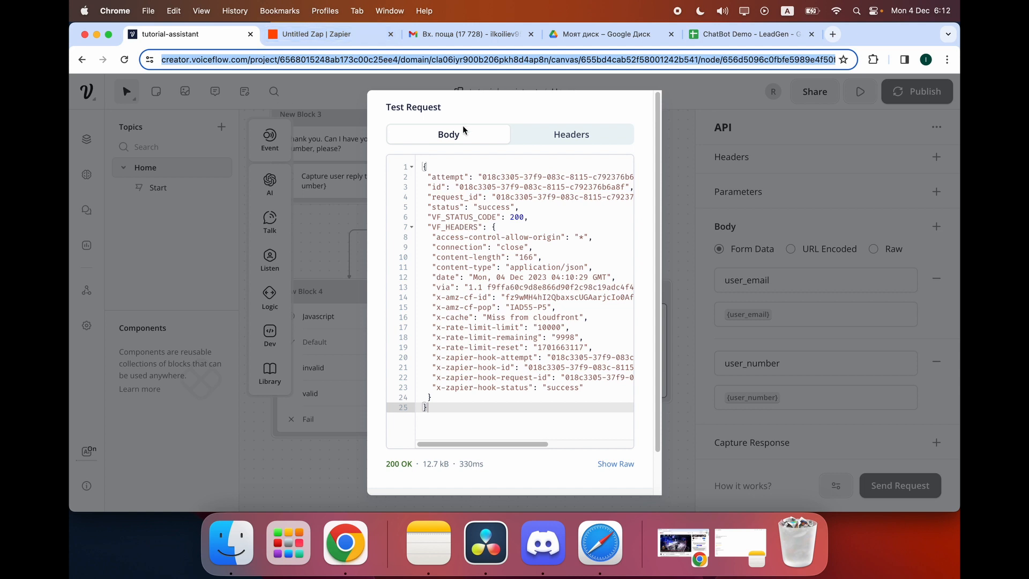
left_click(722, 147)
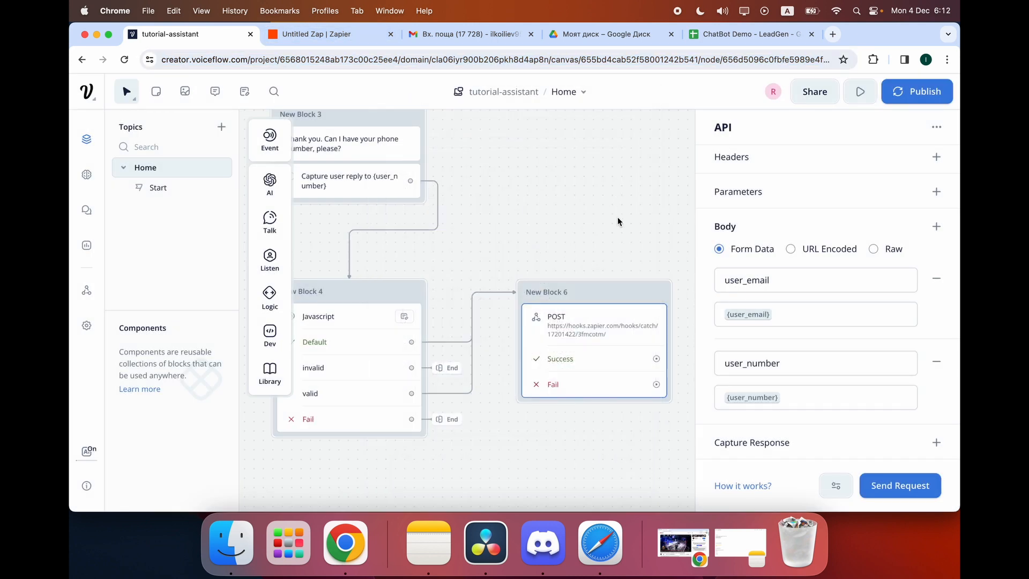
left_click(617, 217)
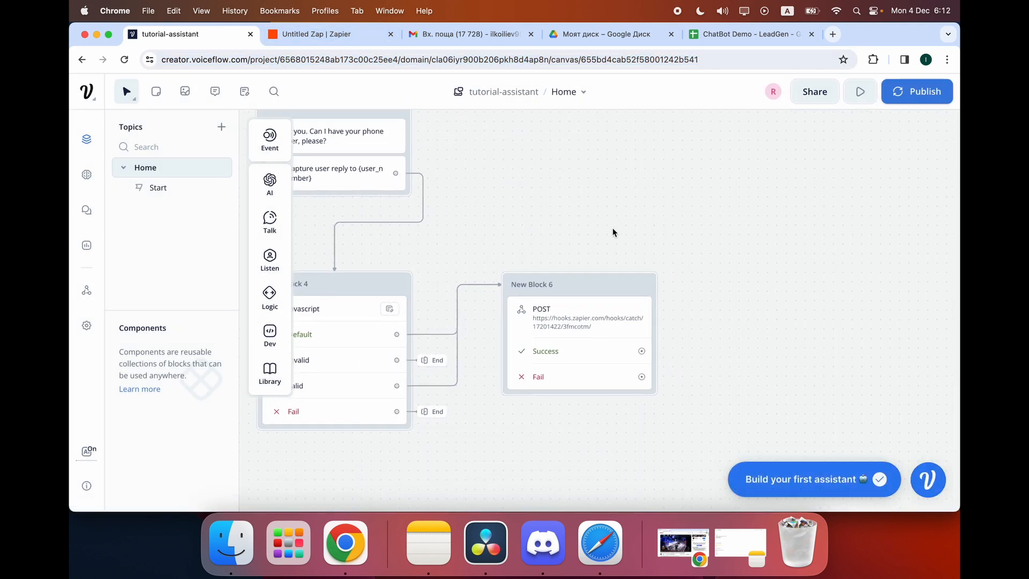
scroll(526, 221, "right", 2)
scroll(527, 220, "down", 1)
scroll(527, 220, "up", 1)
scroll(527, 220, "down", 3)
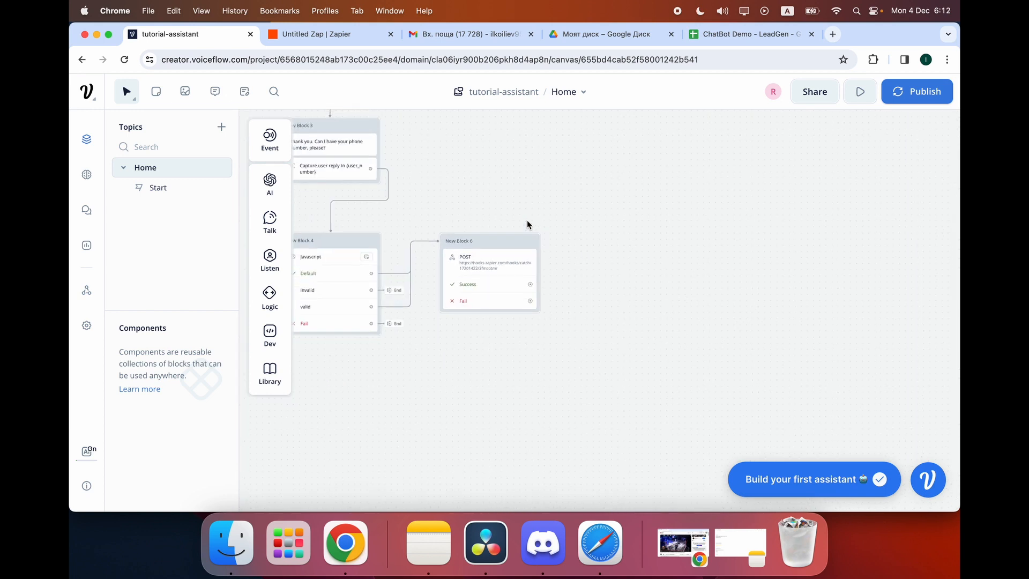
scroll(526, 220, "up", 1)
Connect the POST block's Fail port to an End step.
left_click(529, 342)
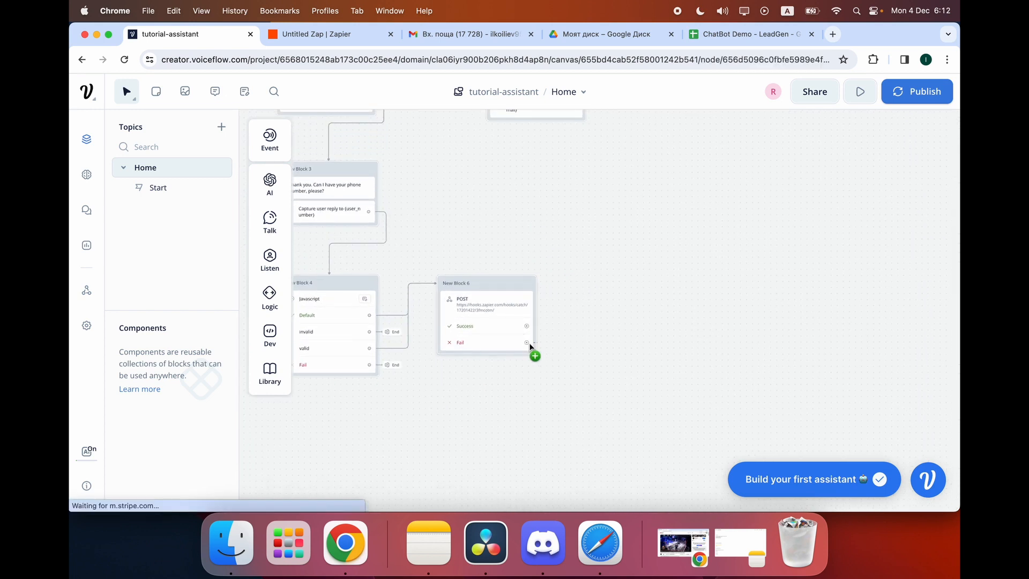
left_click_drag(528, 343, 554, 342)
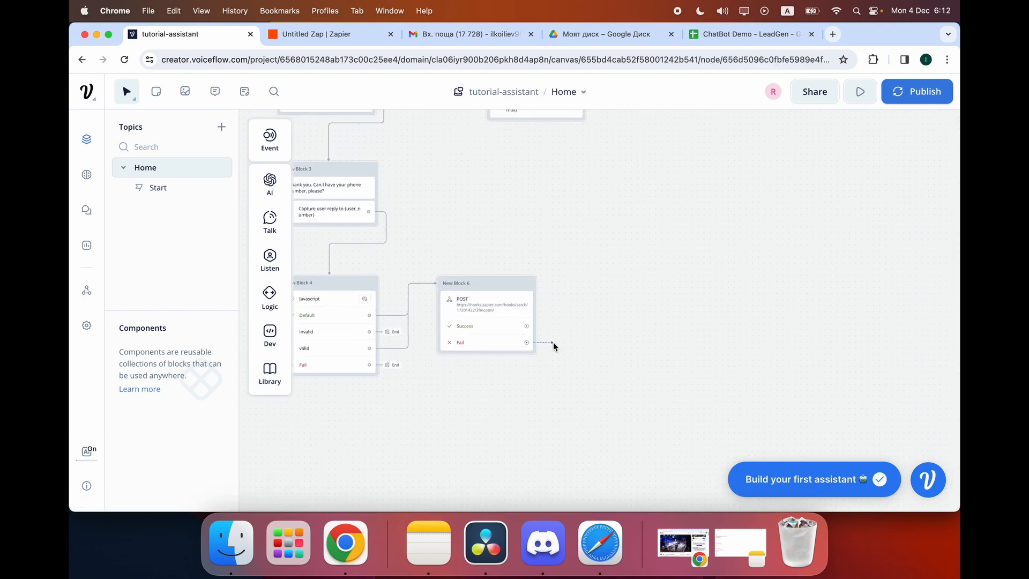
mouse_move(594, 327)
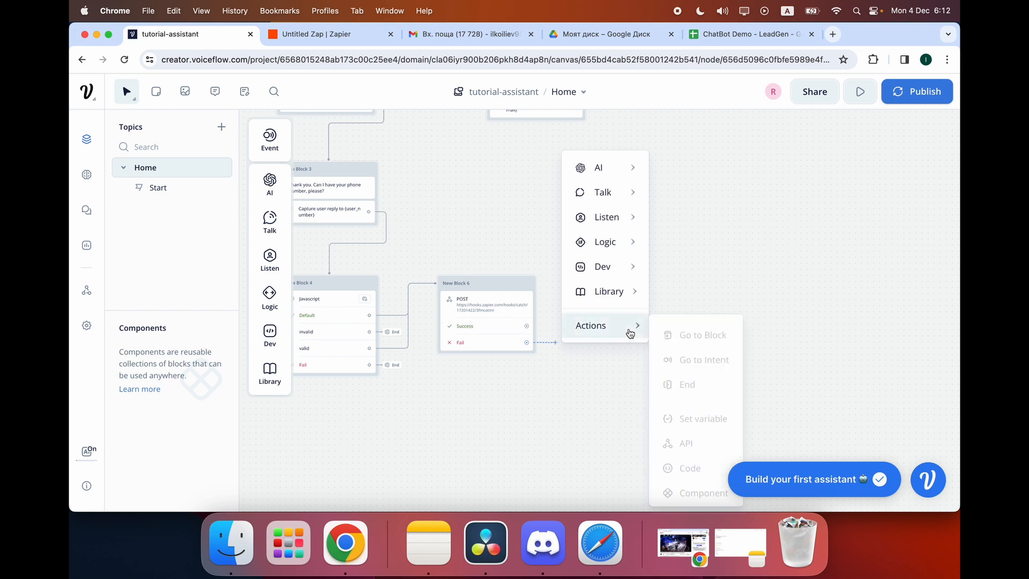
left_click(688, 382)
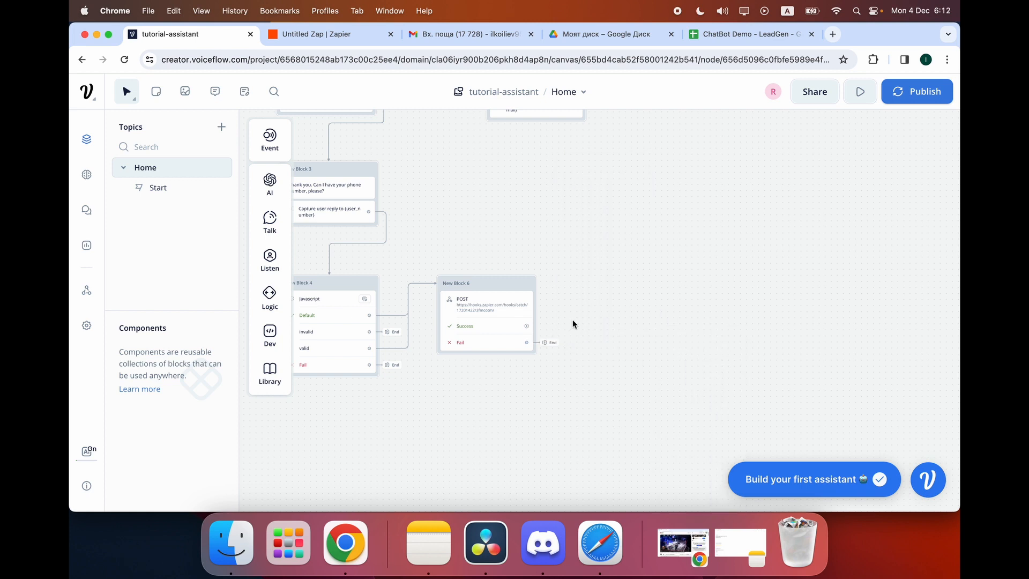
left_click_drag(525, 325, 630, 325)
mouse_move(687, 165)
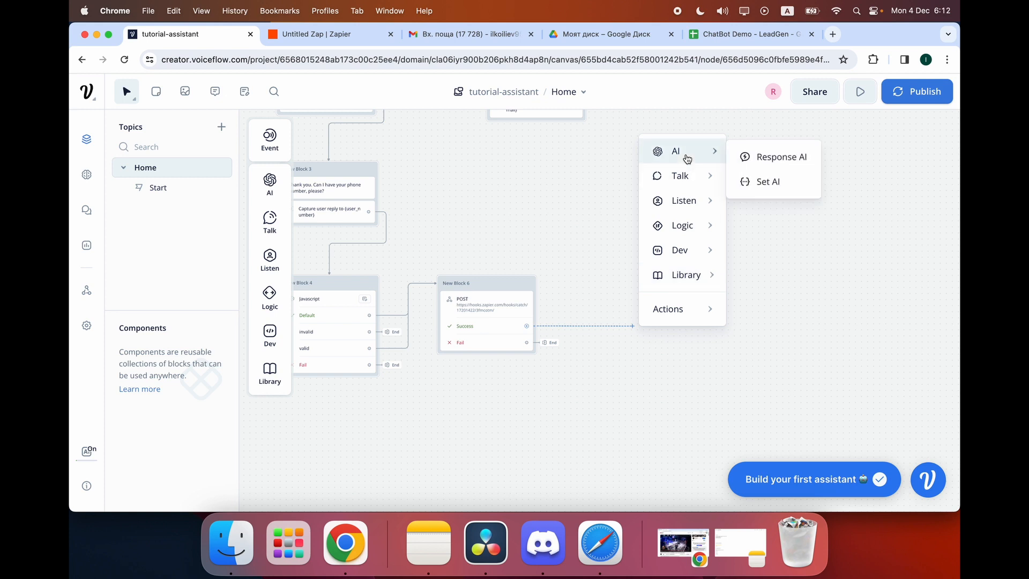
left_click(751, 168)
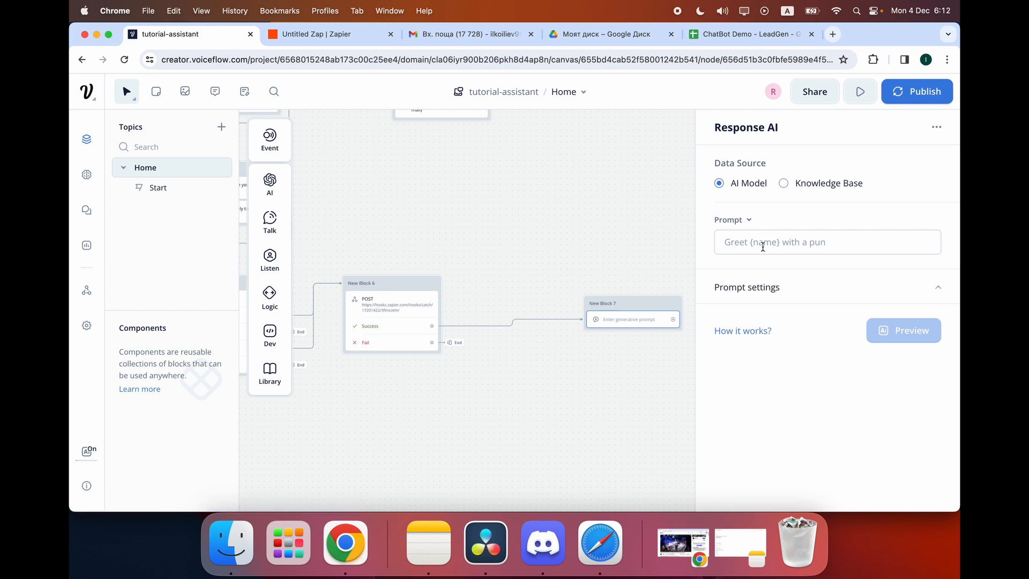
left_click(830, 184)
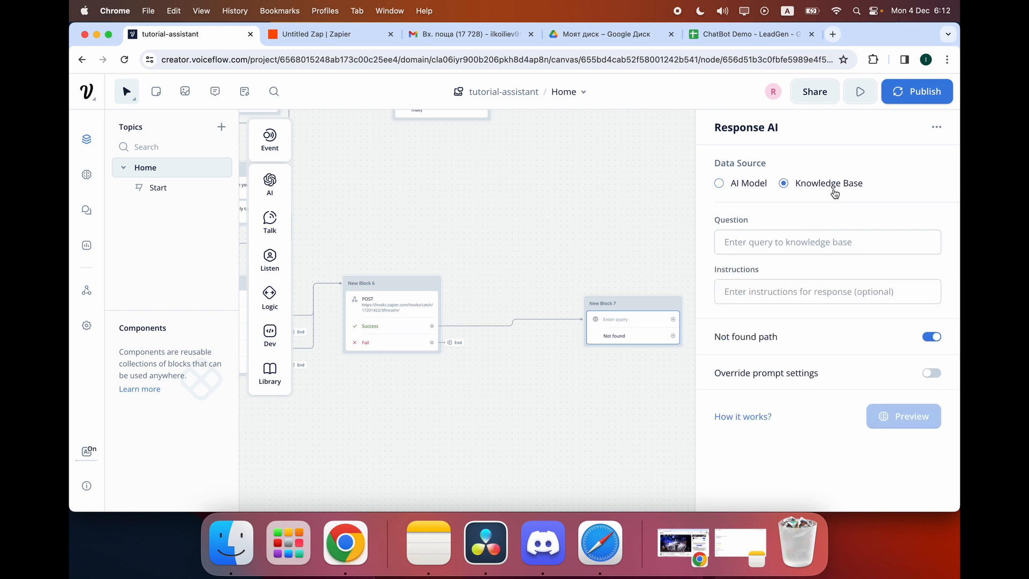
left_click(773, 243)
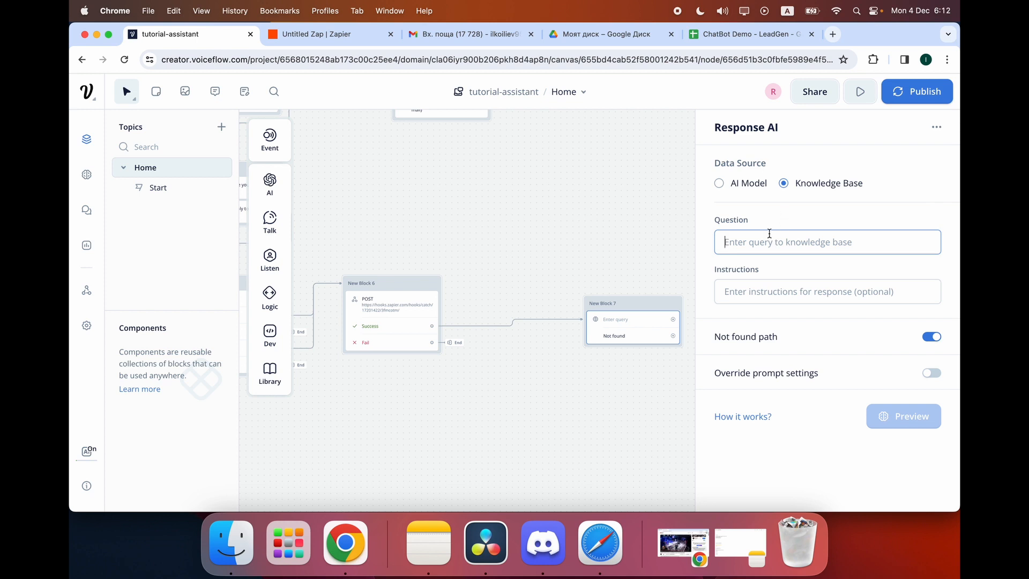
left_click(576, 282)
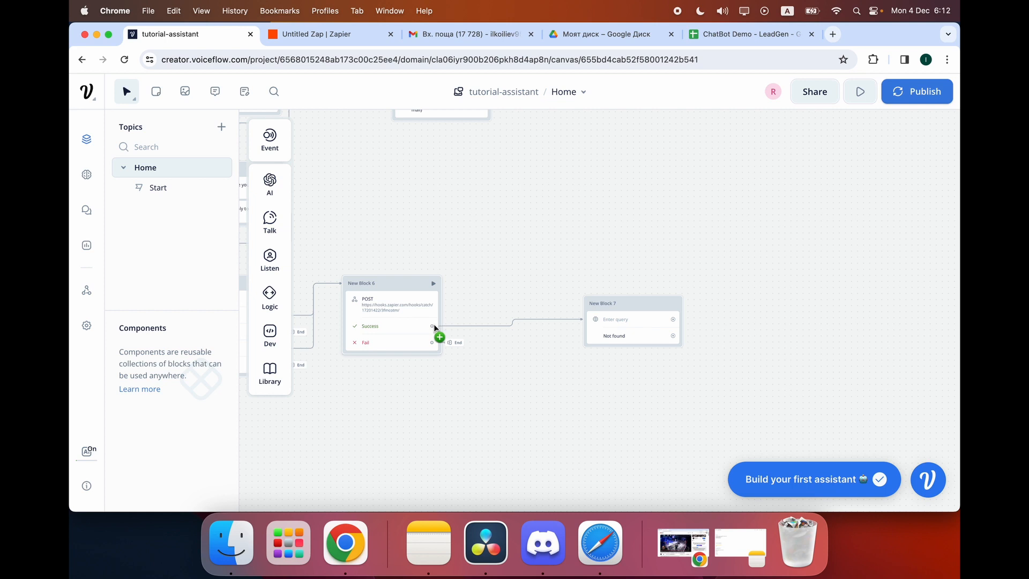
left_click(679, 324)
left_click(802, 249)
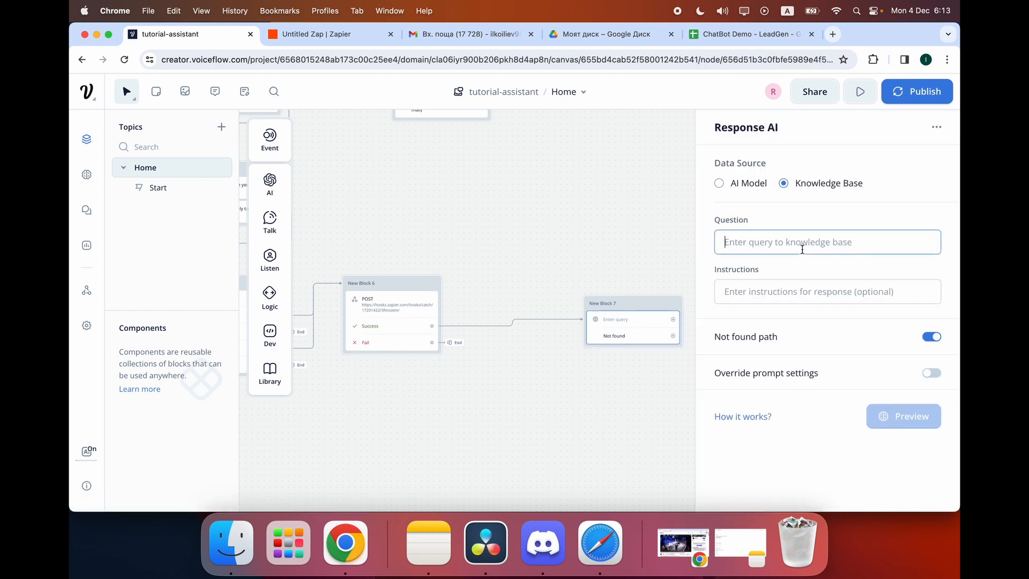
type("{la")
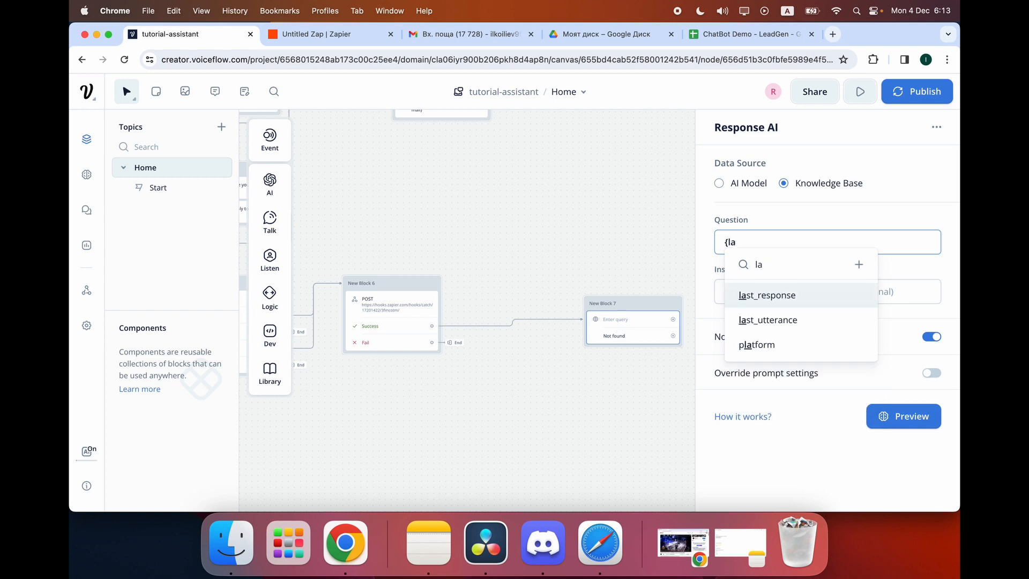
key("Down")
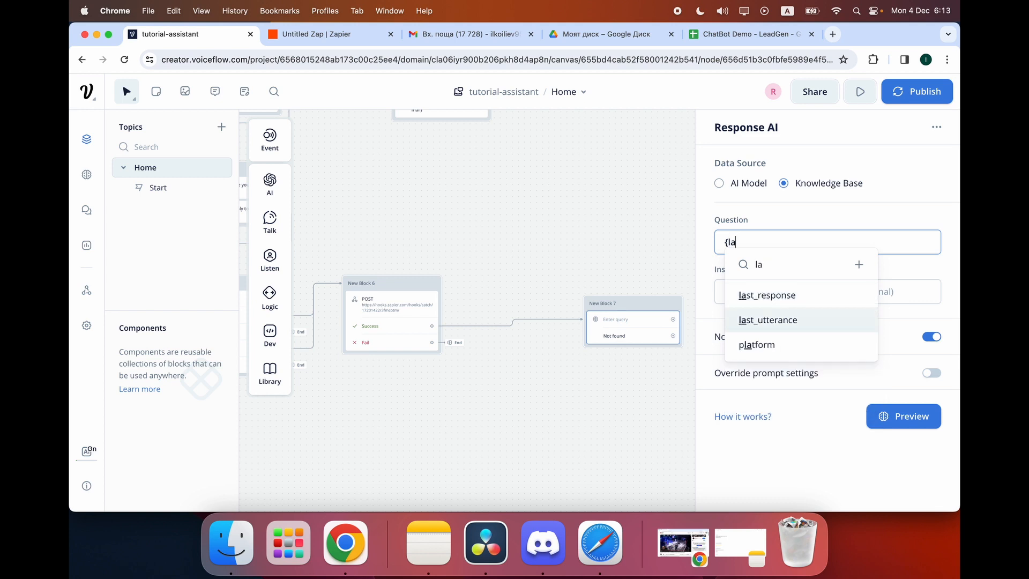
left_click(624, 235)
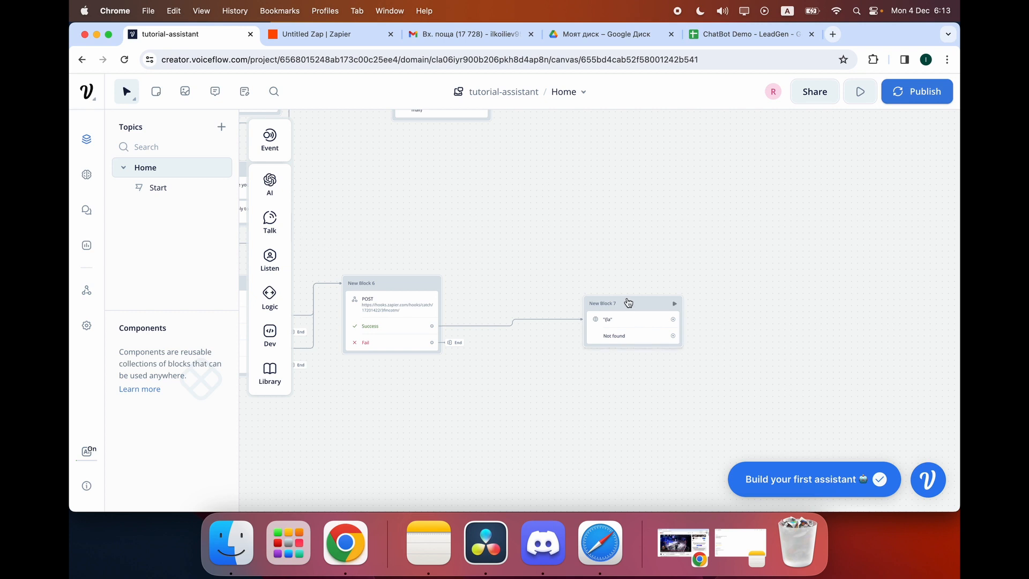
left_click_drag(624, 301, 724, 302)
left_click_drag(802, 268, 661, 366)
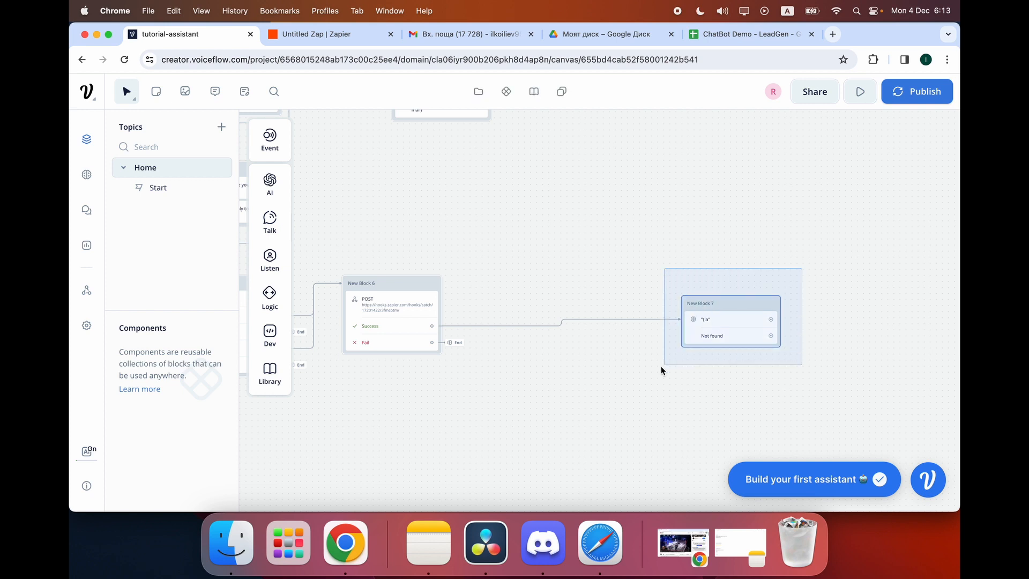
Replace the old New Block 7 with a fresh Text step on the canvas.
key("Delete")
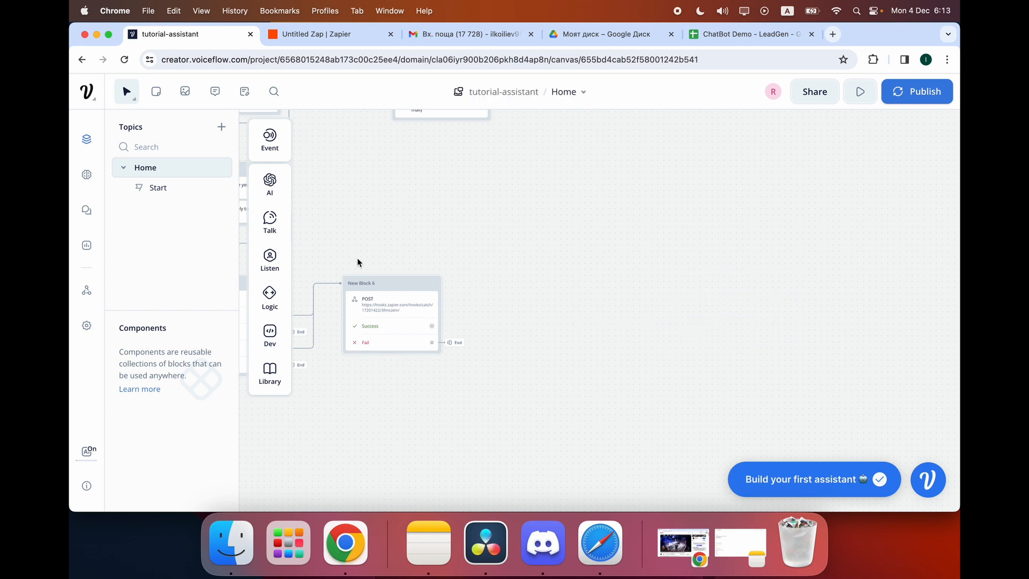
mouse_move(273, 222)
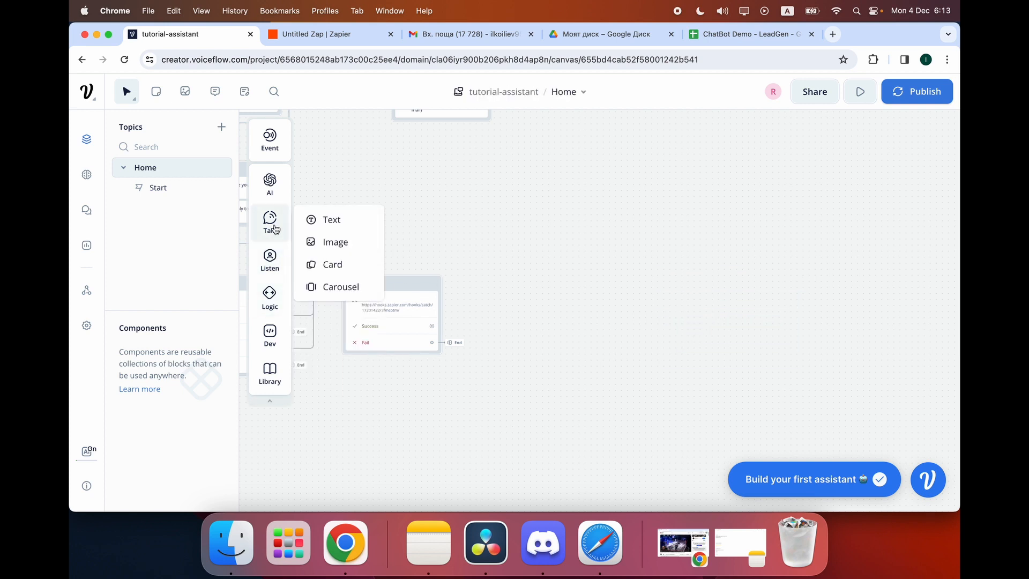
left_click_drag(327, 218, 566, 297)
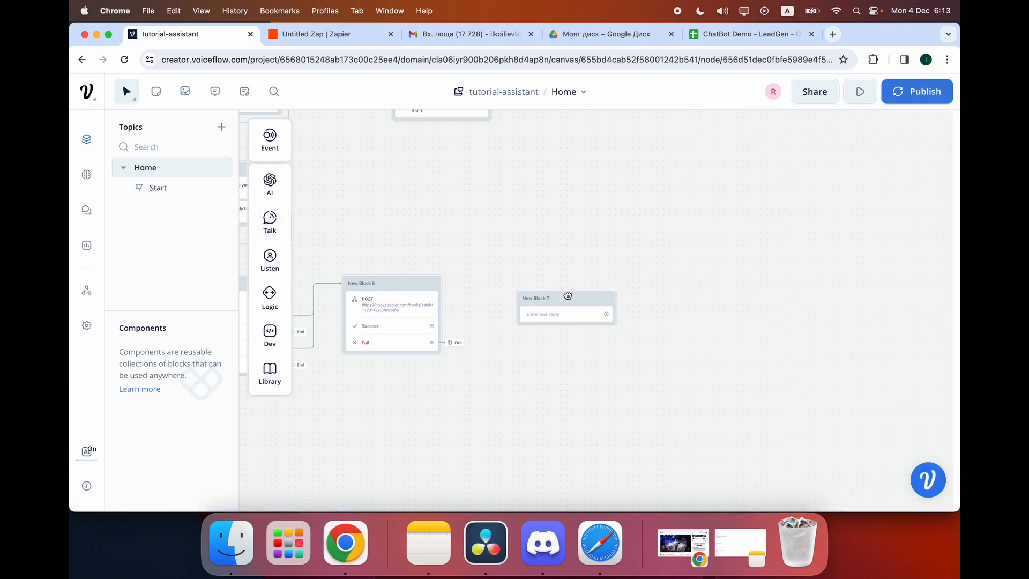
left_click(562, 316)
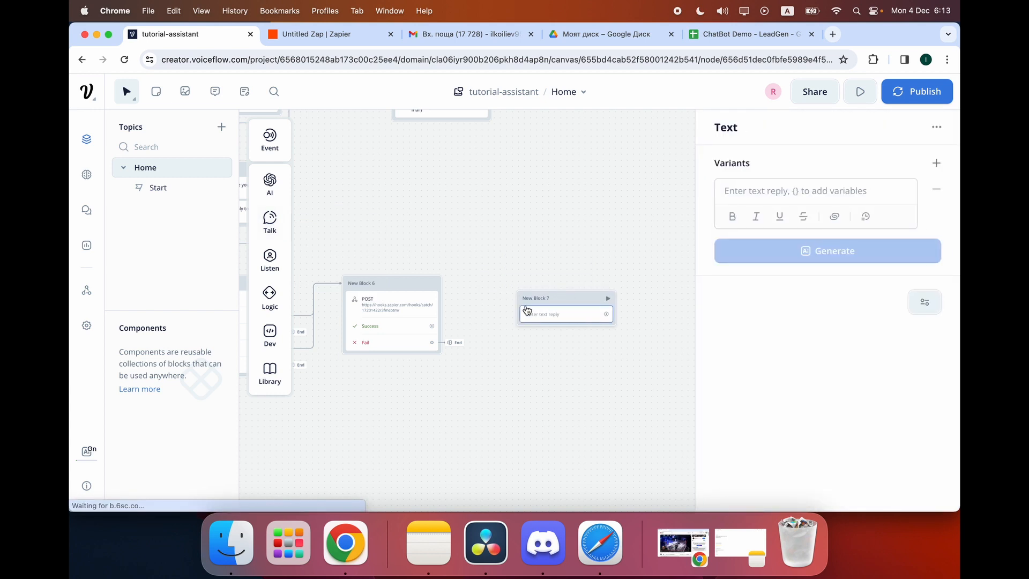
scroll(527, 311, "left", 2)
scroll(527, 305, "right", 1)
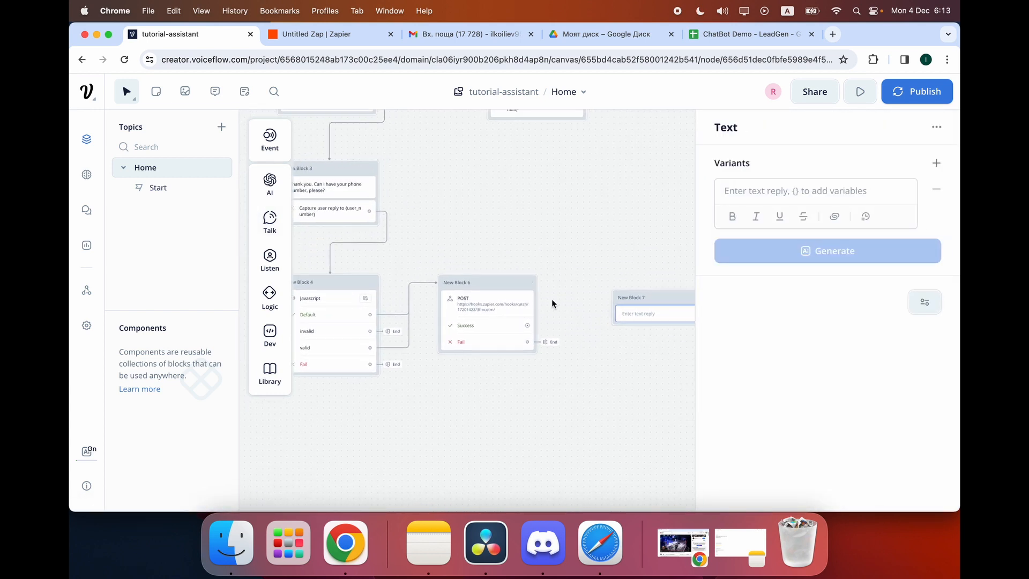
scroll(553, 303, "right", 2)
key("n")
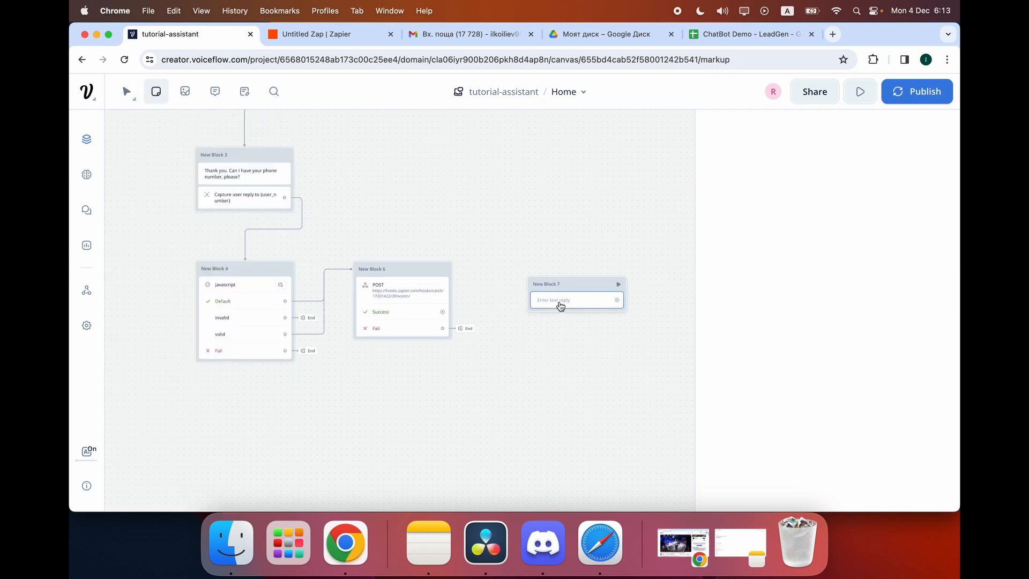
Write the reply 'Thank you. Please give as many details about your question as possible.'.
left_click(566, 305)
left_click(819, 202)
type("Thank you.")
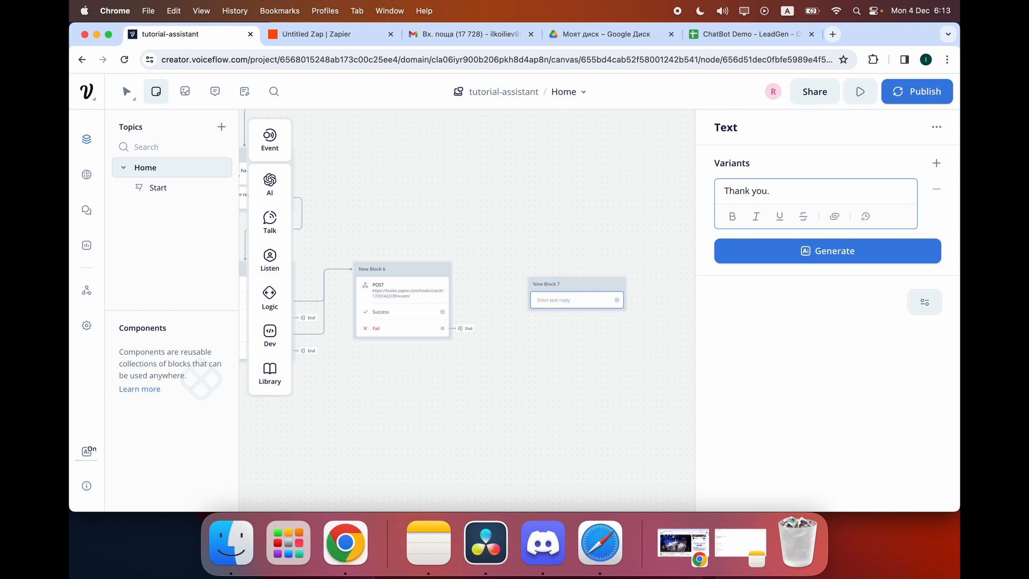
type("Please give me as a")
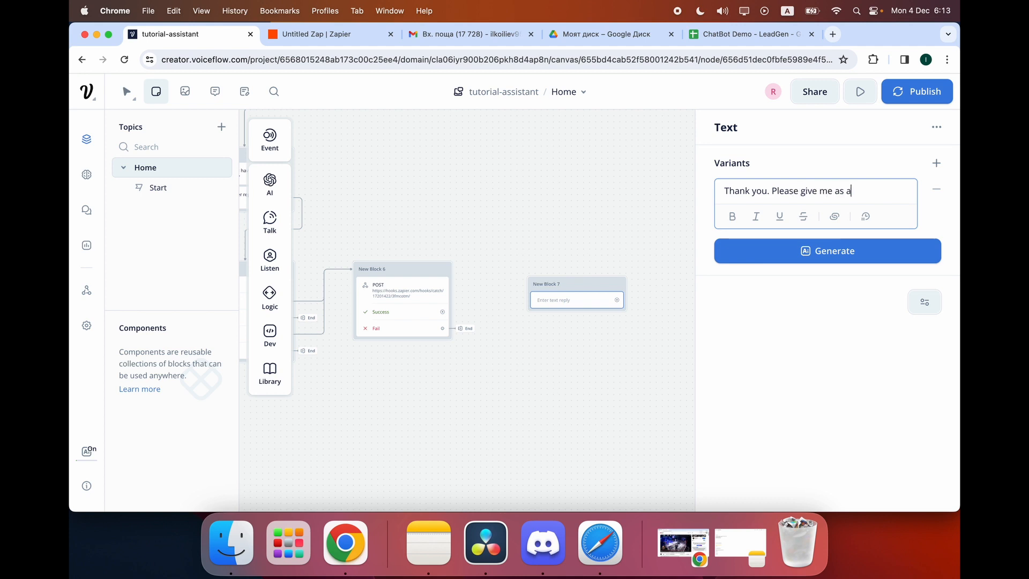
key("BackSpace")
key("BackSpace")
key("BackSpace")
type("as many question")
key("BackSpace")
key("BackSpace")
key("BackSpace")
key("BackSpace")
key("BackSpace")
key("BackSpace")
type("details about ")
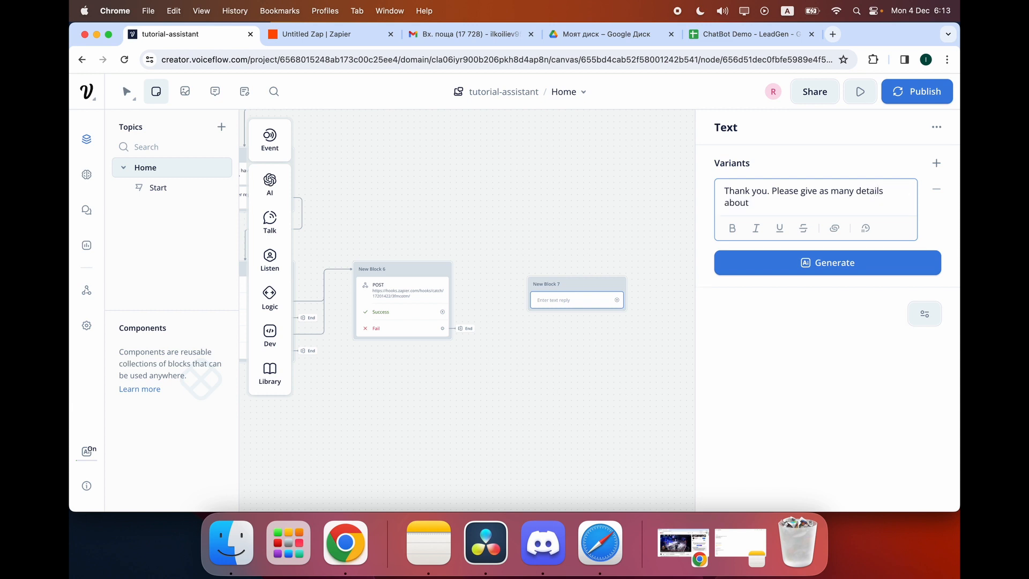
type("your question as ")
type("possinke")
key("BackSpace")
key("BackSpace")
key("BackSpace")
type("n")
left_click(676, 193)
Add a Capture step to New Block 7 to record the user's reply.
left_click(606, 309)
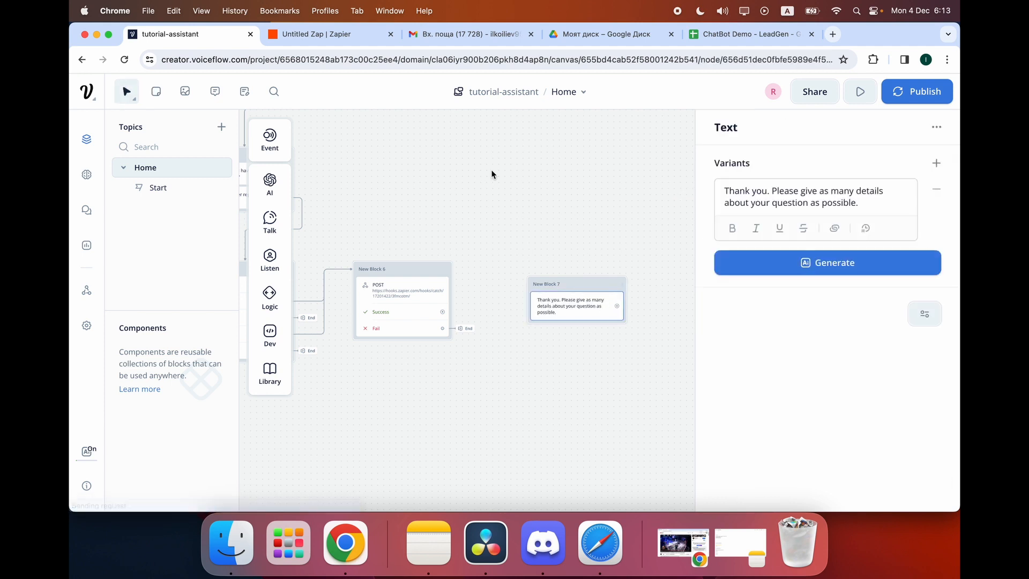
mouse_move(270, 227)
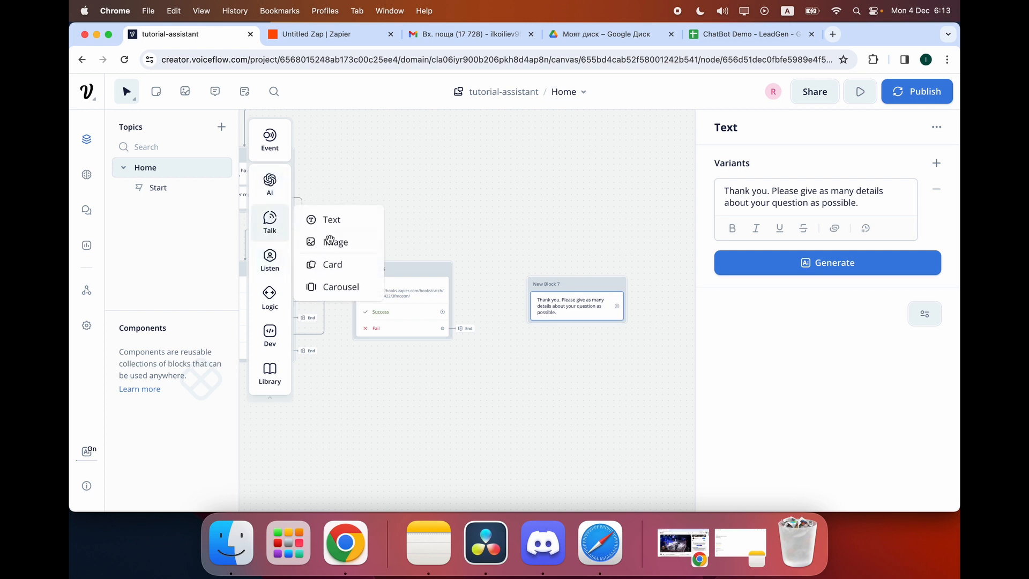
mouse_move(272, 259)
left_click_drag(338, 302, 576, 312)
left_click(551, 211)
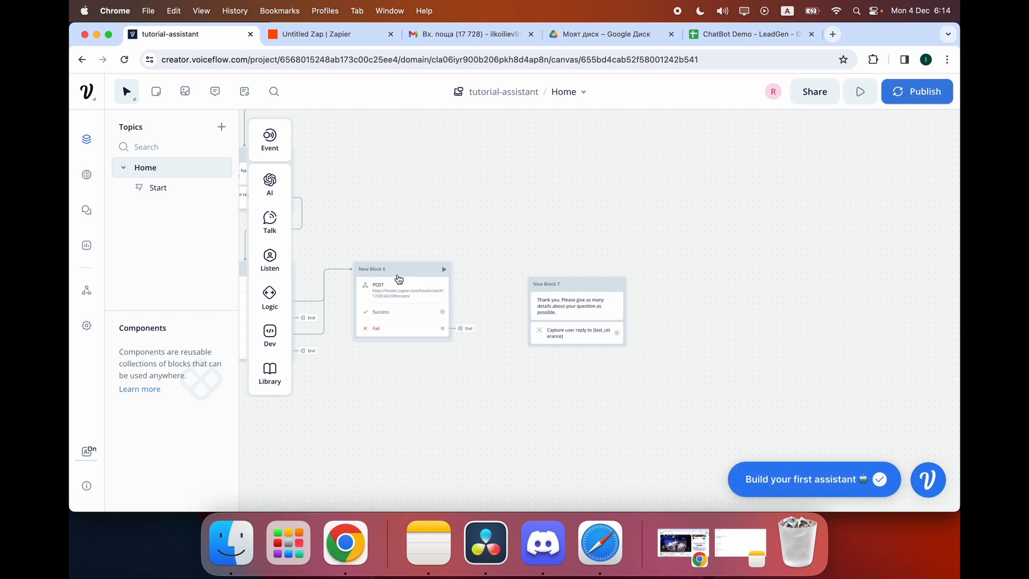
Connect New Block 6's Success path to New Block 7 and add a Response AI block.
left_click_drag(443, 315, 542, 300)
left_click(577, 303)
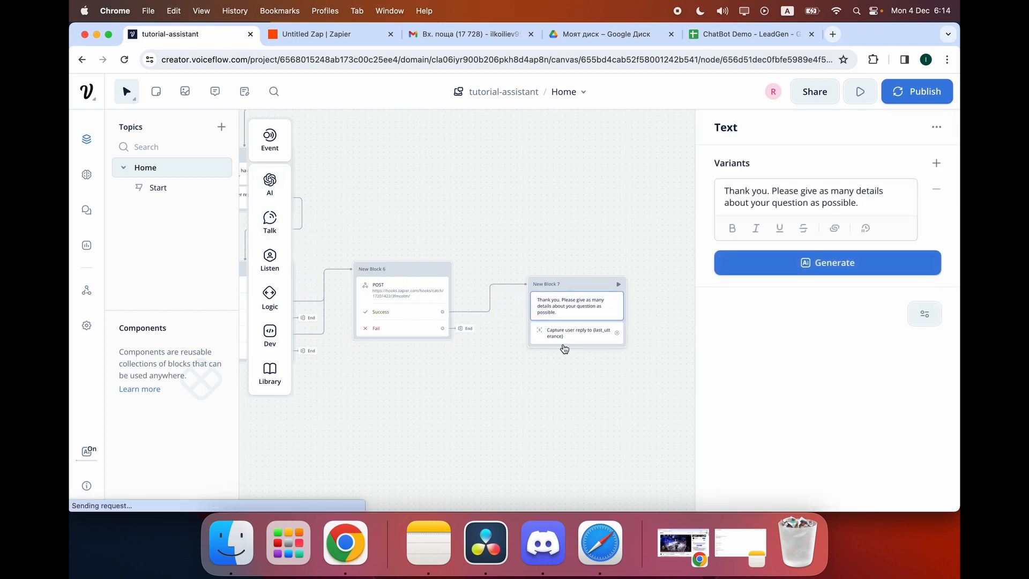
left_click(571, 339)
left_click(595, 314)
left_click(645, 299)
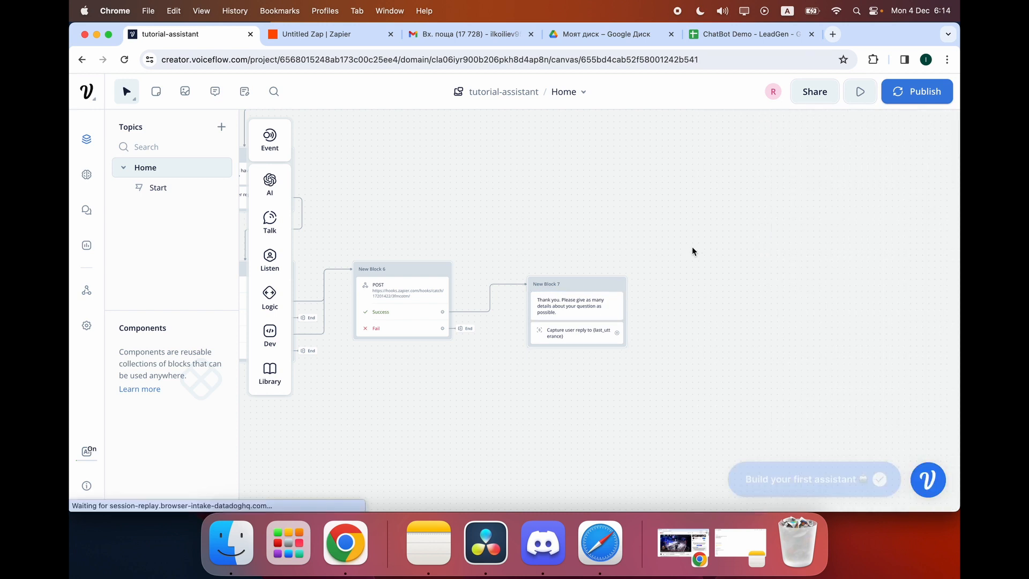
mouse_move(270, 185)
left_click_drag(324, 189, 698, 305)
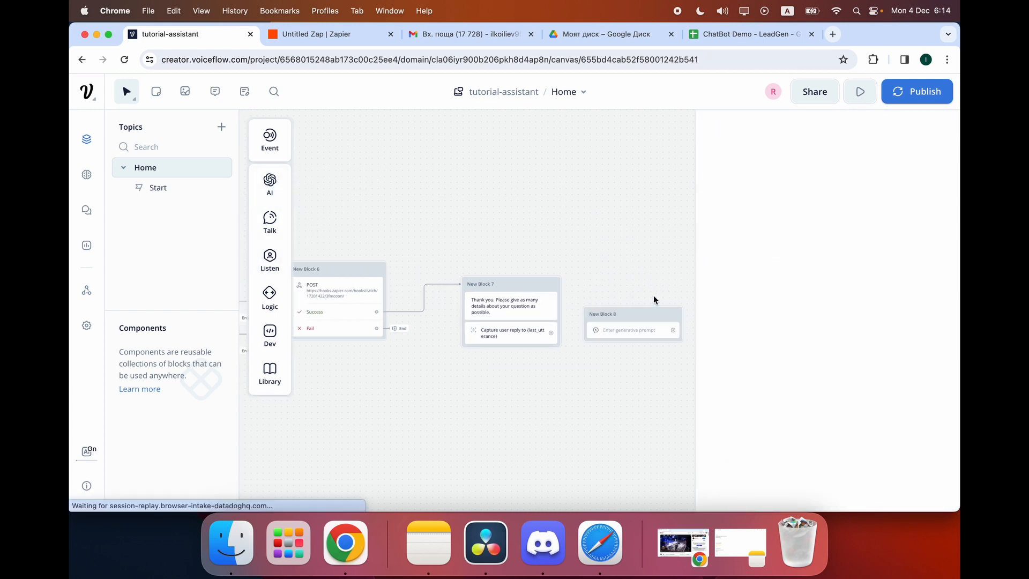
Set New Block 8's Response AI to answer {last_utterance} from the Knowledge Base.
left_click(653, 295)
left_click_drag(632, 313, 664, 287)
left_click(636, 306)
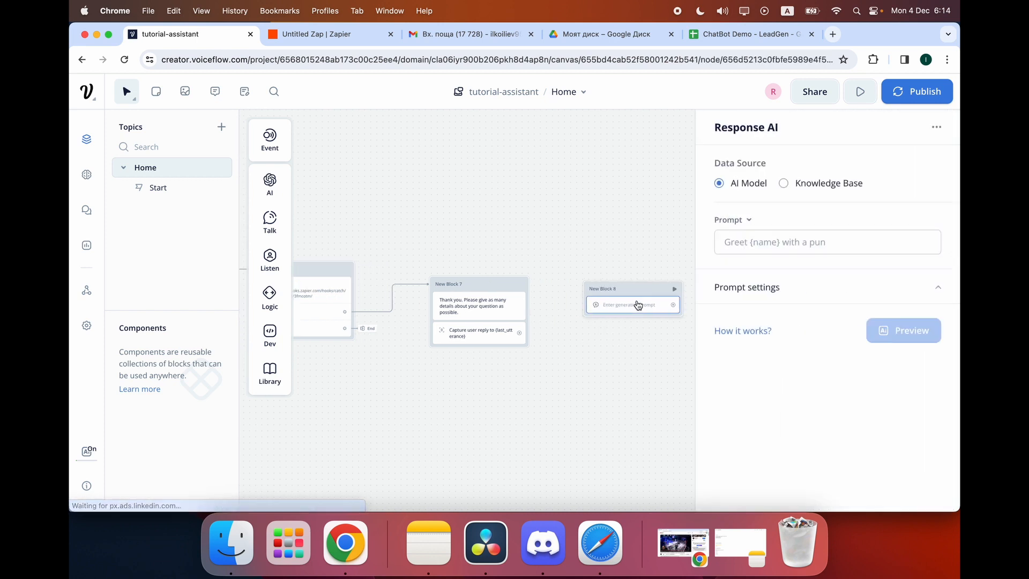
left_click(752, 244)
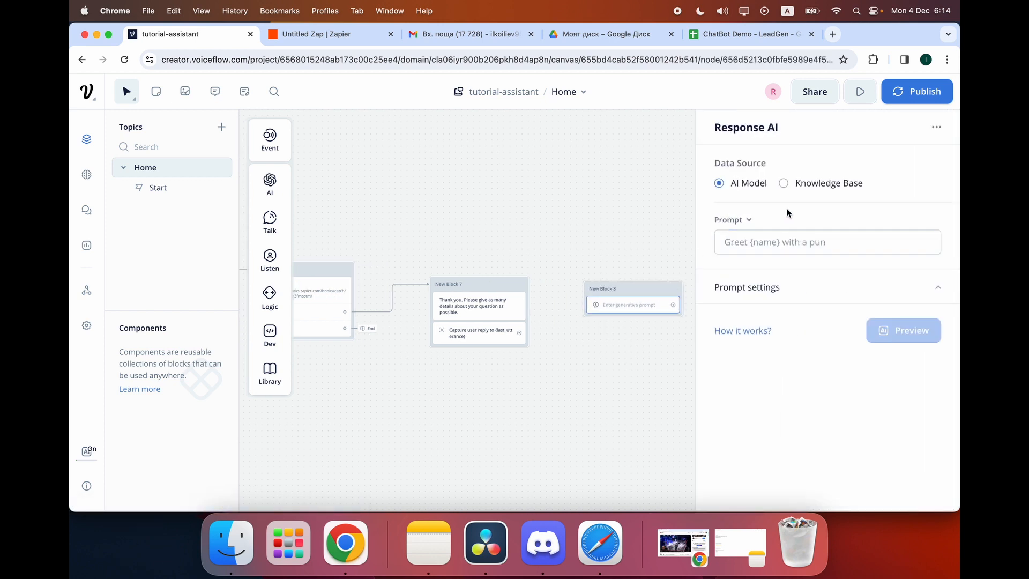
left_click(783, 183)
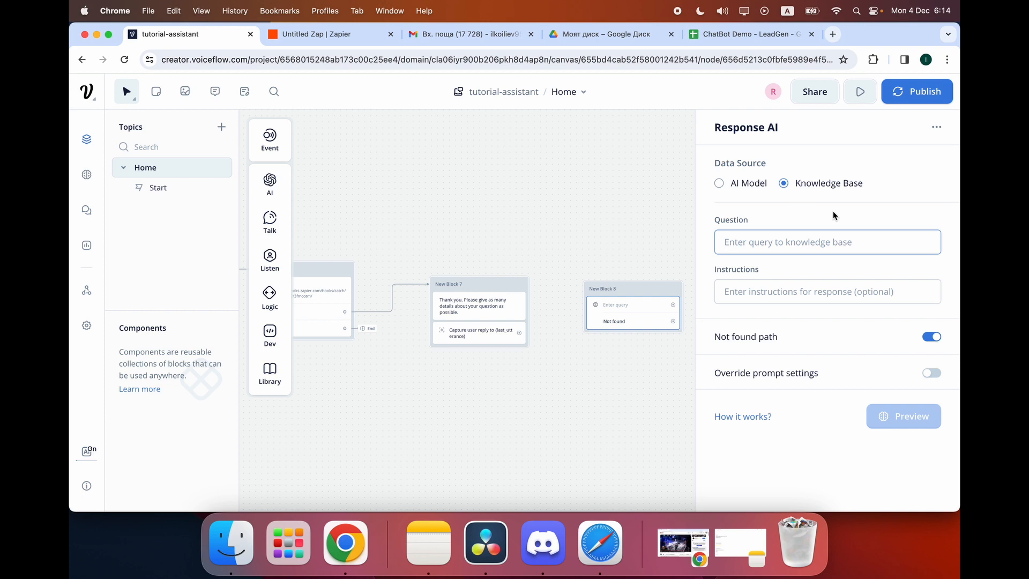
left_click(827, 241)
type("{")
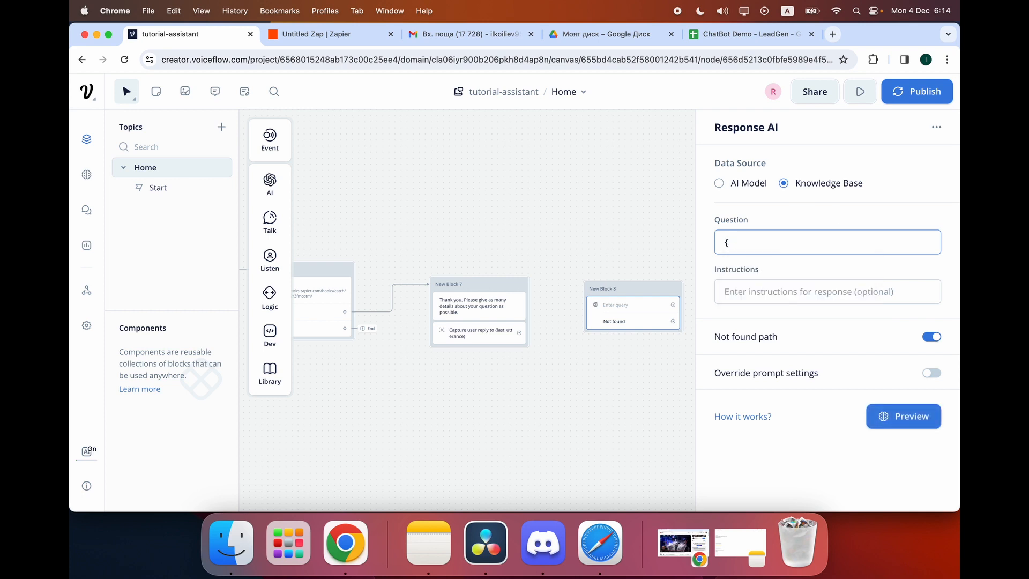
type("last_u")
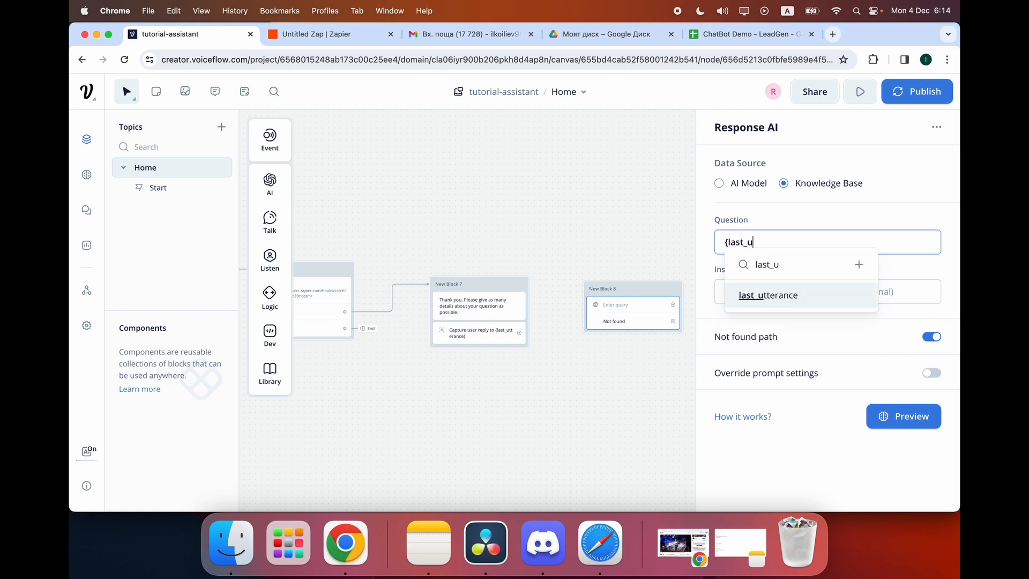
key("Return")
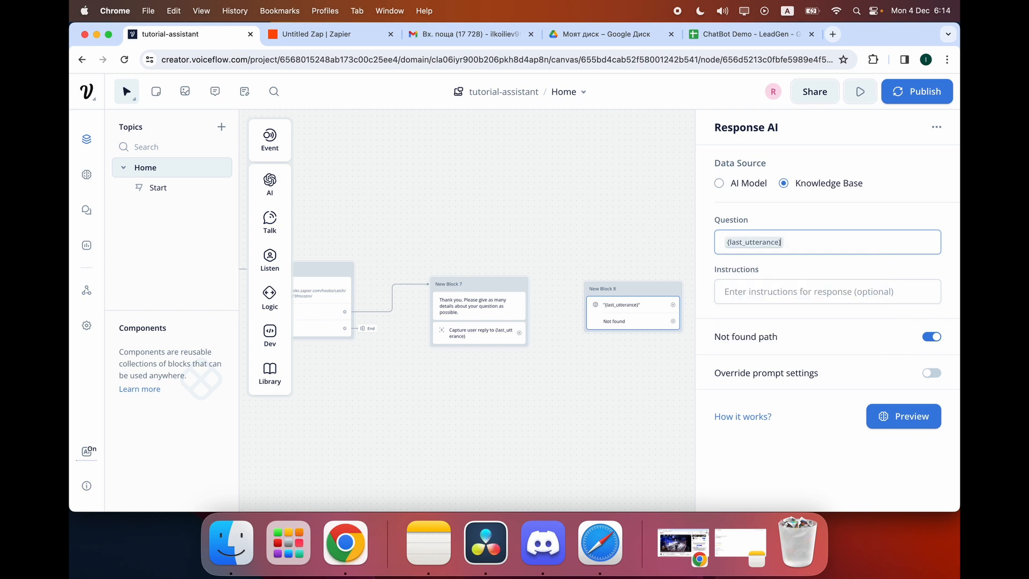
left_click(673, 240)
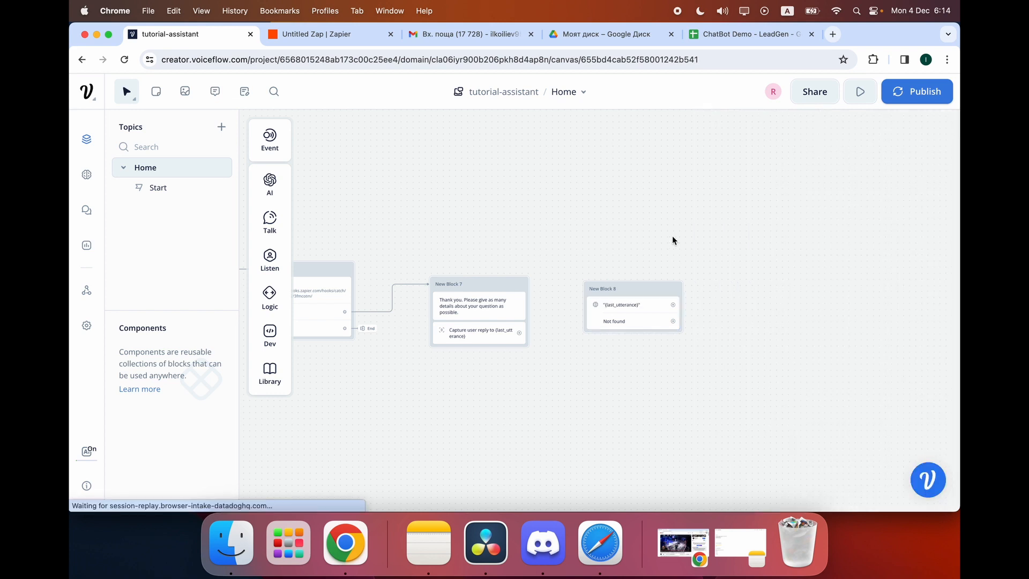
Link New Block 7's captured reply to New Block 8.
left_click_drag(519, 333, 590, 289)
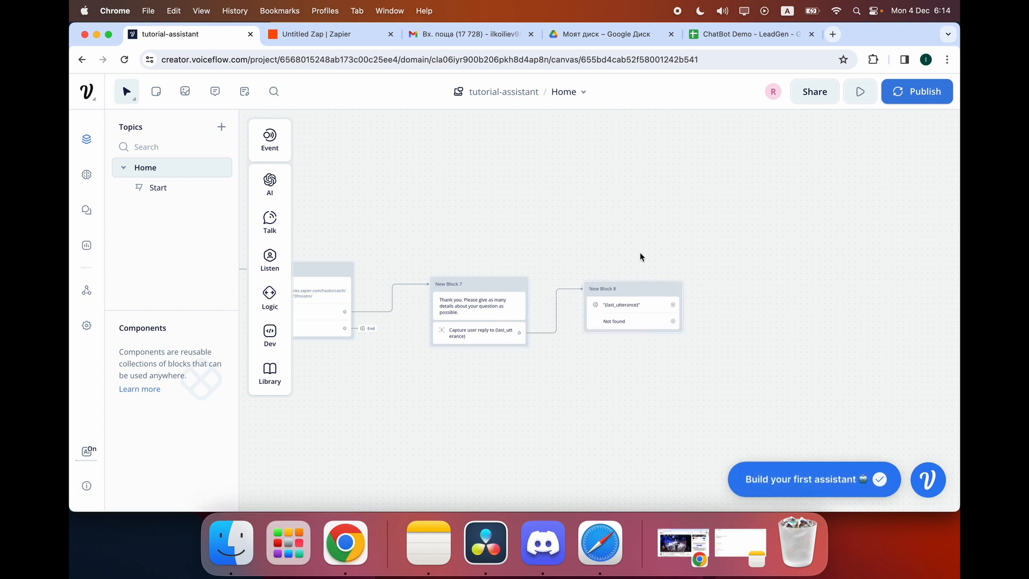
left_click(633, 319)
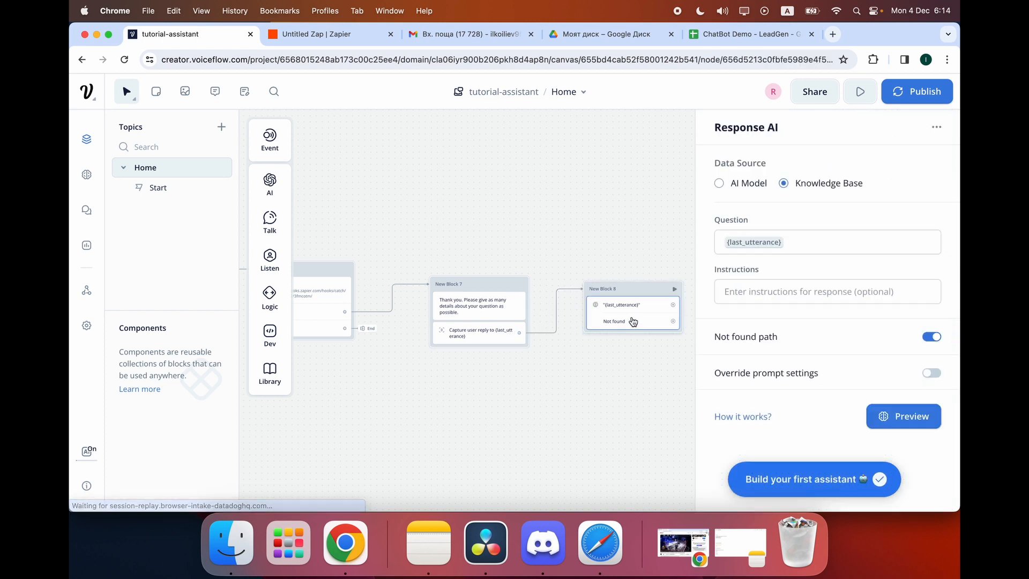
left_click(768, 293)
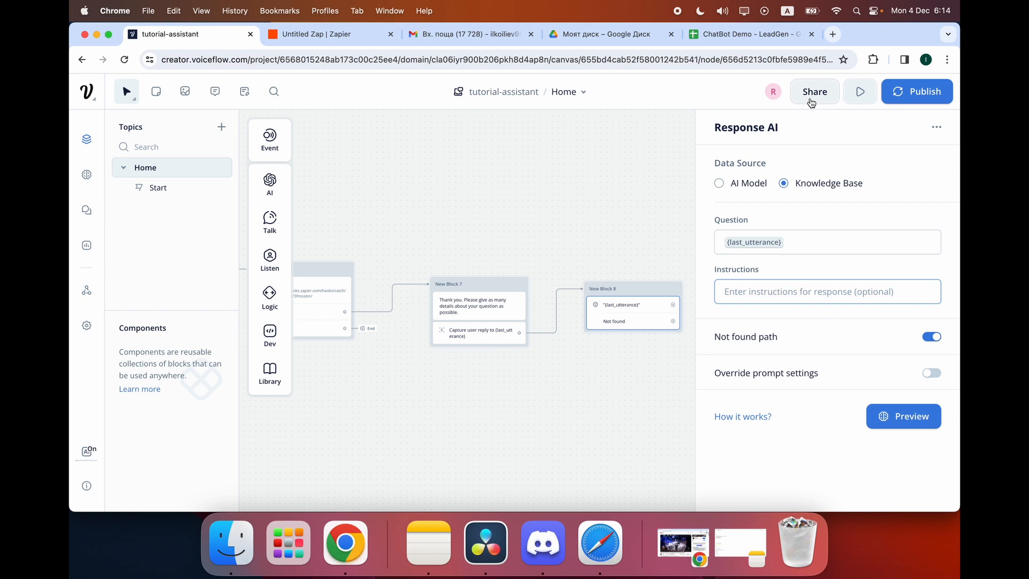
left_click(831, 34)
Load quantumbyte.app in a new tab and copy its full web address.
type("q")
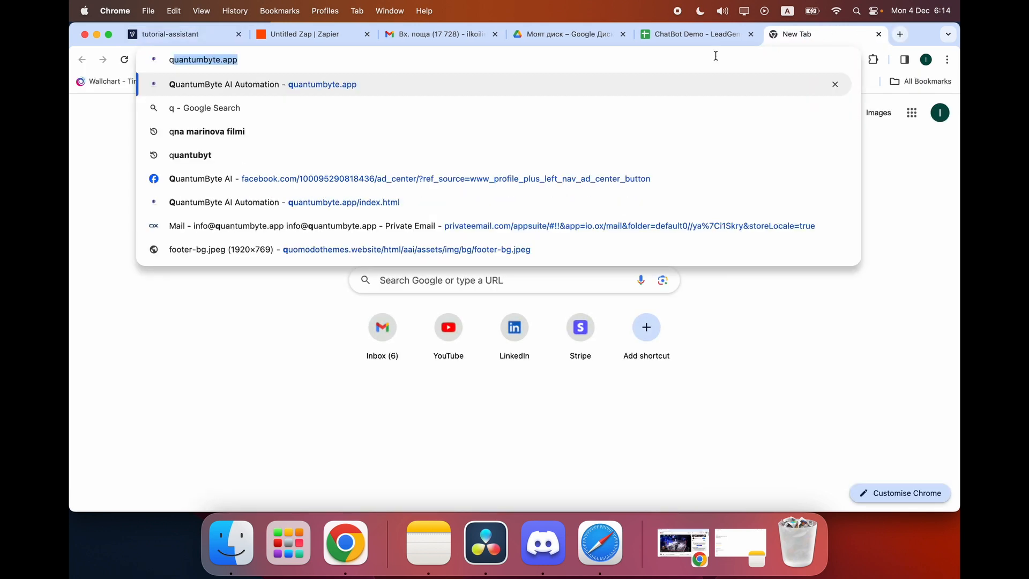
type("uantum")
key("Return")
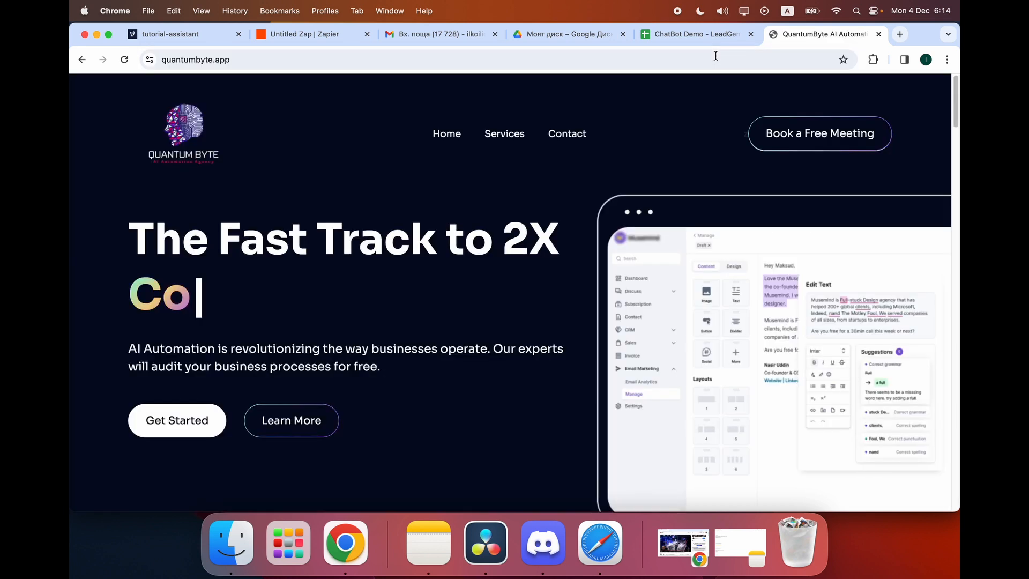
left_click(258, 59)
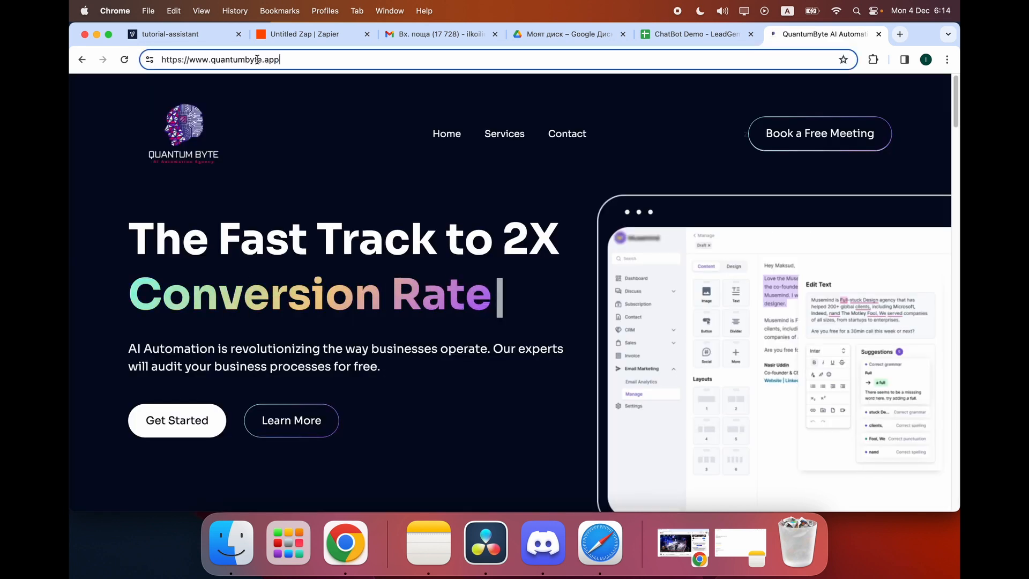
triple_click(273, 59)
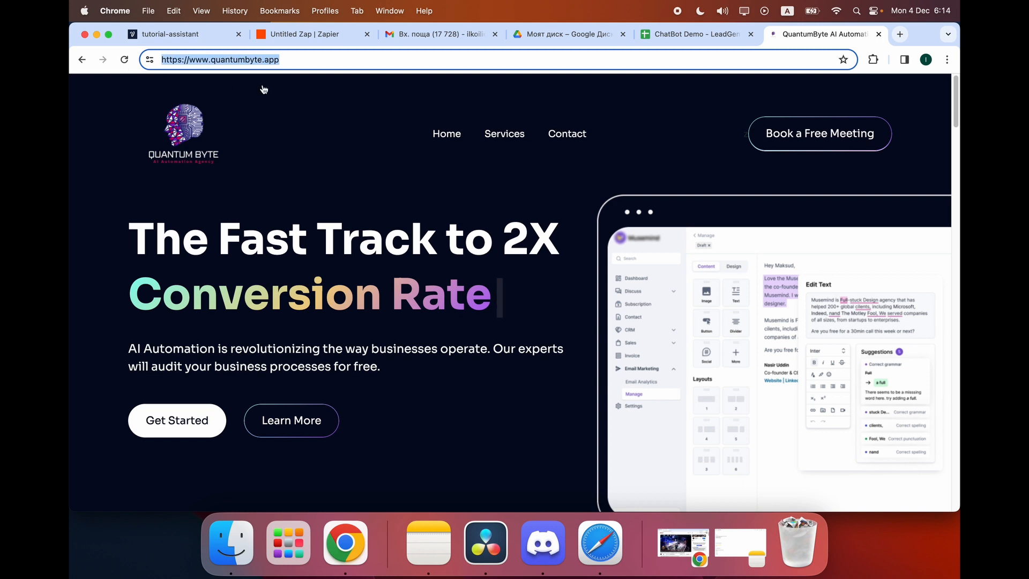
left_click_drag(283, 61, 164, 59)
left_click(292, 55)
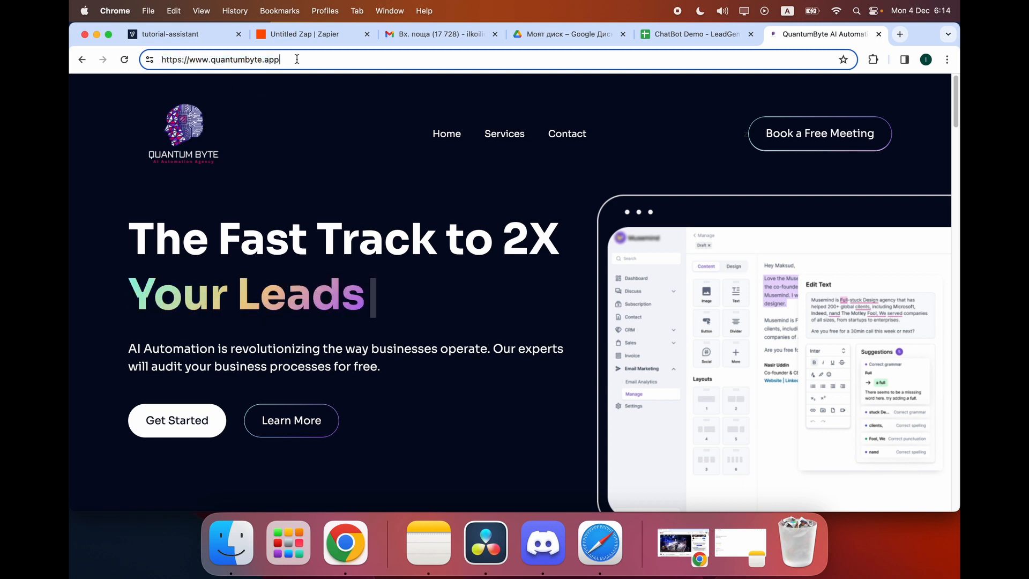
left_click_drag(294, 56, 130, 68)
key("super+c")
Cycle through the open browser tabs back to the Voiceflow project.
left_click(680, 34)
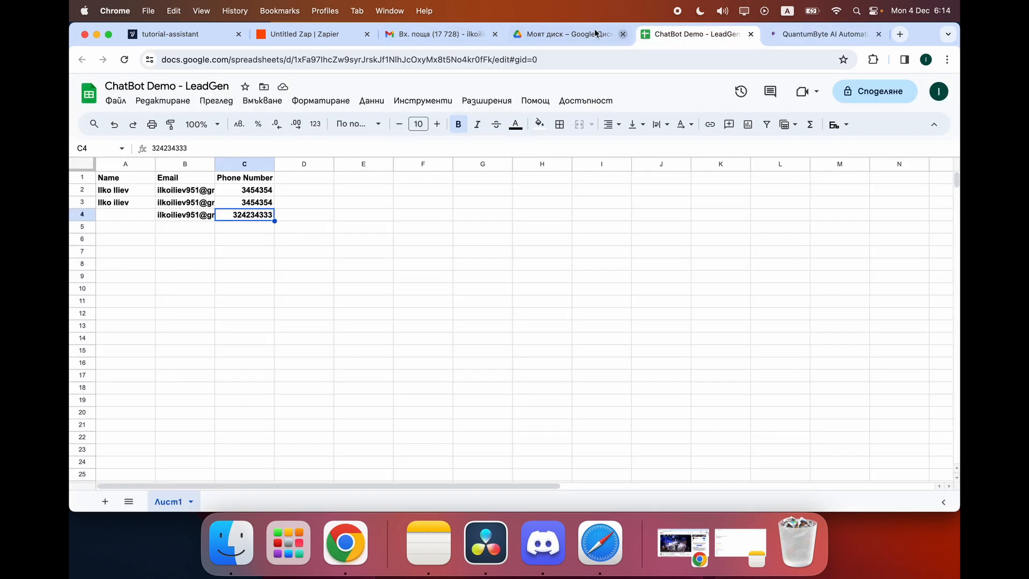
left_click(584, 34)
left_click(430, 35)
left_click(313, 35)
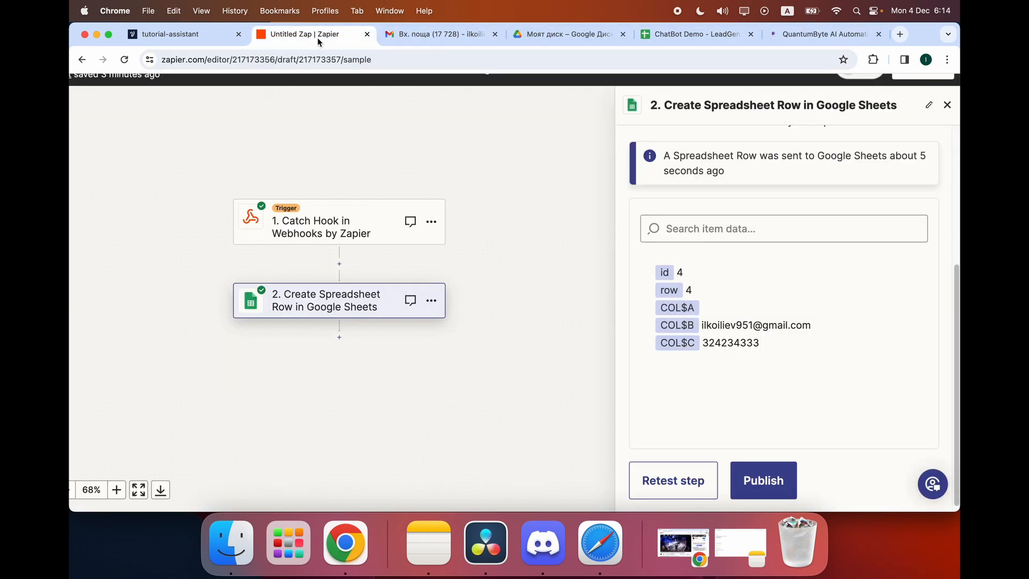
left_click(176, 34)
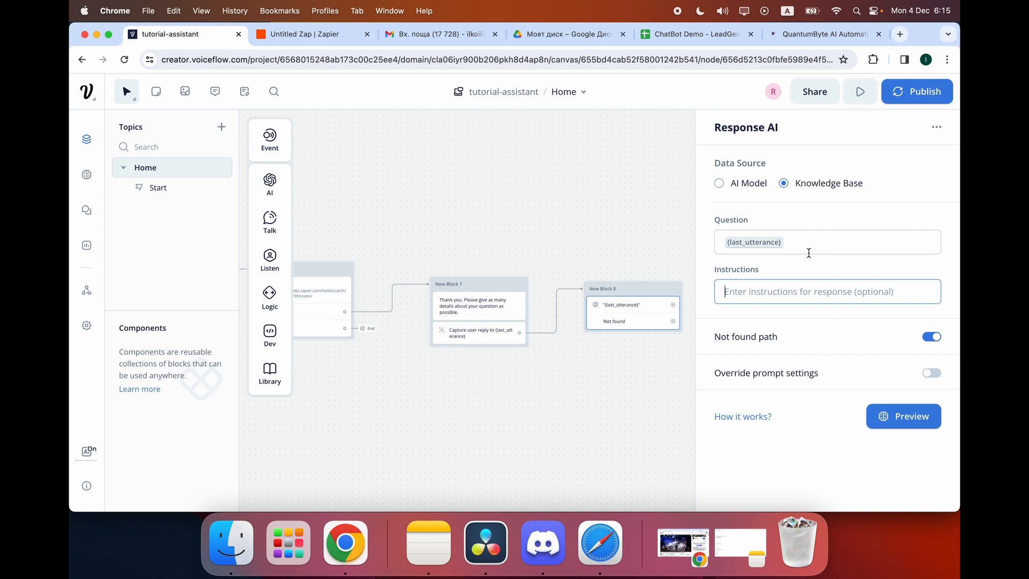
Give New Block 8 the instruction 'Give as detailed and customer friendly responses for the best user experience.'.
type("Give ")
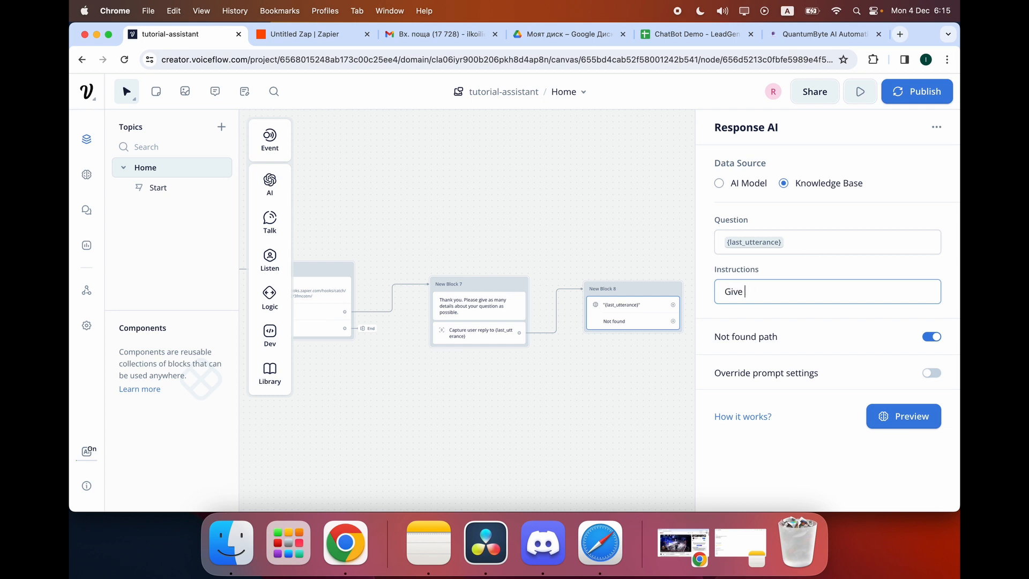
type("ms detailed and customer friend")
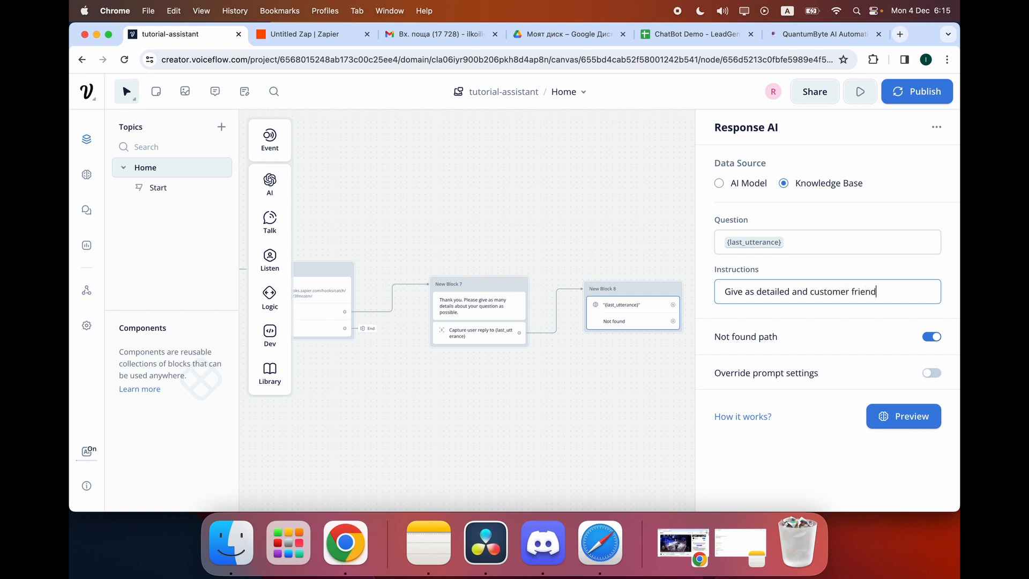
type("ly responses fro t")
key("BackSpace")
key("BackSpace")
key("BackSpace")
key("BackSpace")
key("BackSpace")
key("BackSpace")
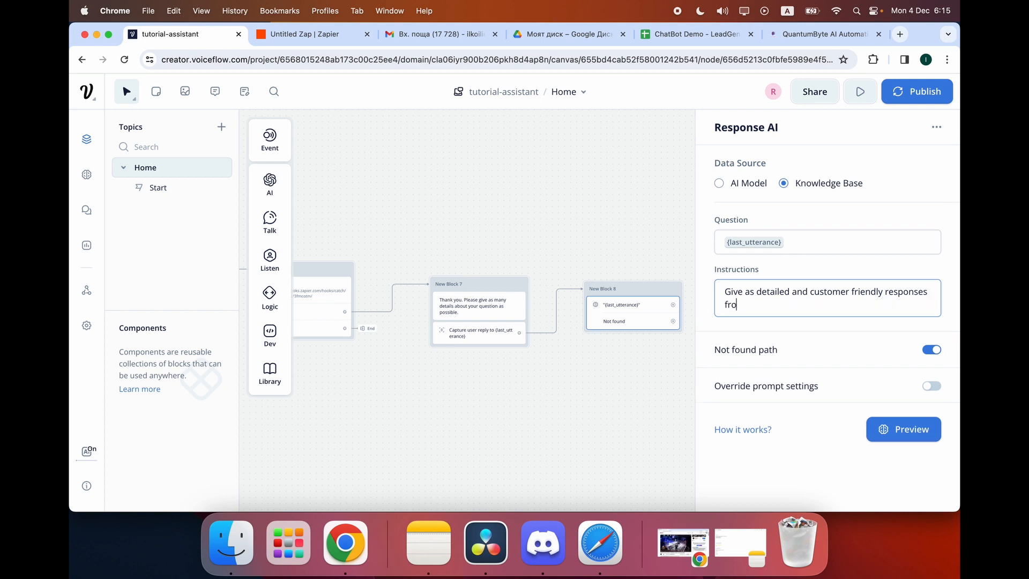
type("o th")
key("BackSpace")
key("BackSpace")
key("BackSpace")
type("r hte")
key("BackSpace")
key("BackSpace")
key("BackSpace")
type("the best user experience")
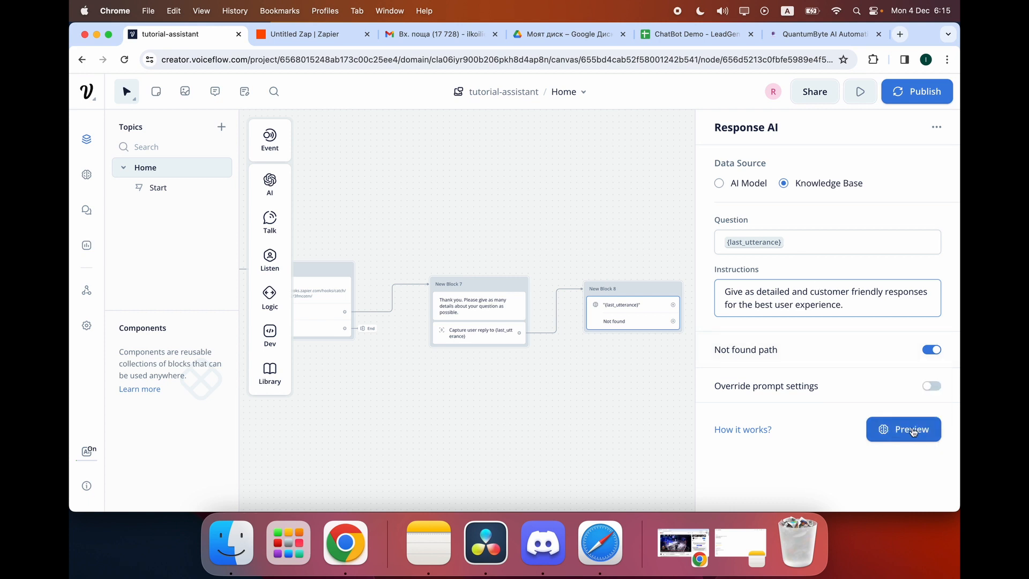
left_click(658, 414)
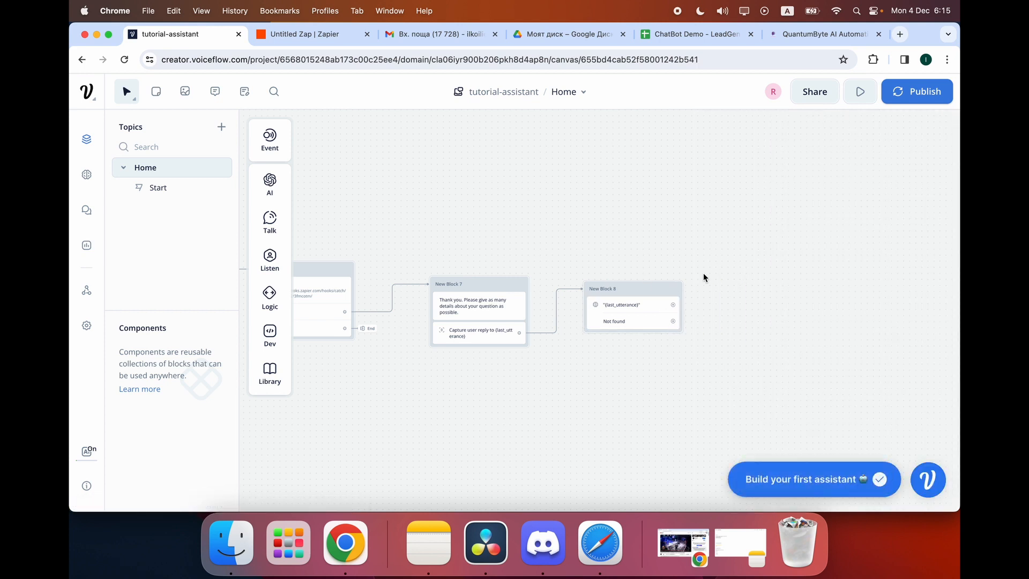
Try a connection from Block 8's Not found port, then cancel it.
mouse_move(683, 288)
left_click_drag(673, 319, 722, 234)
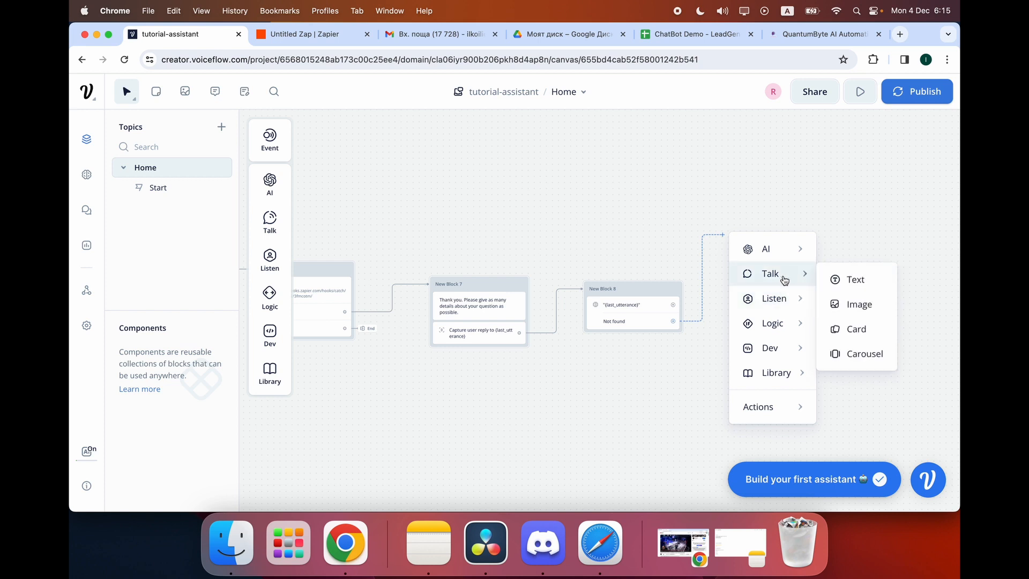
mouse_move(786, 298)
left_click(719, 190)
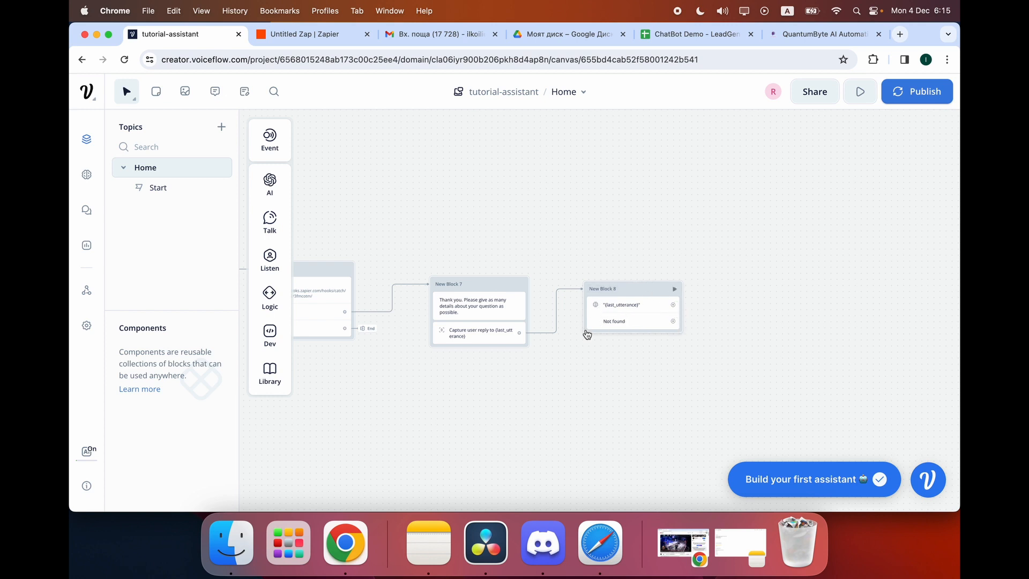
Add New Block 9 from Not found with the text reply 'Please try again.'.
left_click_drag(677, 323, 685, 370)
mouse_move(757, 203)
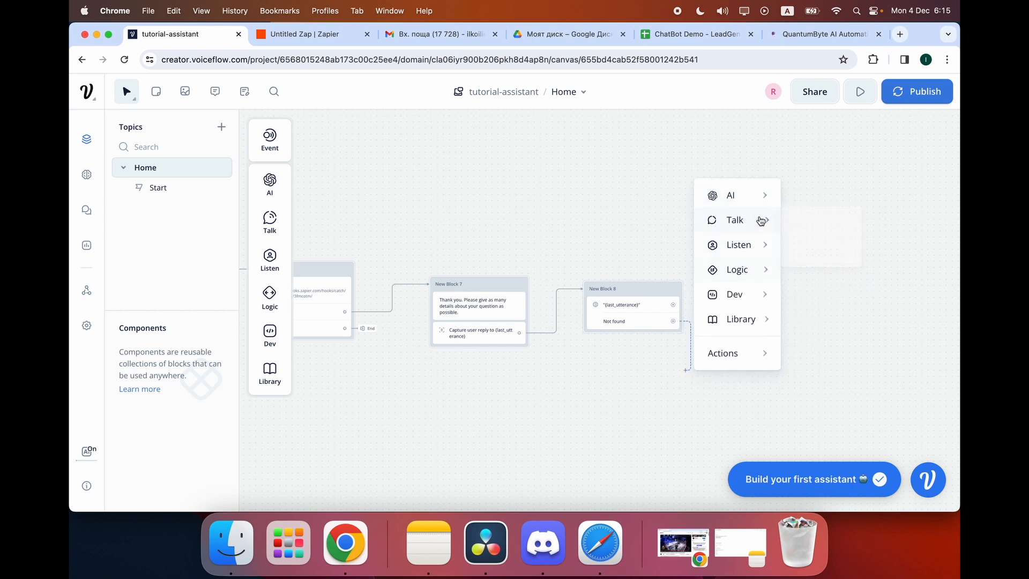
mouse_move(761, 220)
left_click(822, 225)
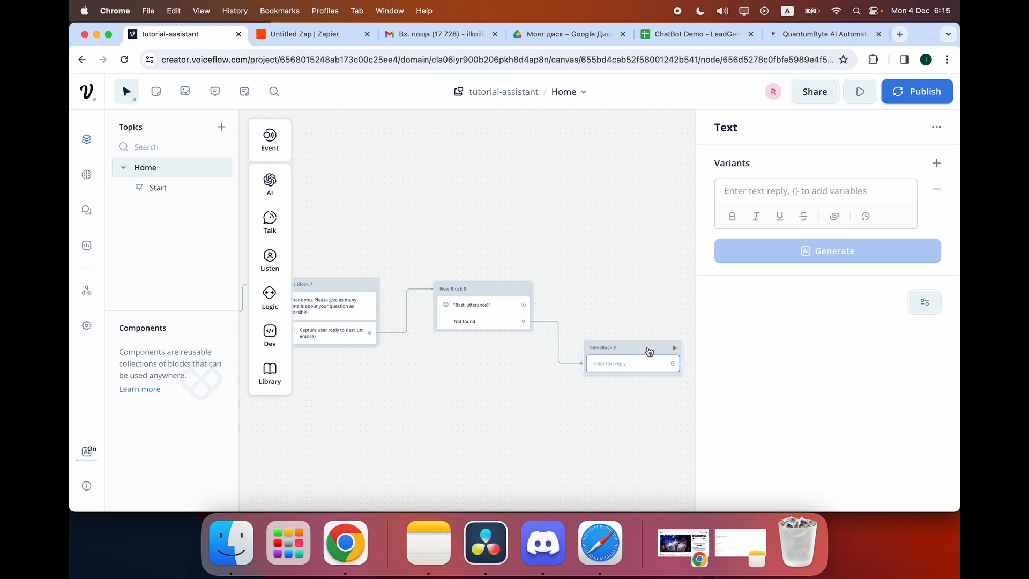
left_click_drag(647, 350, 616, 381)
left_click(601, 400)
left_click(821, 187)
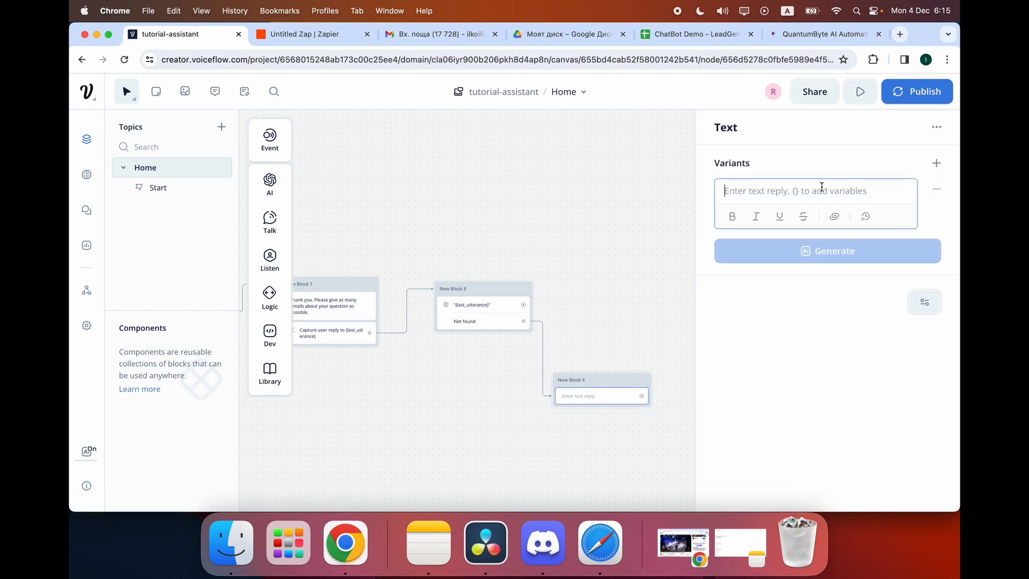
type("Please ")
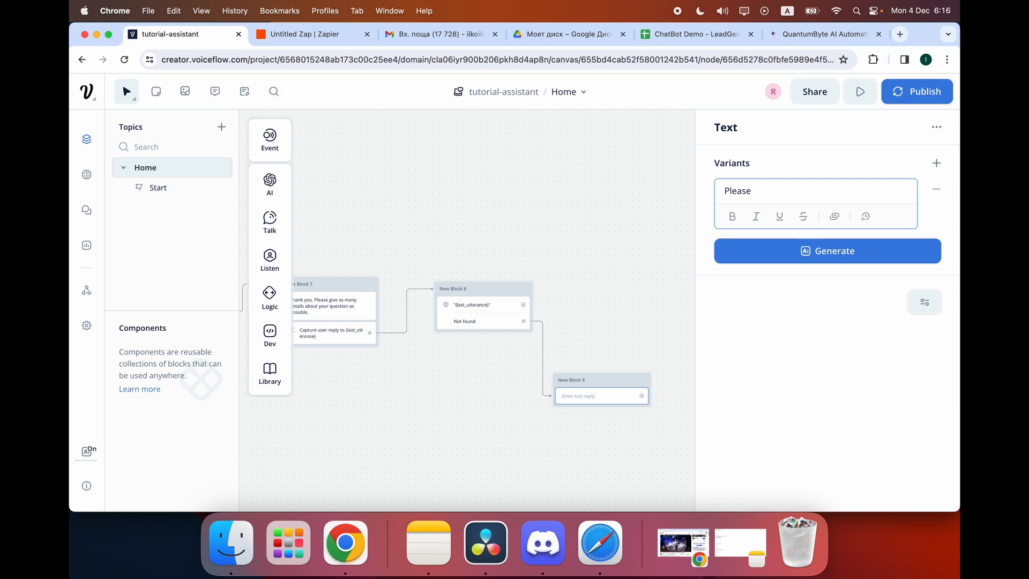
type("try again.")
left_click(484, 255)
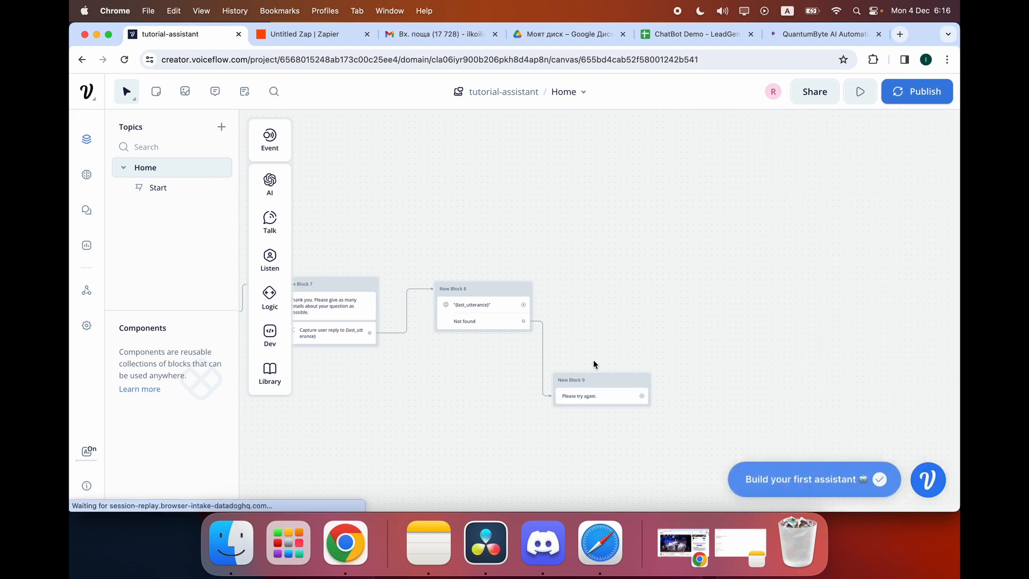
Add a Capture step to New Block 9 and connect it back to New Block 8.
mouse_move(269, 258)
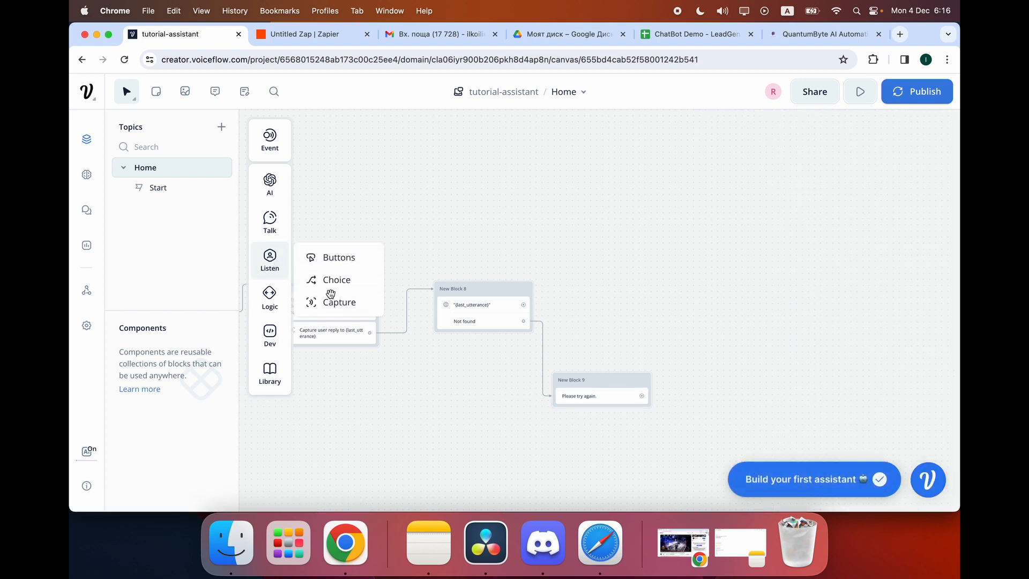
left_click_drag(329, 301, 595, 410)
left_click_drag(596, 412, 597, 414)
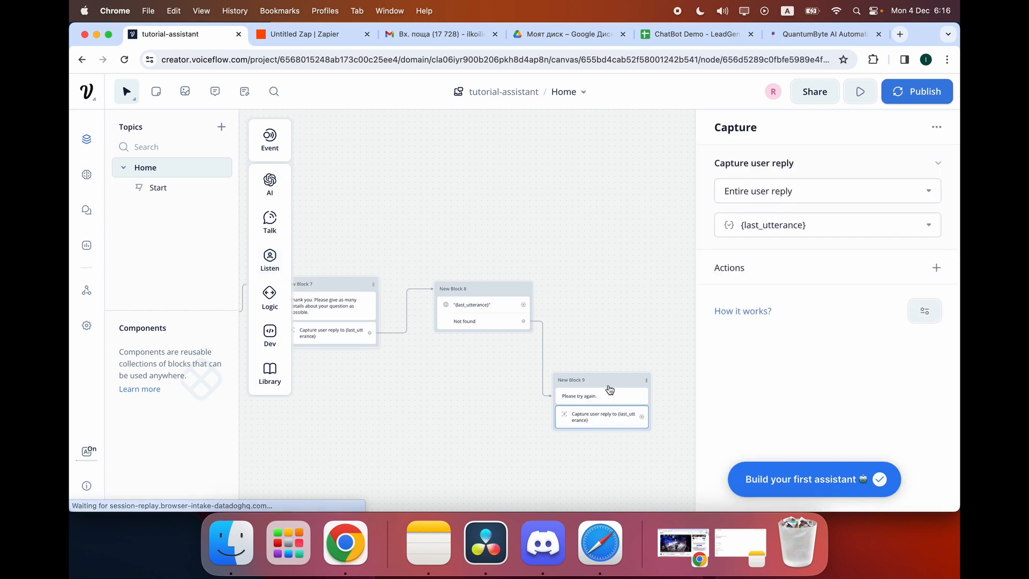
left_click(606, 310)
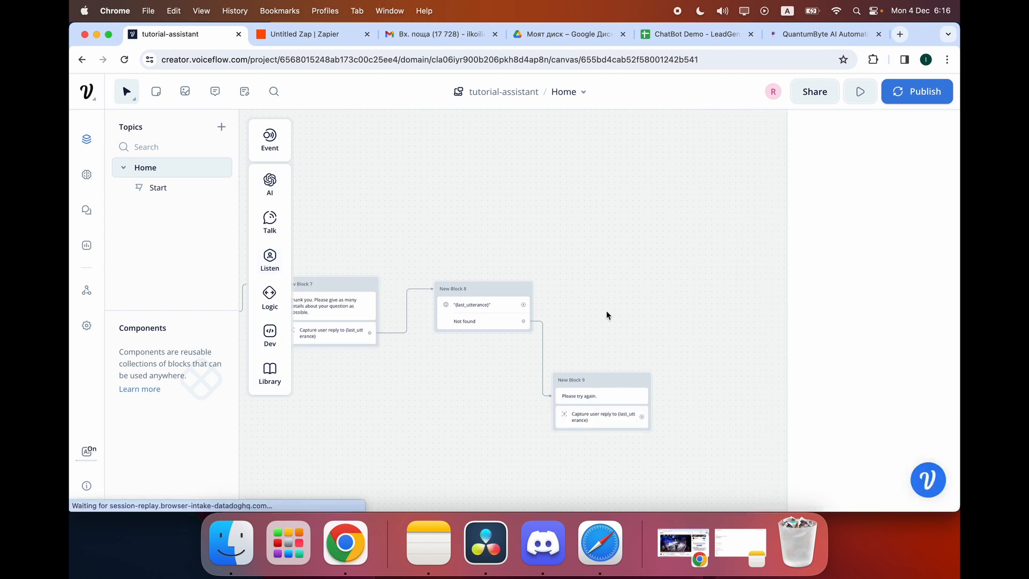
left_click_drag(641, 417, 514, 284)
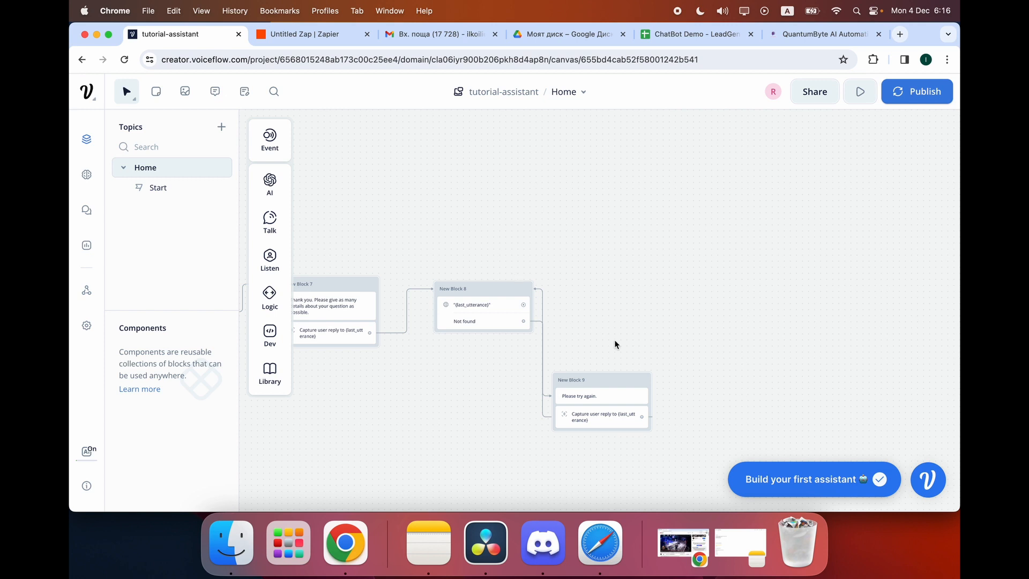
left_click_drag(595, 386, 551, 433)
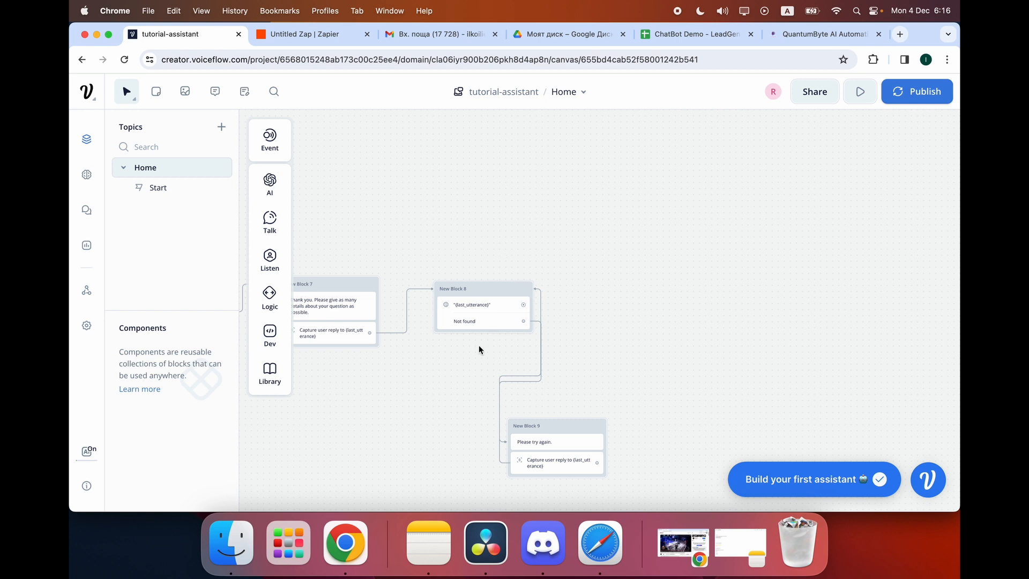
Drag the {last_utterance} path out to start a new step.
left_click_drag(523, 304, 629, 300)
left_click(605, 288)
left_click_drag(523, 304, 629, 303)
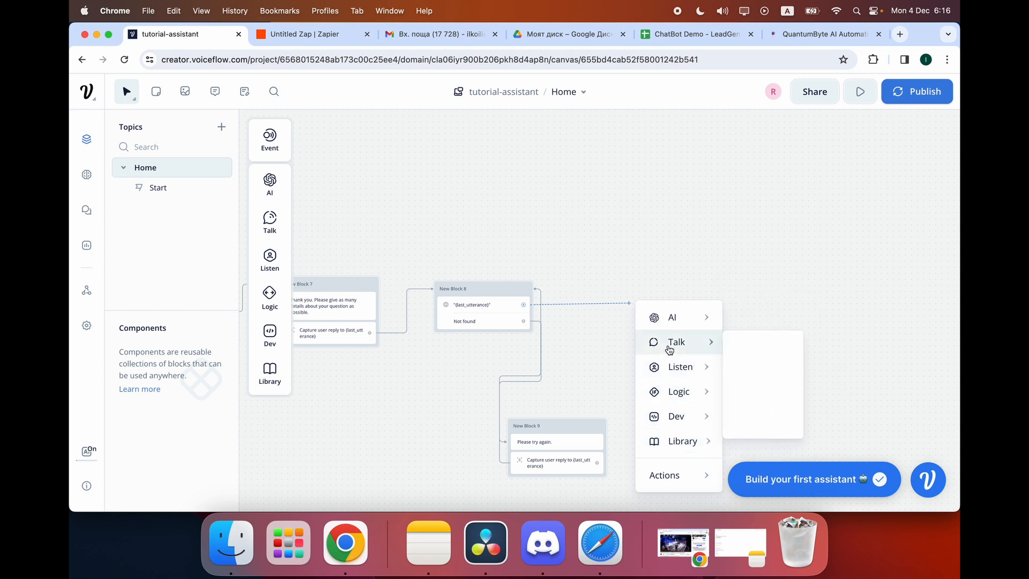
Add a Buttons step as New Block 10 with a button labelled 'End Chat'.
mouse_move(675, 374)
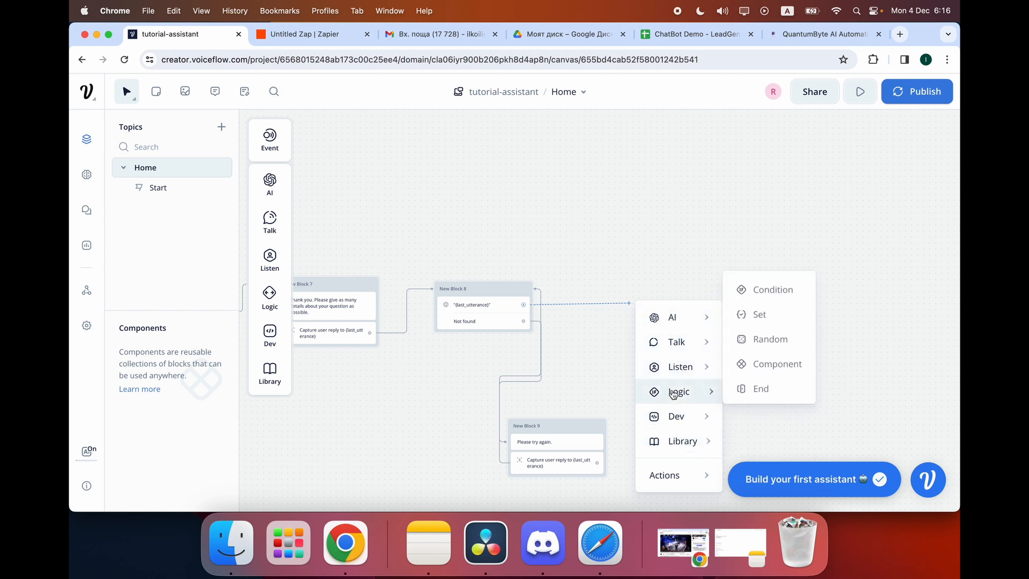
left_click(752, 377)
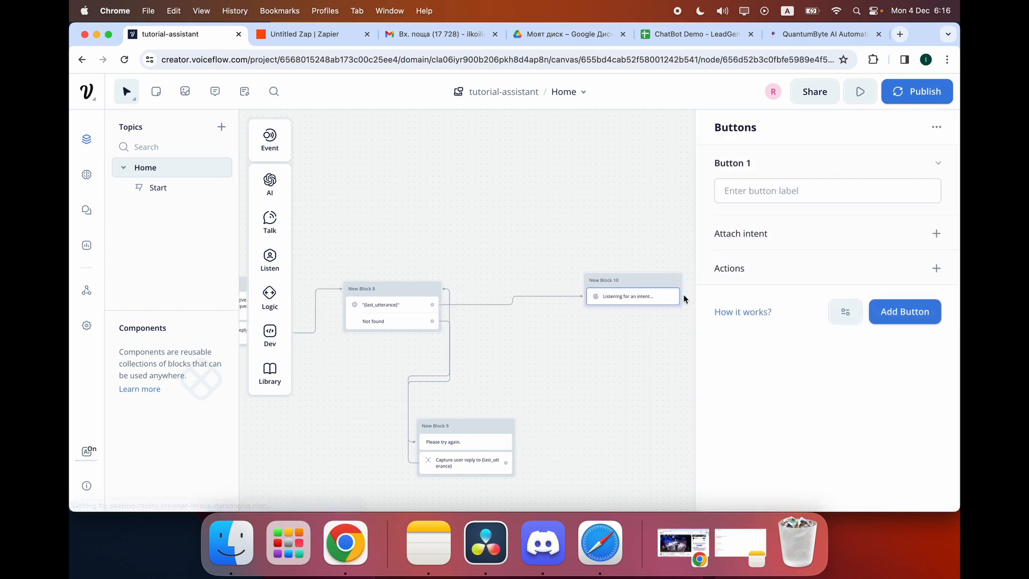
left_click(800, 183)
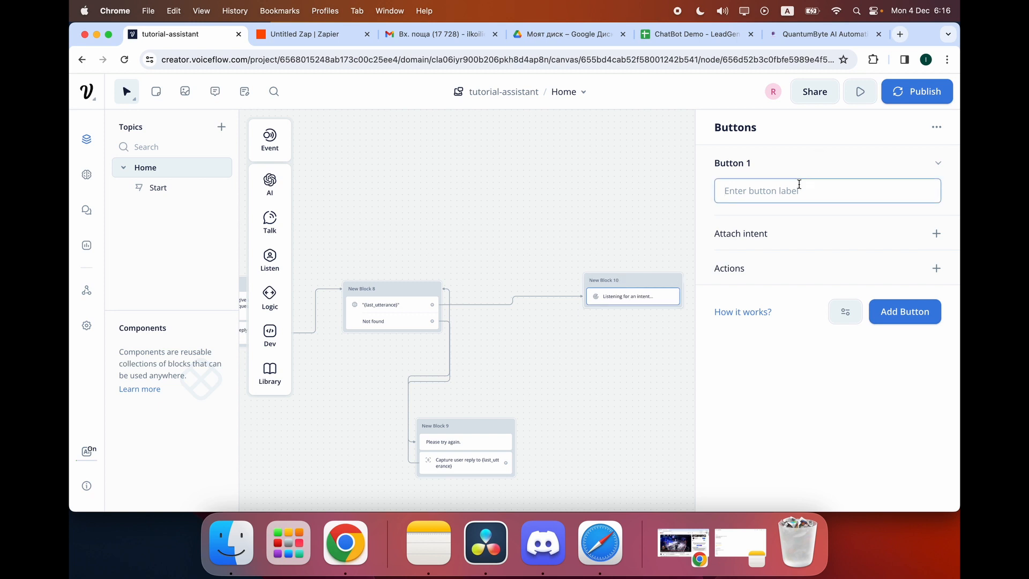
type("End Chat")
left_click(903, 311)
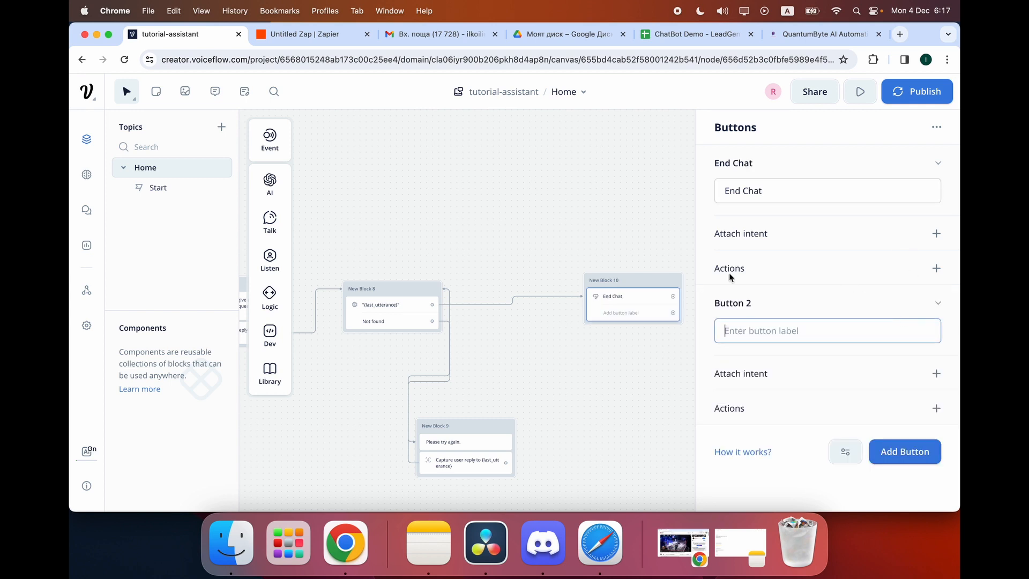
left_click(645, 235)
left_click_drag(673, 296, 720, 298)
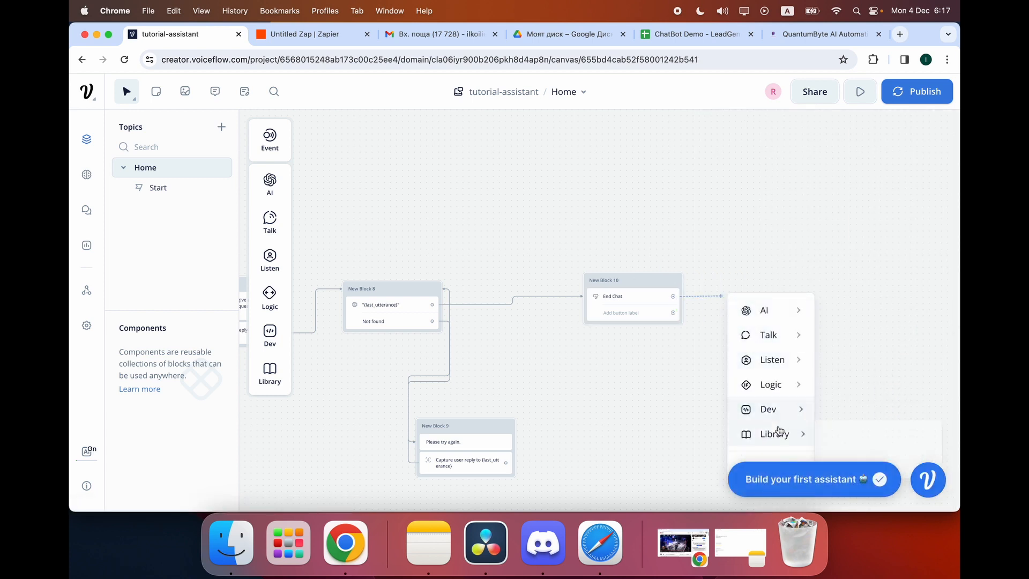
left_click(712, 257)
Delete the empty second button and give 'End Chat' an End action.
left_click(647, 296)
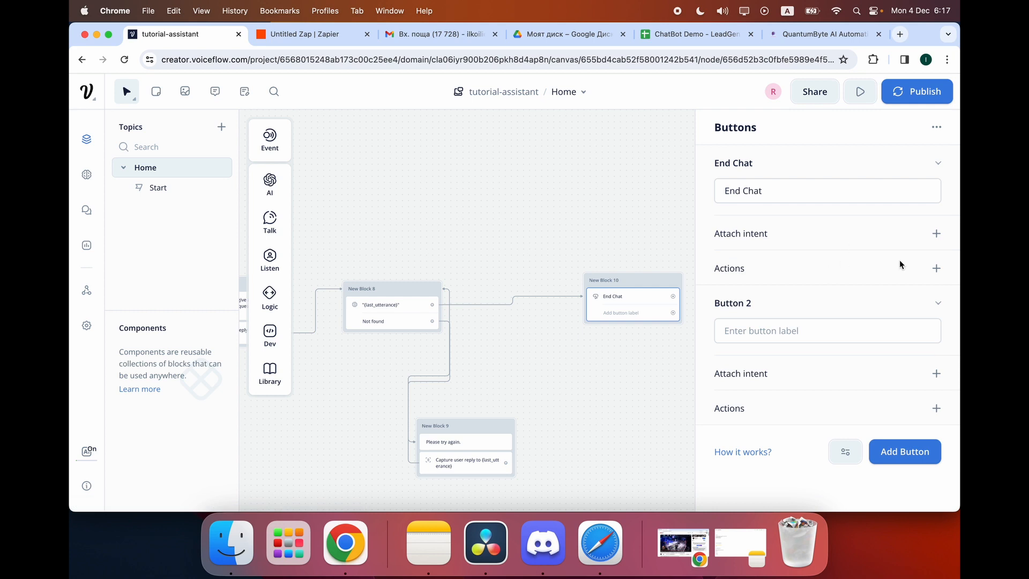
left_click(936, 302)
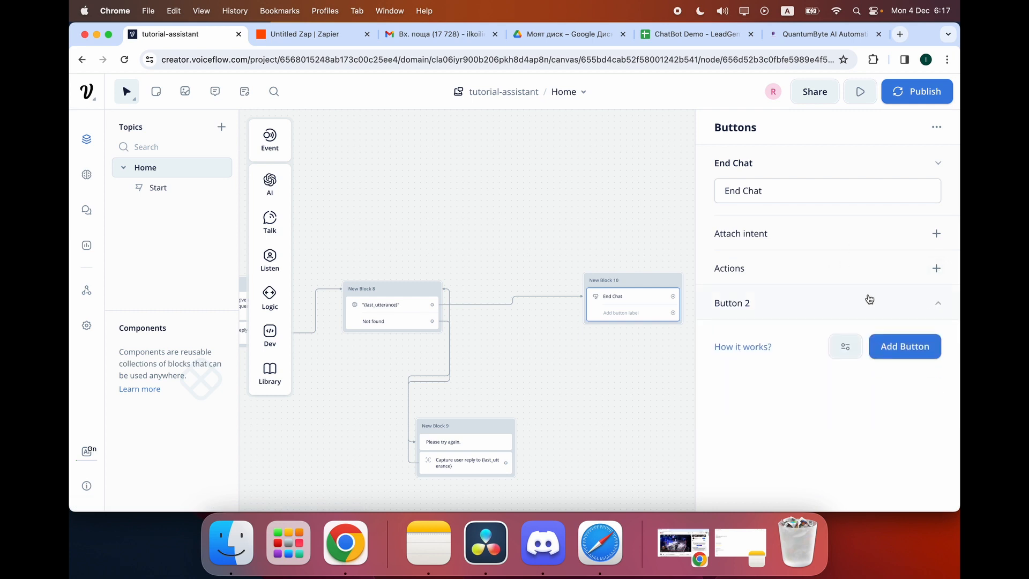
right_click(779, 304)
left_click(803, 343)
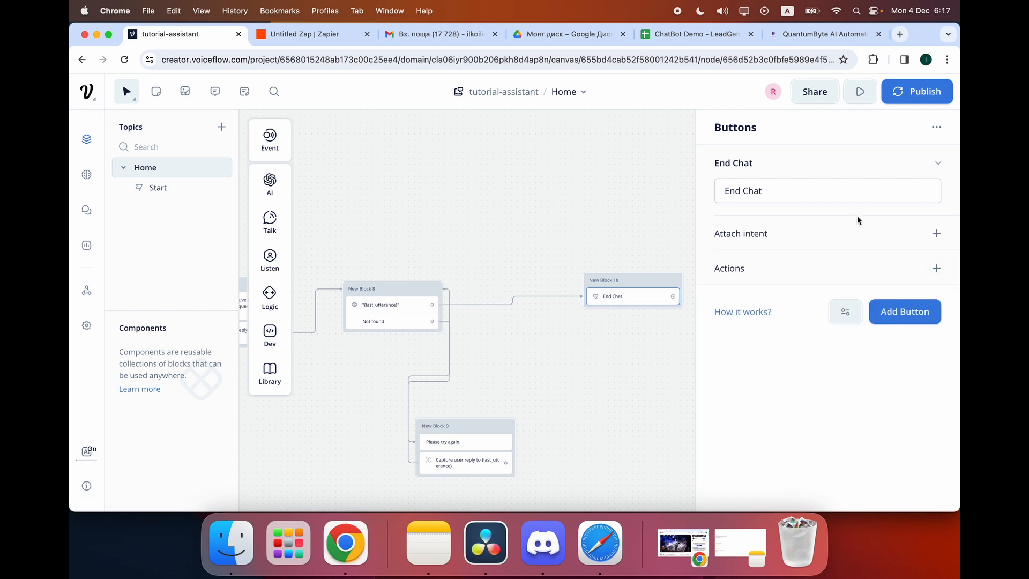
left_click(936, 267)
left_click(898, 351)
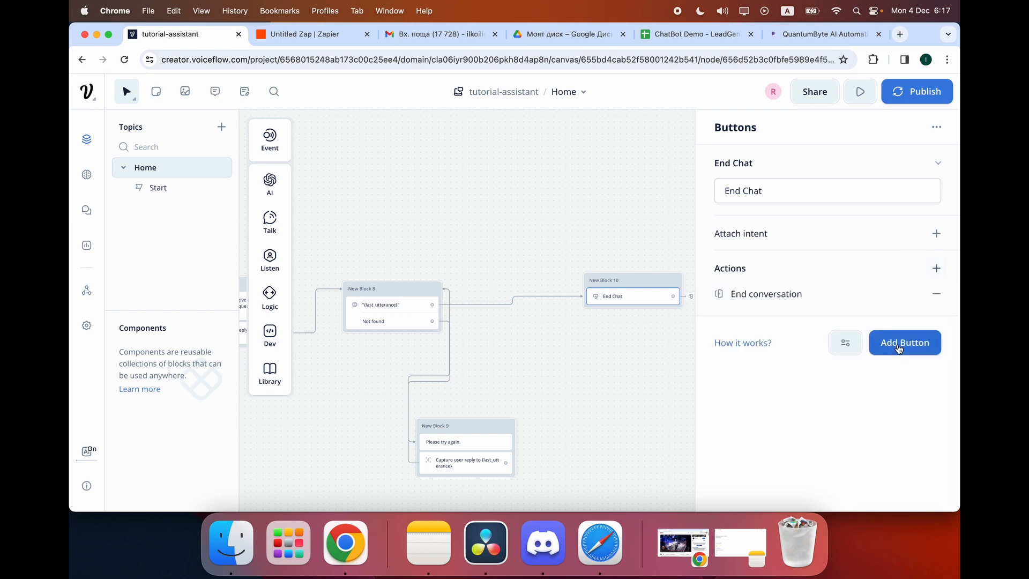
left_click(656, 240)
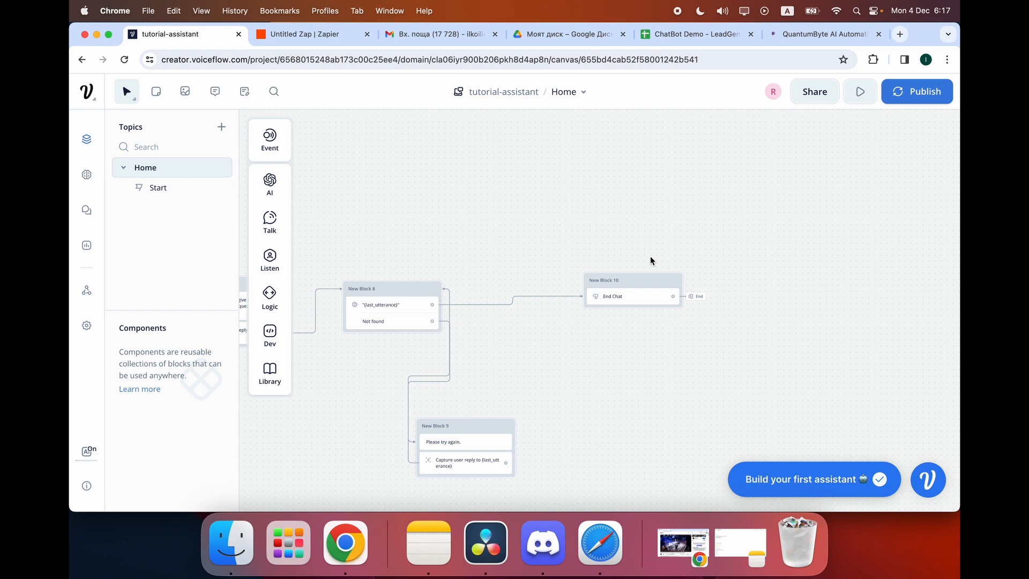
scroll(638, 257, "left", 5)
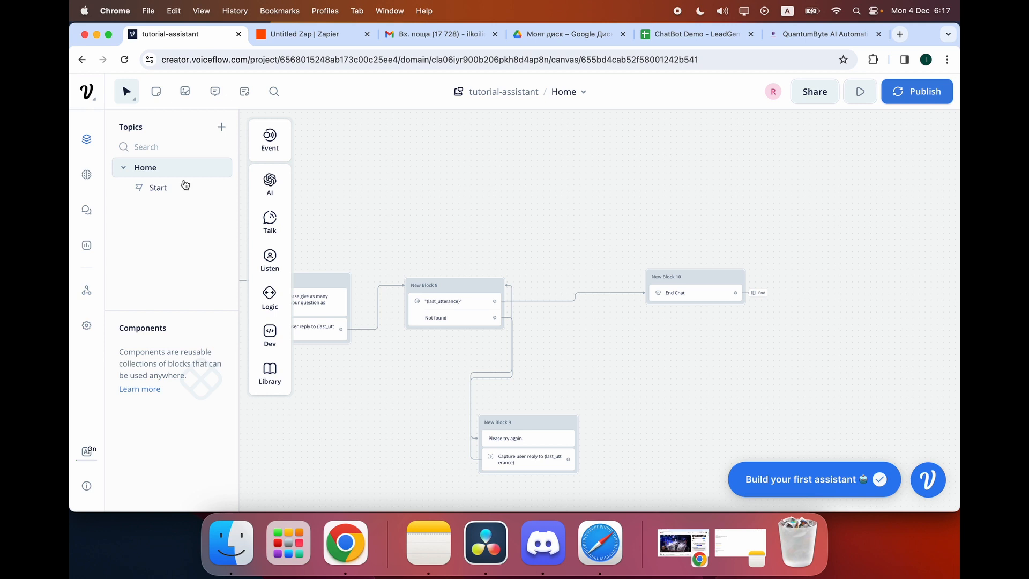
left_click(86, 174)
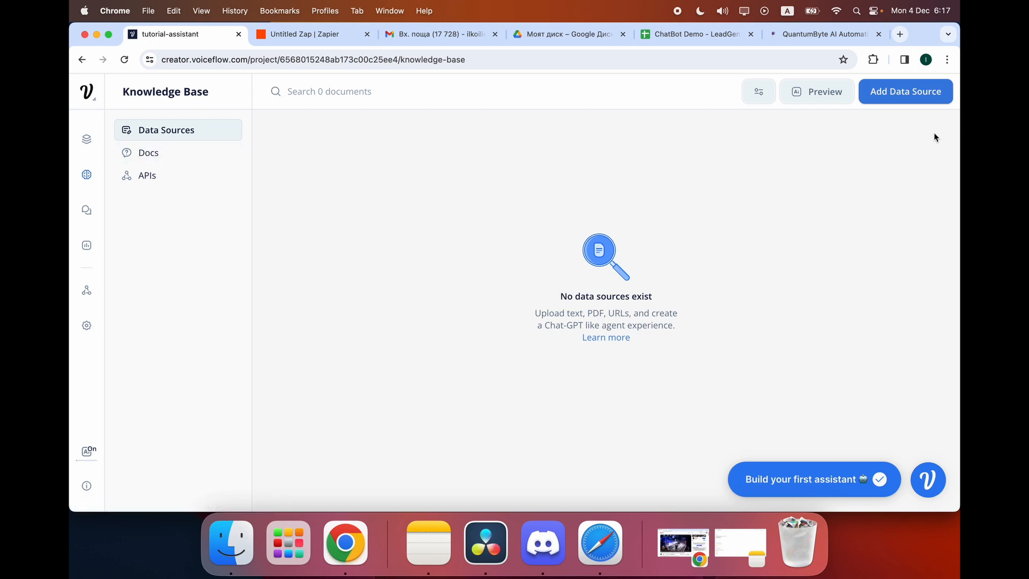
left_click(915, 95)
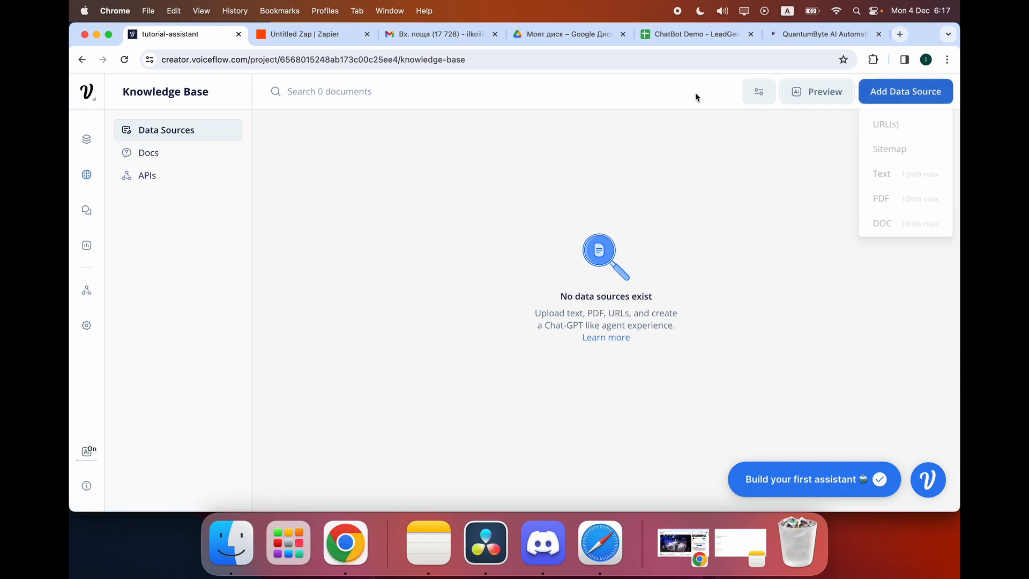
left_click(921, 129)
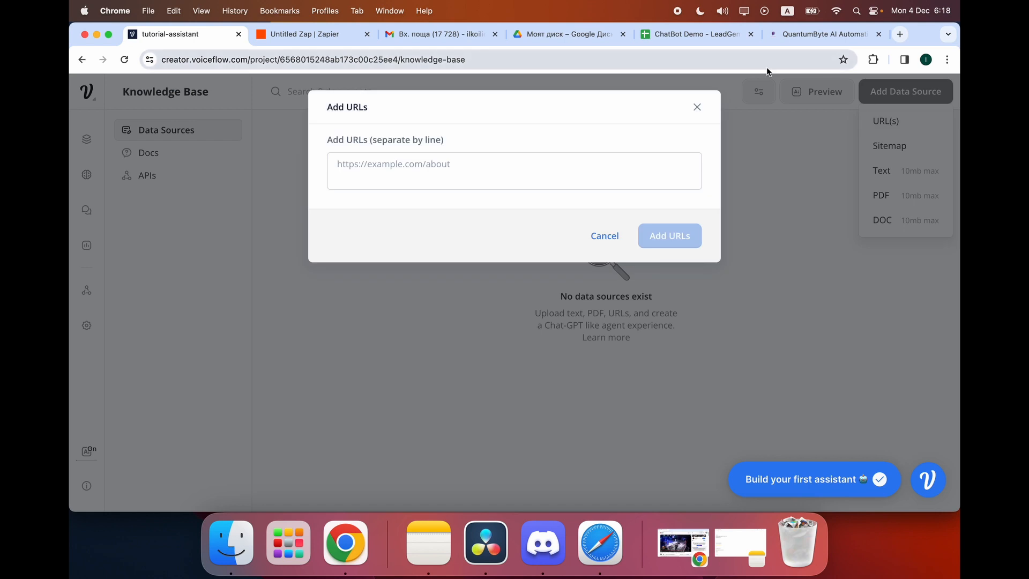
left_click(892, 127)
left_click(895, 92)
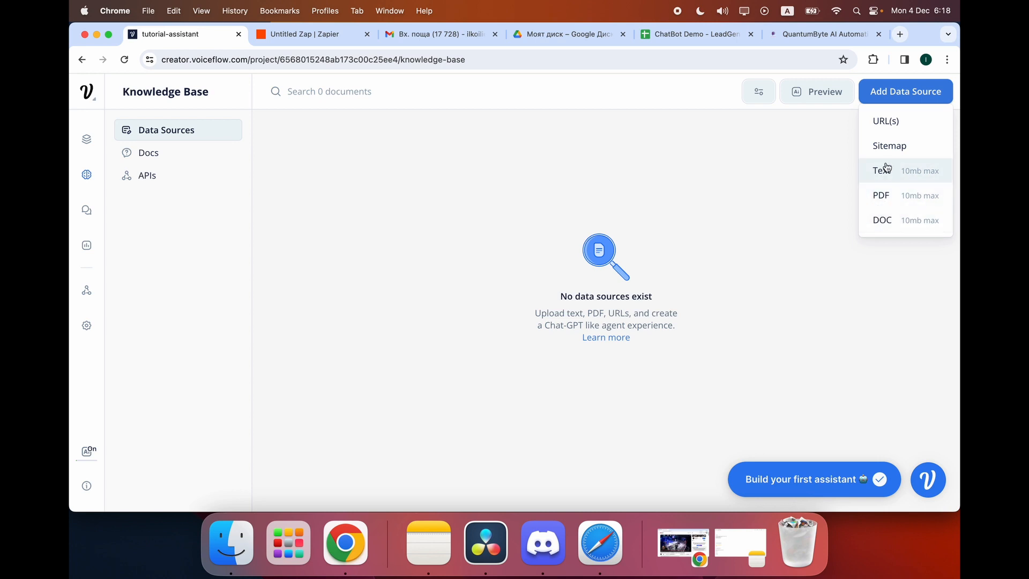
left_click(887, 122)
left_click(549, 170)
type("https://www.quantumbyte.app/")
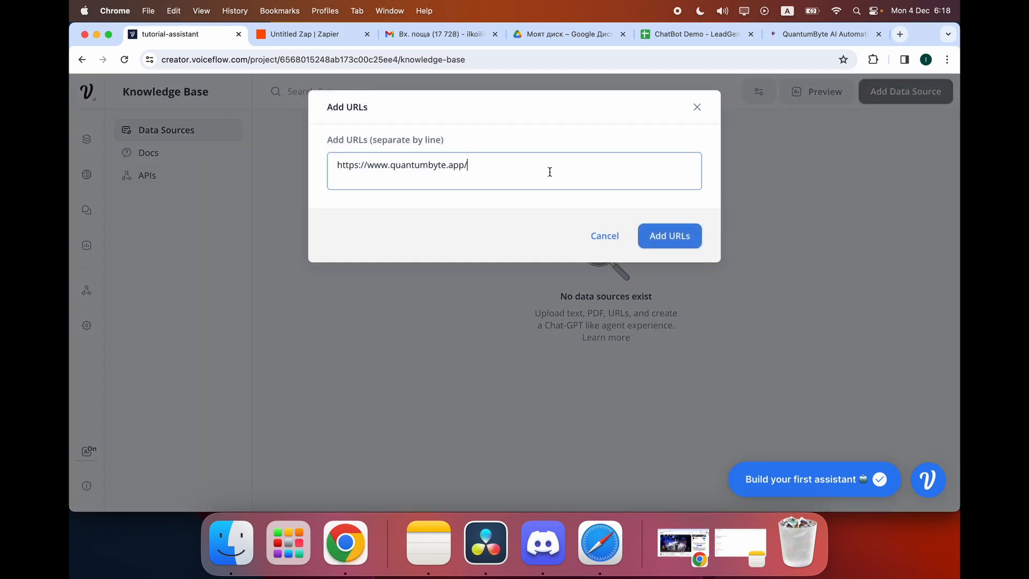
left_click(646, 229)
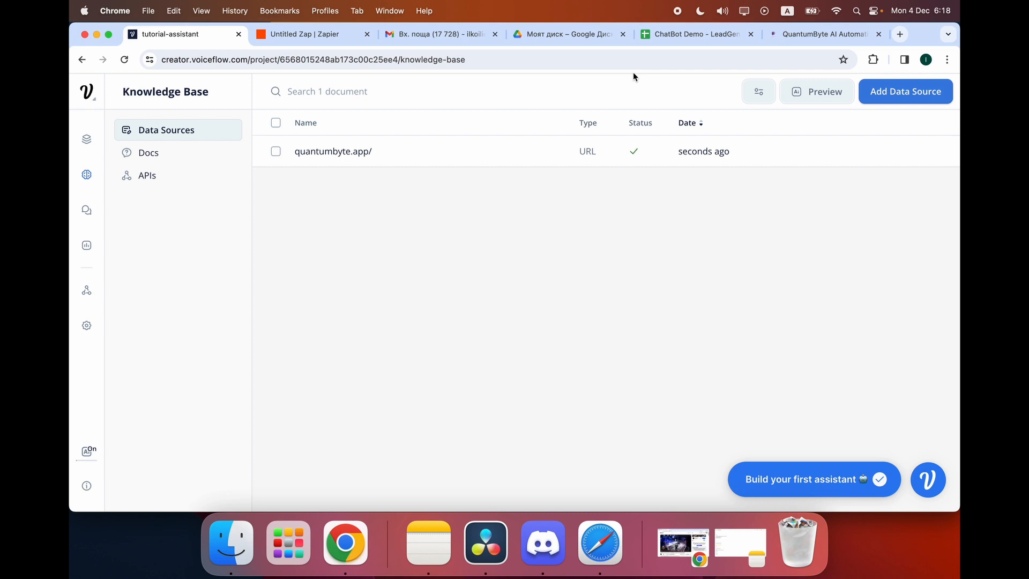
left_click(87, 139)
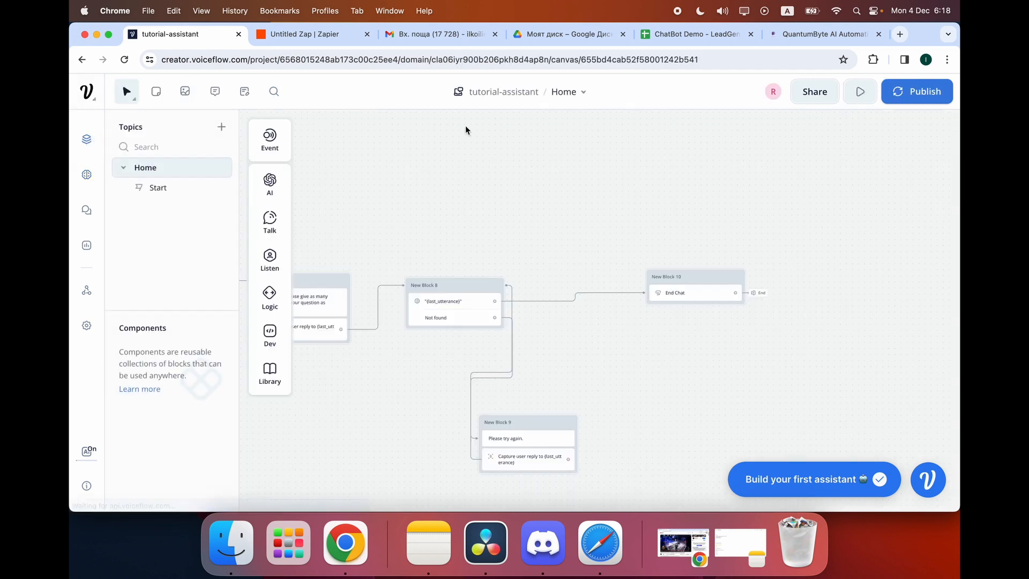
Pan to New Block 7 and run the prototype from that block.
scroll(523, 328, "left", 10)
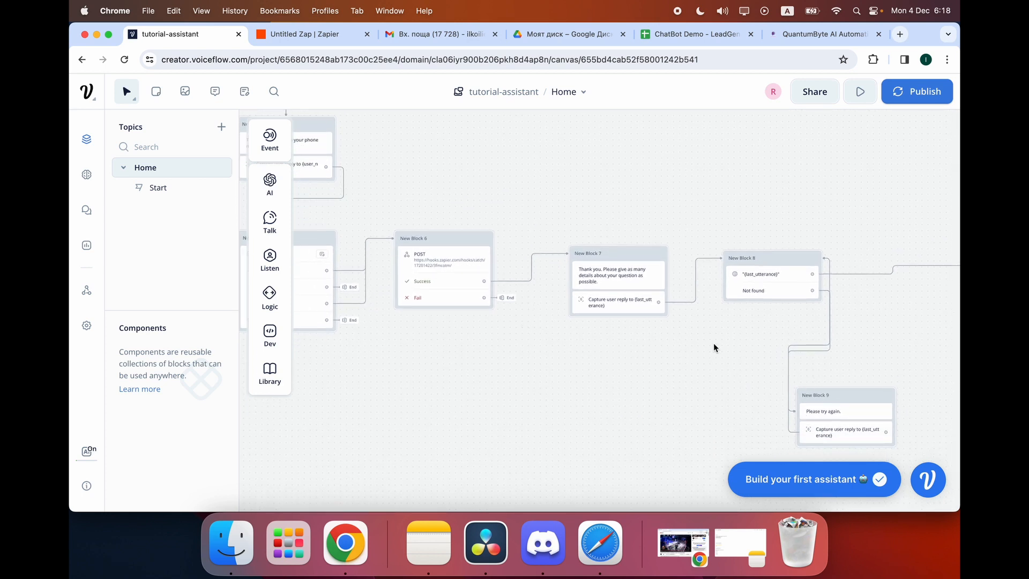
scroll(691, 338, "left", 5)
scroll(669, 332, "up", 5)
scroll(668, 333, "down", 5)
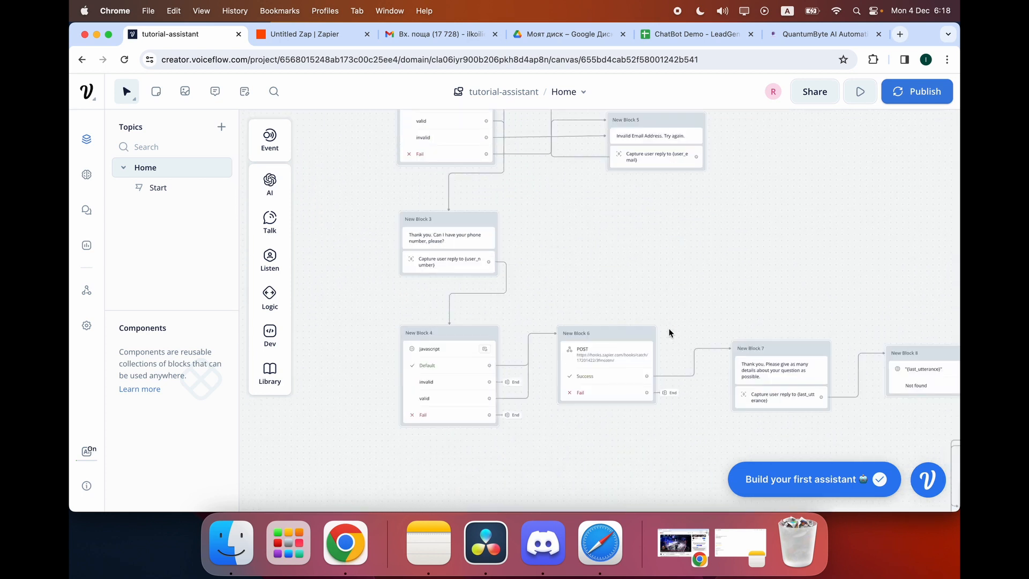
scroll(668, 332, "right", 3)
scroll(669, 332, "right", 2)
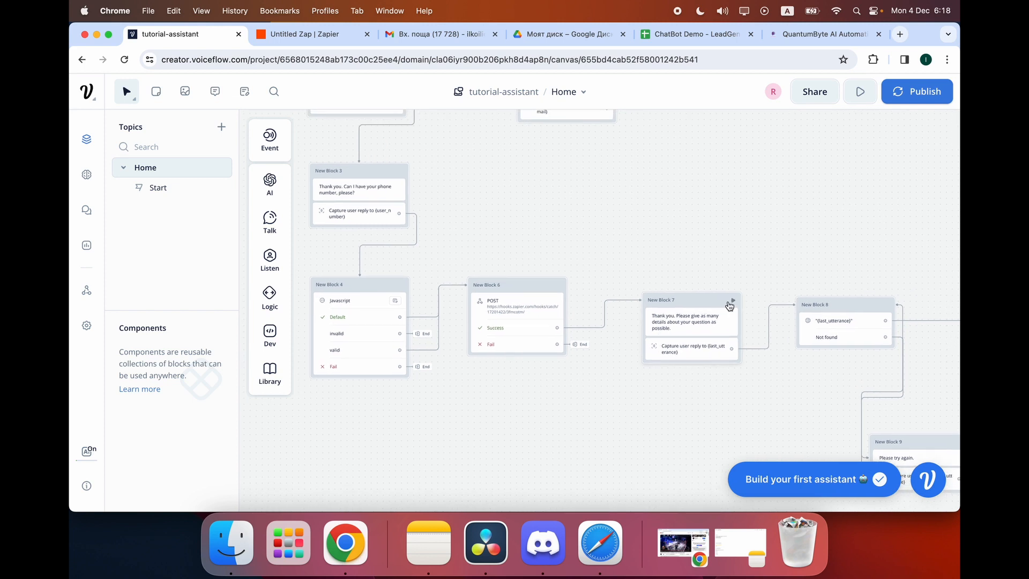
left_click(733, 301)
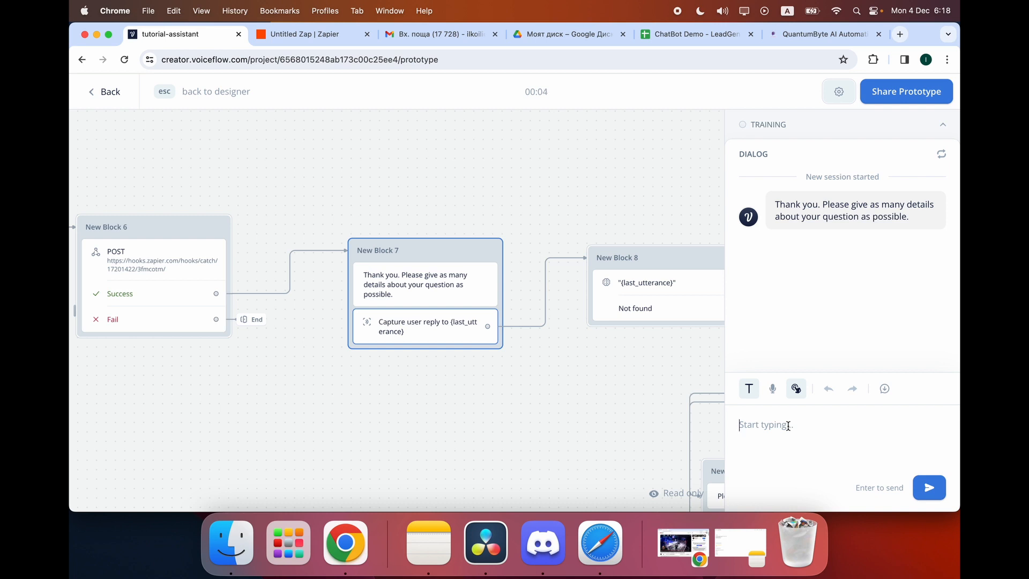
Ask 'what does quantumbyte AI do' and how many days the chatbot takes to be ready.
type("what does quantumbyte AI do")
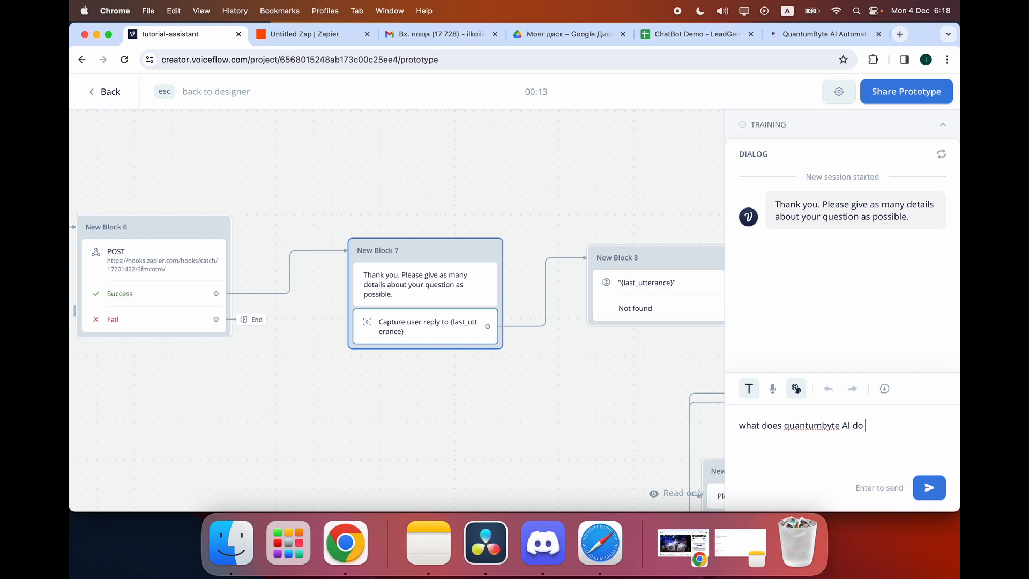
key("Return")
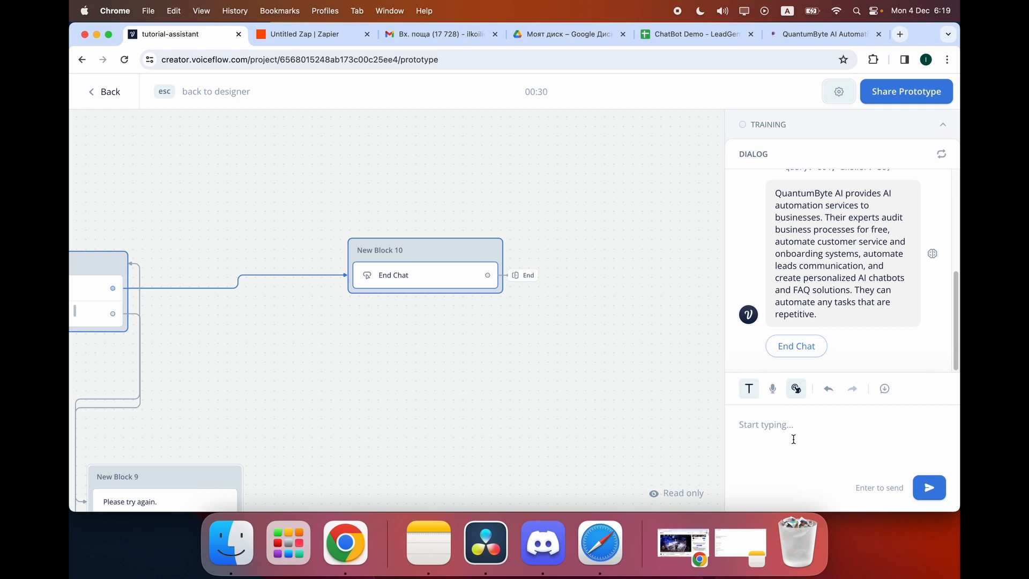
type("how many day s is the chatbot ")
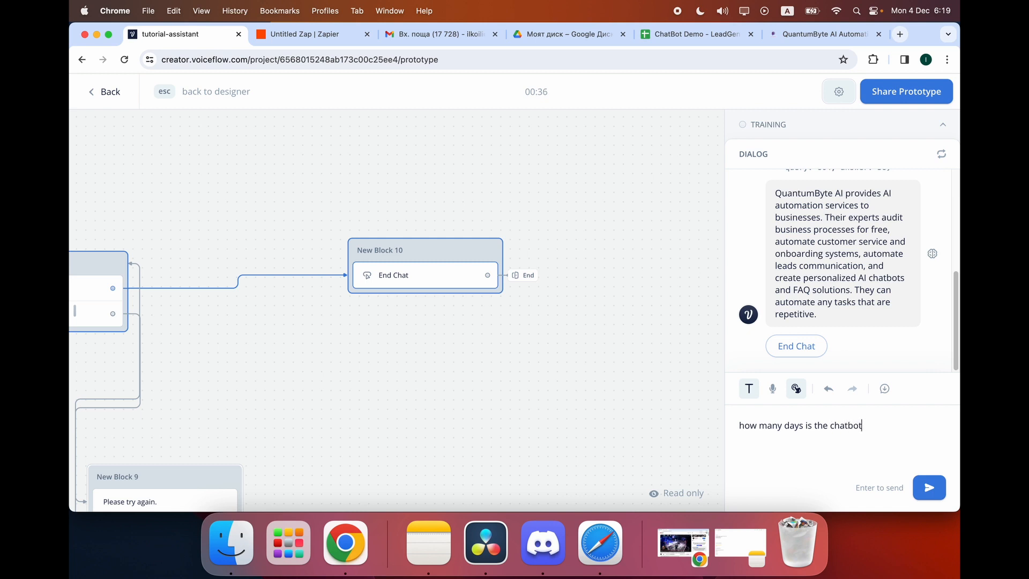
type("goig")
key("BackSpace")
key("BackSpace")
type("ng to be ready in?")
key("Return")
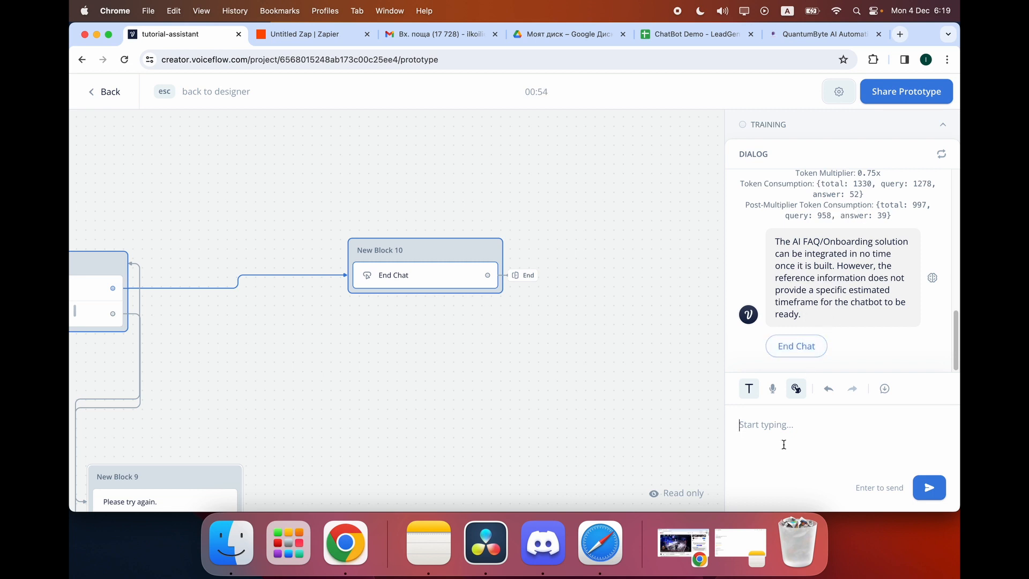
Ask 'can i book a free meeting' and 'what social media do they have', then choose End Chat.
type("can i book a free meeting")
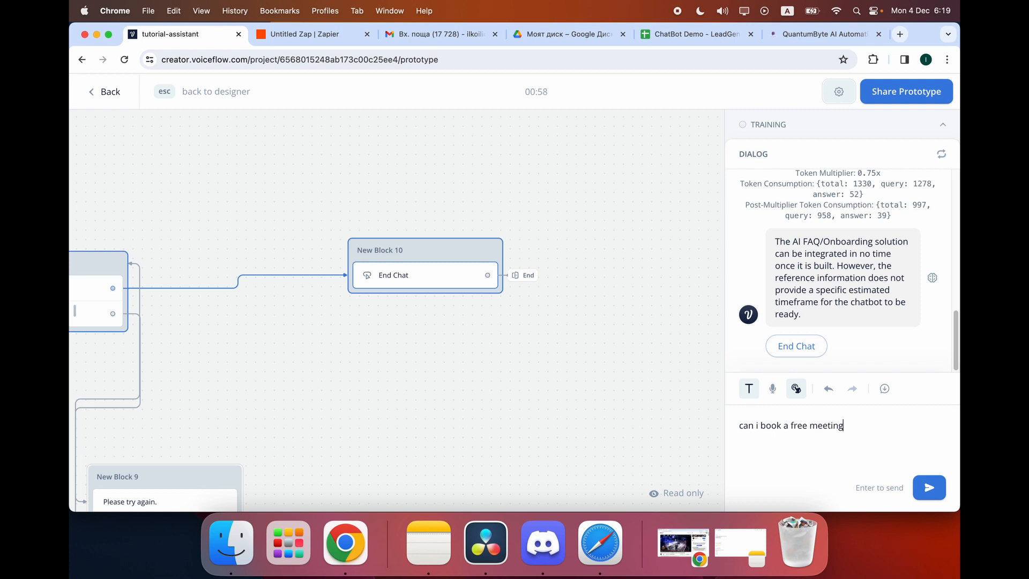
key("Return")
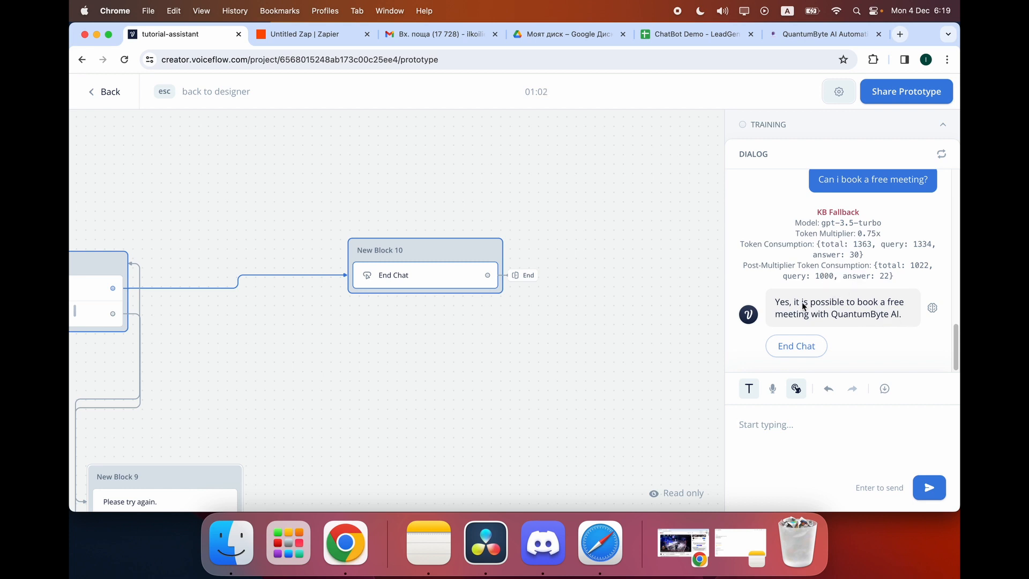
left_click(784, 417)
type("what social media do they have")
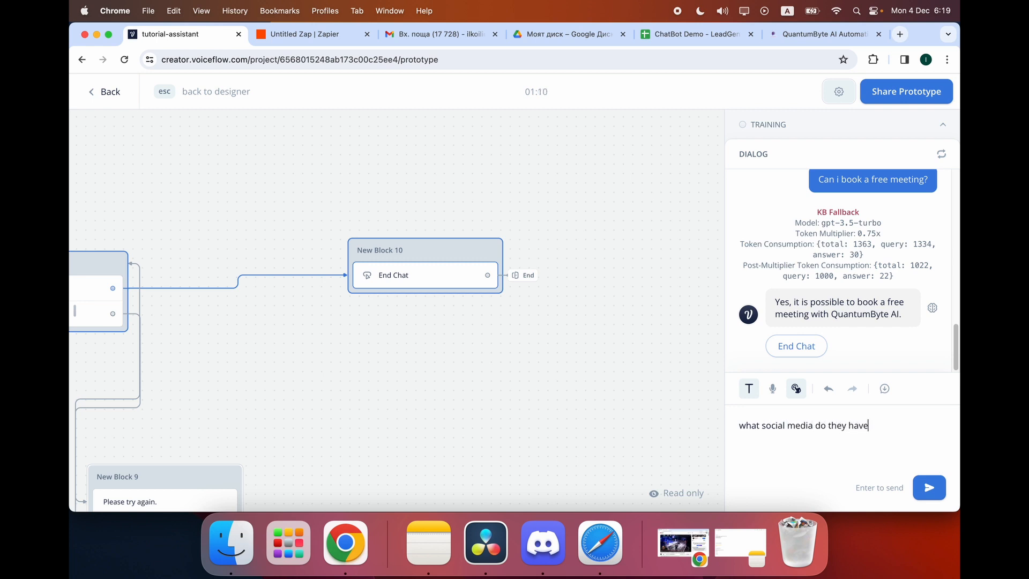
key("Return")
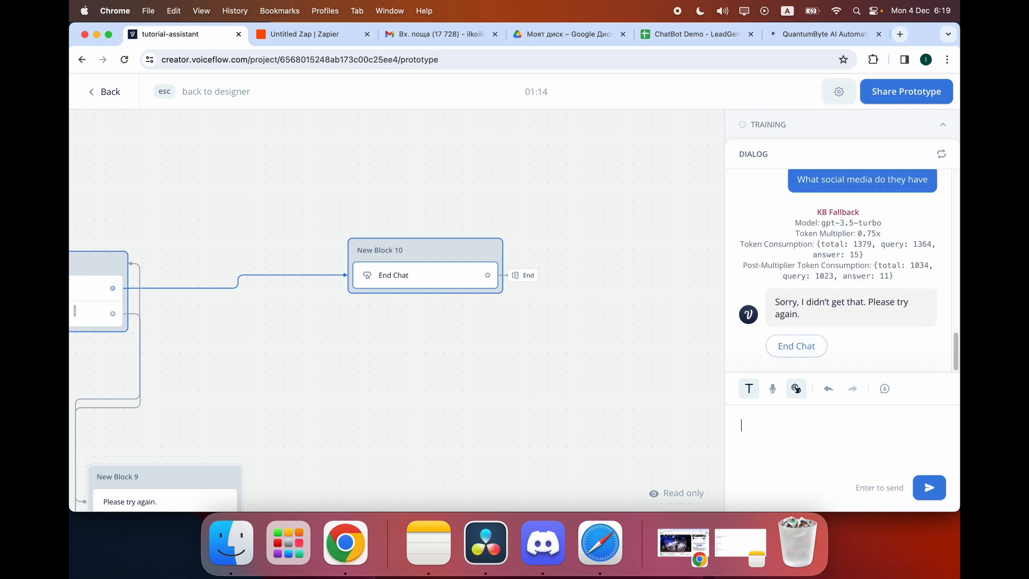
left_click(796, 346)
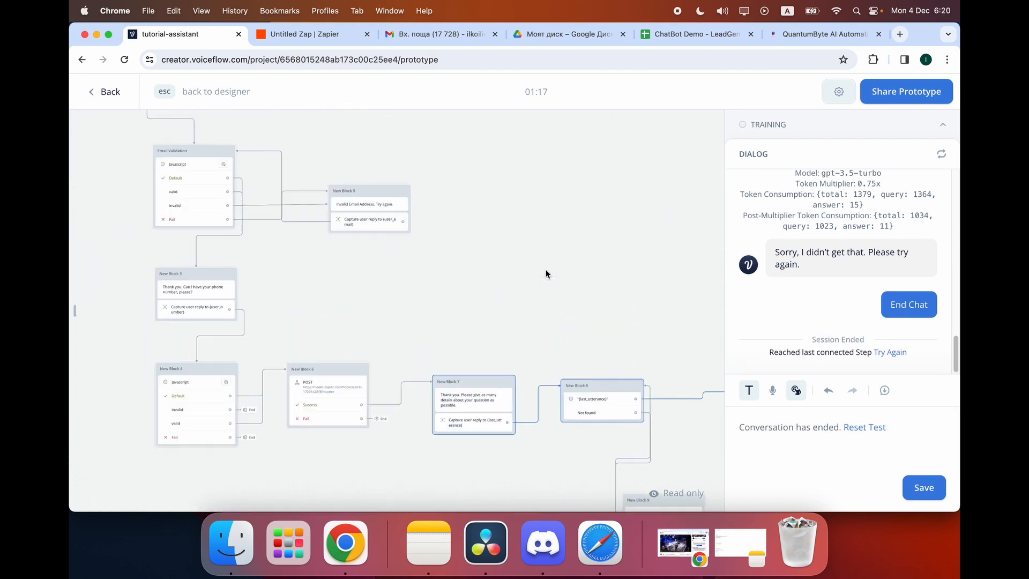
Leave the prototype and go back to the designer canvas.
scroll(545, 270, "up", 1)
scroll(545, 270, "down", 2)
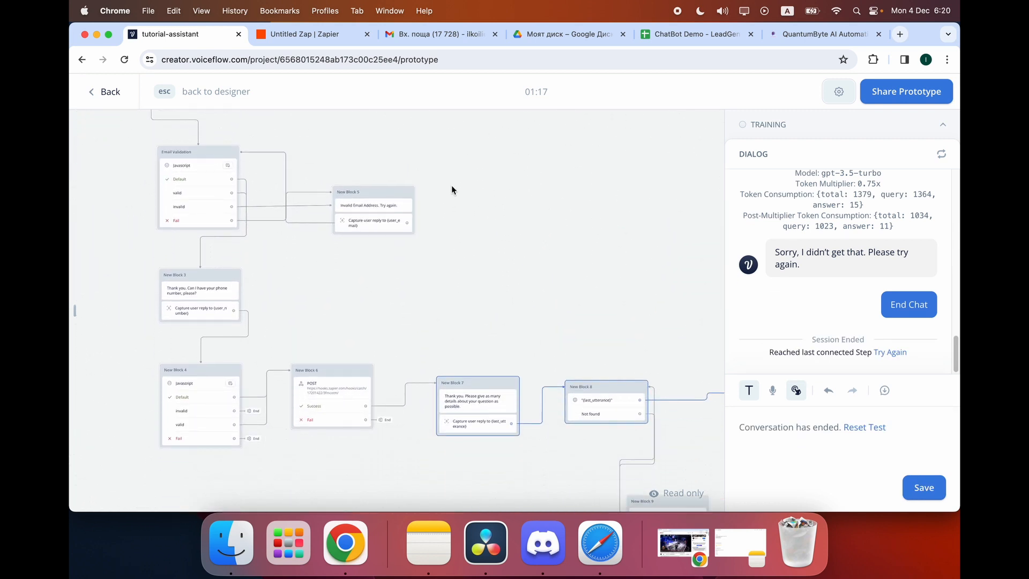
left_click(99, 91)
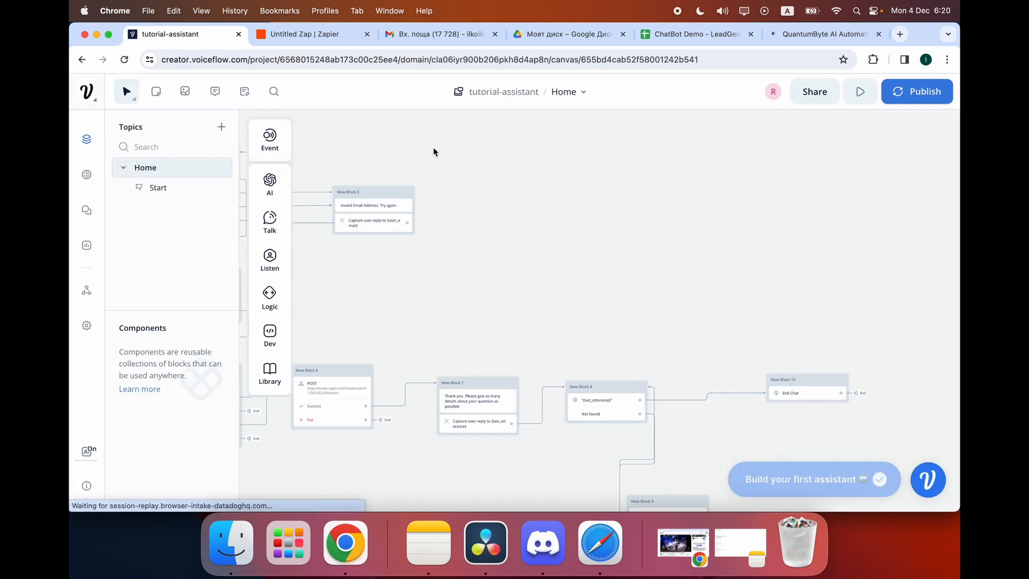
Choose Back to dashboard from the Voiceflow logo menu.
scroll(489, 154, "right", 10)
scroll(490, 155, "down", 5)
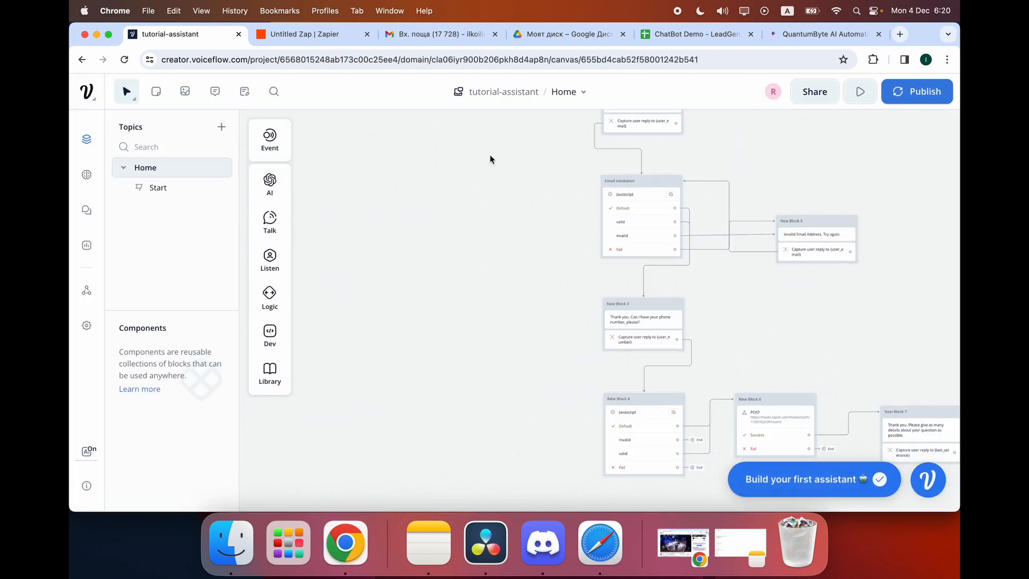
scroll(489, 155, "up", 5)
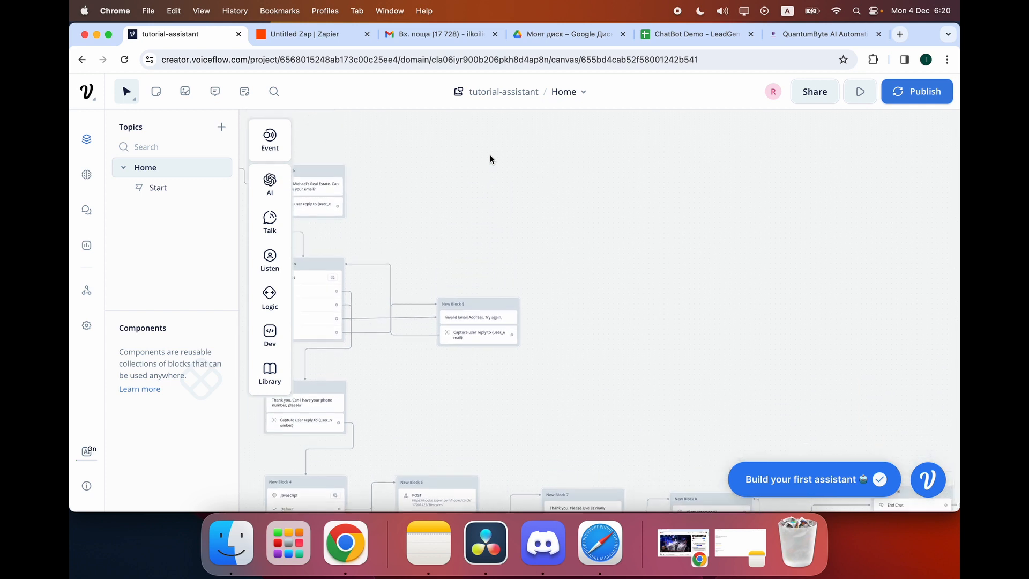
scroll(490, 154, "left", 3)
scroll(490, 159, "left", 3)
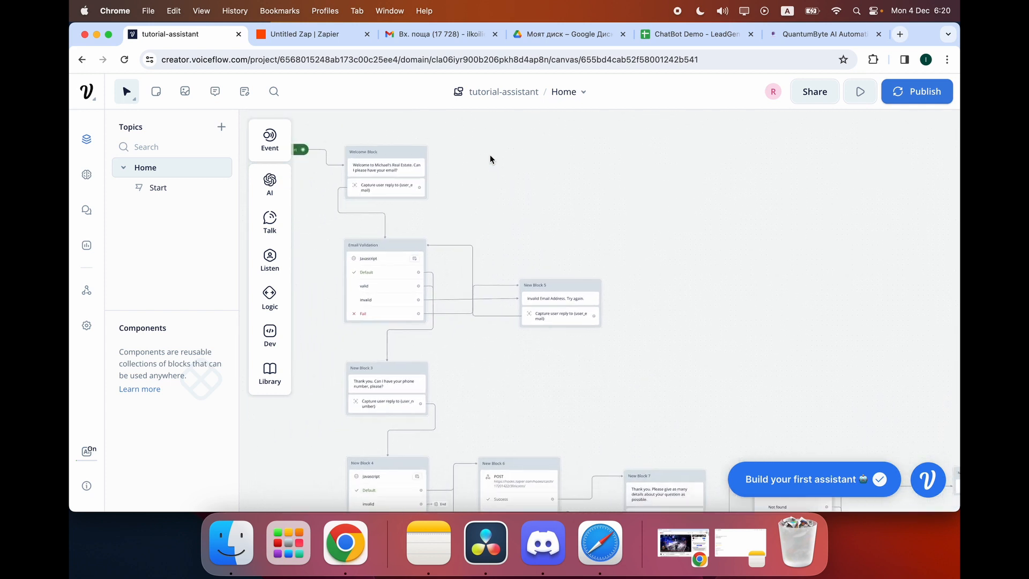
scroll(489, 159, "down", 2)
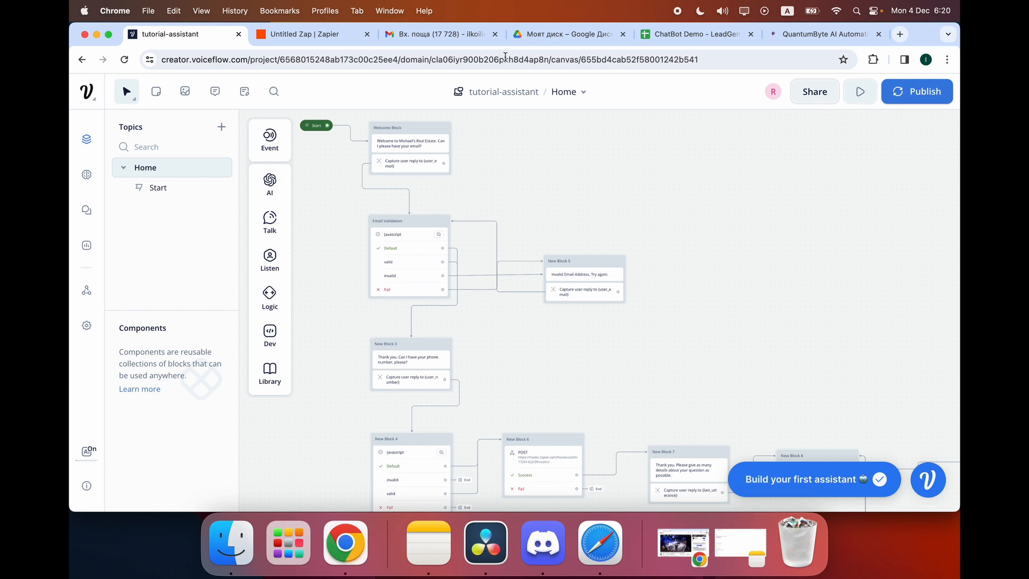
left_click(103, 97)
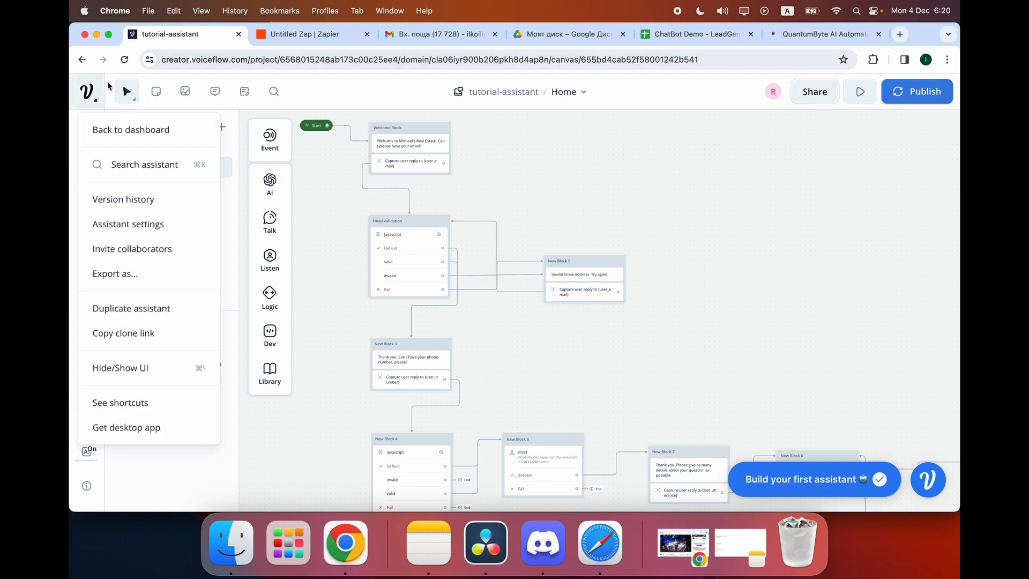
left_click(130, 134)
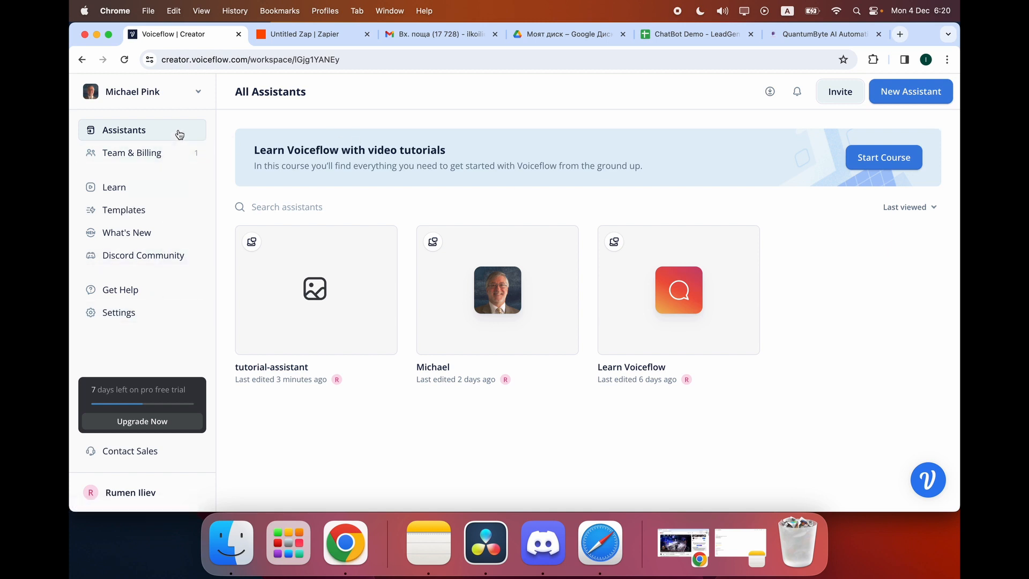
Choose Settings from the tutorial-assistant card's '...' menu.
mouse_move(310, 323)
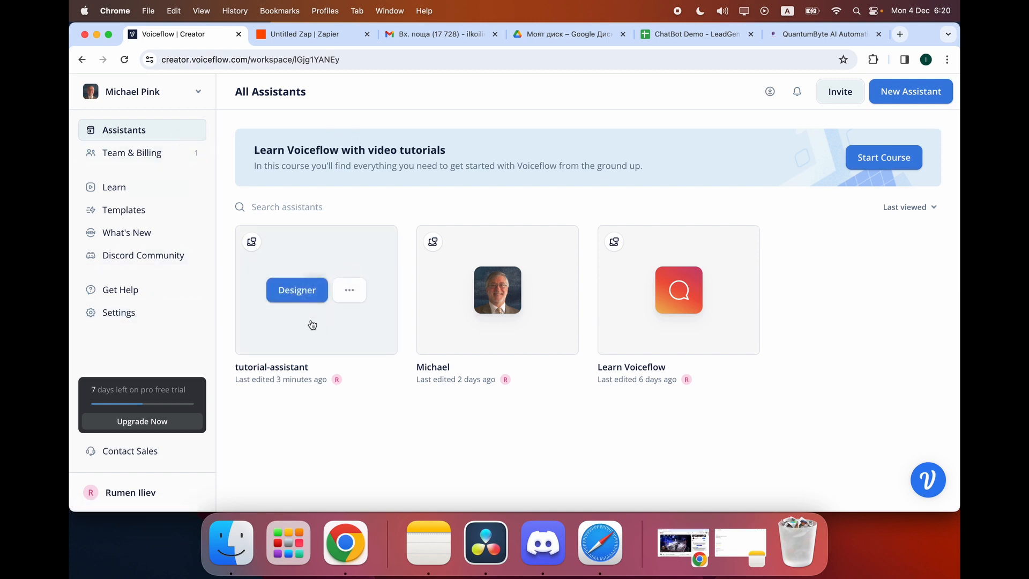
left_click(361, 291)
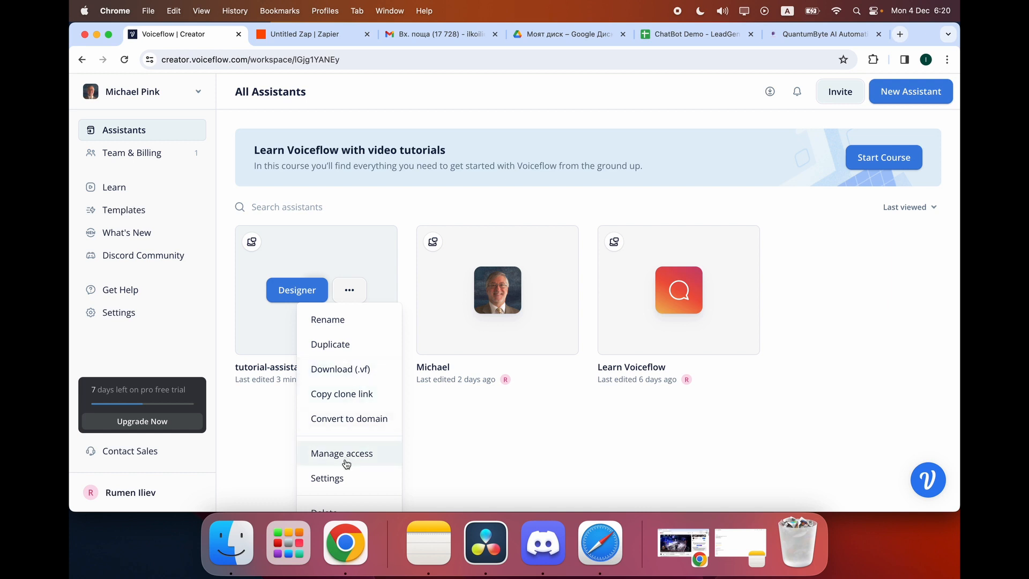
left_click(328, 478)
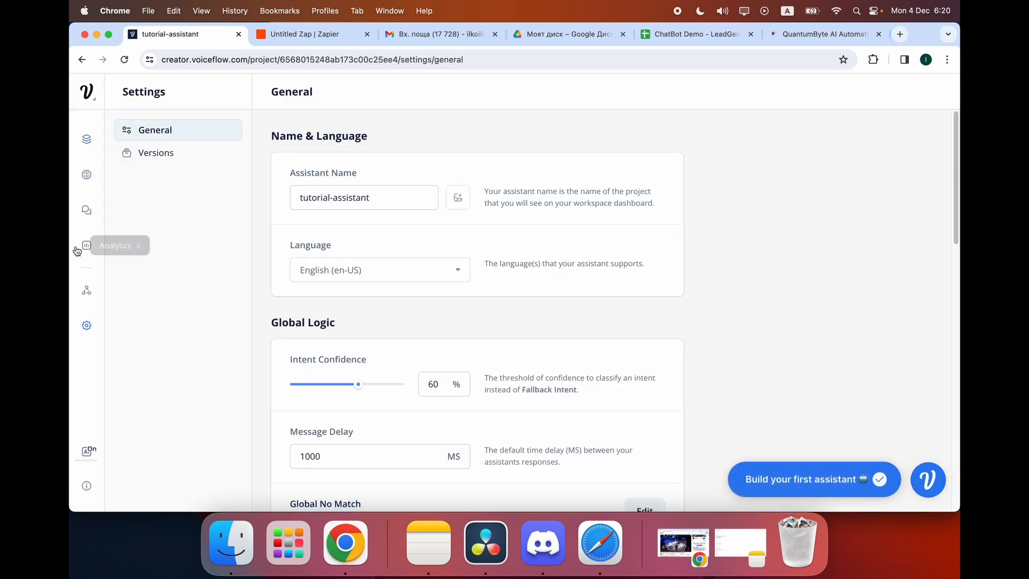
Open the Web Chat integration and scroll to its Installation section, closing the widget preview.
left_click(86, 290)
scroll(389, 345, "down", 3)
scroll(389, 346, "up", 2)
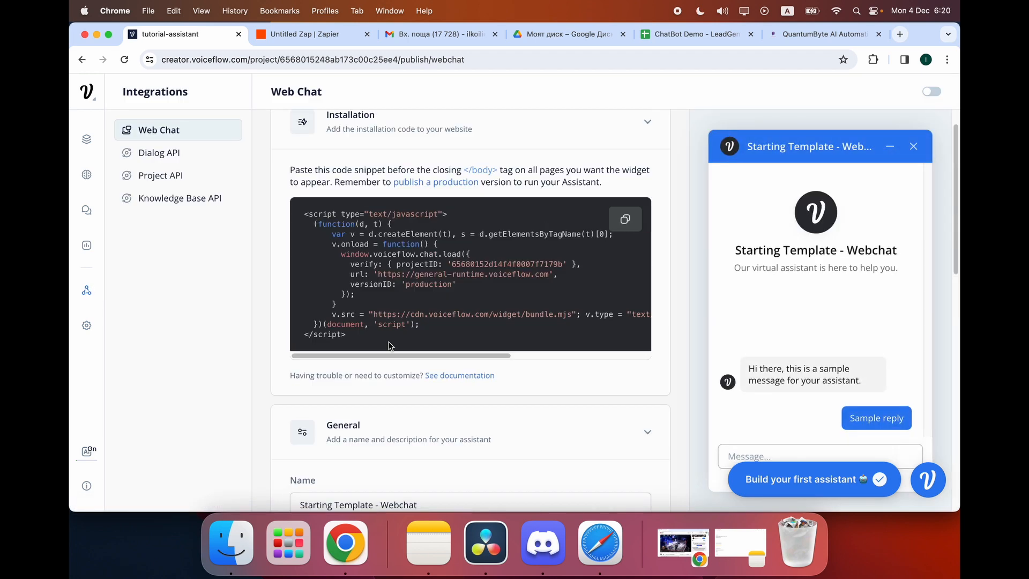
scroll(375, 321, "down", 5)
scroll(362, 290, "down", 8)
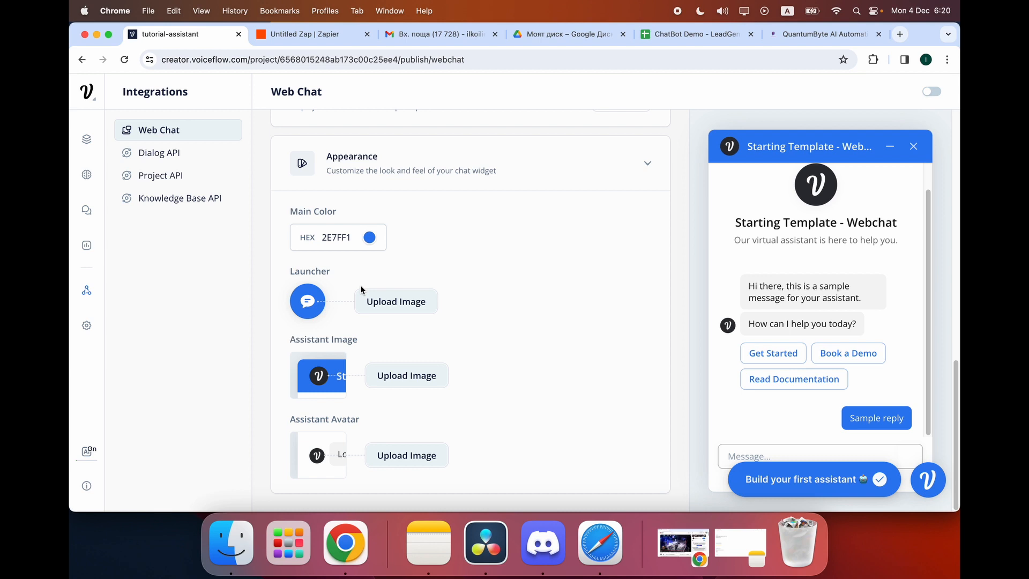
left_click(910, 148)
scroll(498, 316, "up", 3)
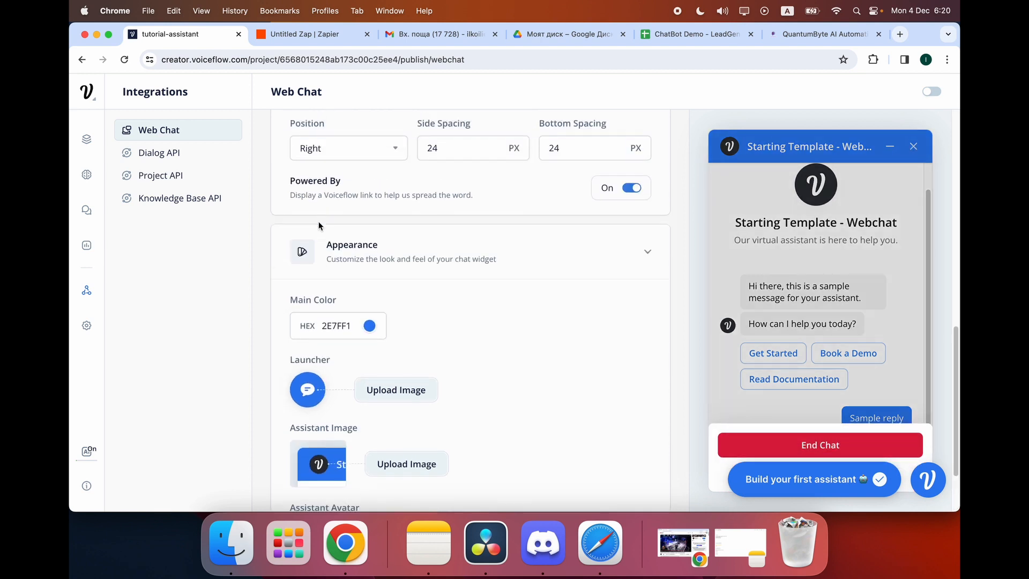
scroll(303, 267, "up", 10)
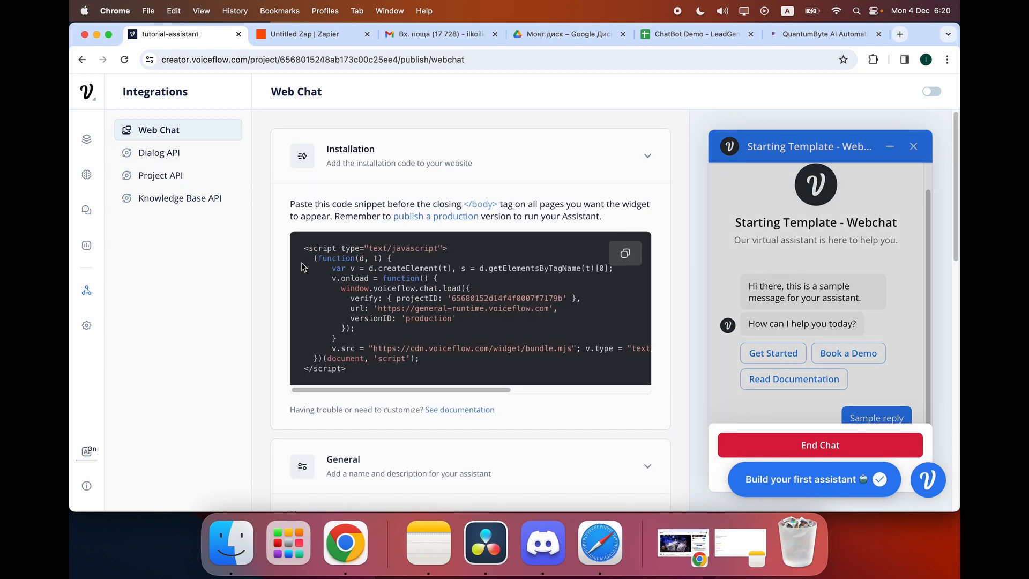
Highlight parts of the installation snippet: script element, projectID block, and versionID 'production' load call.
left_click_drag(389, 375, 294, 249)
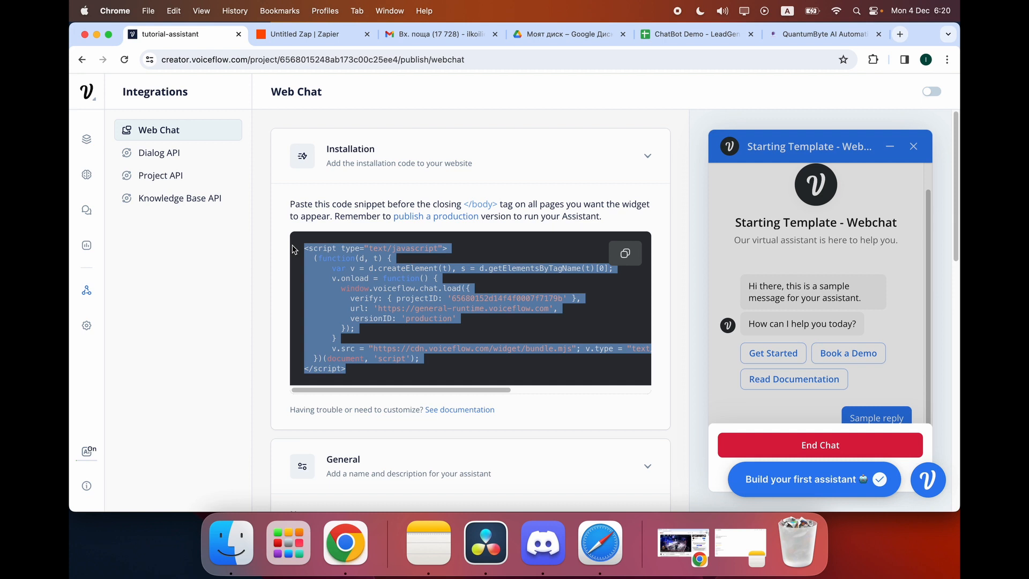
left_click_drag(371, 378, 306, 263)
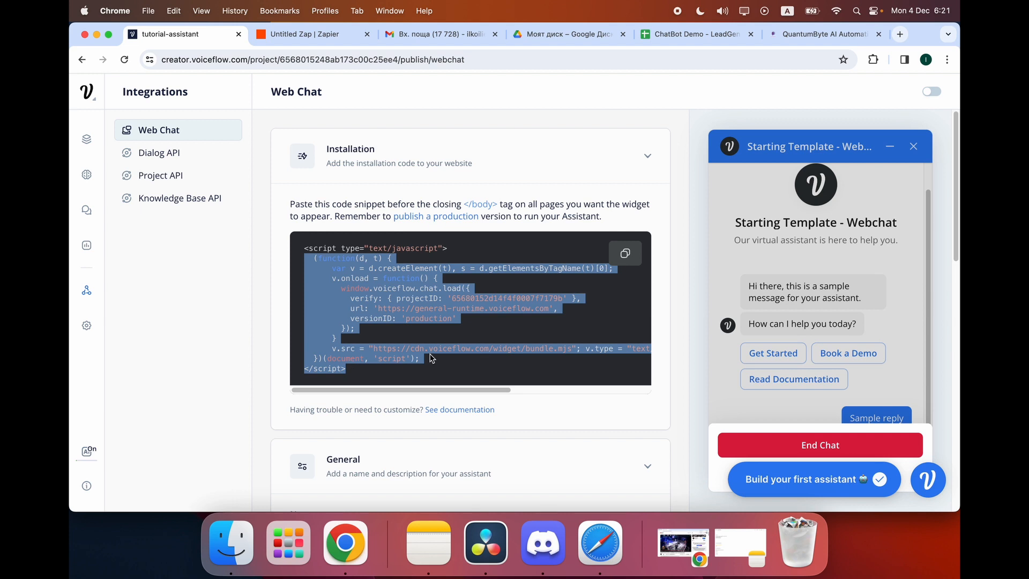
left_click(542, 301)
left_click_drag(604, 267, 356, 270)
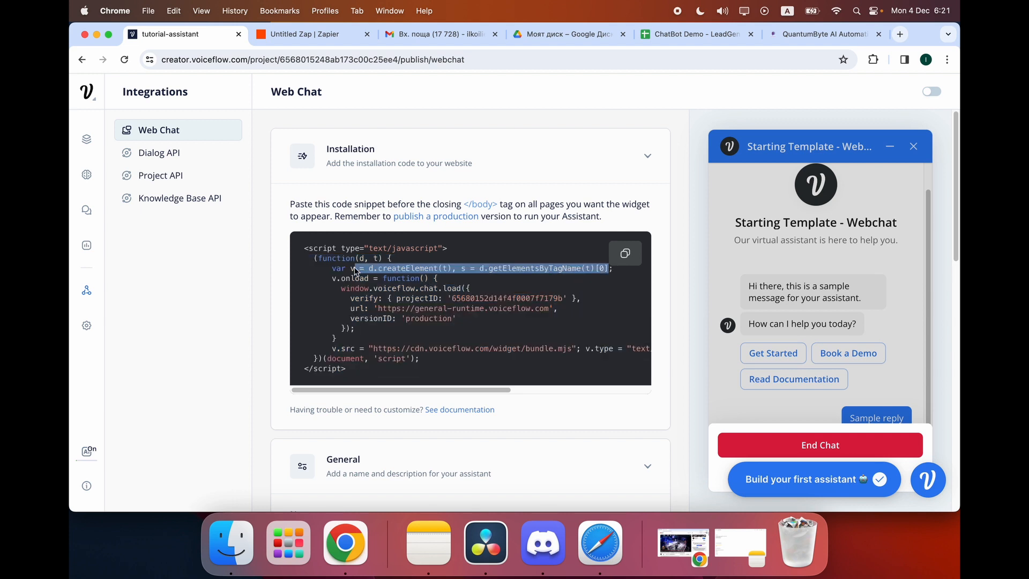
left_click(468, 272)
left_click_drag(489, 329, 360, 269)
left_click(490, 325)
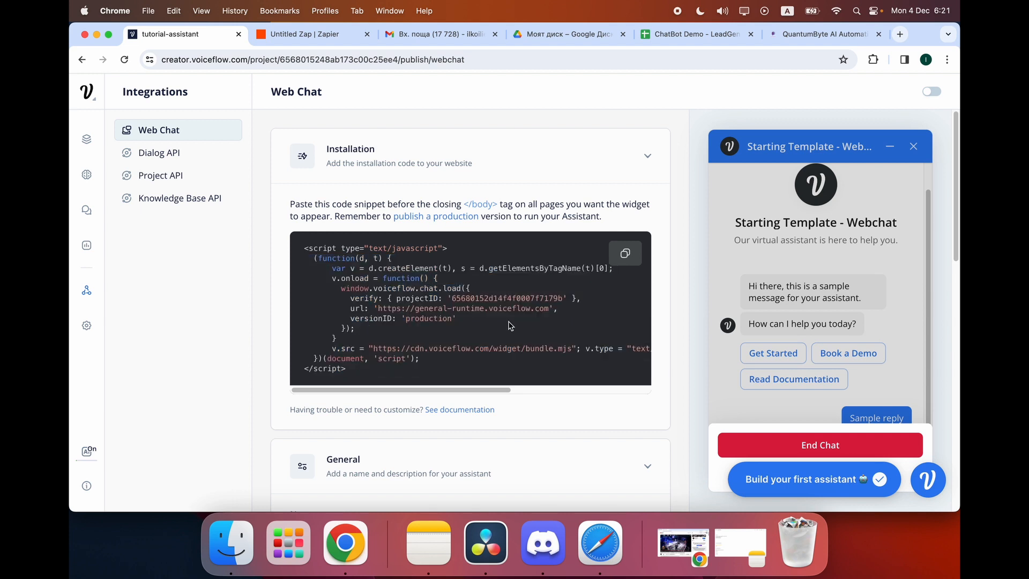
left_click_drag(458, 321, 328, 288)
left_click(474, 329)
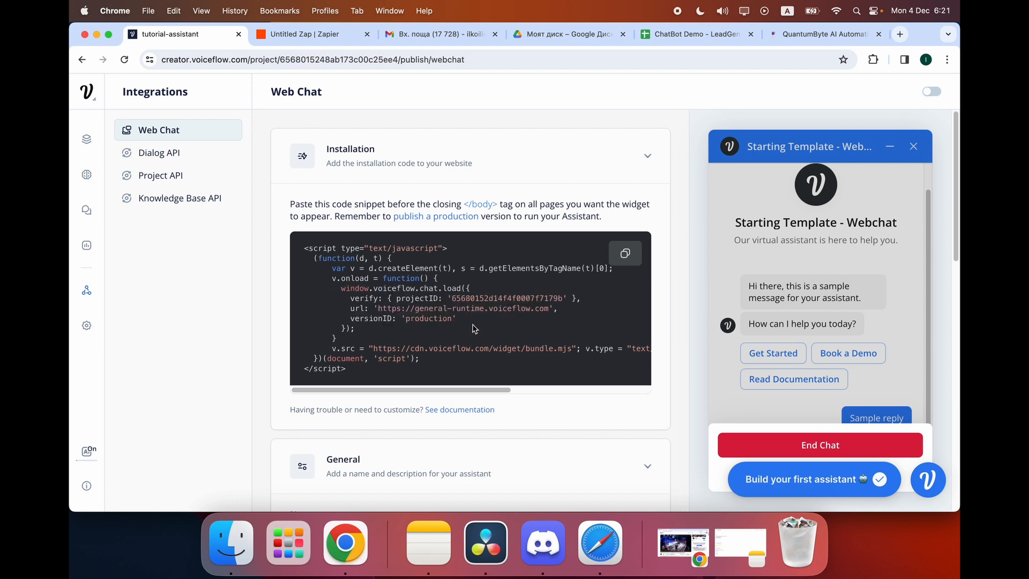